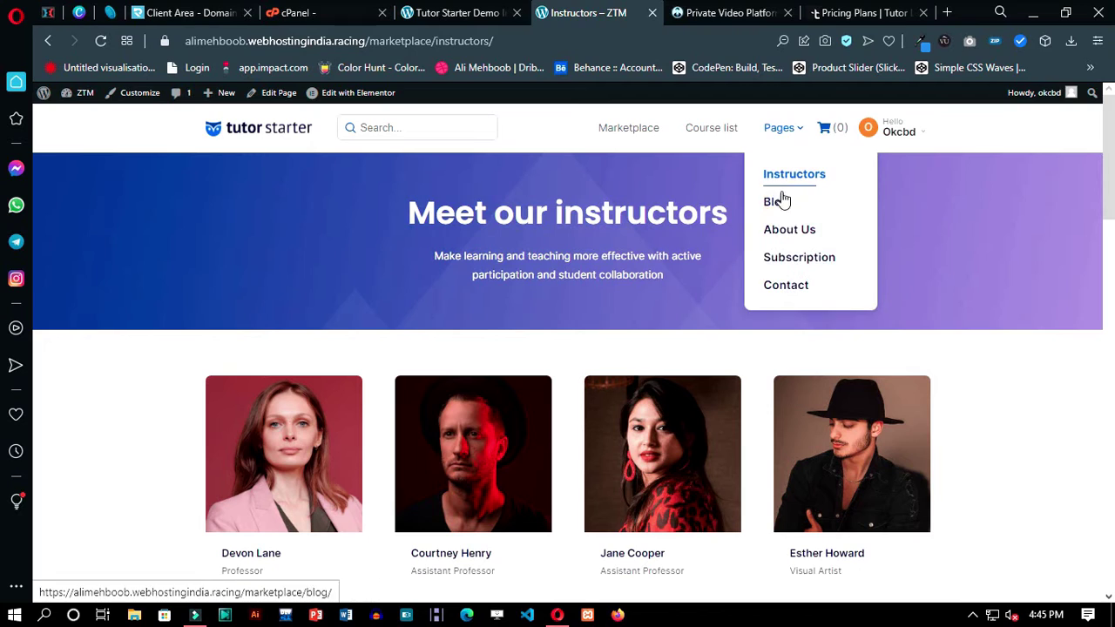
Step: Open the demo site's Blog page and look through its posts
scroll(411, 271, "down", 15)
left_click(336, 145)
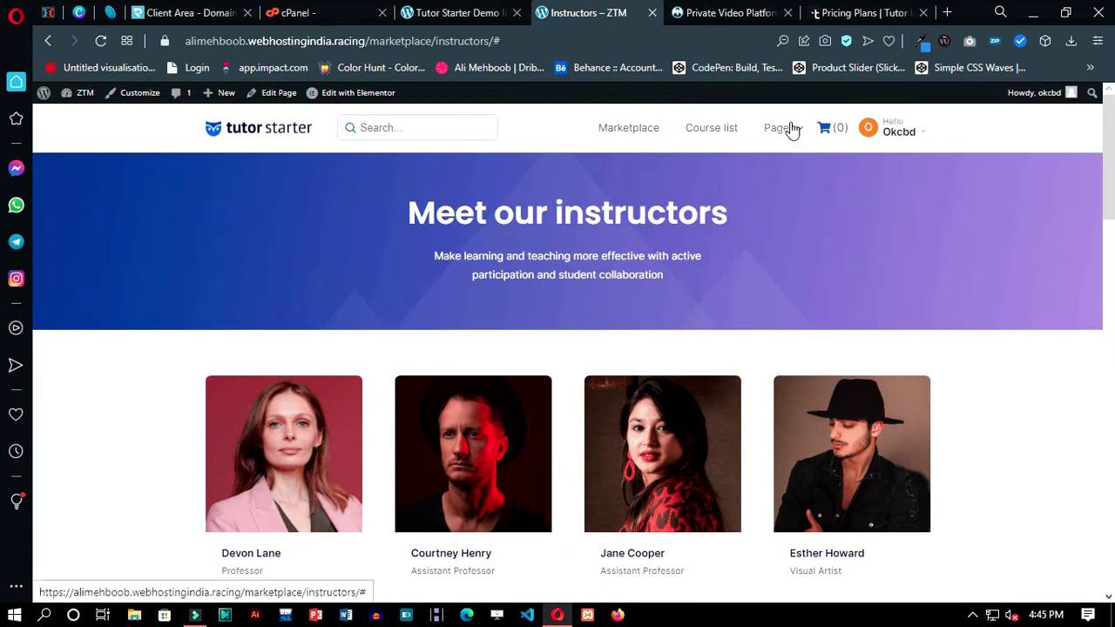
mouse_move(792, 130)
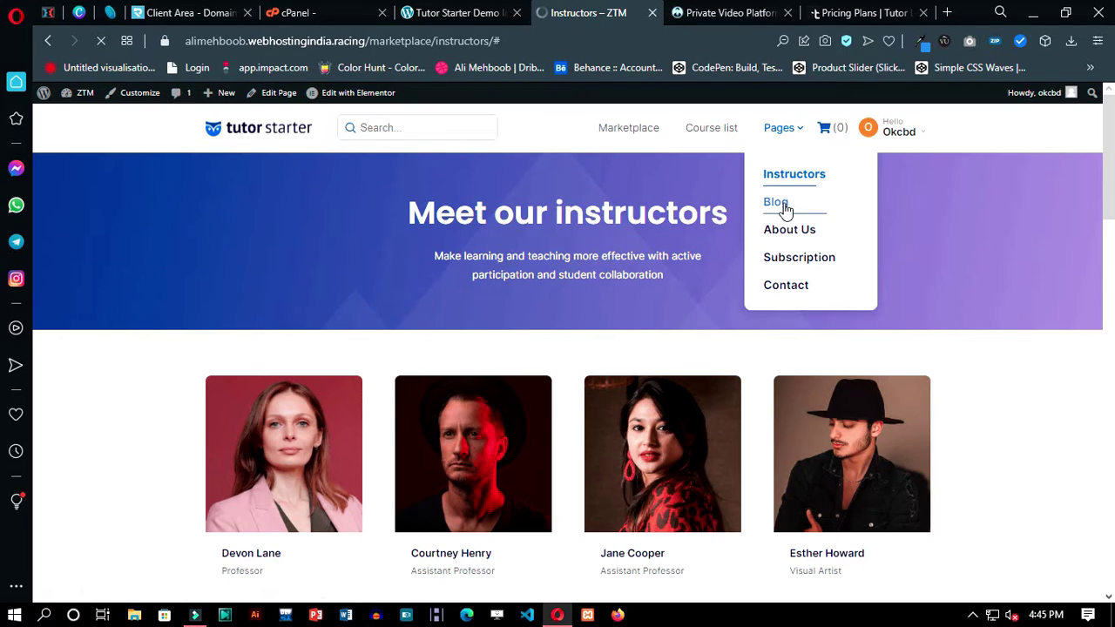
left_click(786, 210)
scroll(806, 216, "down", 2)
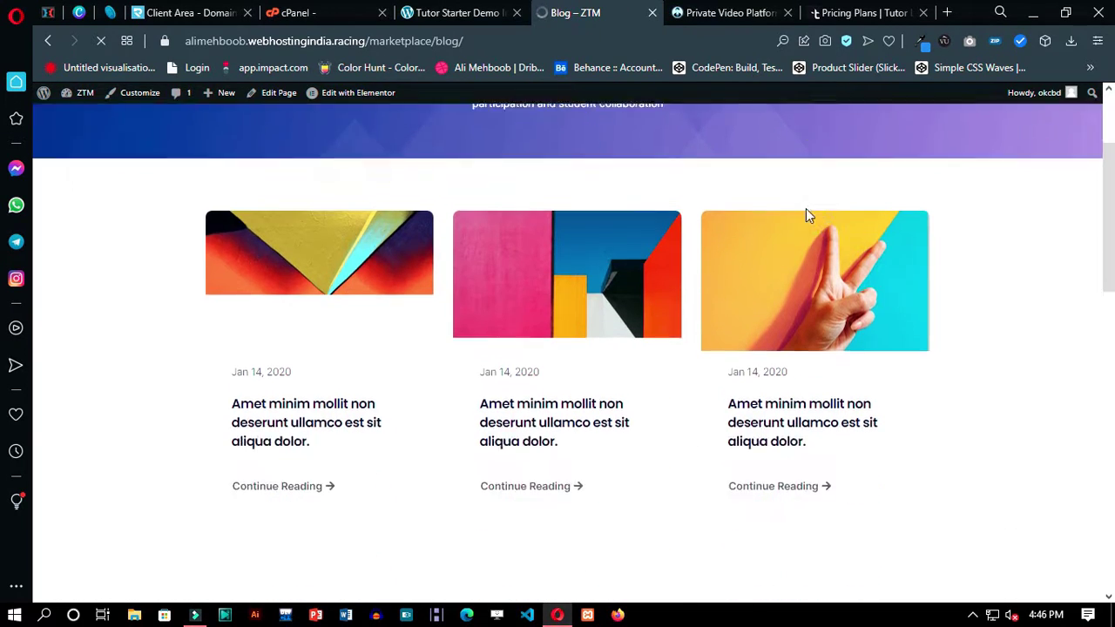
scroll(806, 216, "down", 5)
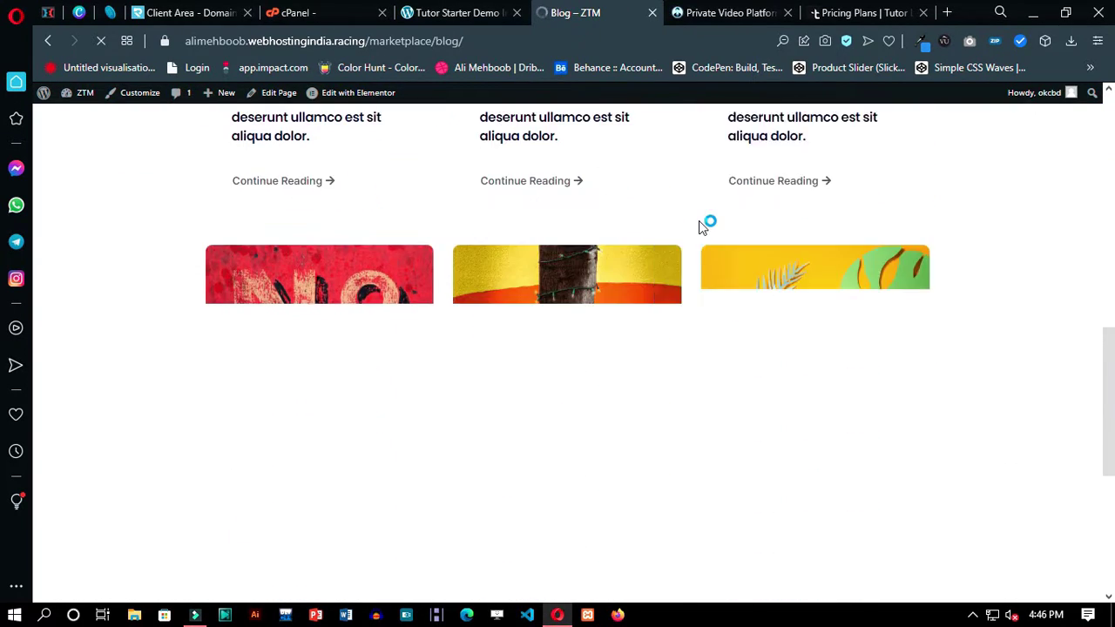
scroll(700, 223, "down", 5)
scroll(700, 223, "up", 4)
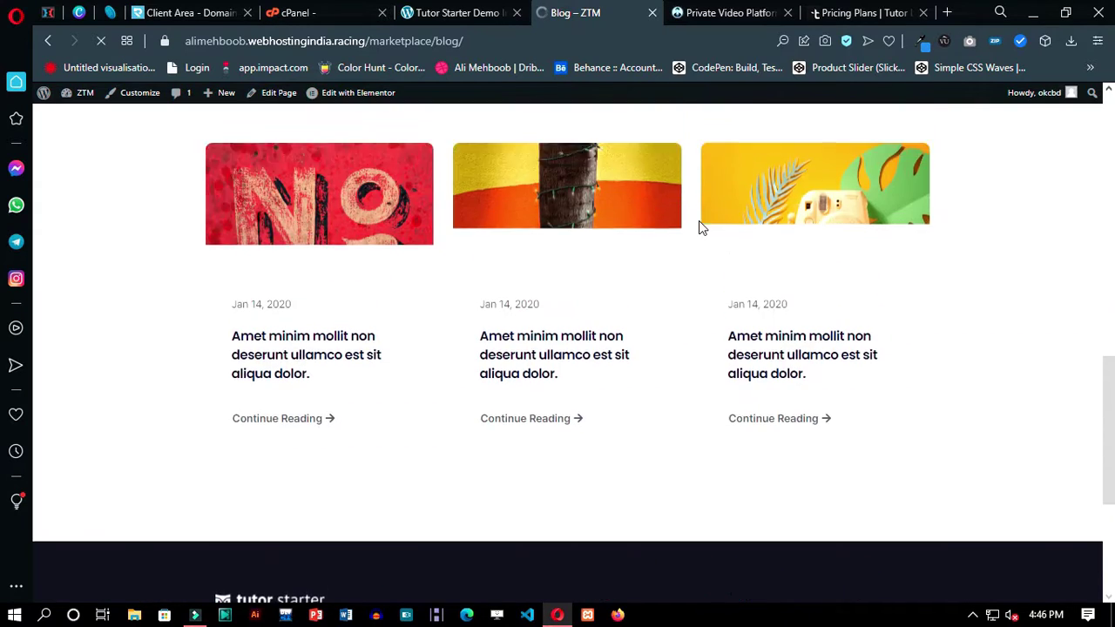
scroll(699, 225, "up", 6)
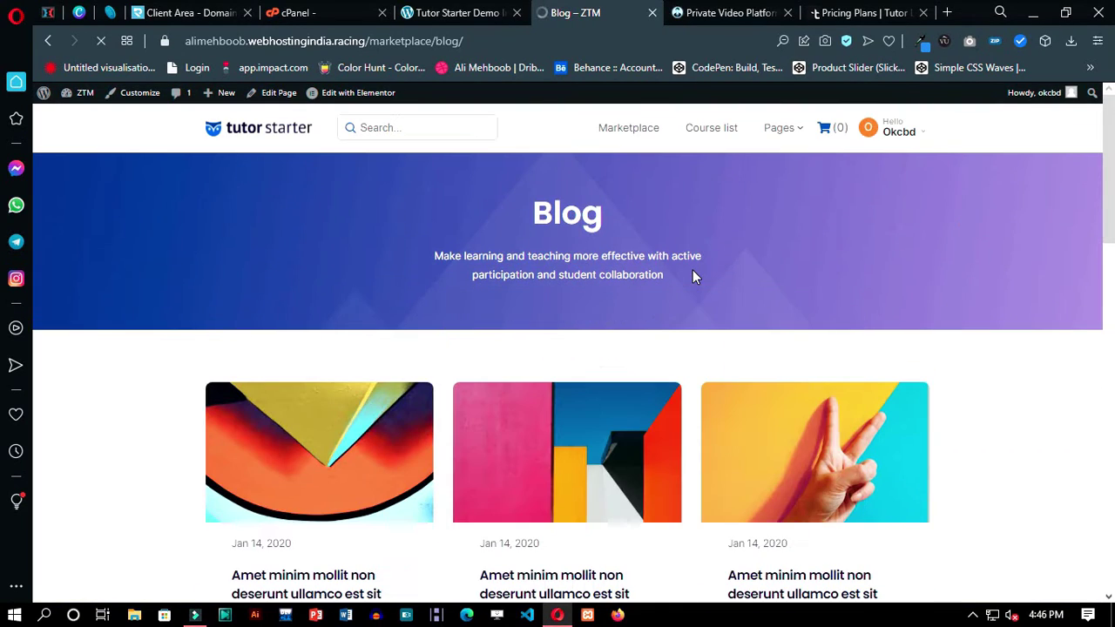
scroll(697, 277, "down", 10)
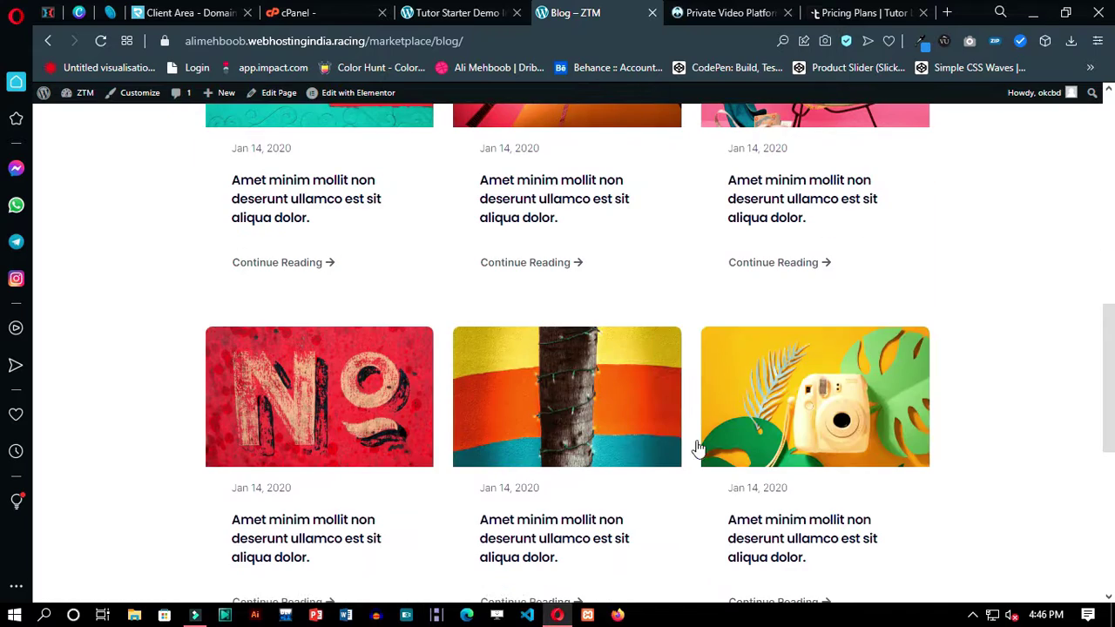
scroll(469, 443, "up", 10)
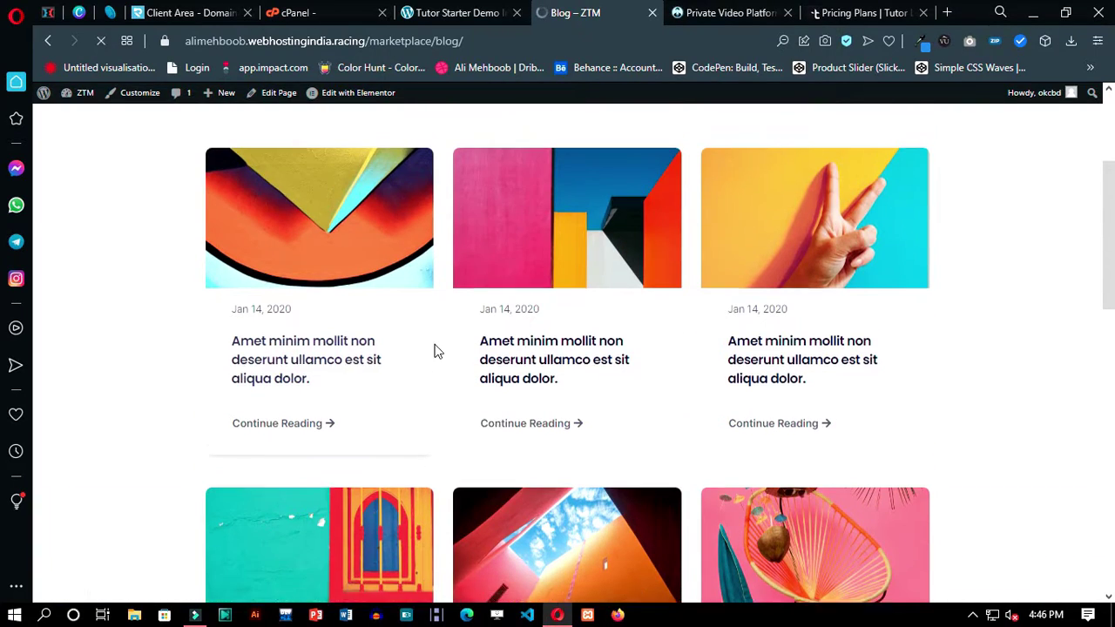
scroll(435, 399, "down", 4)
scroll(162, 224, "up", 4)
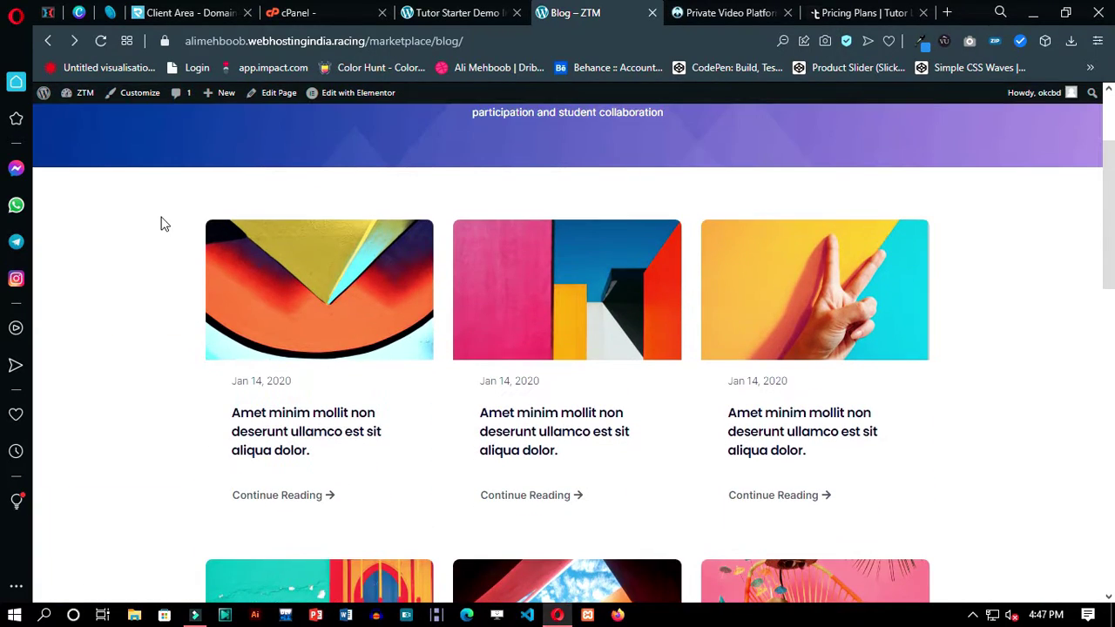
Step: Review the site's About Us page and the Marketplace home page with its course listings
mouse_move(789, 138)
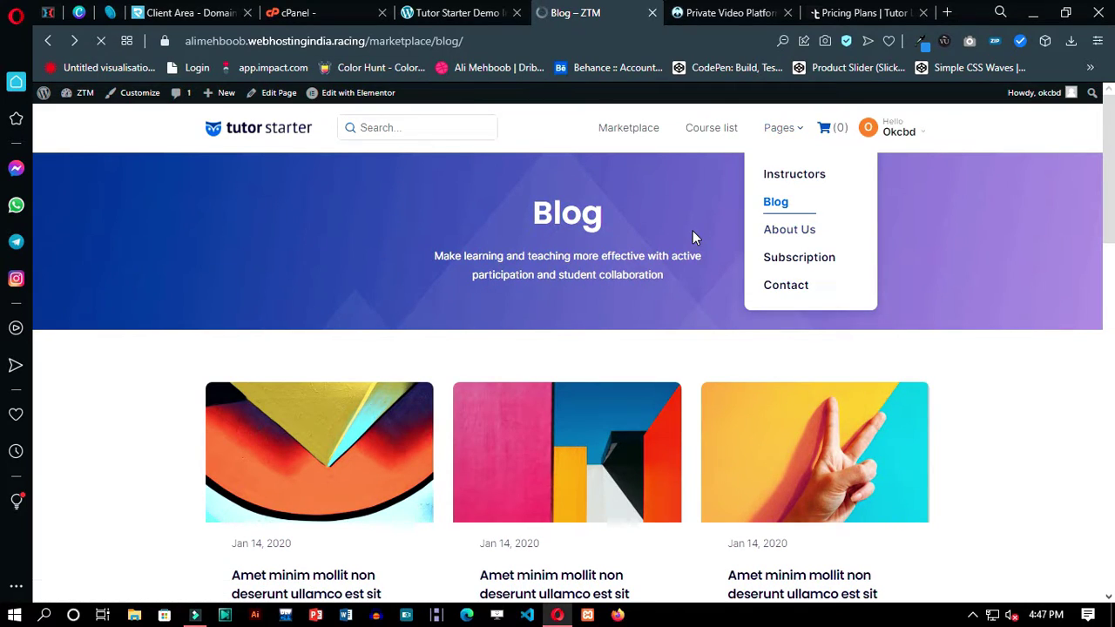
scroll(670, 283, "down", 3)
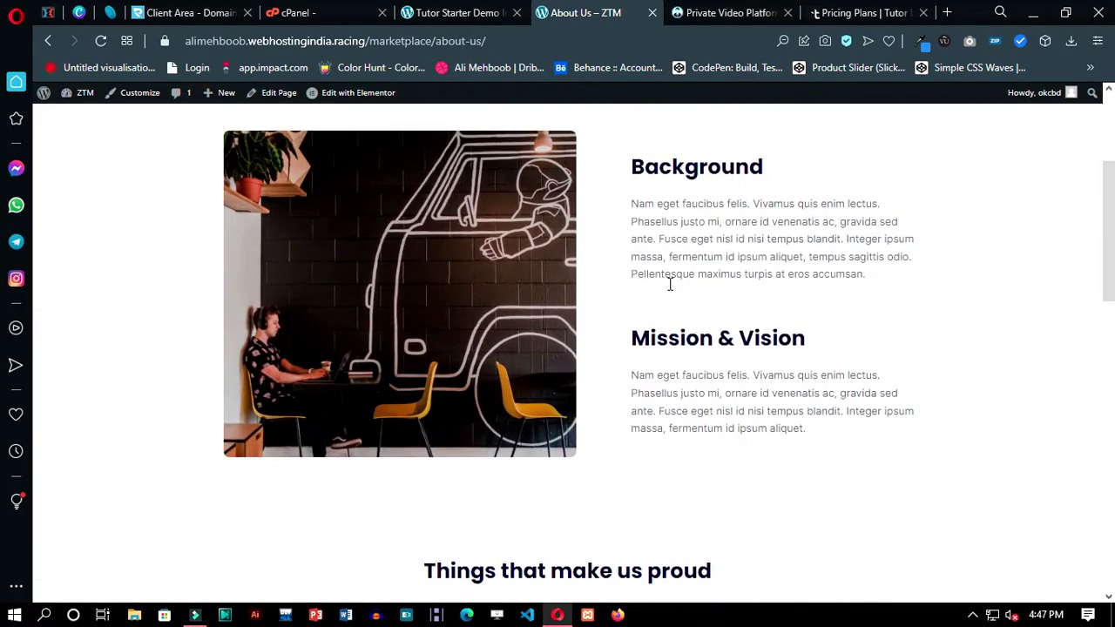
scroll(601, 340, "down", 8)
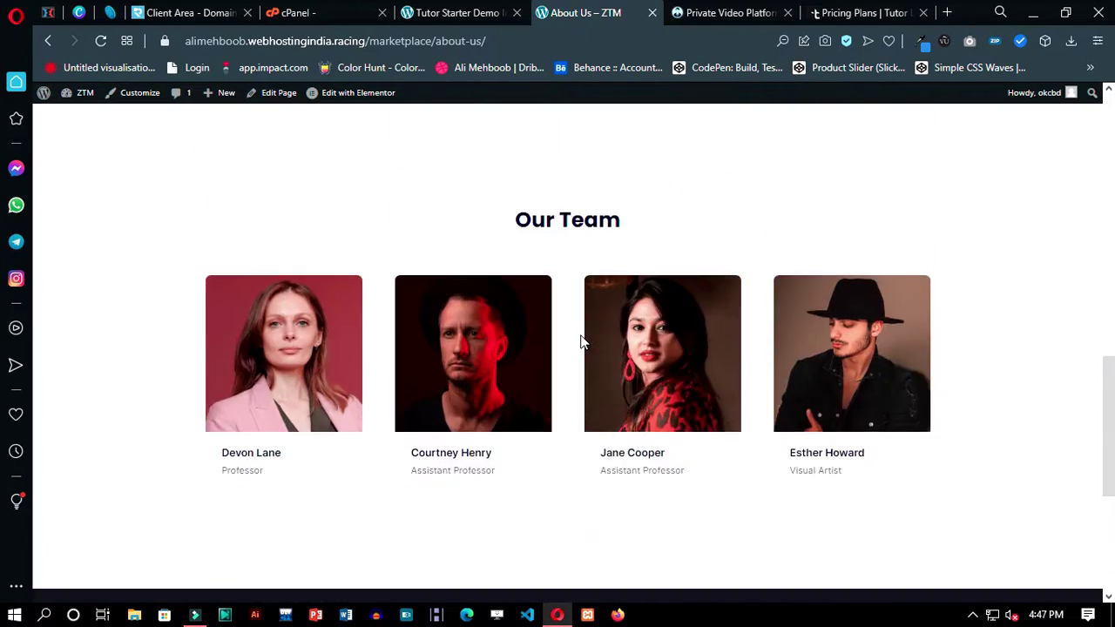
scroll(586, 331, "up", 10)
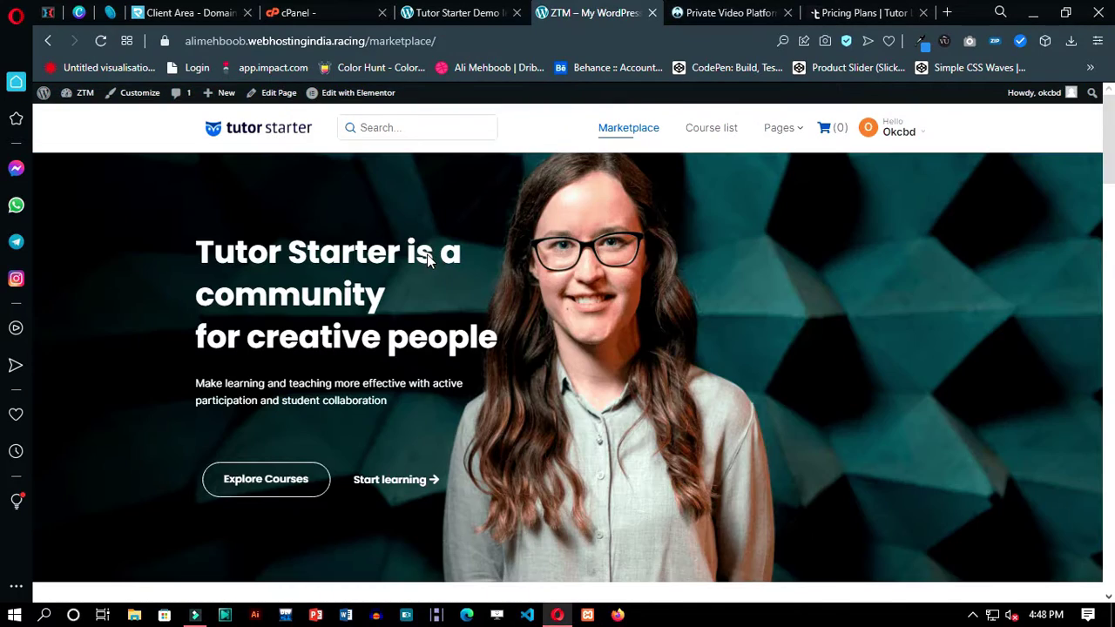
scroll(366, 322, "down", 12)
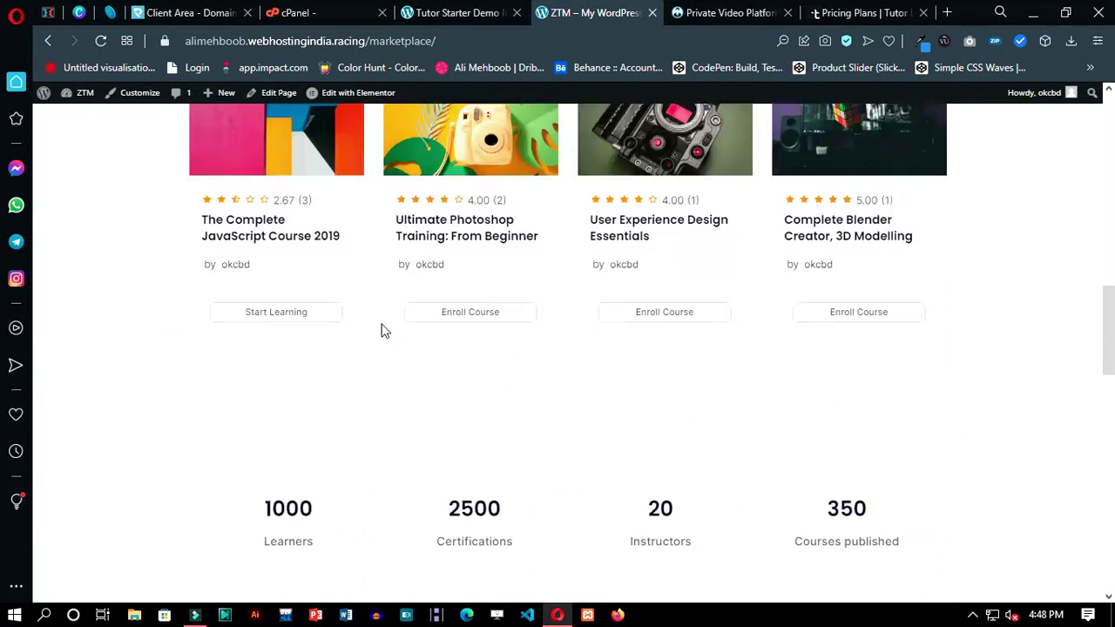
scroll(381, 331, "up", 12)
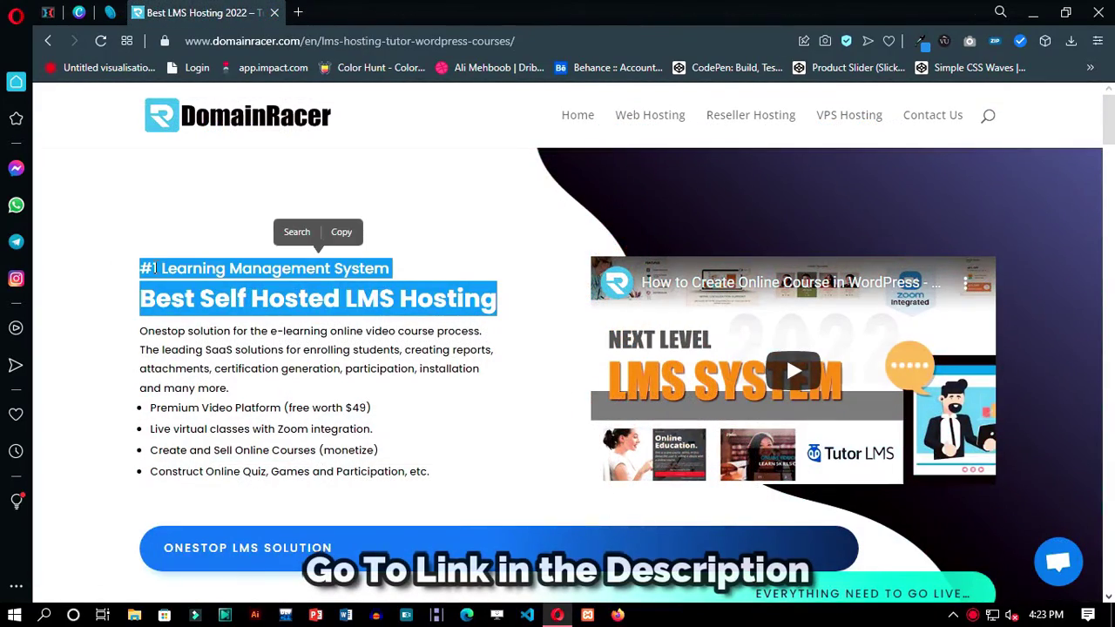
Step: Examine the DomainRacer LMS hosting page's feature list, Private Video Solution comparison and video resources
left_click(251, 255)
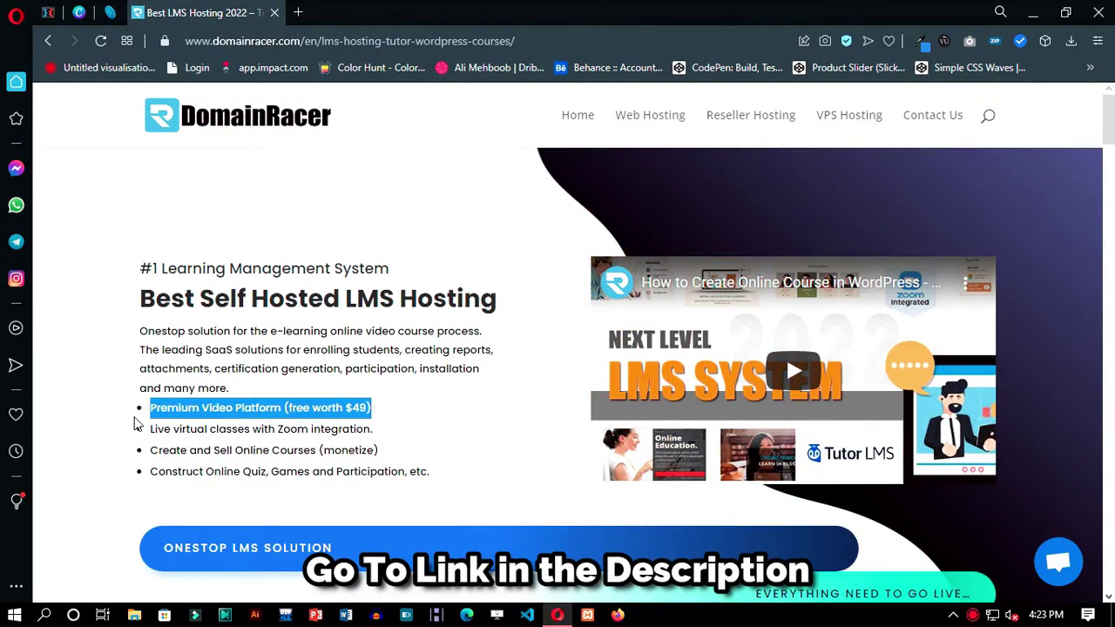
left_click(302, 449)
scroll(311, 461, "down", 6)
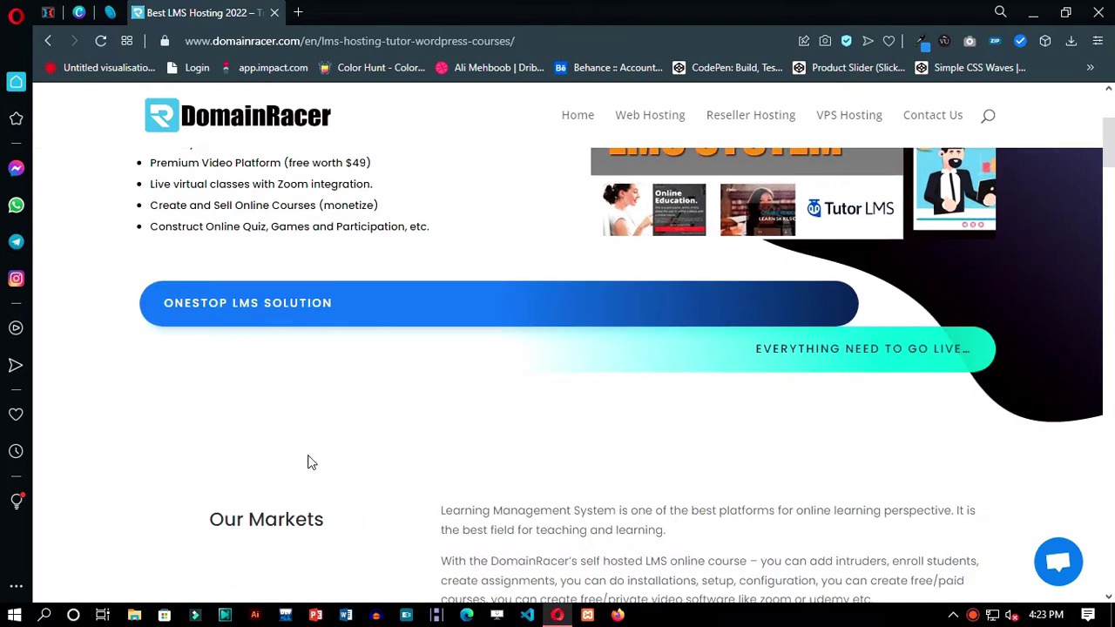
scroll(331, 463, "down", 8)
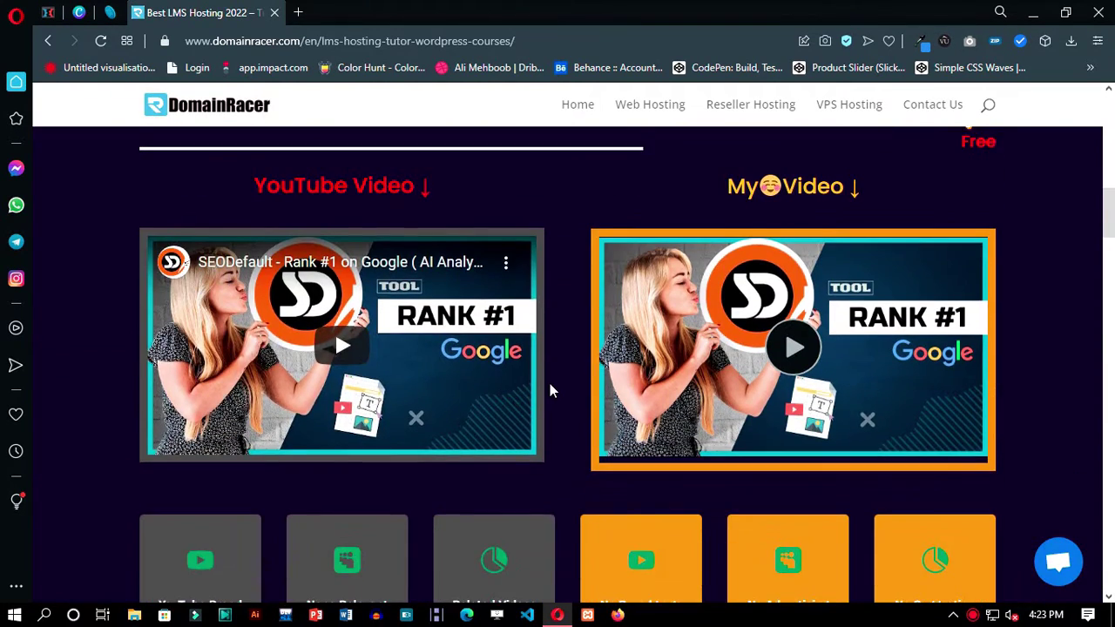
scroll(550, 391, "down", 2)
scroll(550, 391, "up", 5)
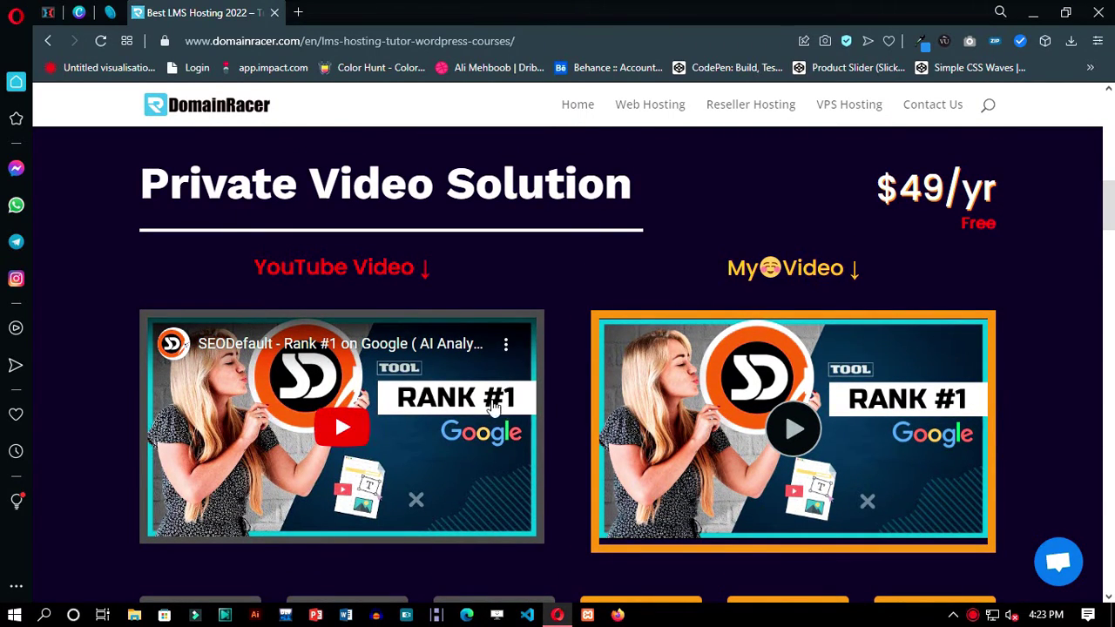
scroll(548, 407, "down", 3)
scroll(547, 407, "down", 15)
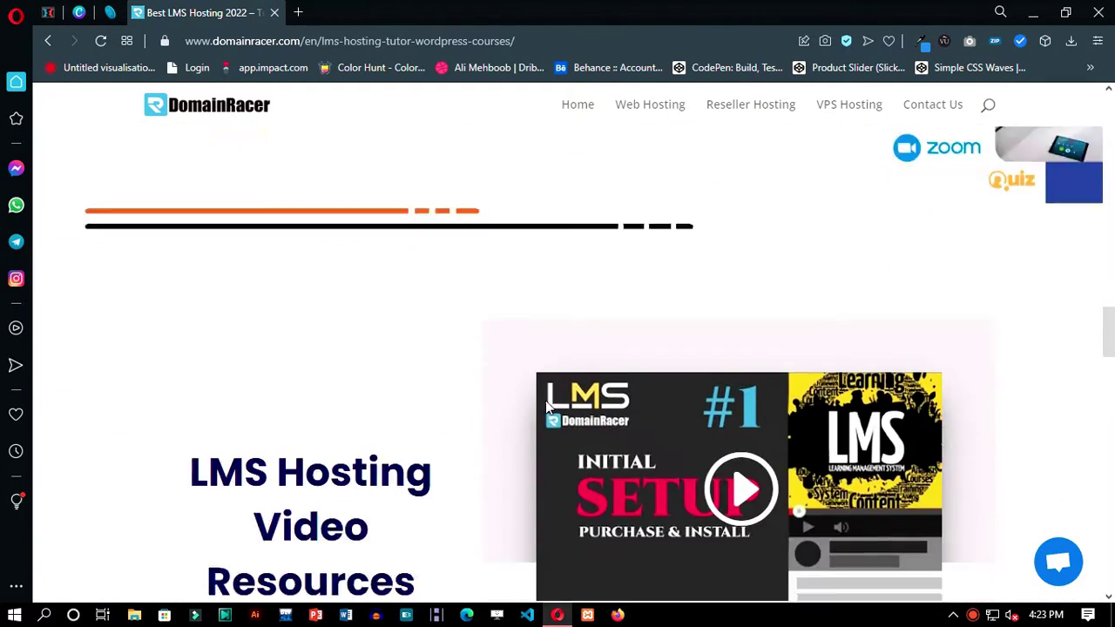
Step: Compare DomainRacer's services with other providers in the comparison table, including the Accept Payment row
scroll(484, 411, "down", 12)
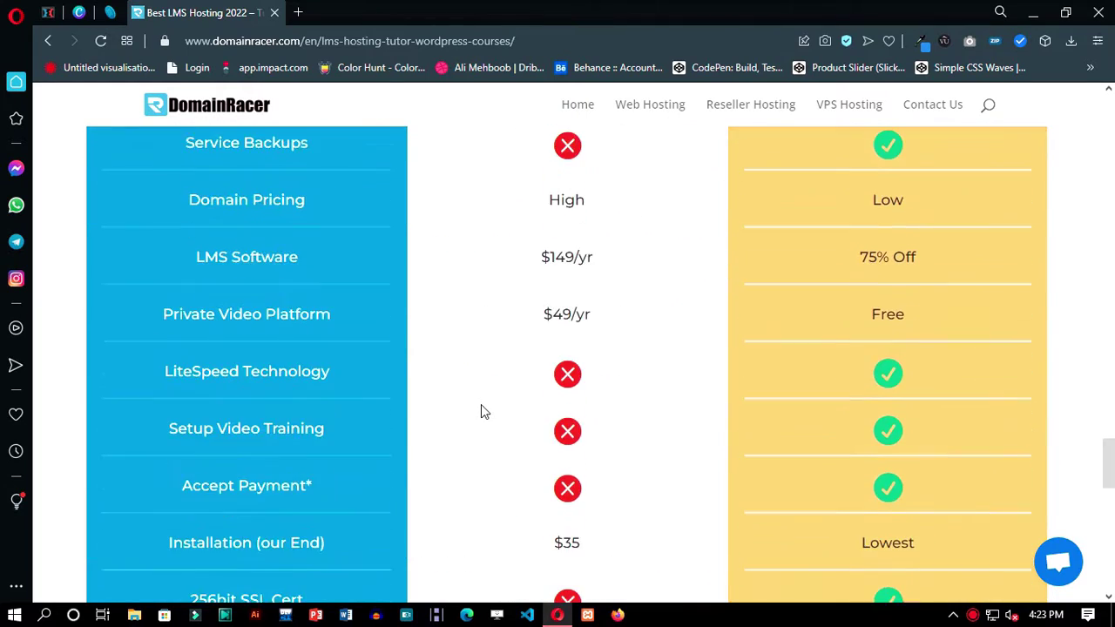
scroll(402, 279, "up", 2)
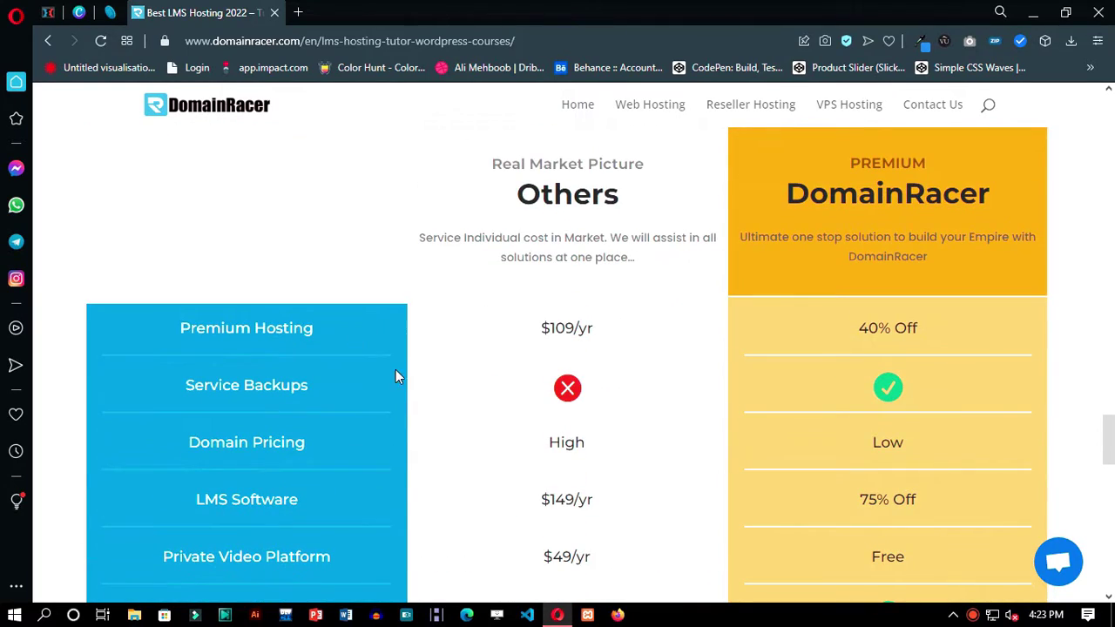
scroll(494, 445, "down", 5)
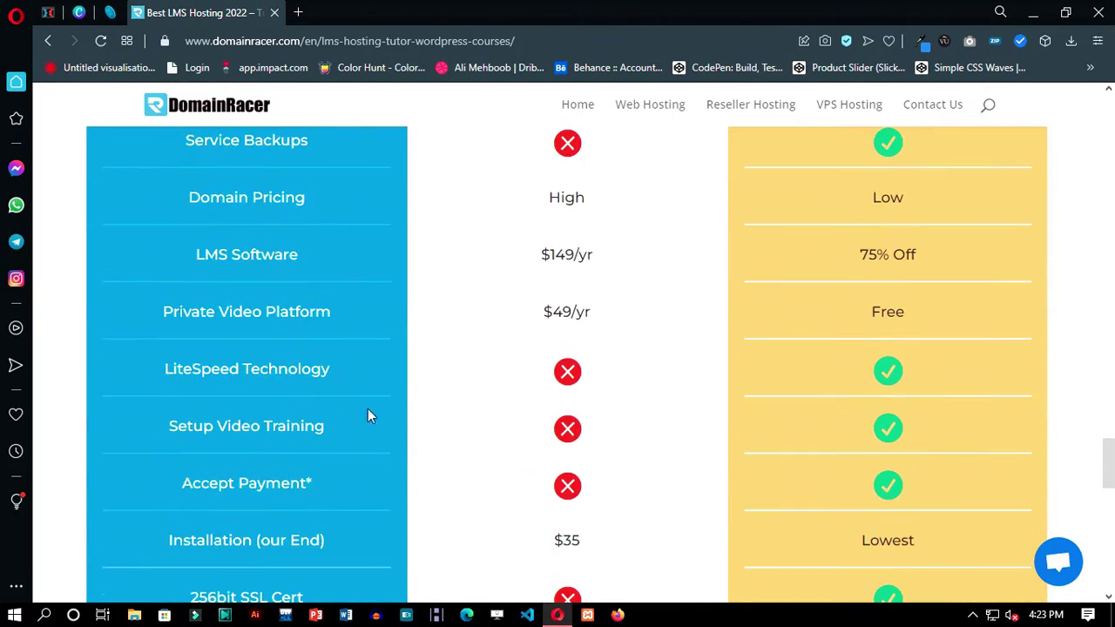
scroll(491, 339, "down", 5)
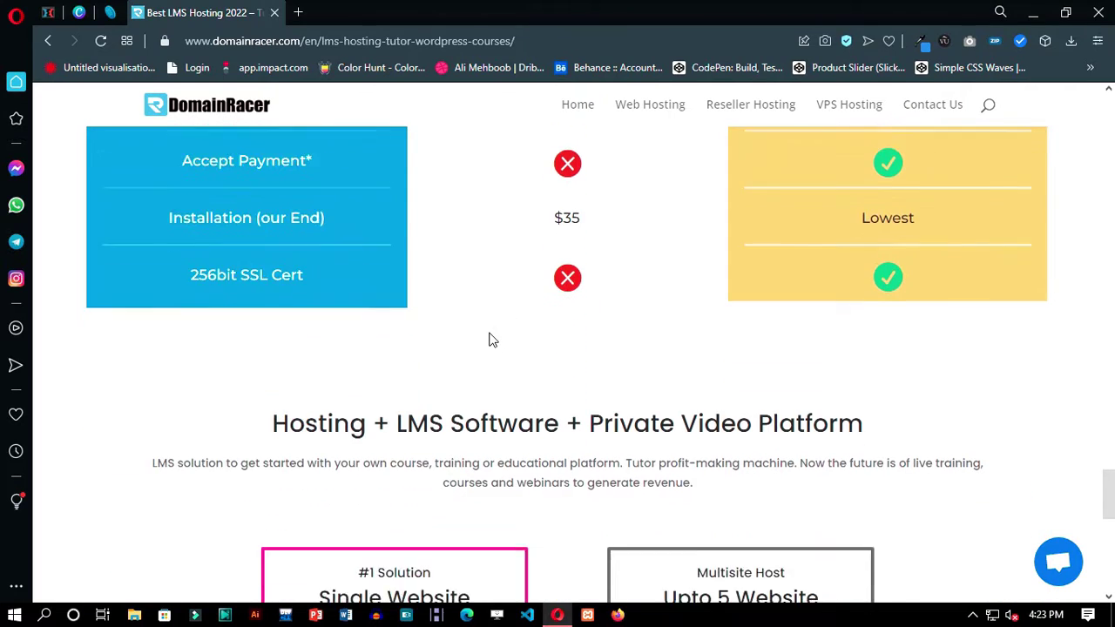
scroll(490, 338, "up", 4)
triple_click(274, 238)
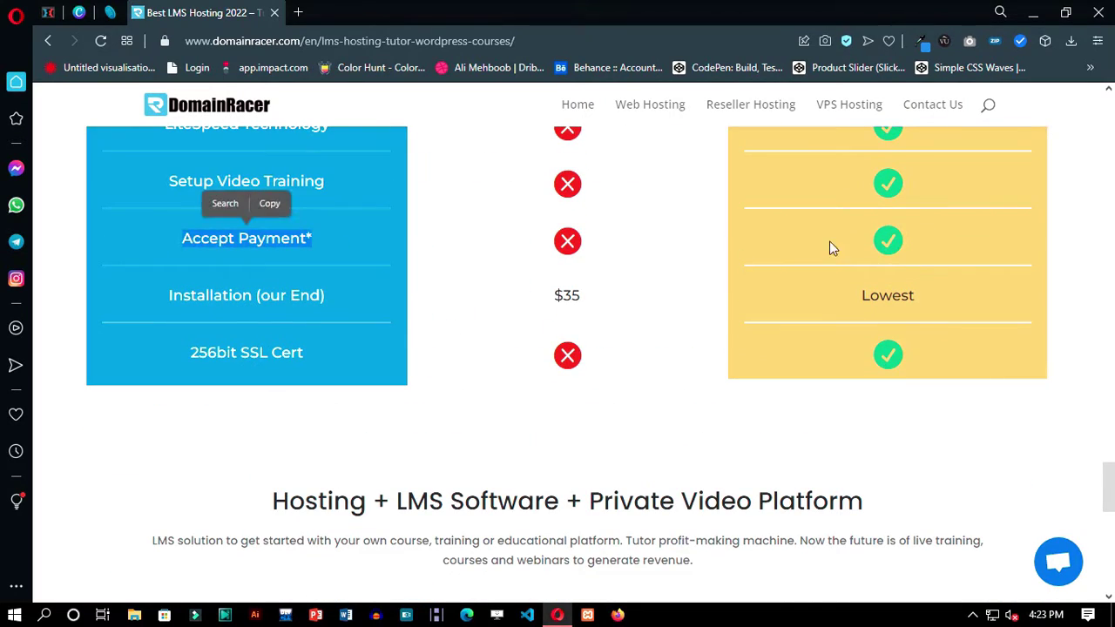
left_click(660, 406)
Step: Order the Single Website LMS hosting plan and include the new domain tadigital.xyz, found by checking the name tadigital
scroll(518, 428, "down", 5)
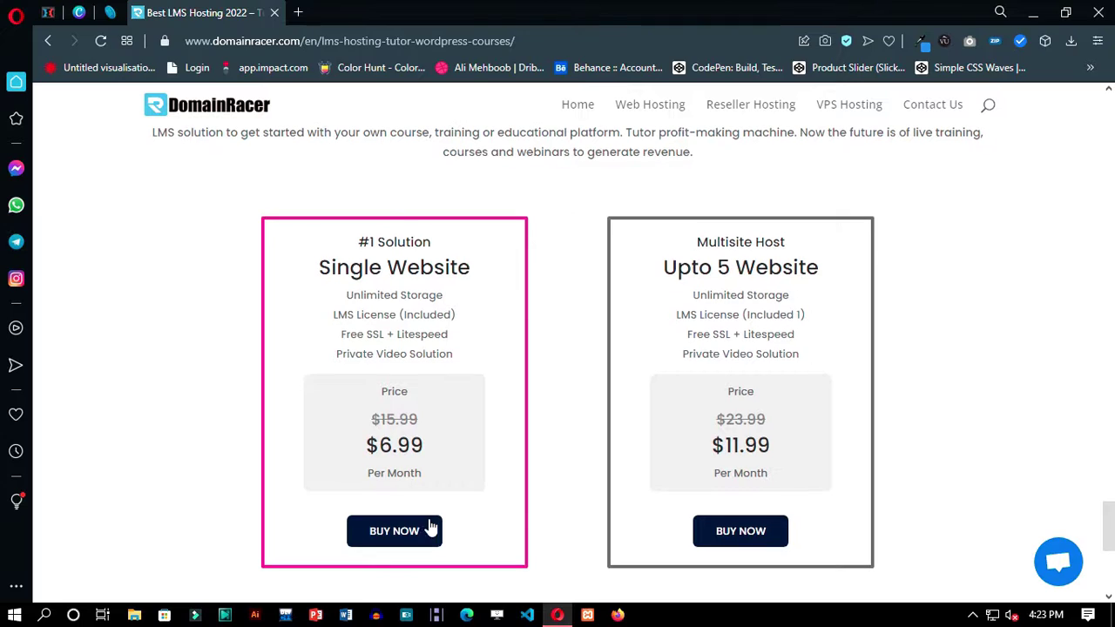
left_click(397, 532)
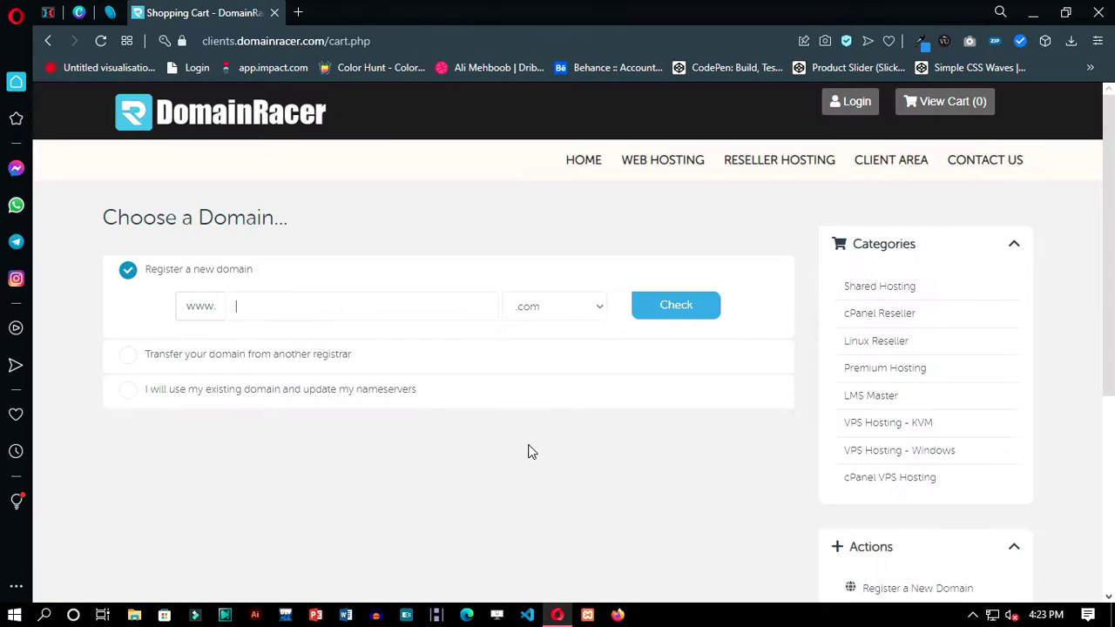
left_click(343, 314)
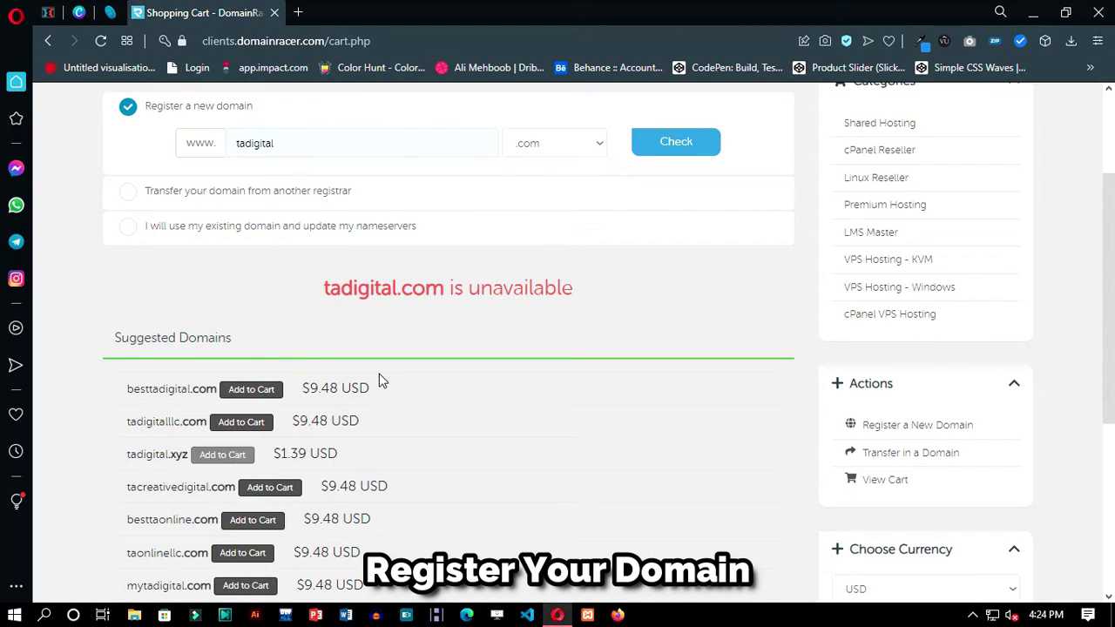
scroll(398, 329, "down", 4)
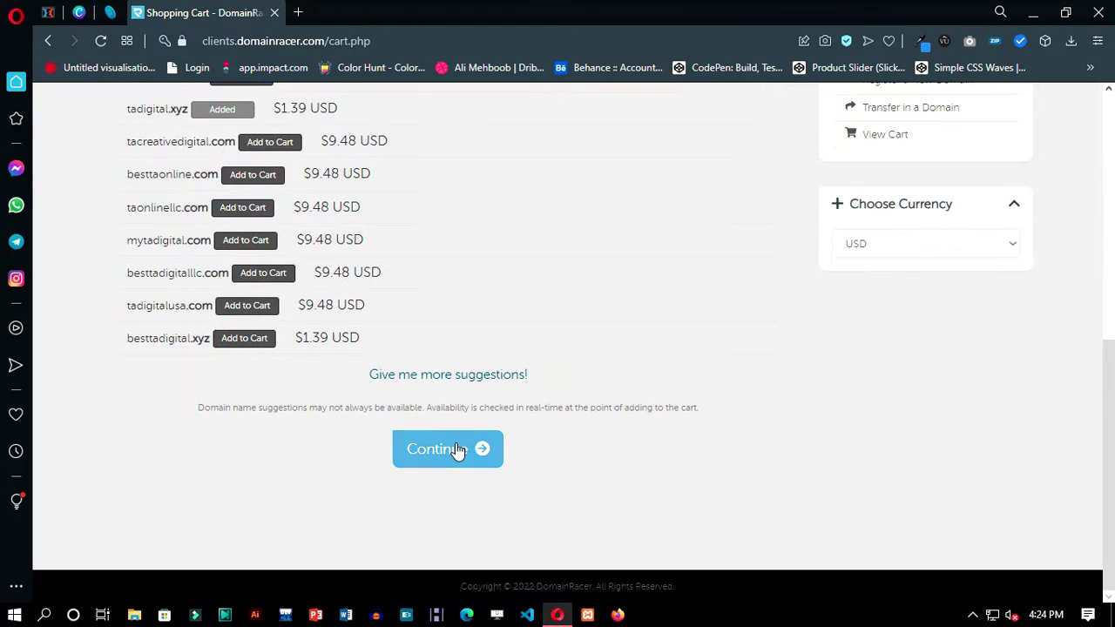
left_click(459, 449)
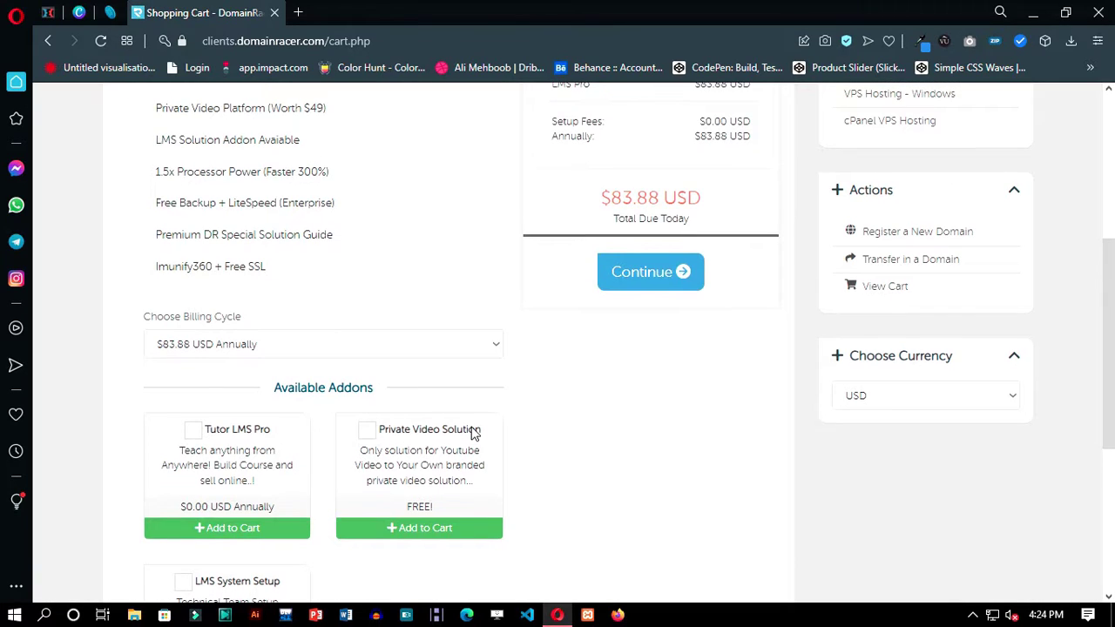
Step: Review the LMS Pro plan's included features, the Tutor LMS Pro addon and the billing cycle options
scroll(252, 314, "up", 4)
double_click(207, 194)
scroll(351, 345, "down", 3)
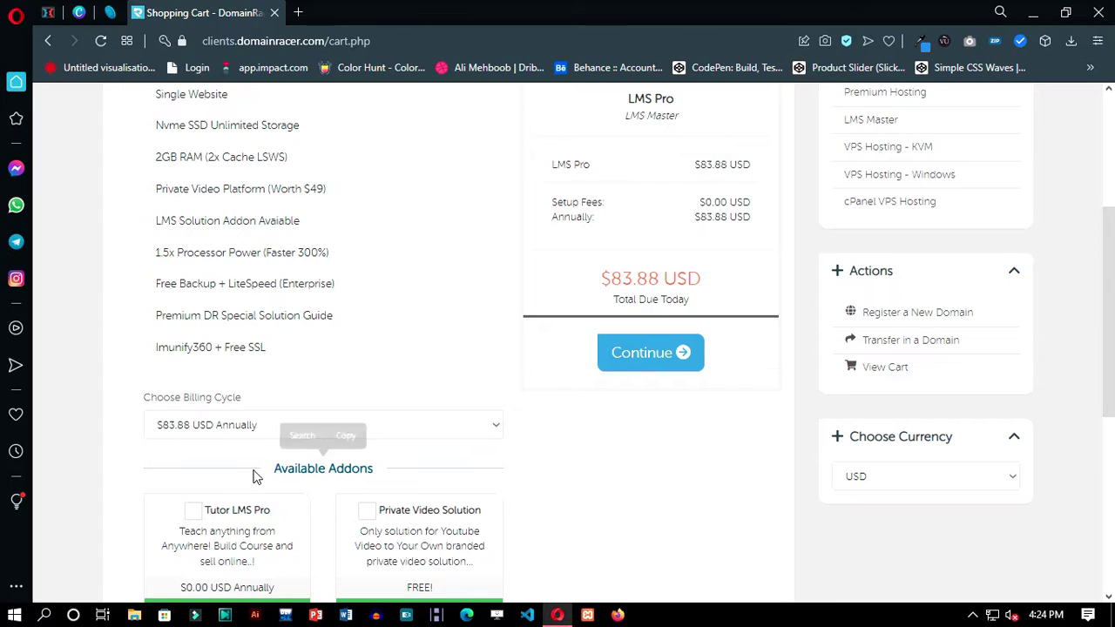
scroll(218, 462, "down", 1)
left_click(192, 431)
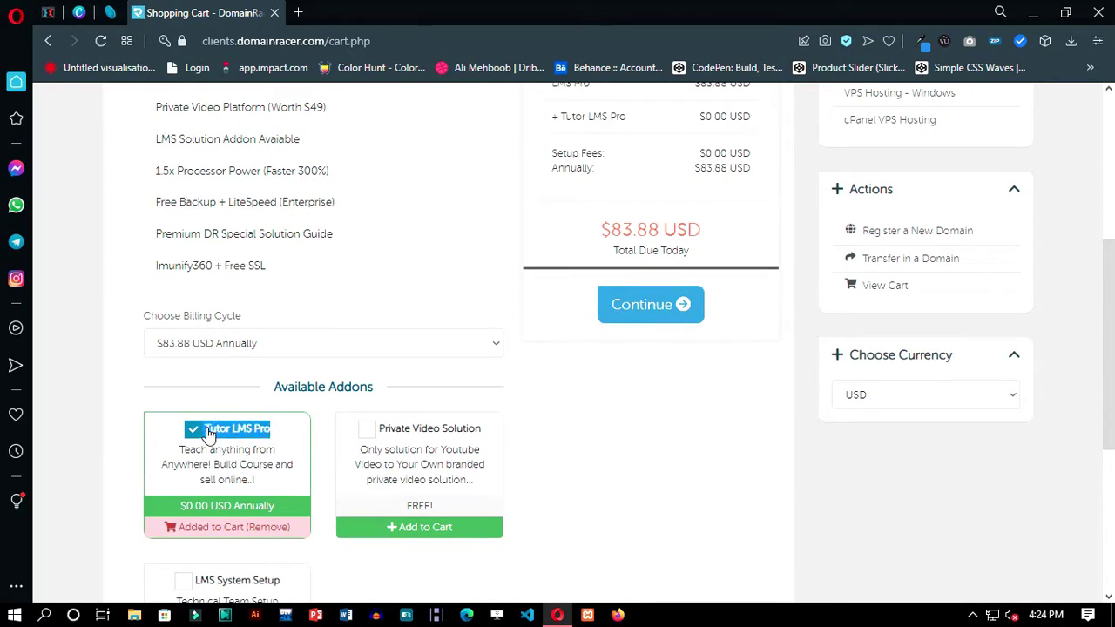
left_click(209, 433)
left_click(344, 343)
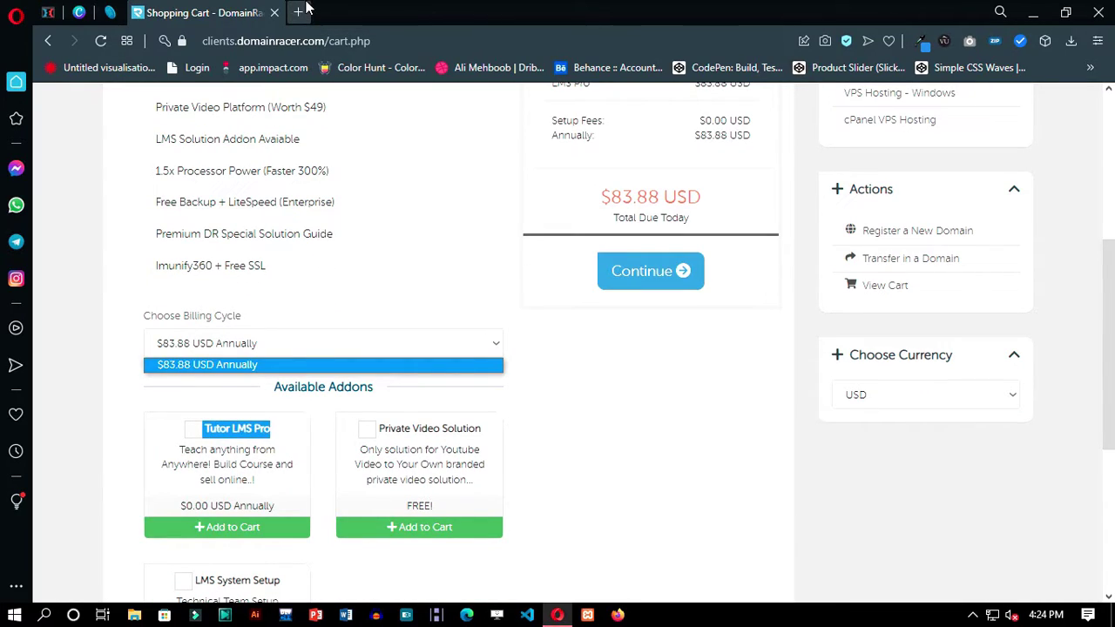
Step: Open the Tutor LMS product page on themeum.com in a new tab, keeping the shopping cart open
left_click_drag(306, 8, 300, 10)
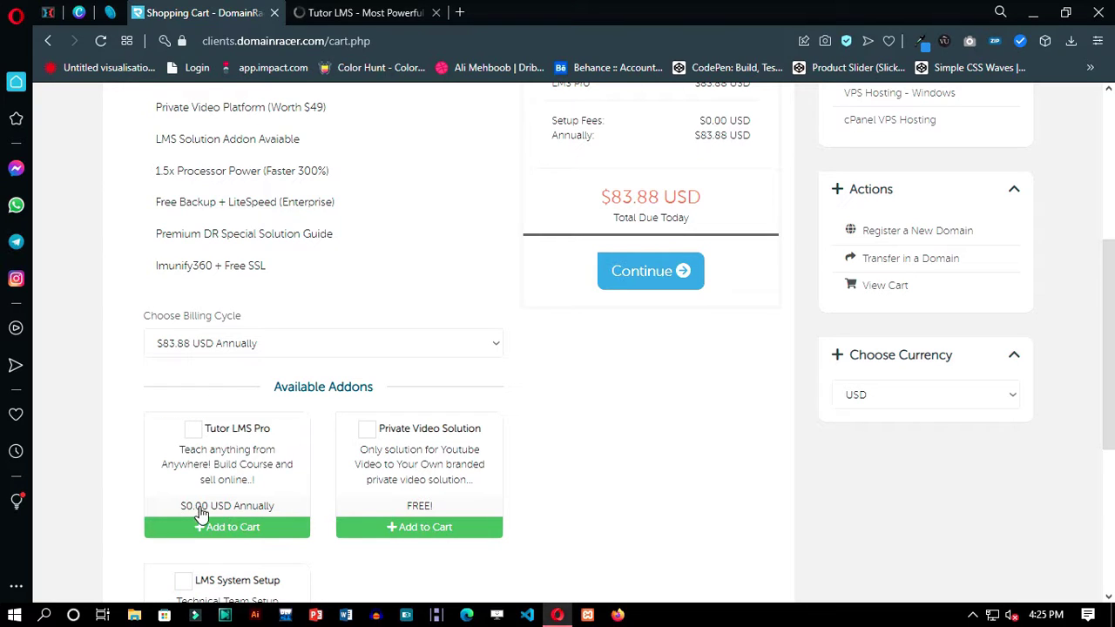
left_click_drag(188, 514, 181, 507)
left_click(366, 12)
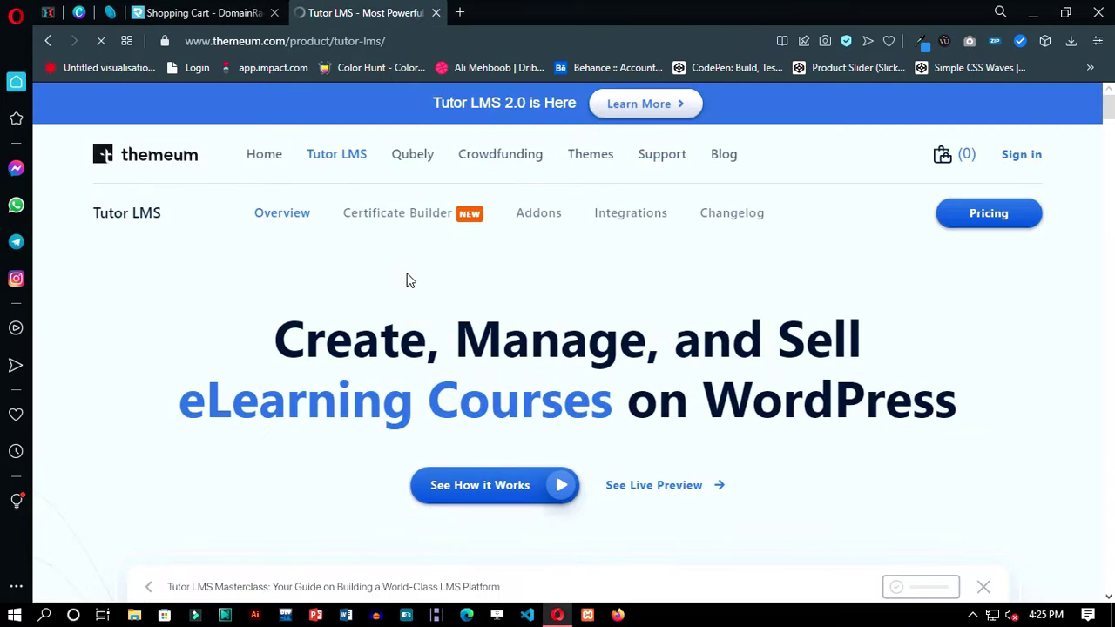
Step: Open the Tutor LMS pricing page and review the annual plans' prices and included licenses, highlighting the Freelancers price
scroll(764, 239, "down", 3)
scroll(319, 247, "up", 4)
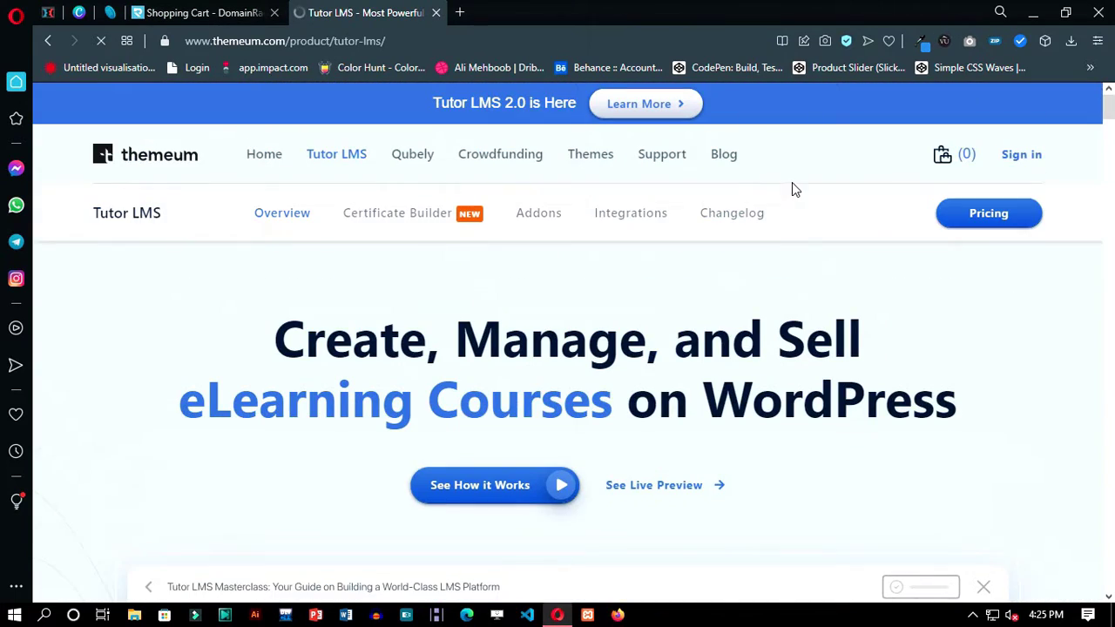
left_click(959, 216)
scroll(514, 381, "down", 6)
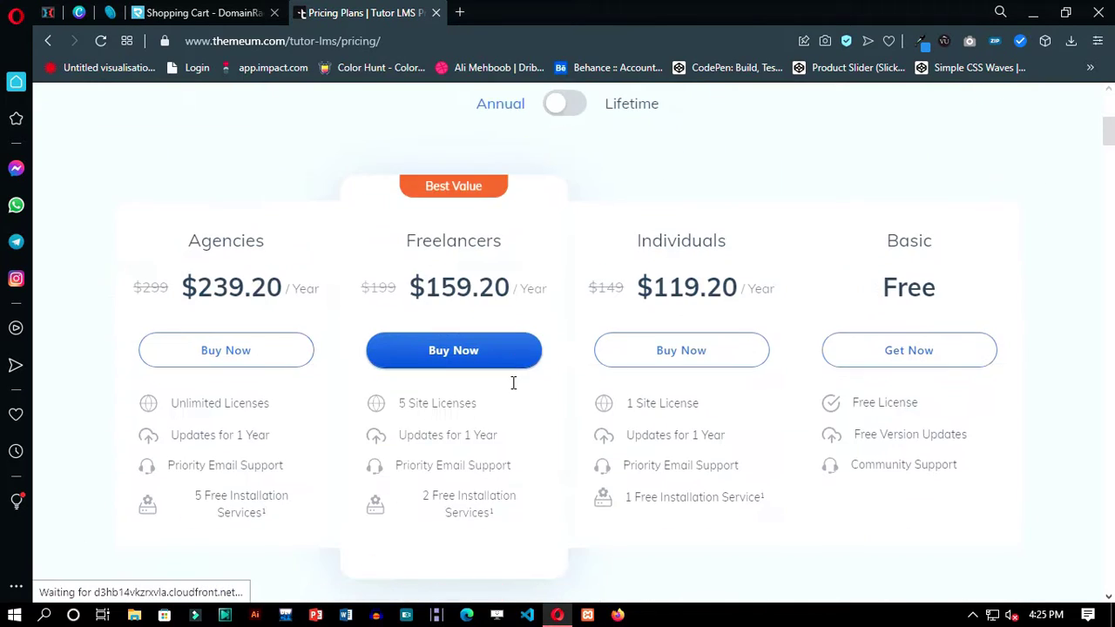
scroll(660, 224, "up", 1)
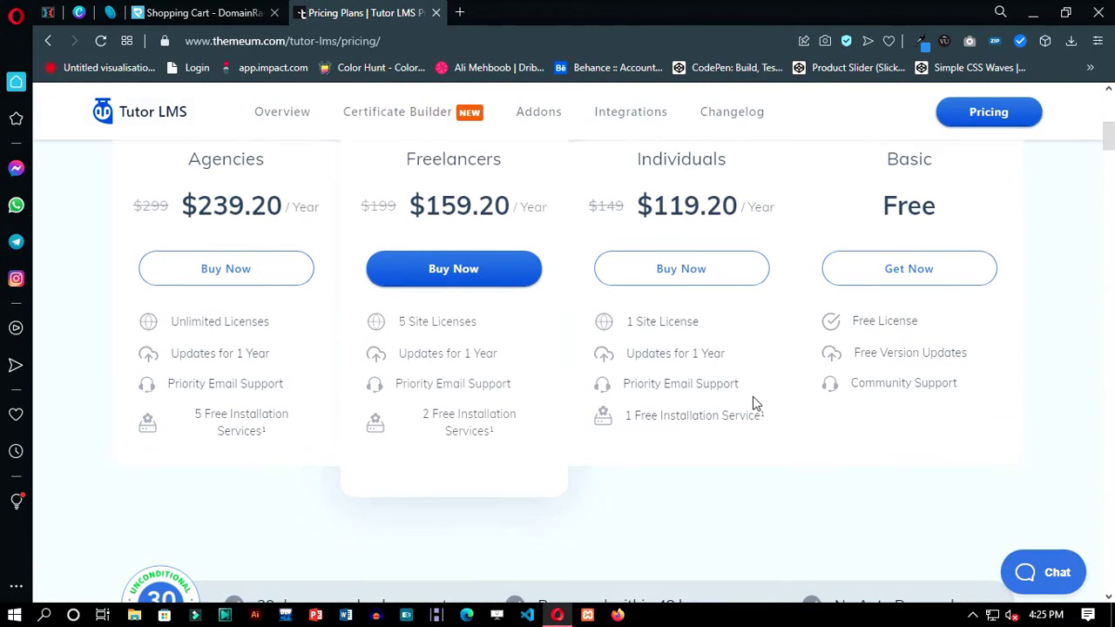
left_click_drag(529, 210, 409, 207)
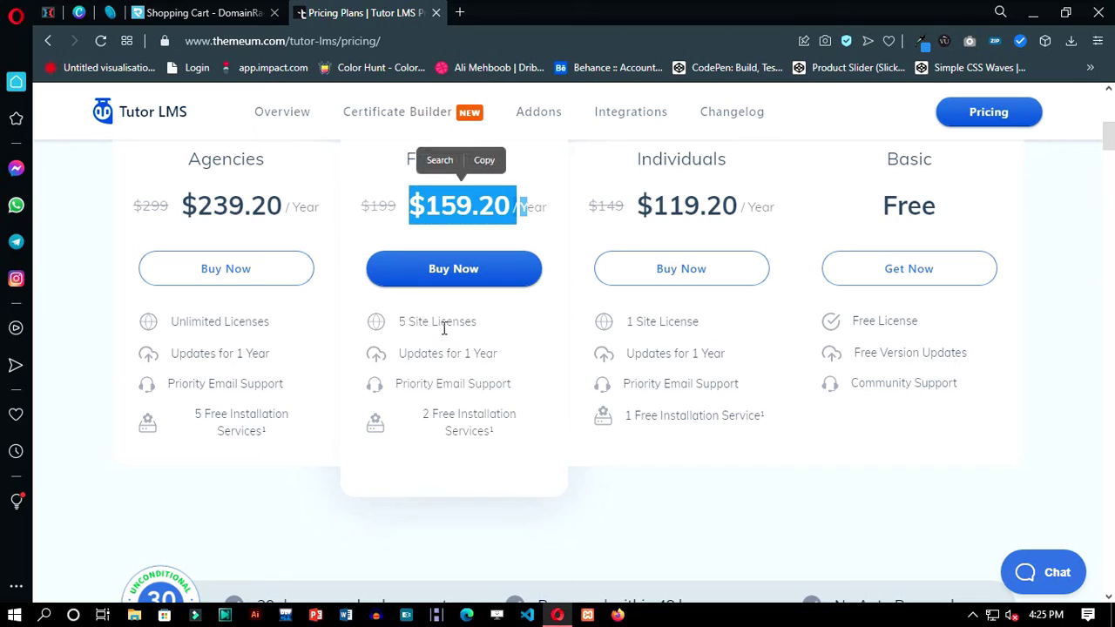
left_click(682, 422)
Step: Compare the features of the paid and Basic plans in the Compare Plans table, from certificates through monetization to addons
scroll(659, 337, "down", 8)
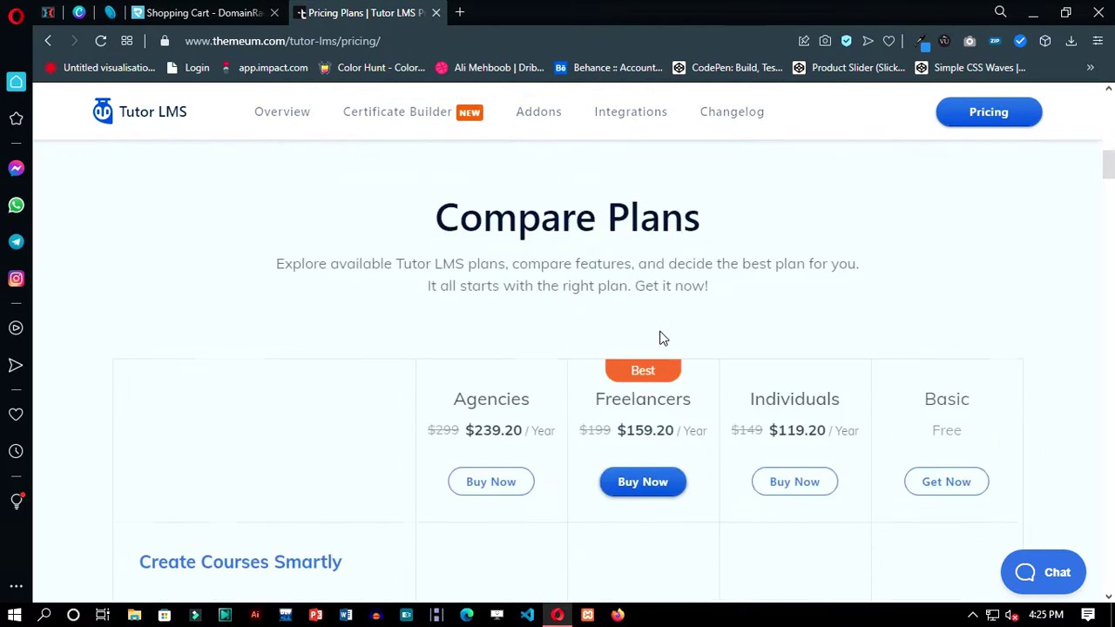
scroll(792, 316, "down", 10)
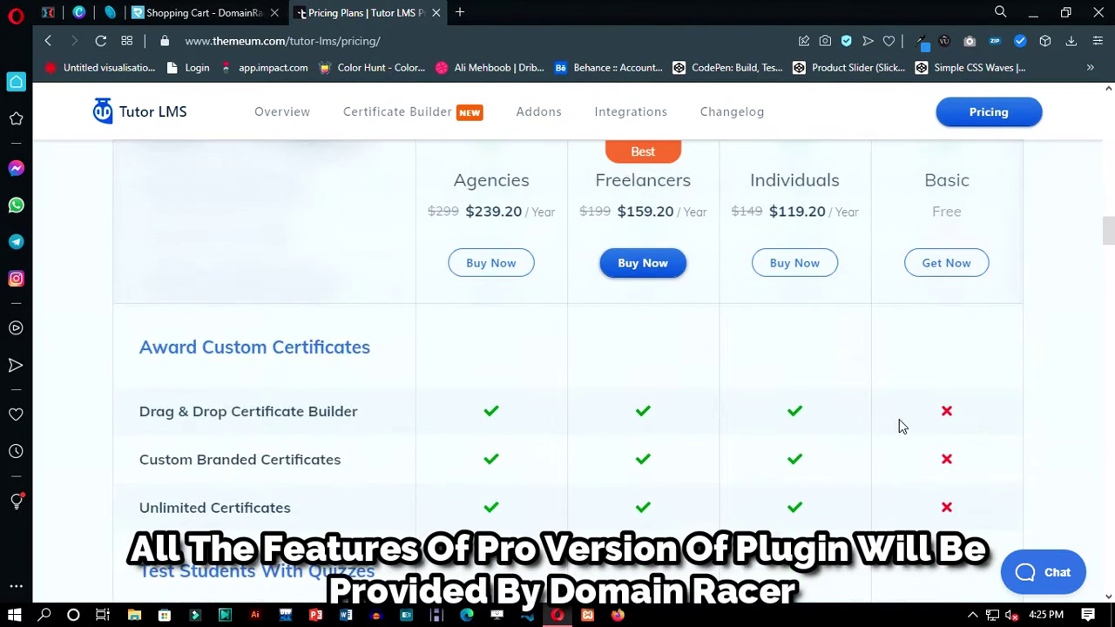
scroll(834, 430, "down", 15)
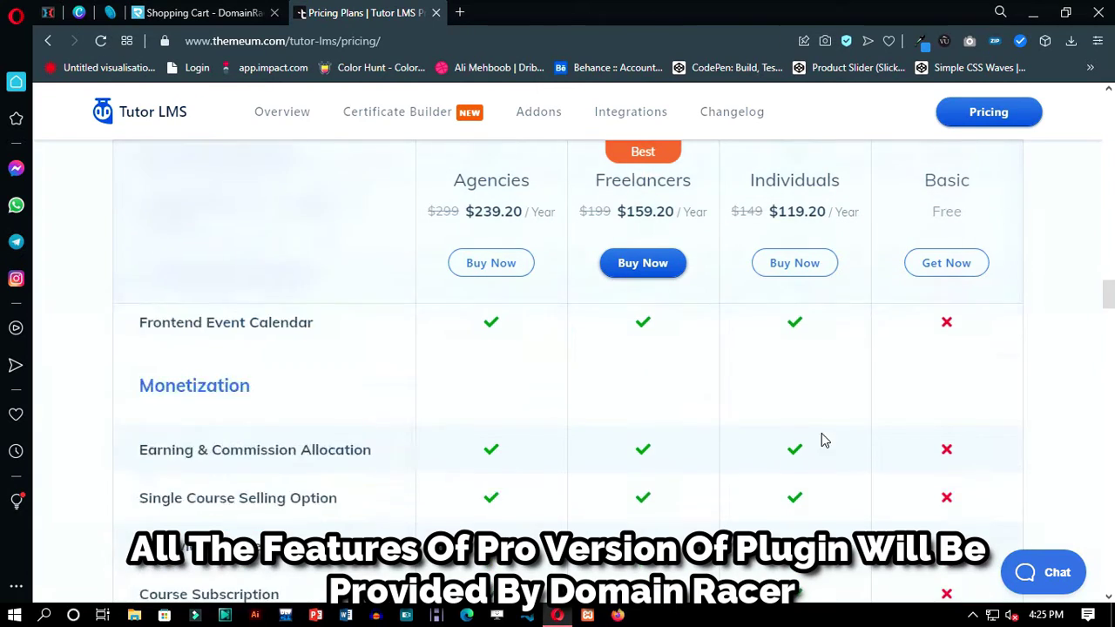
scroll(803, 396, "down", 5)
Step: Return to the DomainRacer shopping cart, add the Private Video Solution and Tutor LMS Pro addons, and check the order summary
left_click(244, 10)
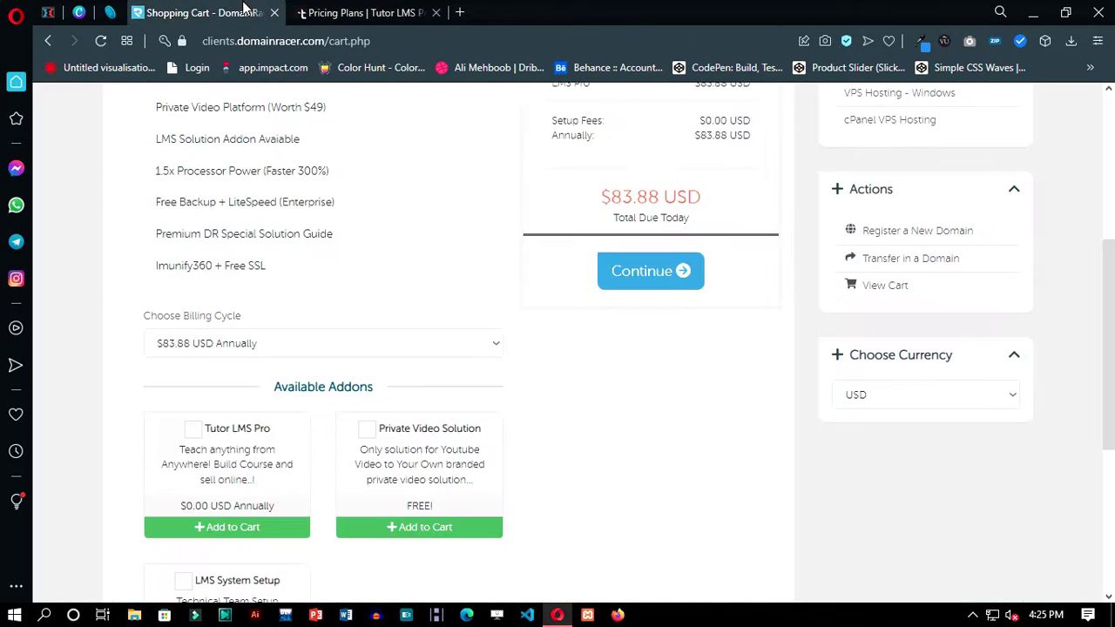
left_click(373, 433)
left_click(195, 432)
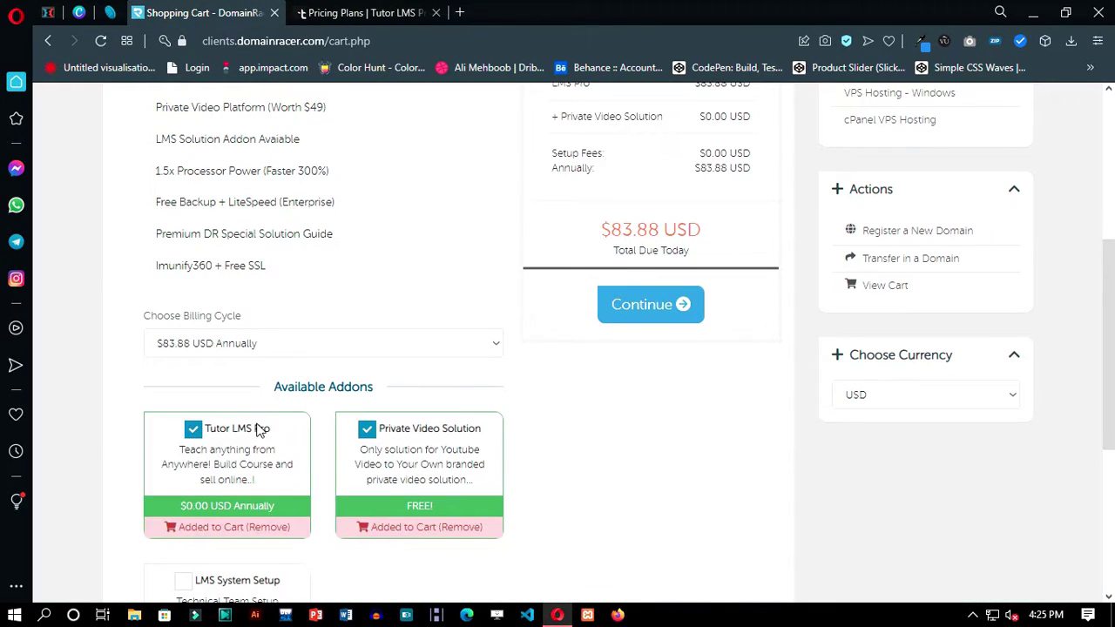
scroll(543, 426, "up", 4)
left_click_drag(593, 444, 592, 356)
left_click(641, 476)
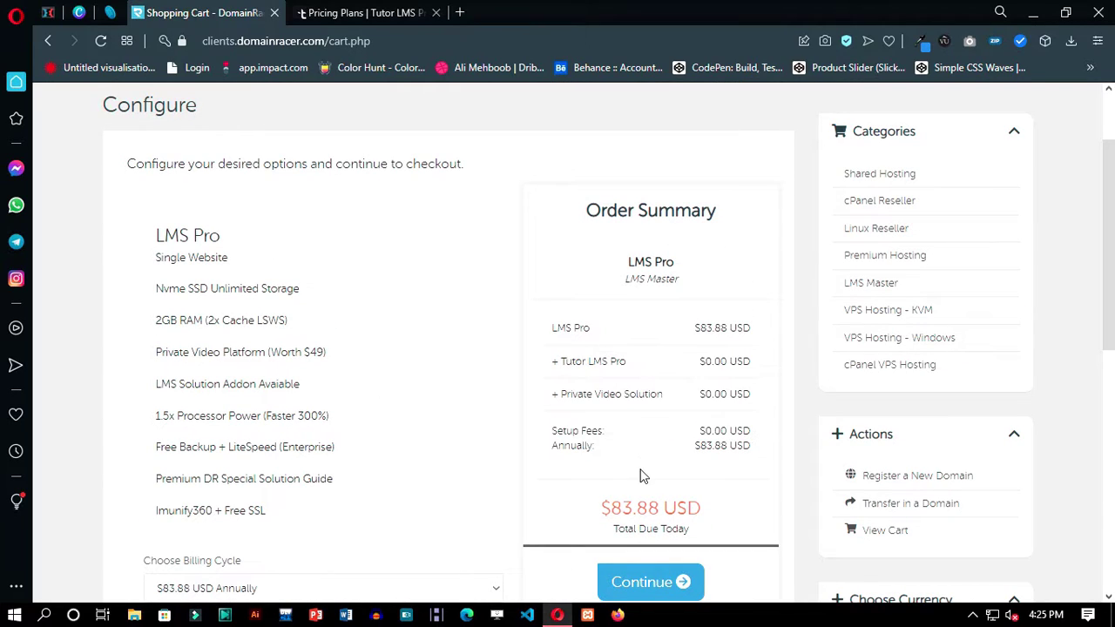
Step: Compare the Individuals plan's yearly price on the Tutor LMS pricing page with the total due in the DomainRacer cart
left_click(362, 12)
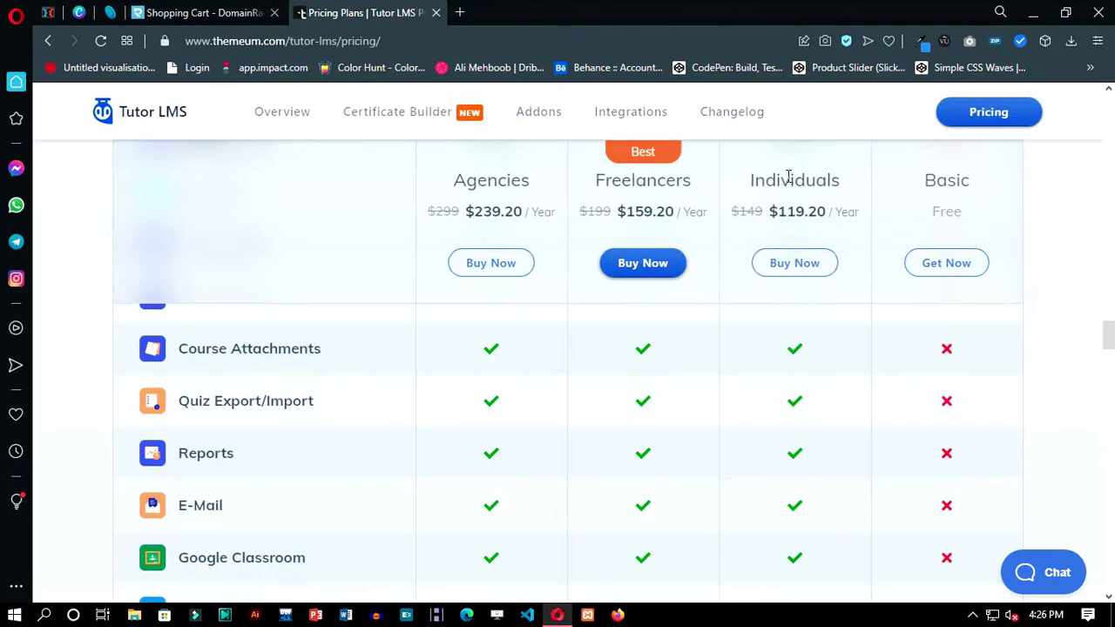
left_click(1060, 570)
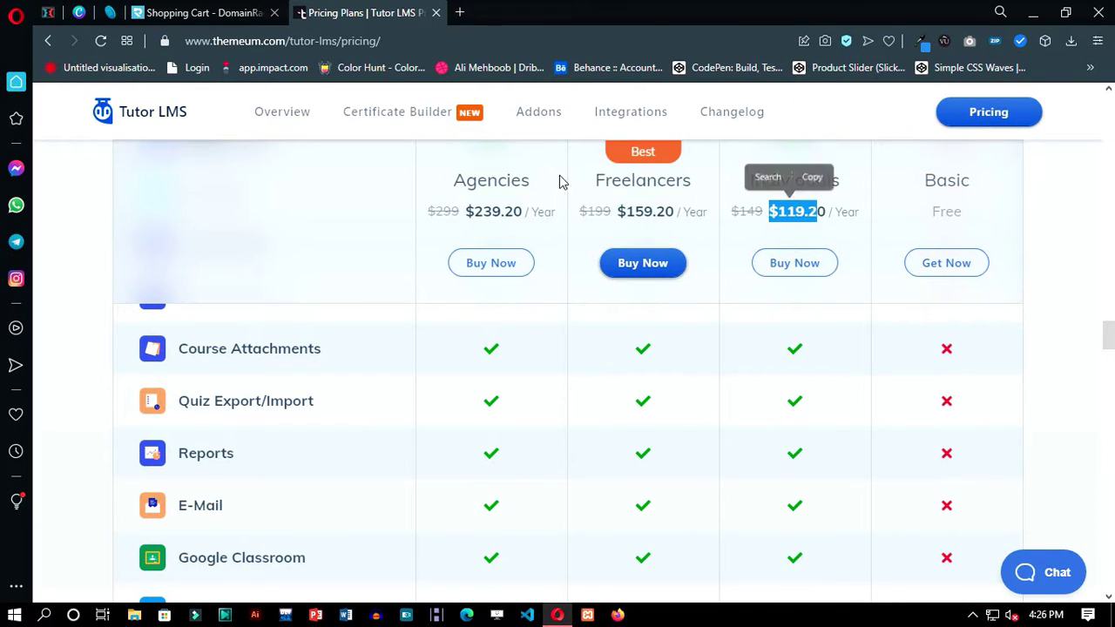
key("ctrl+shift+Tab")
left_click_drag(708, 513, 600, 511)
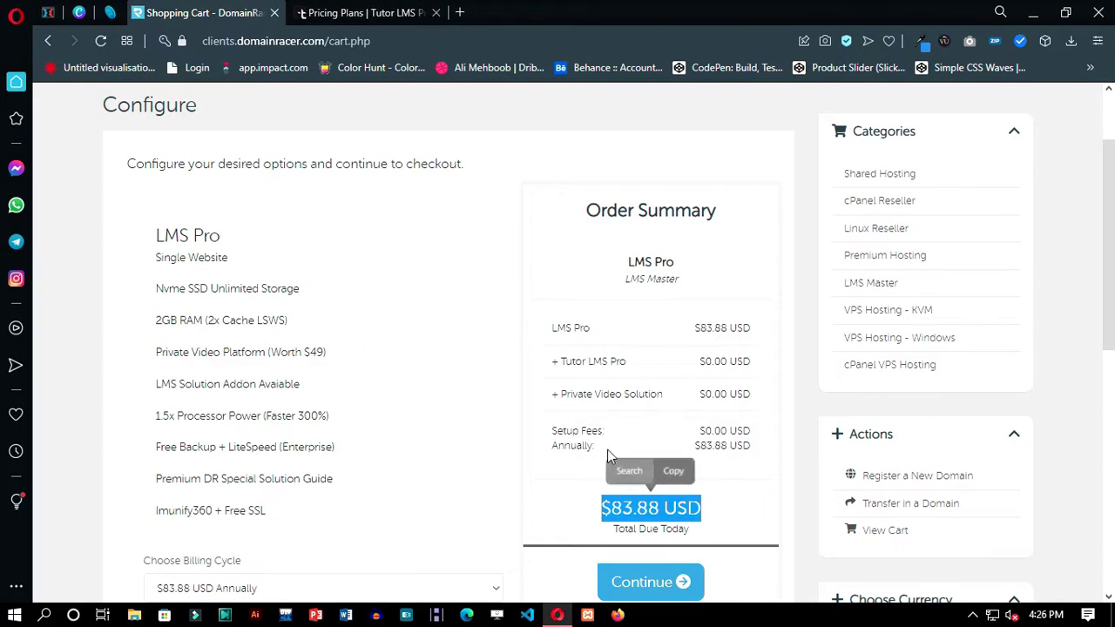
Step: Continue to the domain configuration, add the free DNS Management addon for tadigital.xyz, and proceed to the order review
scroll(582, 377, "down", 2)
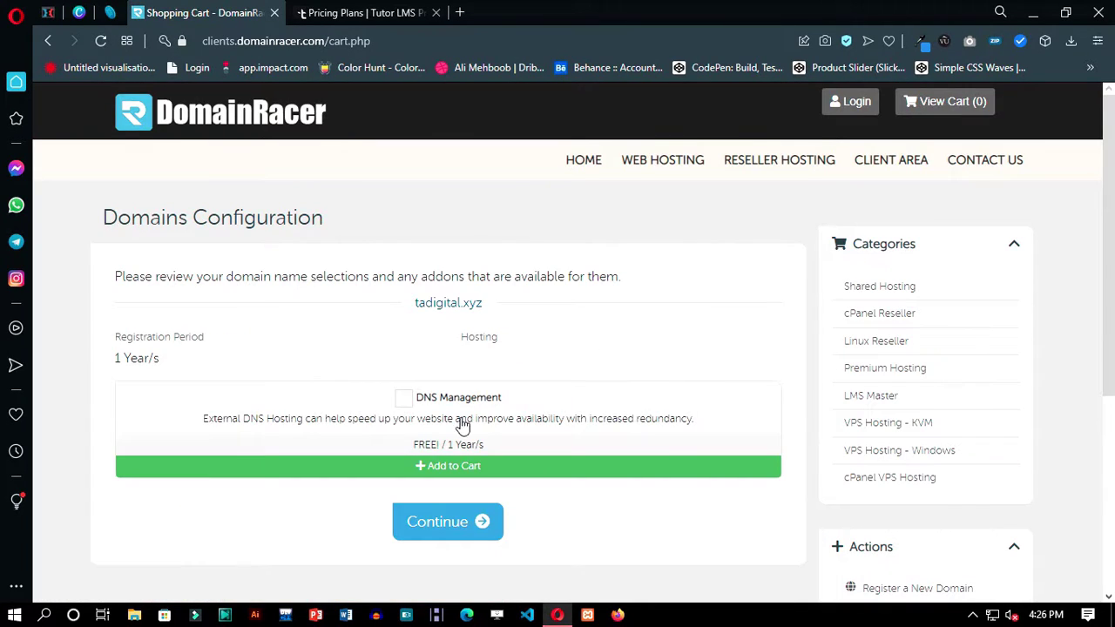
left_click(462, 425)
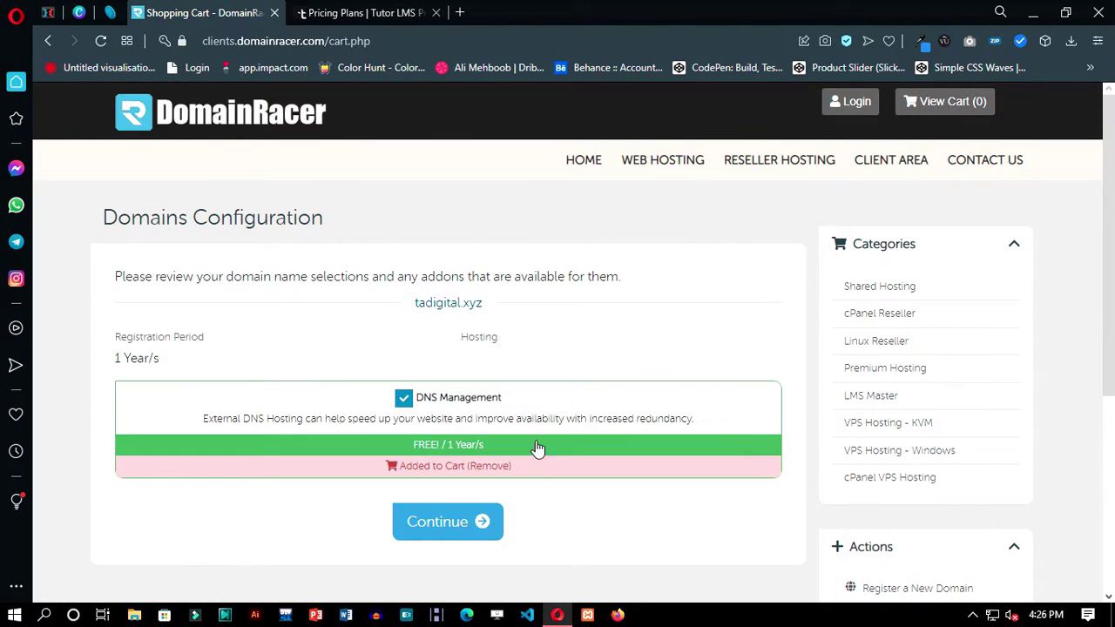
left_click(410, 521)
Step: Review the cart's products and order summary, then proceed to checkout and look over the personal and billing details form
scroll(747, 336, "down", 3)
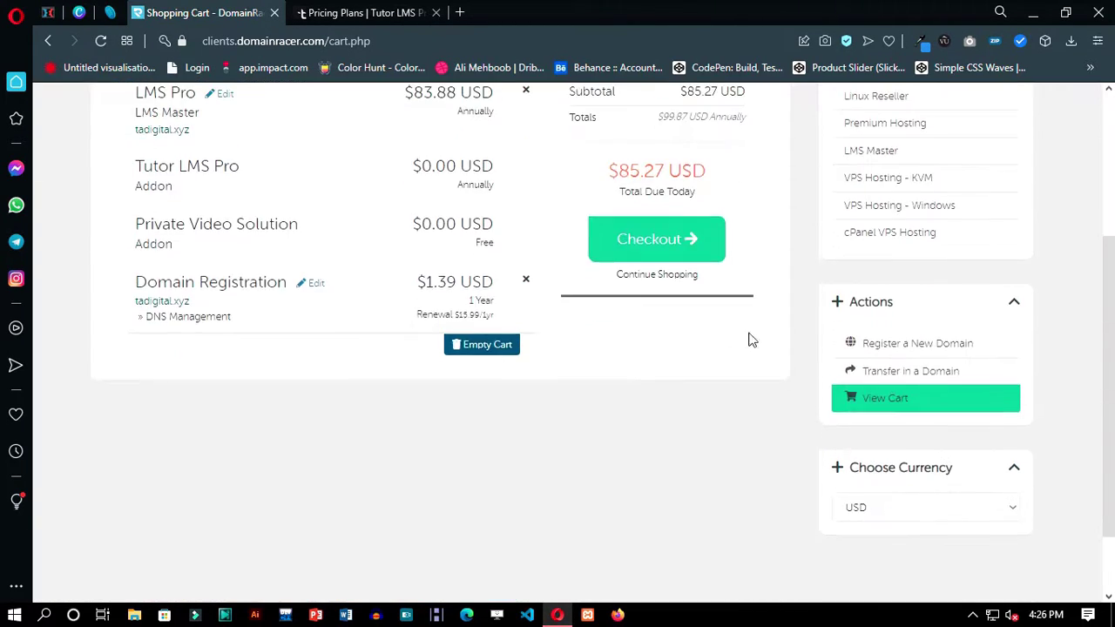
scroll(610, 305, "up", 3)
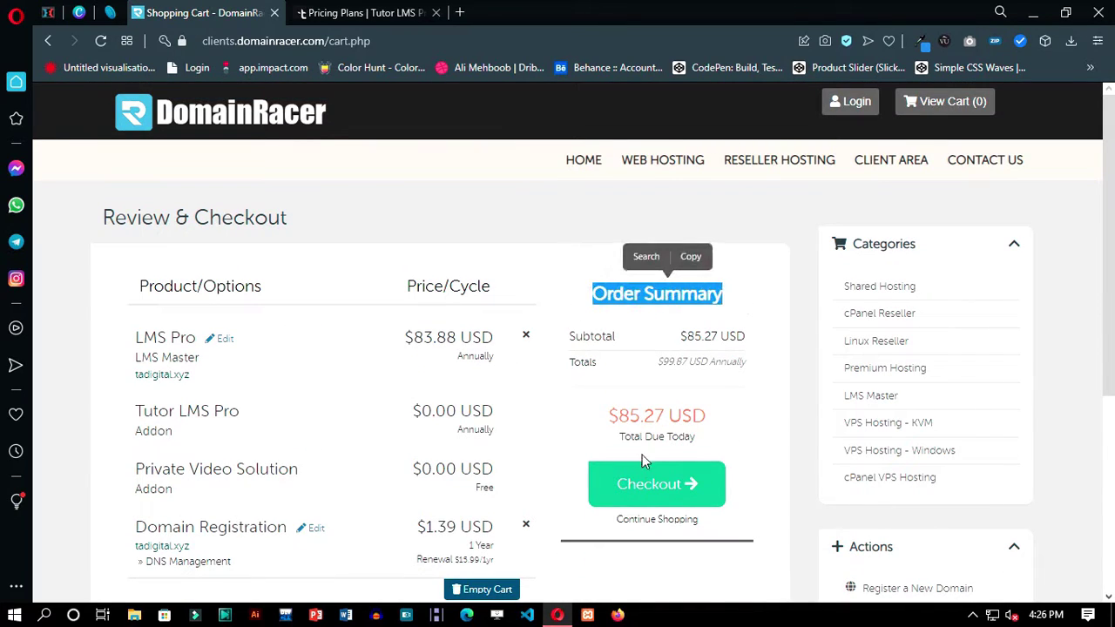
left_click(644, 475)
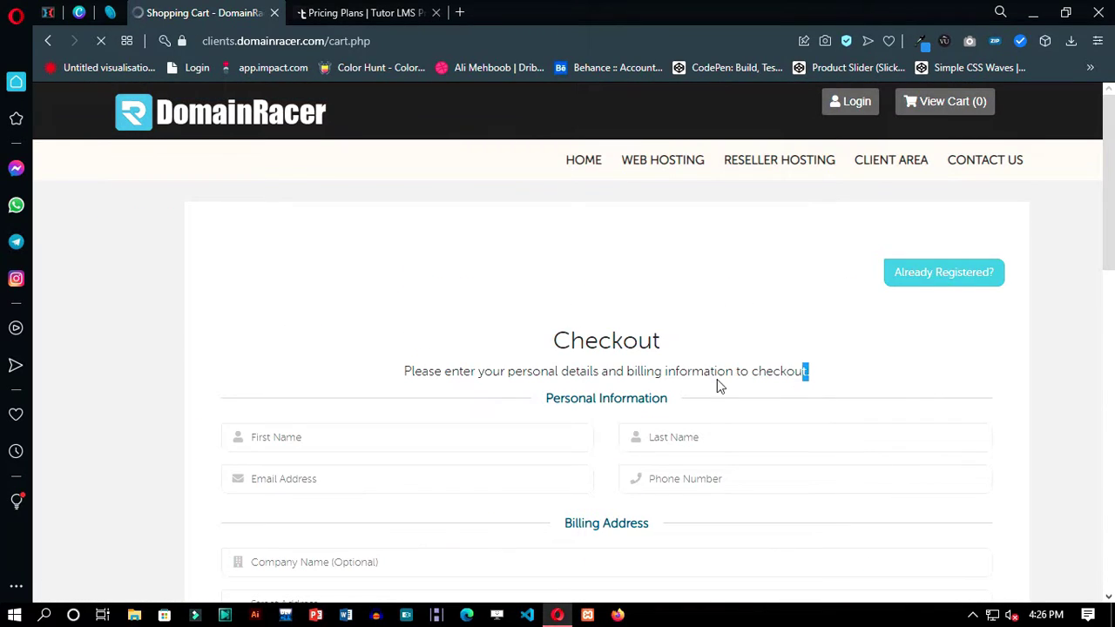
left_click_drag(717, 379, 394, 380)
left_click(604, 427)
scroll(602, 427, "down", 9)
Step: Open the active LMS Master - LMS Pro service in the client area and look through its product details
scroll(90, 305, "down", 3)
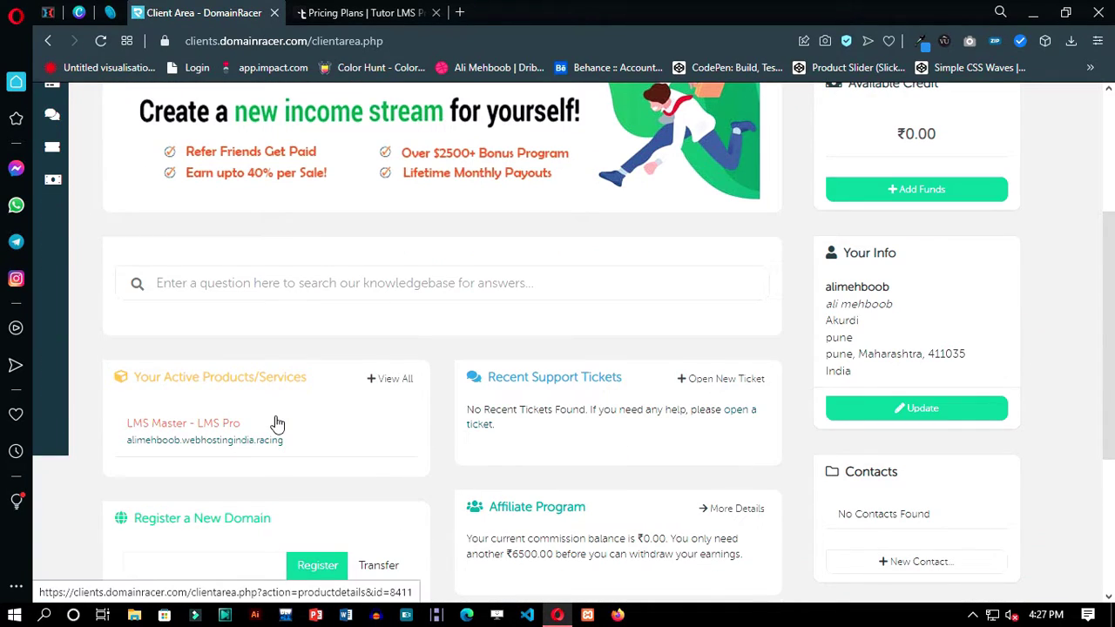
left_click(276, 424)
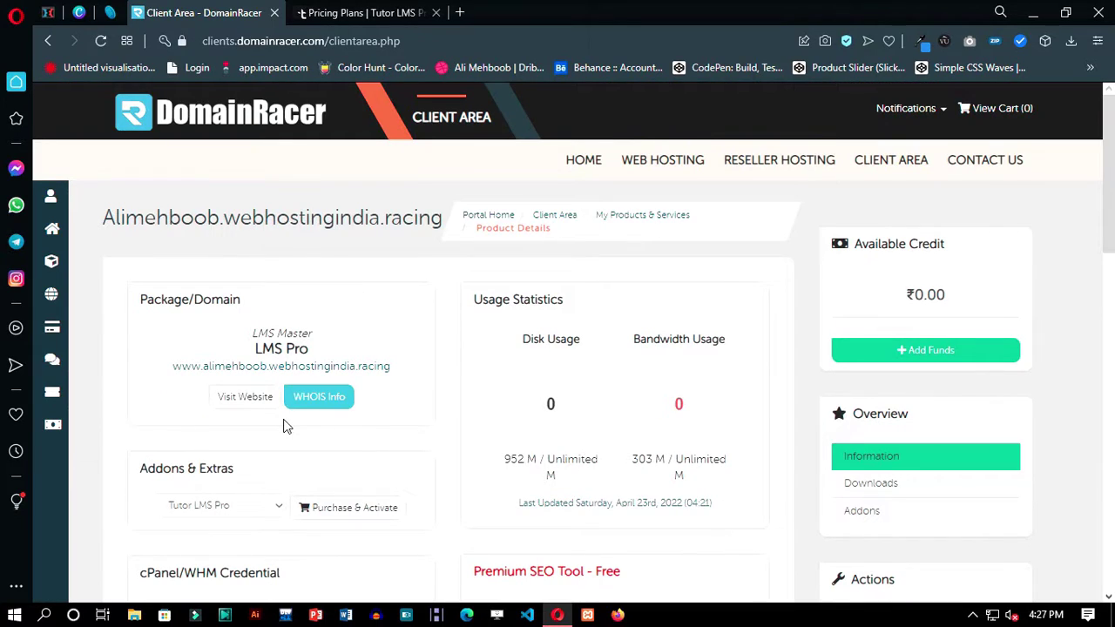
scroll(648, 436, "down", 8)
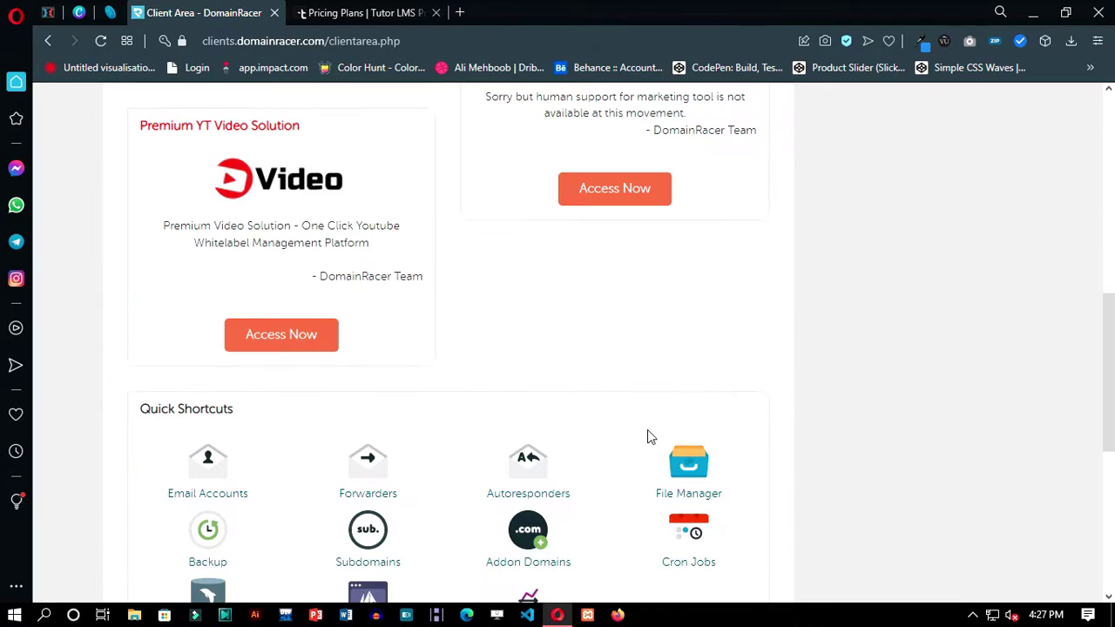
Step: Preview the Premium YT Video Solution platform in its own tab and return to the client area
left_click_drag(122, 137, 122, 136)
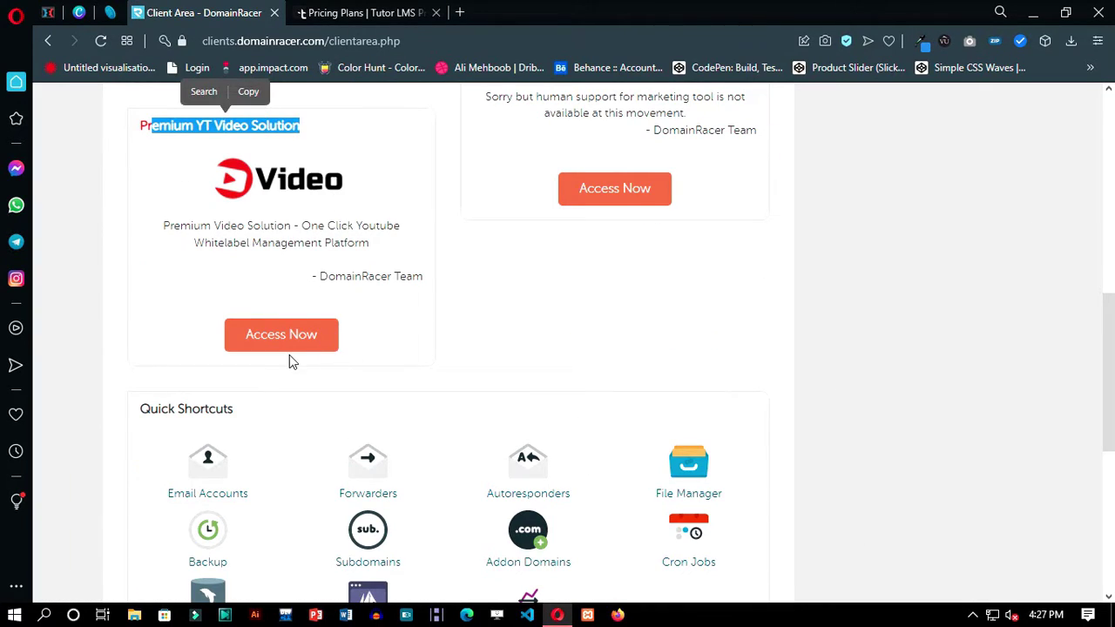
left_click(281, 336)
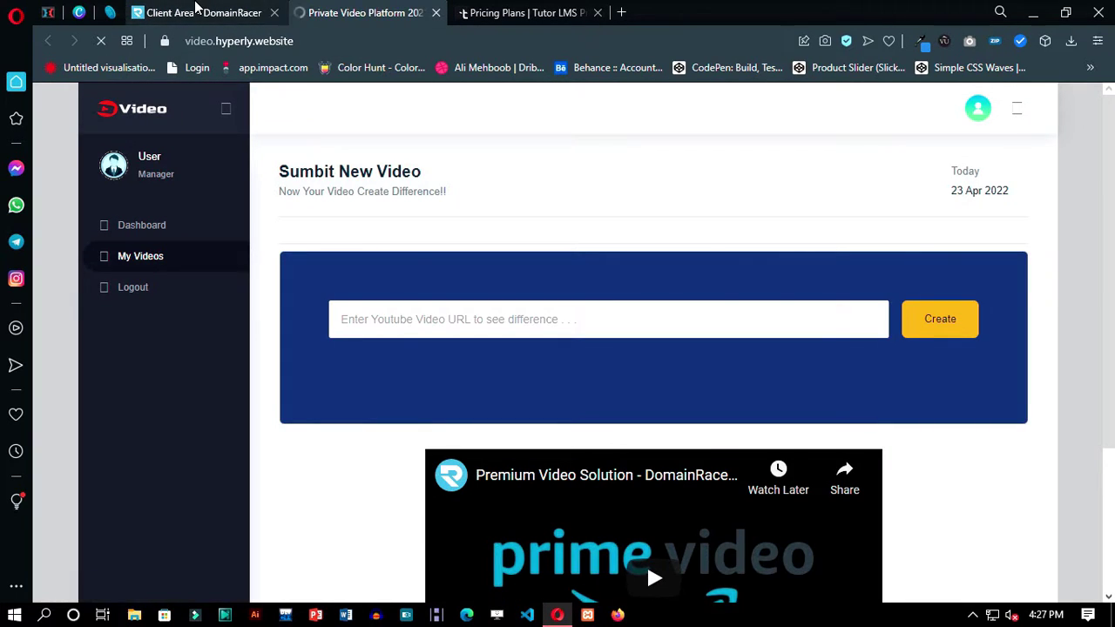
left_click(202, 12)
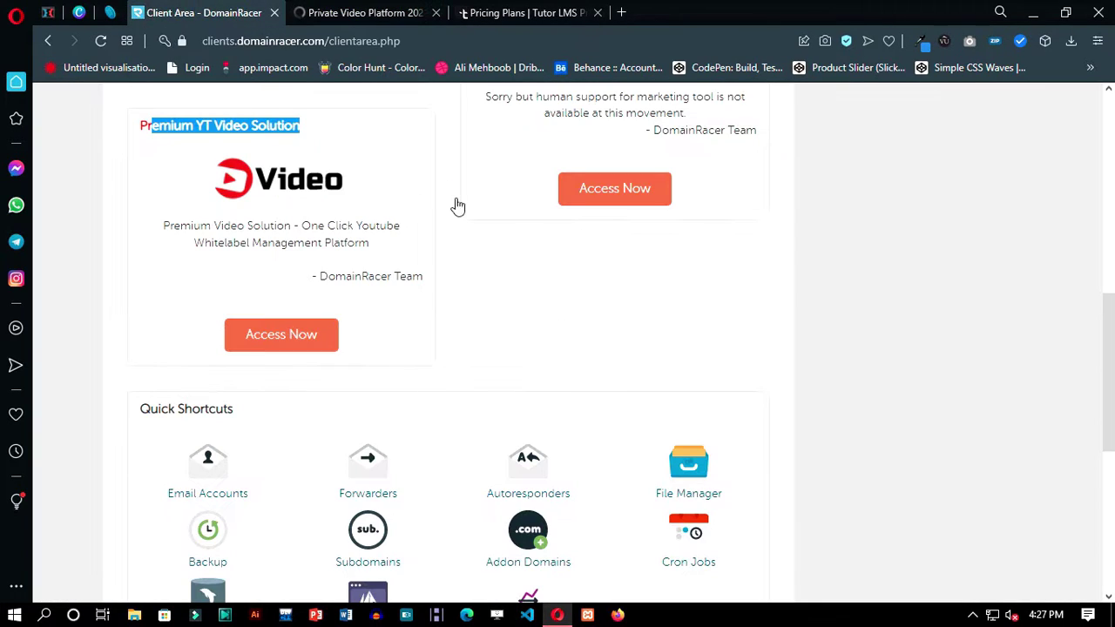
Step: Open cPanel from the LMS Pro service's actions and look through its sections down to the website builder themes
scroll(808, 404, "up", 5)
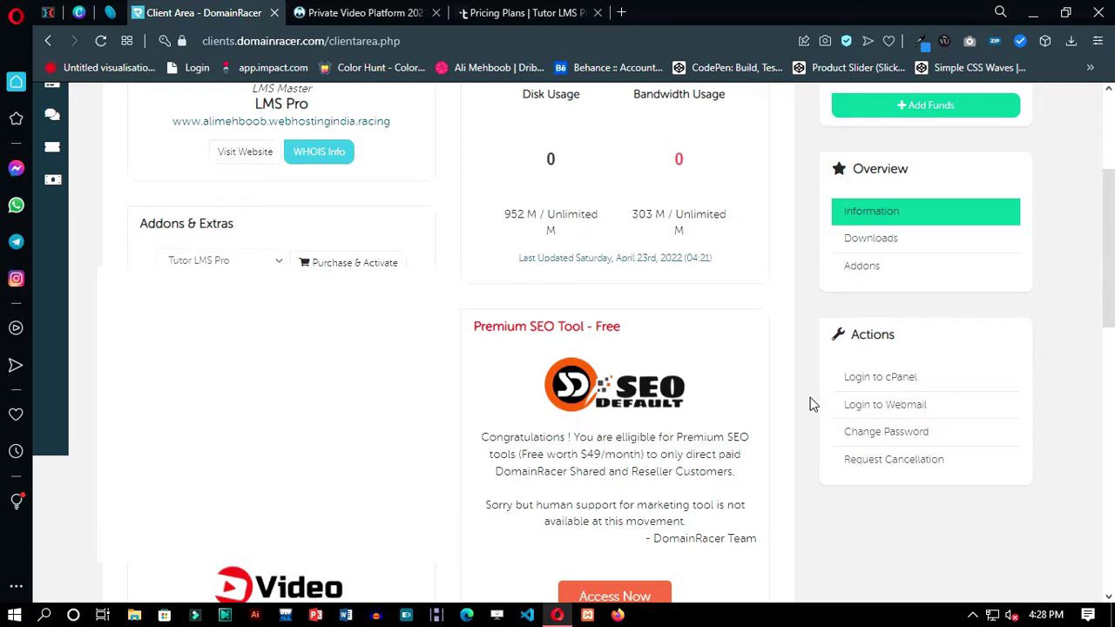
left_click(878, 378)
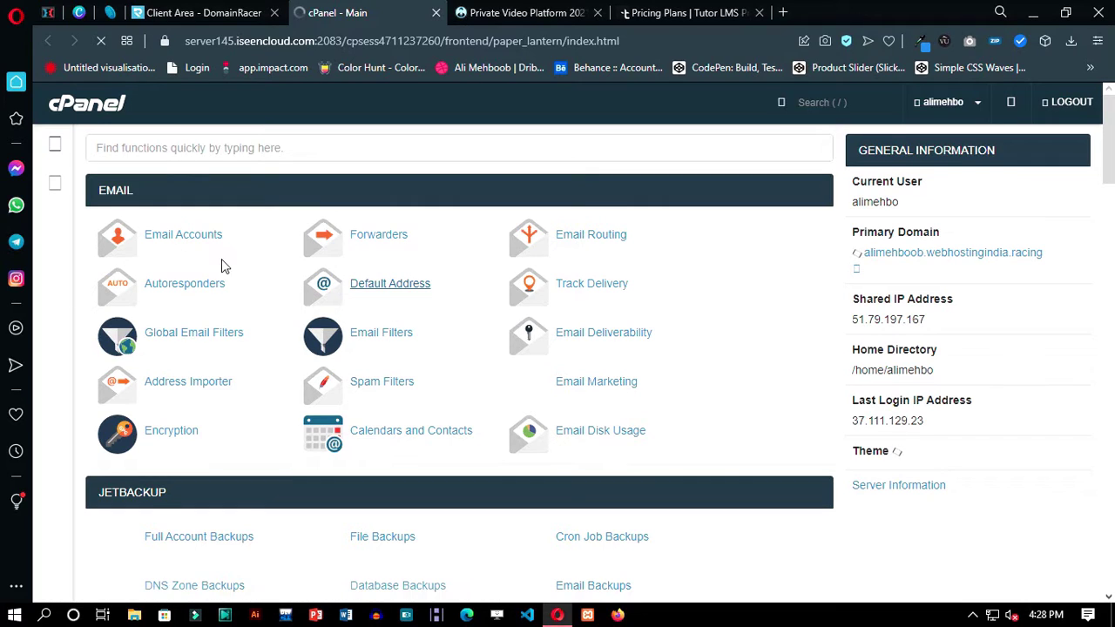
scroll(226, 294, "down", 1)
scroll(366, 357, "down", 7)
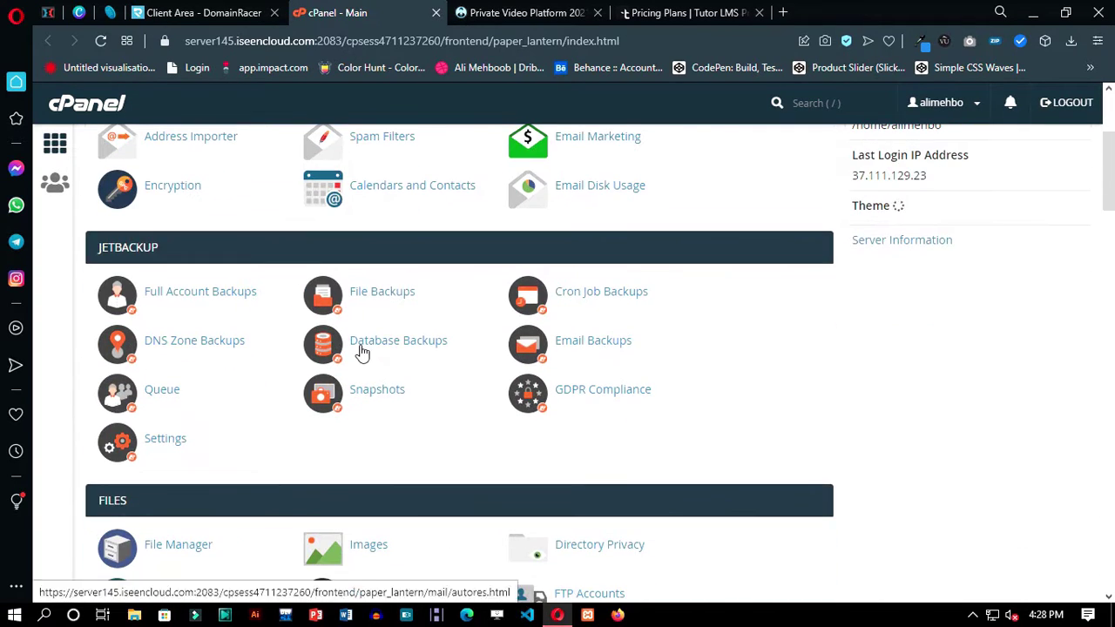
scroll(373, 411, "down", 15)
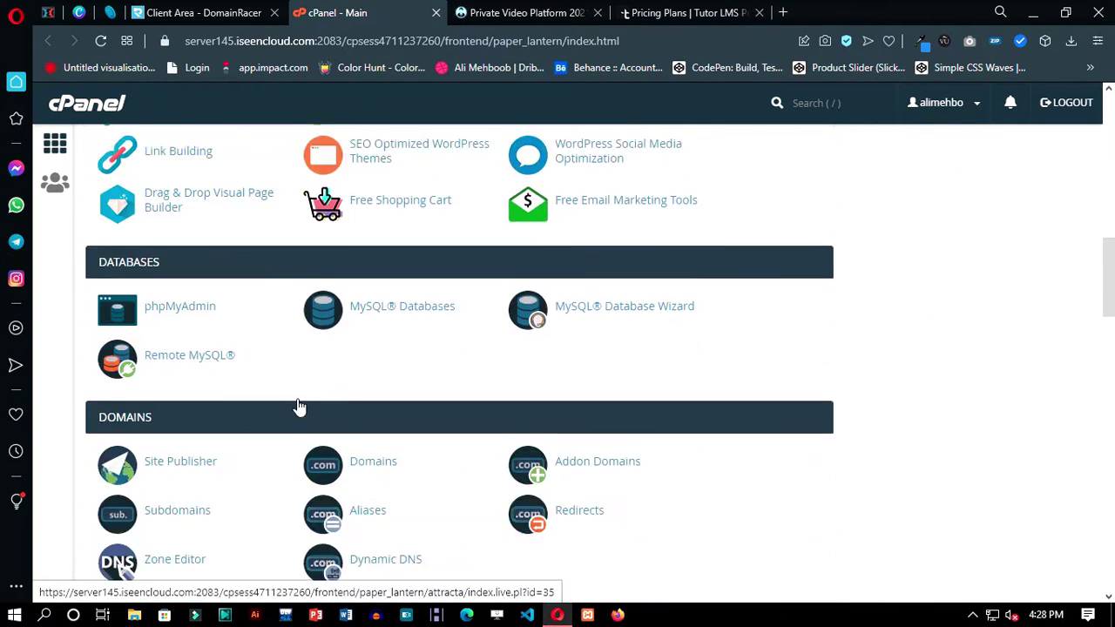
scroll(294, 410, "down", 10)
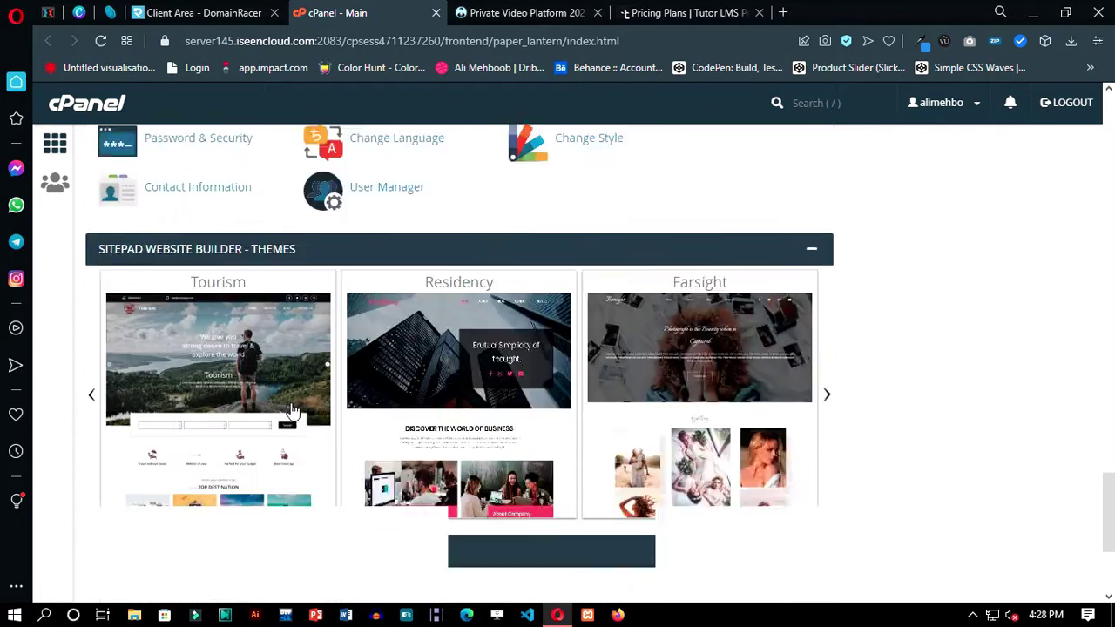
Step: Open WordPress in the Softaculous Apps Installer and review its overview and the list of current installations
left_click(132, 382)
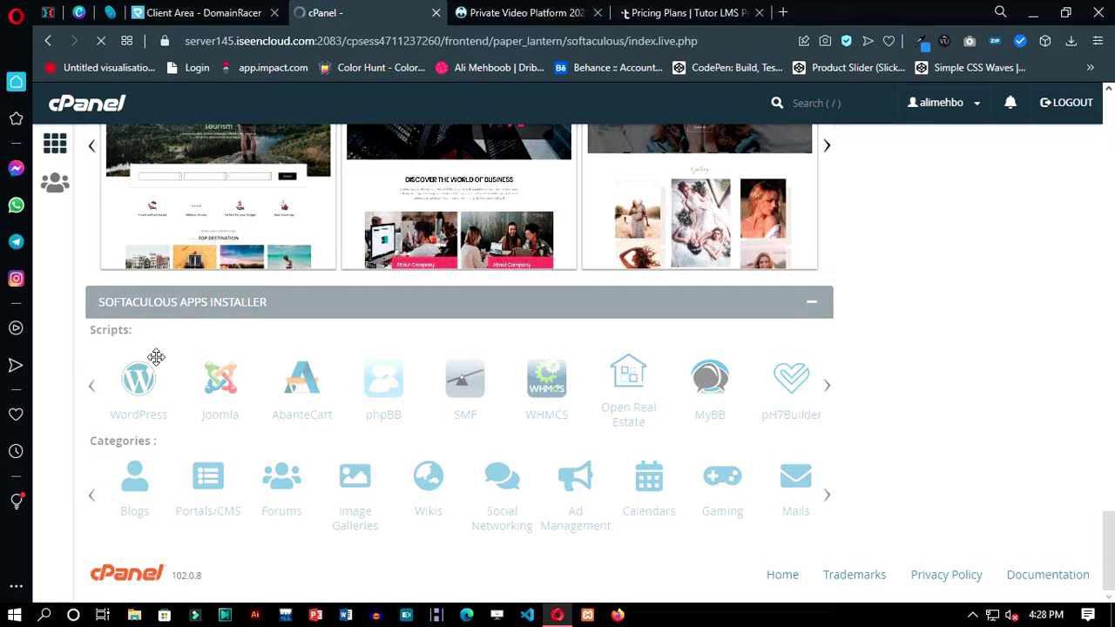
scroll(415, 376, "down", 1)
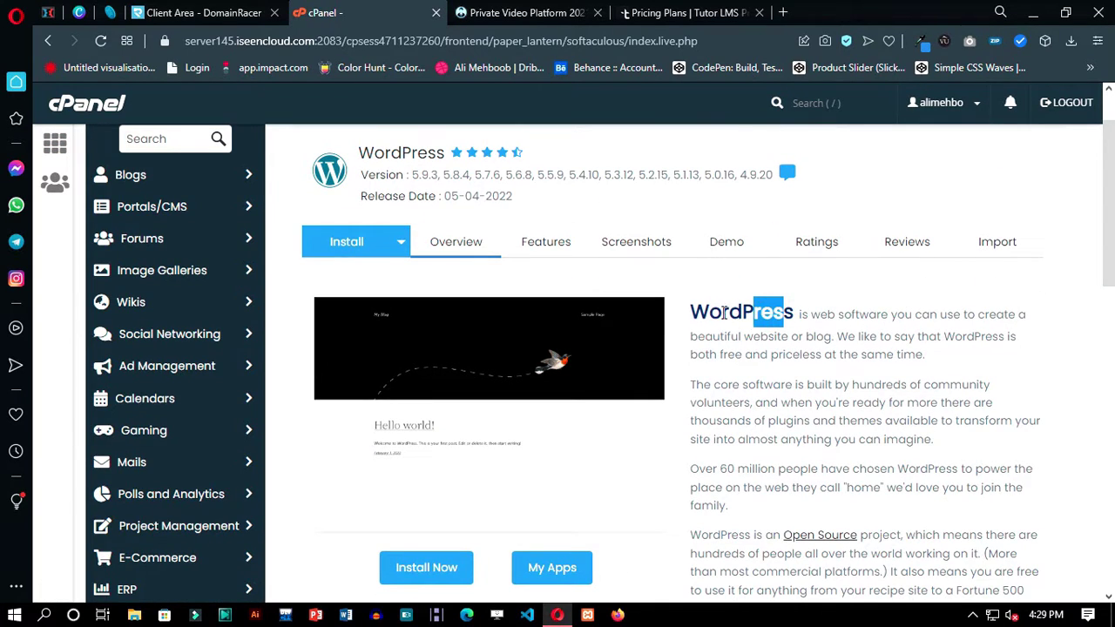
left_click(677, 340)
scroll(677, 340, "down", 3)
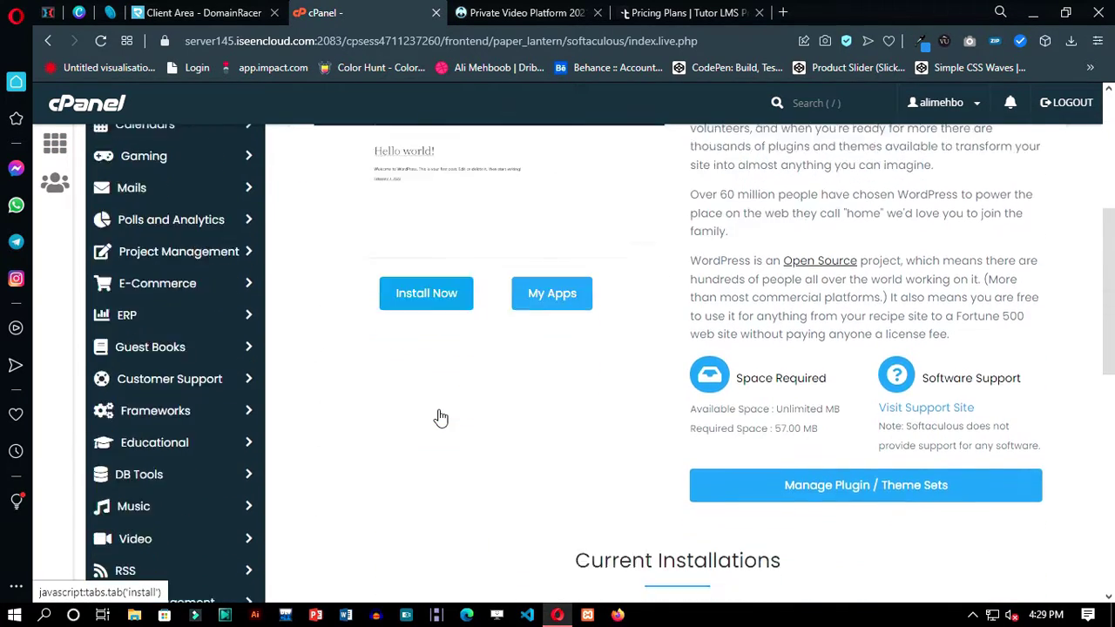
scroll(441, 418, "down", 4)
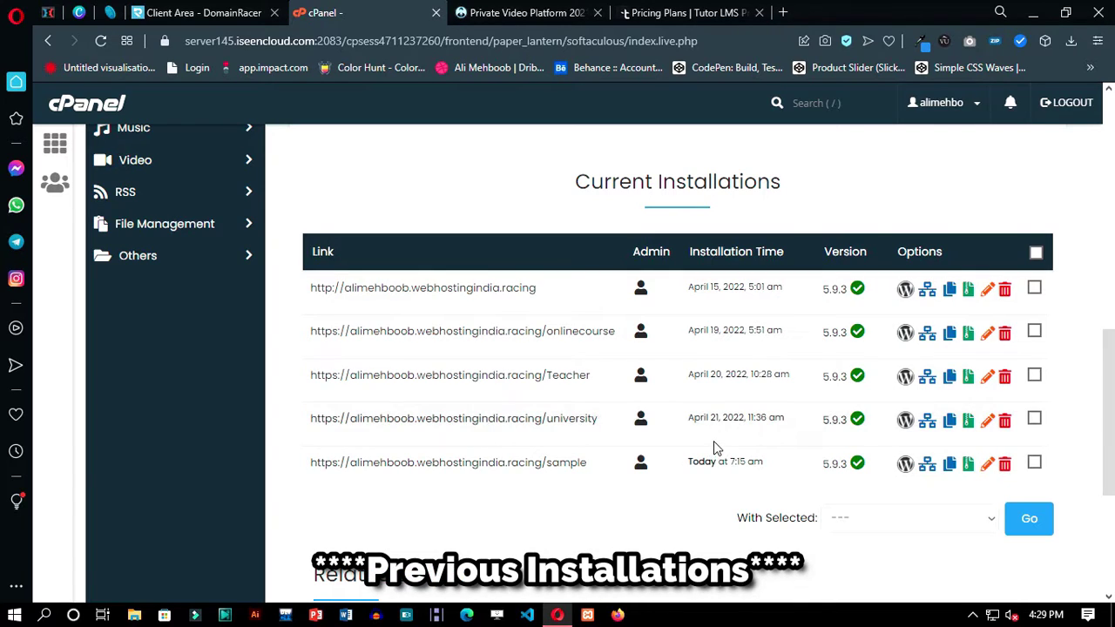
Step: Start a new WordPress installation from the overview to open the Software Setup form
scroll(713, 445, "up", 7)
scroll(561, 453, "down", 1)
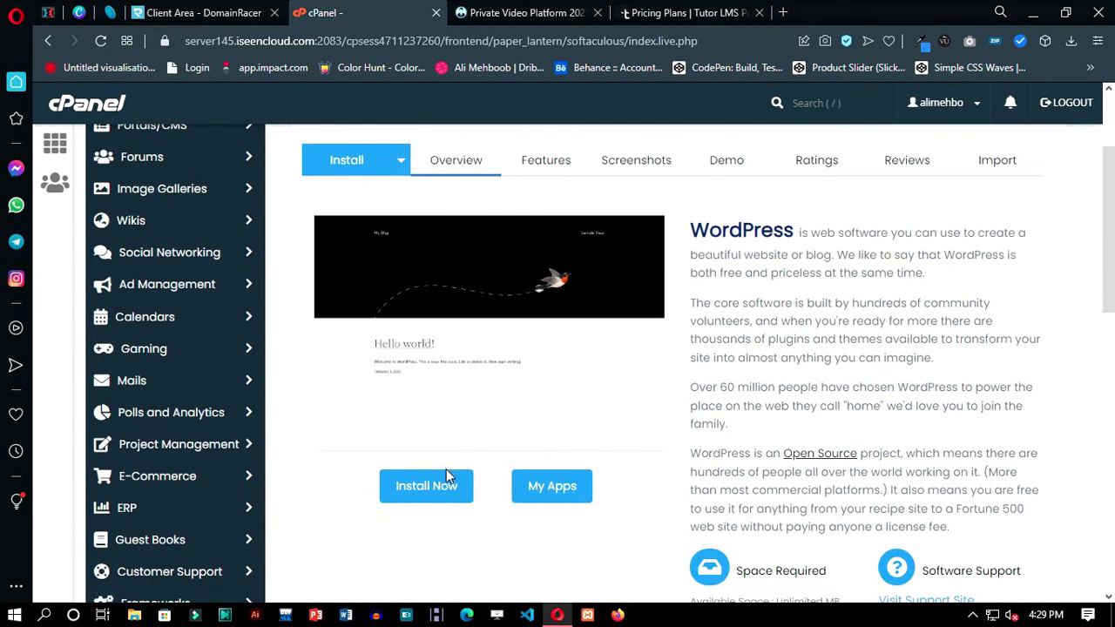
left_click(447, 479)
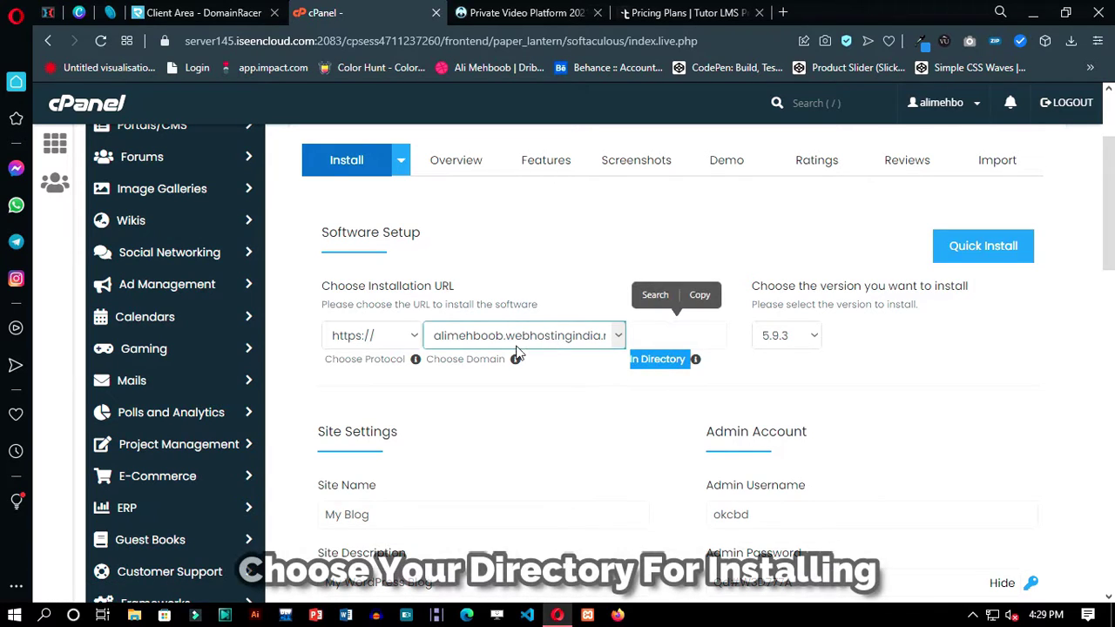
Step: Set the WordPress installation directory to marketplace and the site name to ZTM in the setup form
left_click(627, 336)
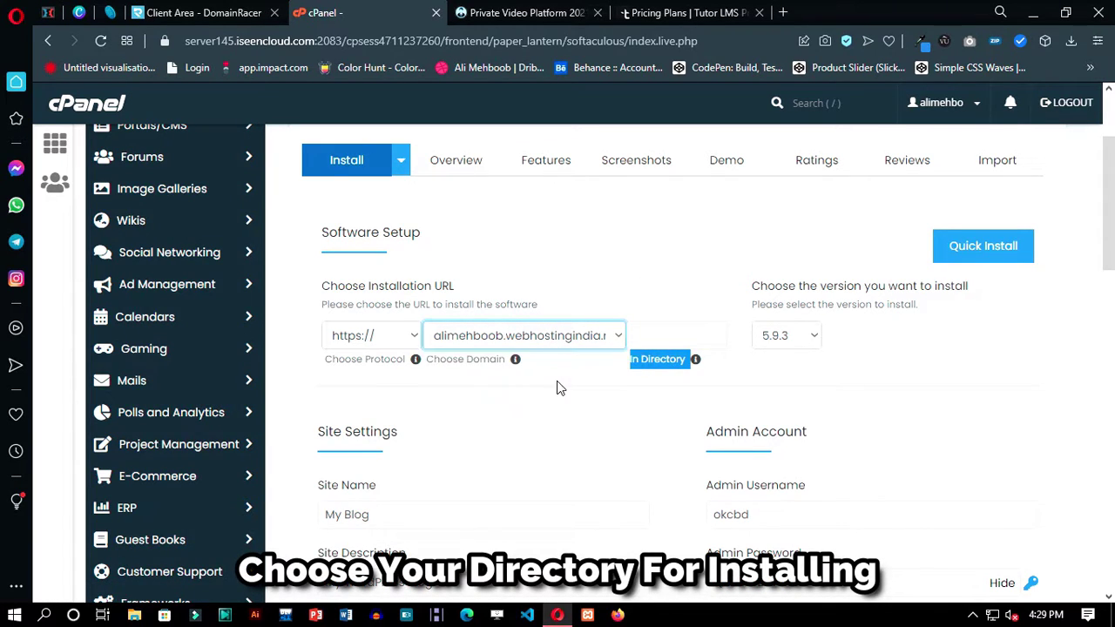
left_click(673, 330)
type("marketplace")
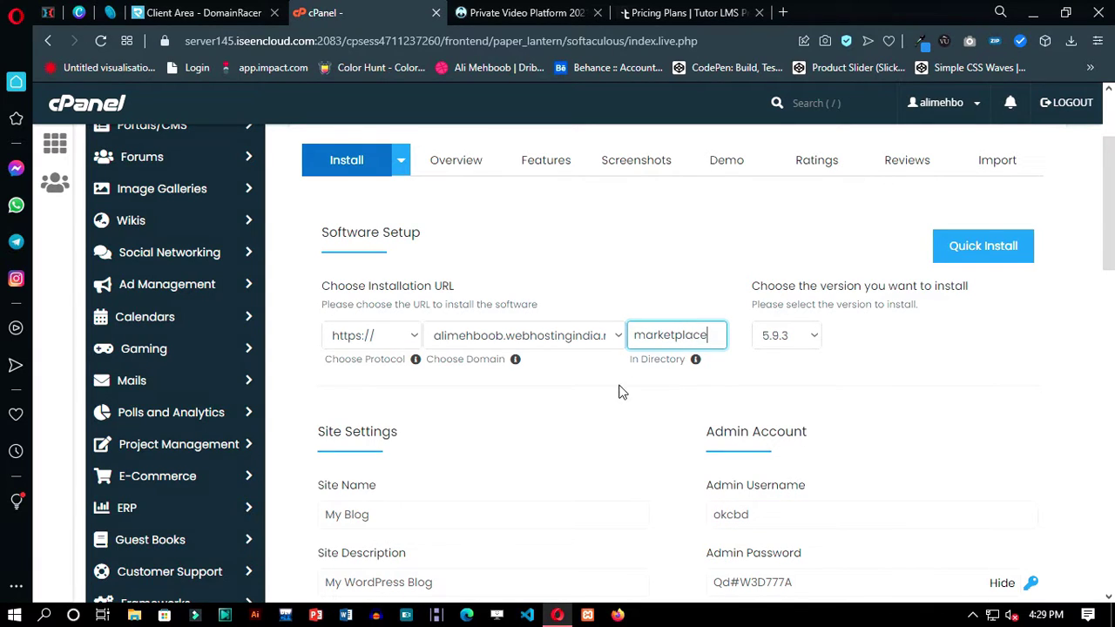
scroll(396, 322, "down", 2)
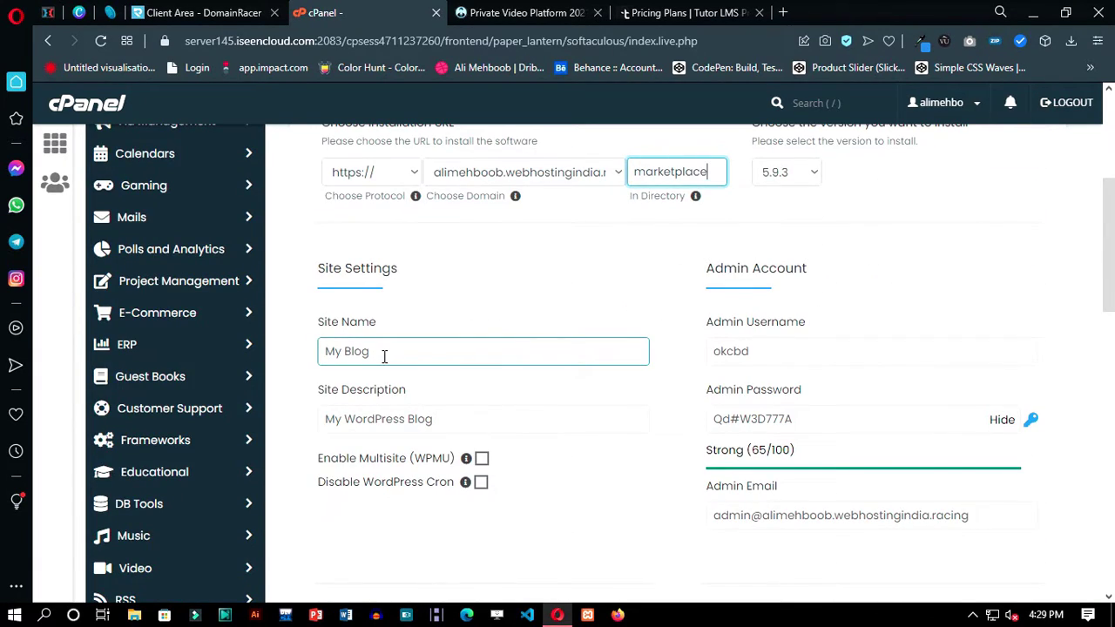
left_click_drag(384, 356, 332, 352)
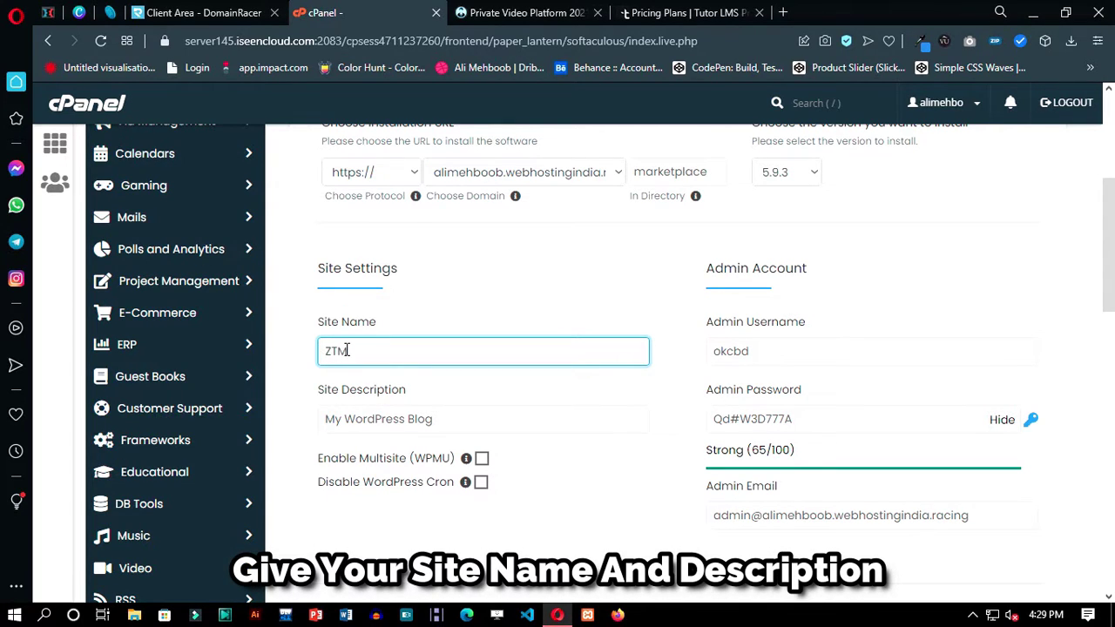
left_click(550, 420)
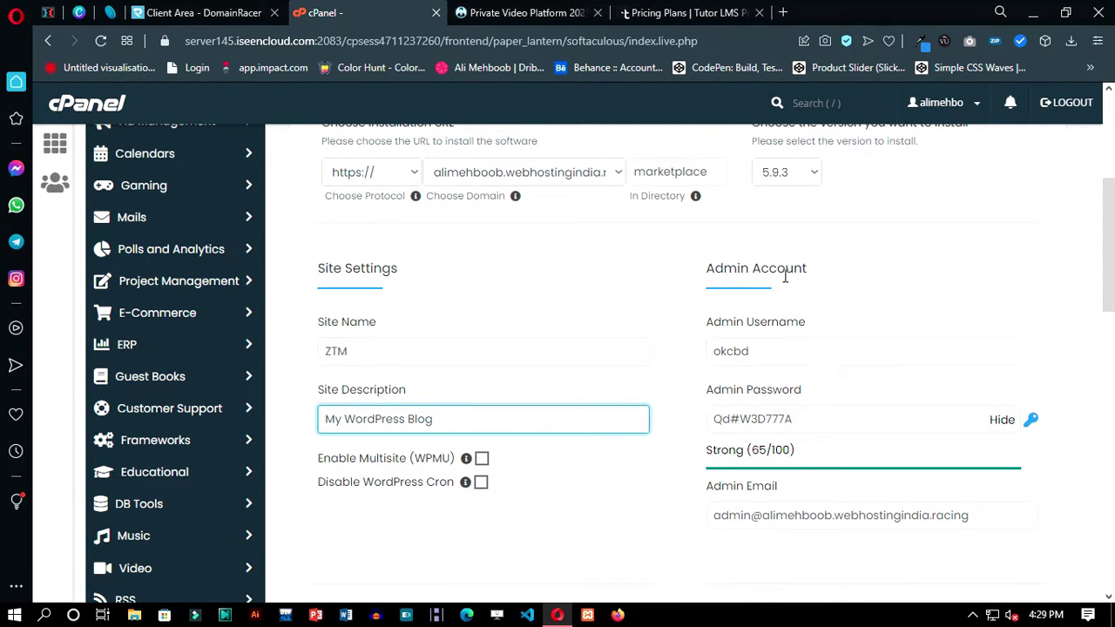
Step: Include the Limit Login Attempts (Loginizer) plugin and run the WordPress installation
left_click_drag(832, 301, 707, 307)
scroll(648, 418, "down", 4)
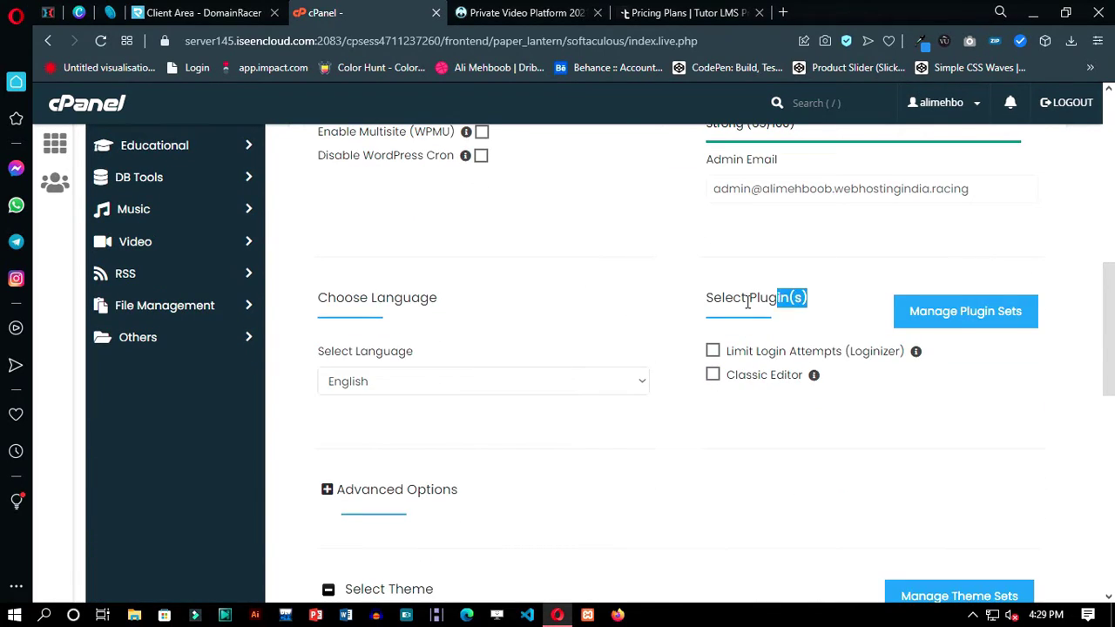
left_click_drag(747, 301, 706, 299)
left_click(712, 353)
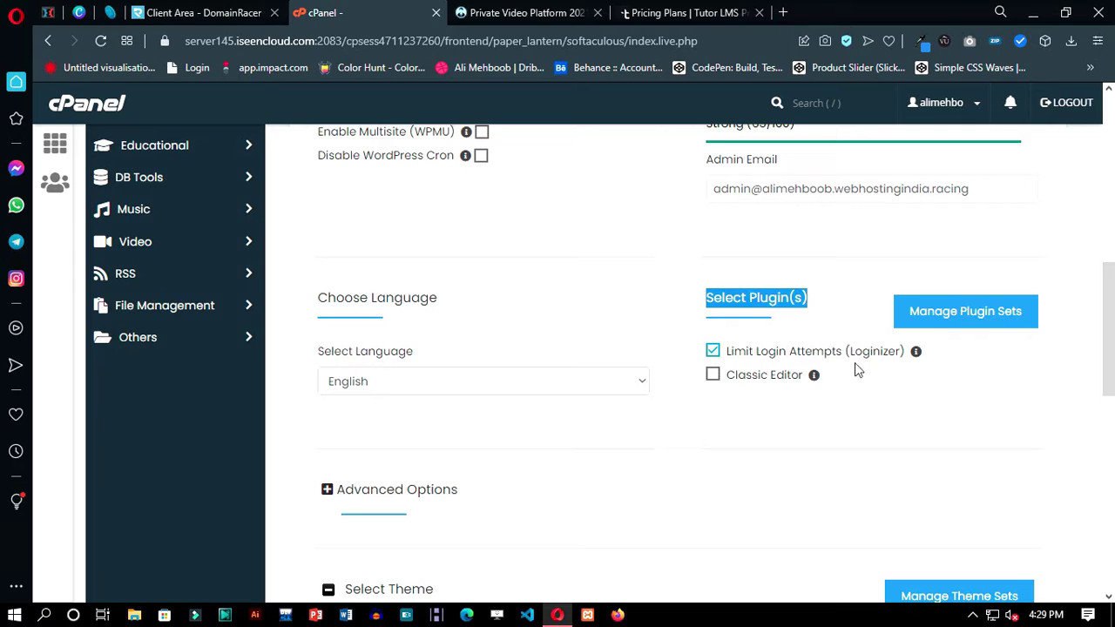
scroll(598, 441, "down", 6)
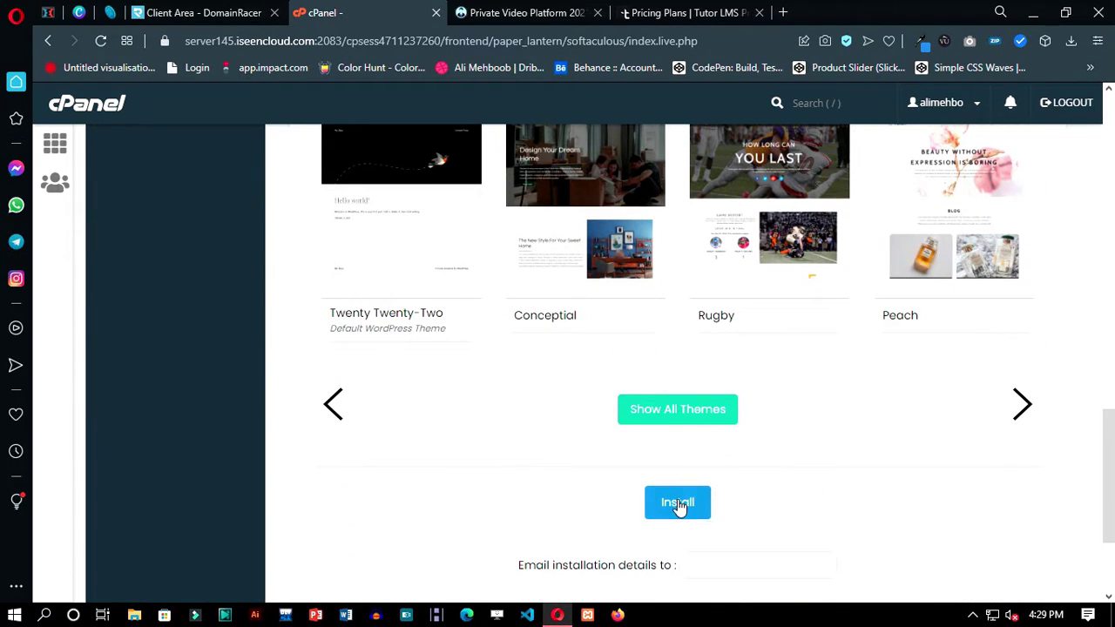
left_click(677, 503)
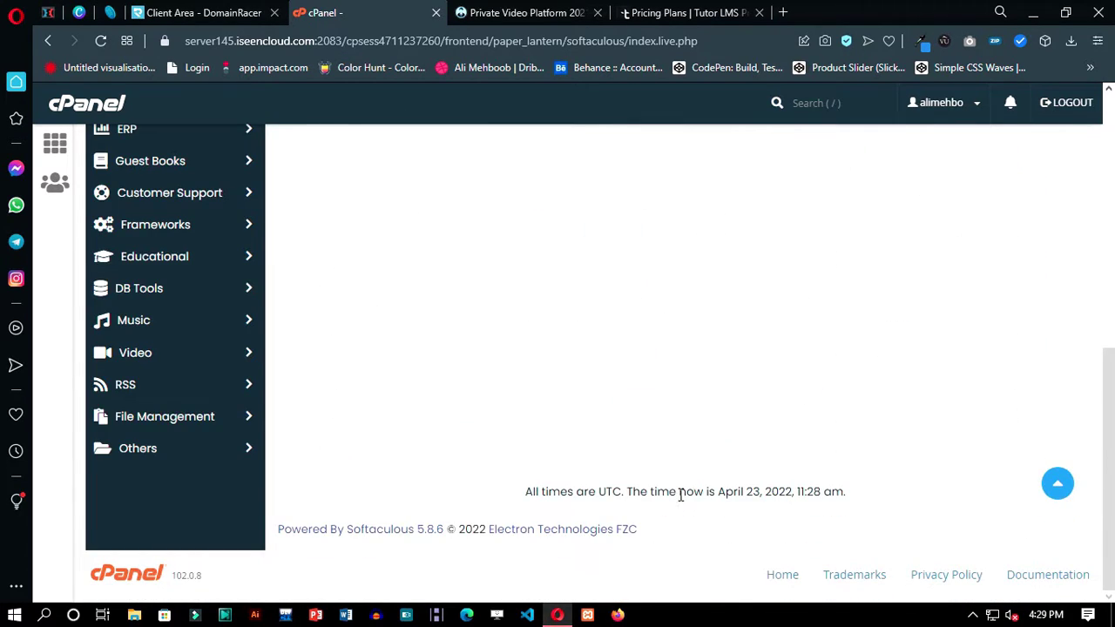
Step: Open the new site's administrative URL and its front page in separate tabs, and dismiss the dashboard's welcome panel
scroll(683, 502, "up", 2)
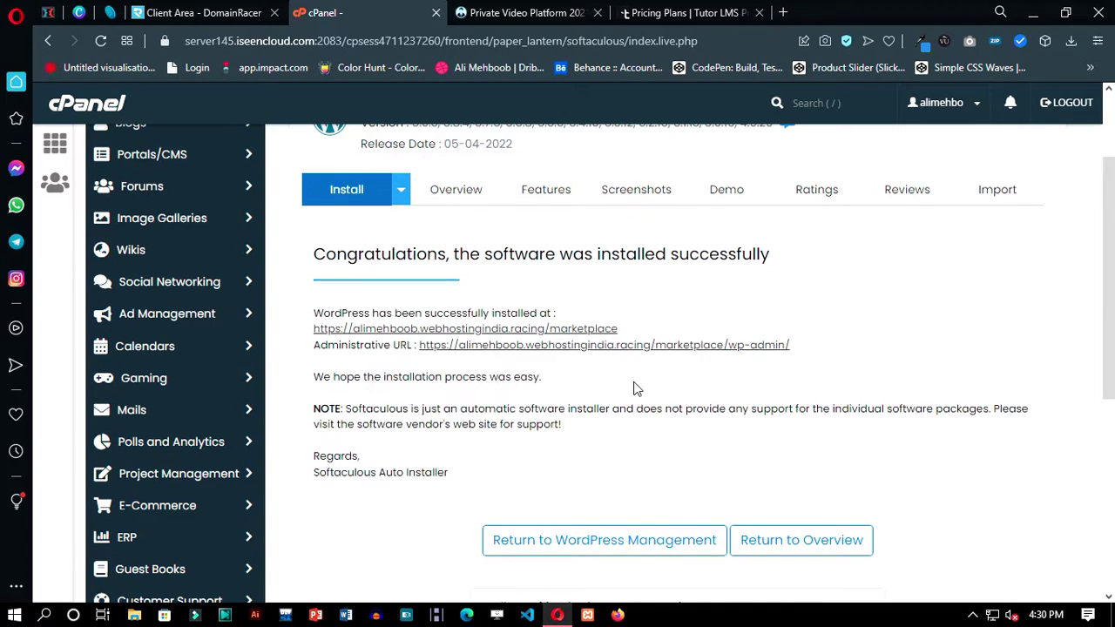
right_click(558, 347)
left_click(562, 343)
left_click(549, 329)
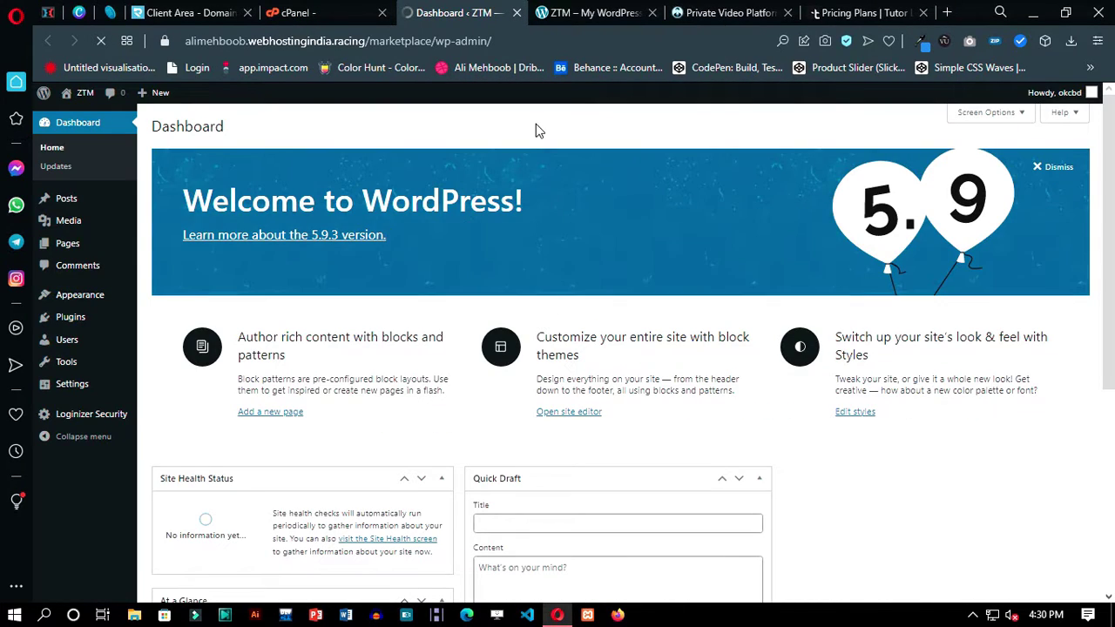
left_click(1050, 170)
Step: Look through the new ZTM site's front page from the header down to the footer
left_click(593, 12)
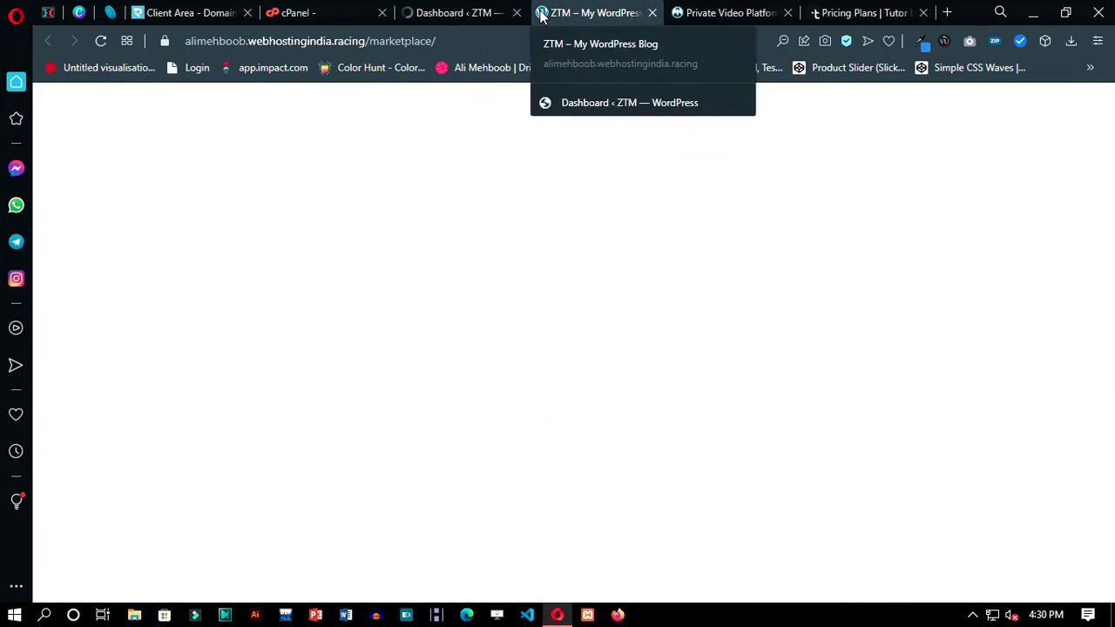
scroll(386, 218, "down", 2)
scroll(386, 218, "down", 1)
left_click_drag(521, 266, 182, 217)
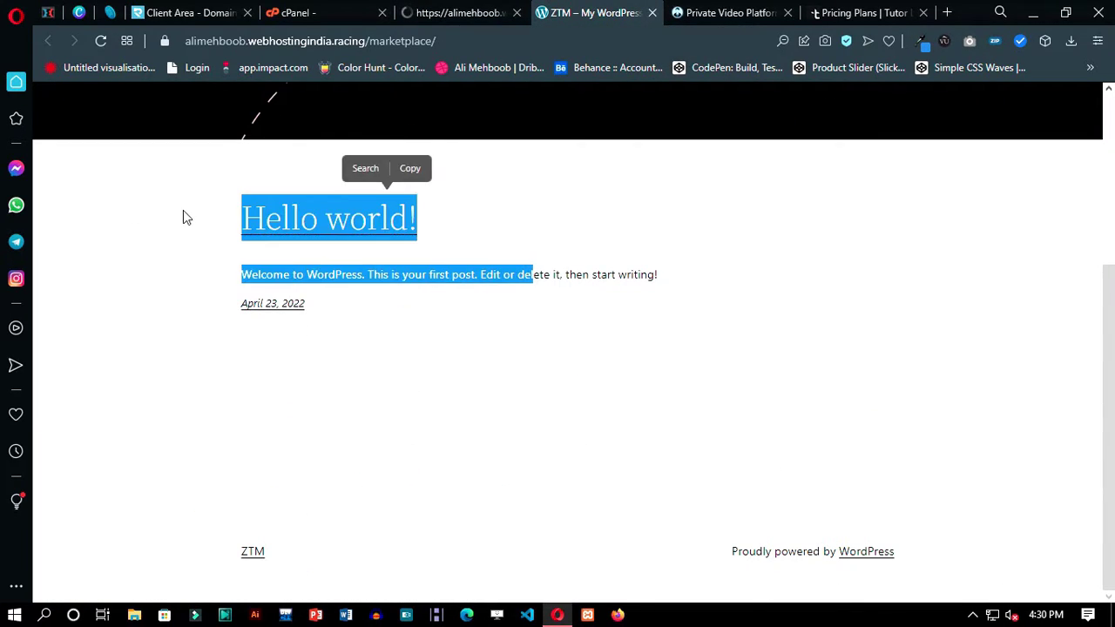
left_click(182, 217)
scroll(413, 251, "up", 2)
scroll(412, 251, "up", 1)
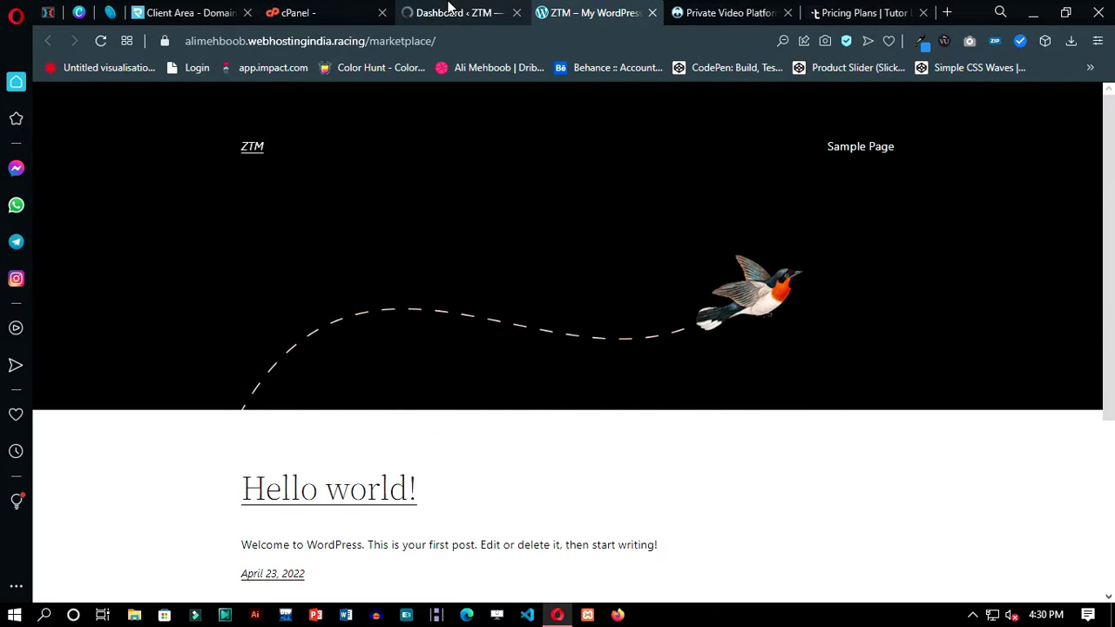
Step: Collapse the Quick Draft, Site Health Status, At a Glance, Activity and WordPress Events and News boxes on the dashboard
left_click(450, 10)
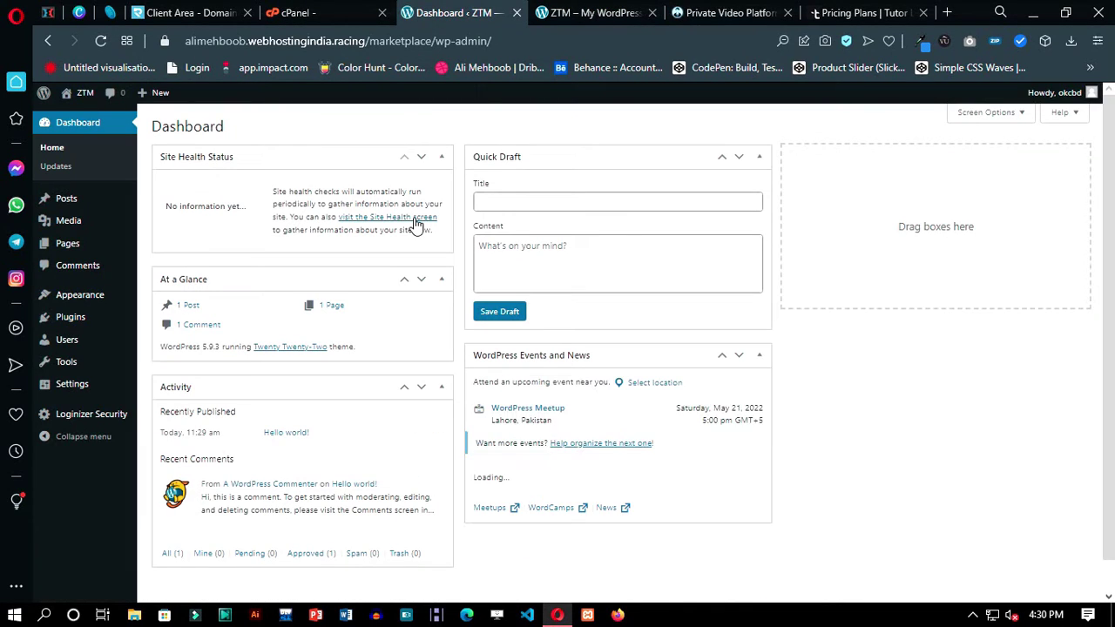
left_click(761, 160)
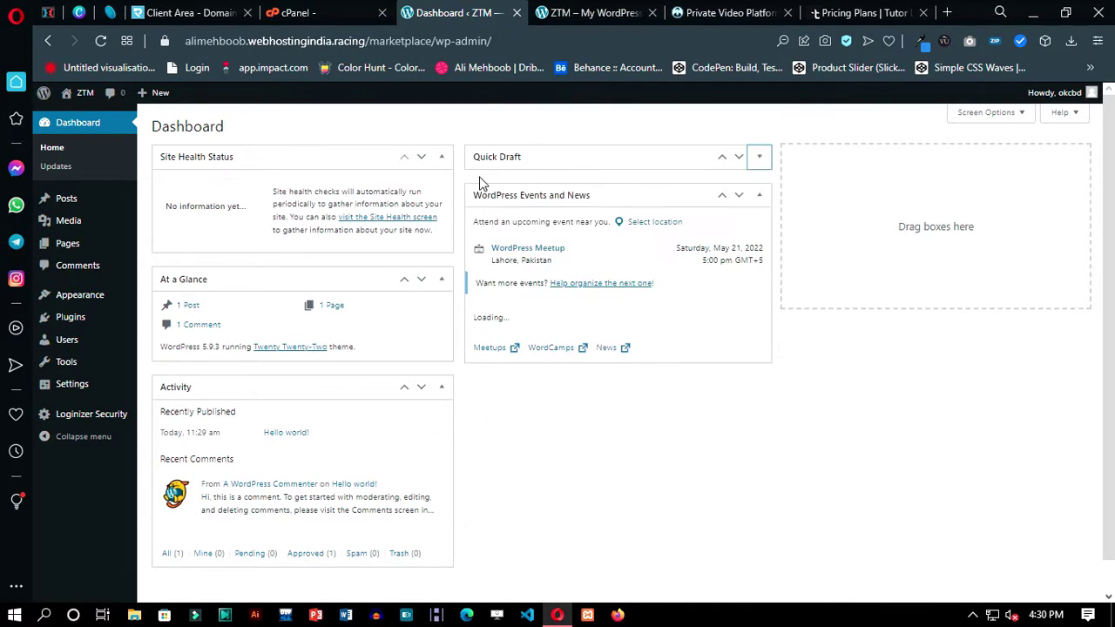
left_click(444, 164)
left_click(445, 197)
left_click(445, 234)
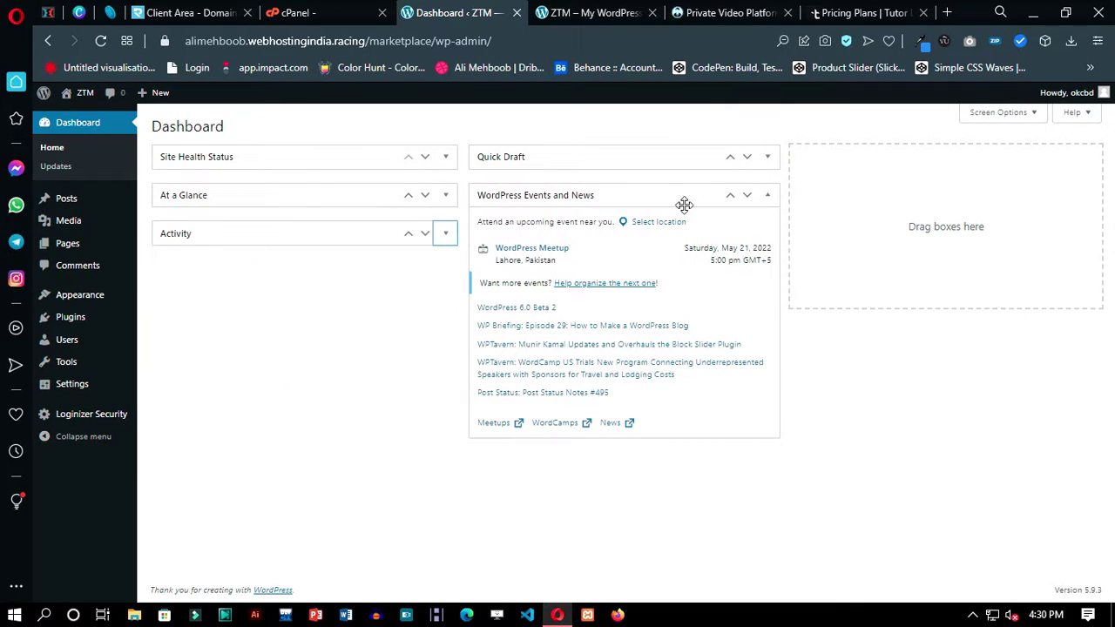
left_click(767, 197)
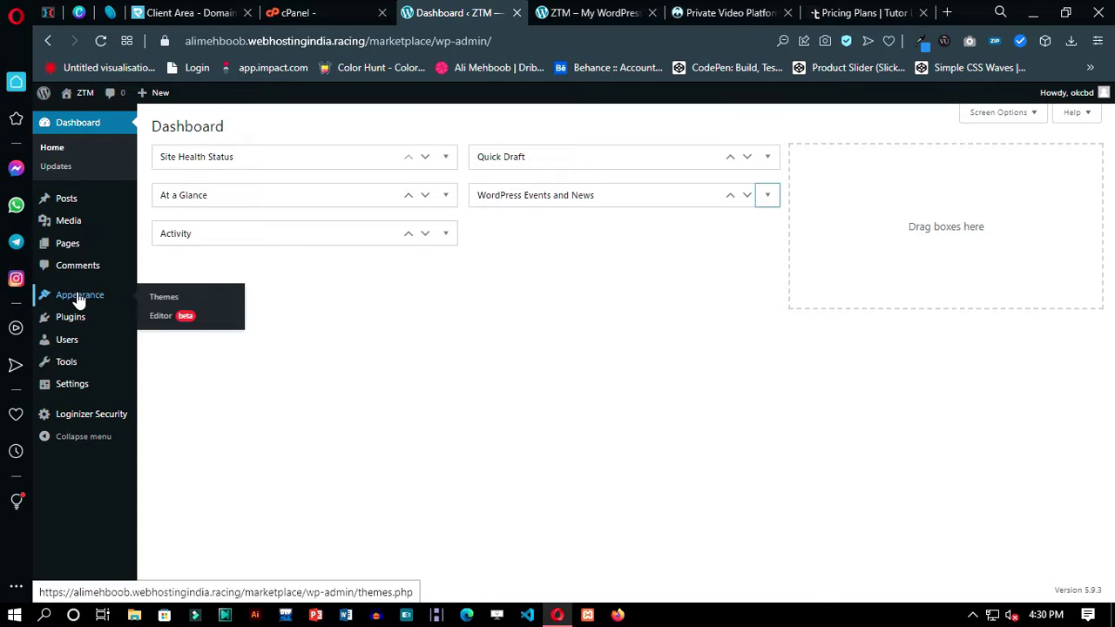
Step: Search for "tutor starter" among the WordPress themes available to add
mouse_move(81, 327)
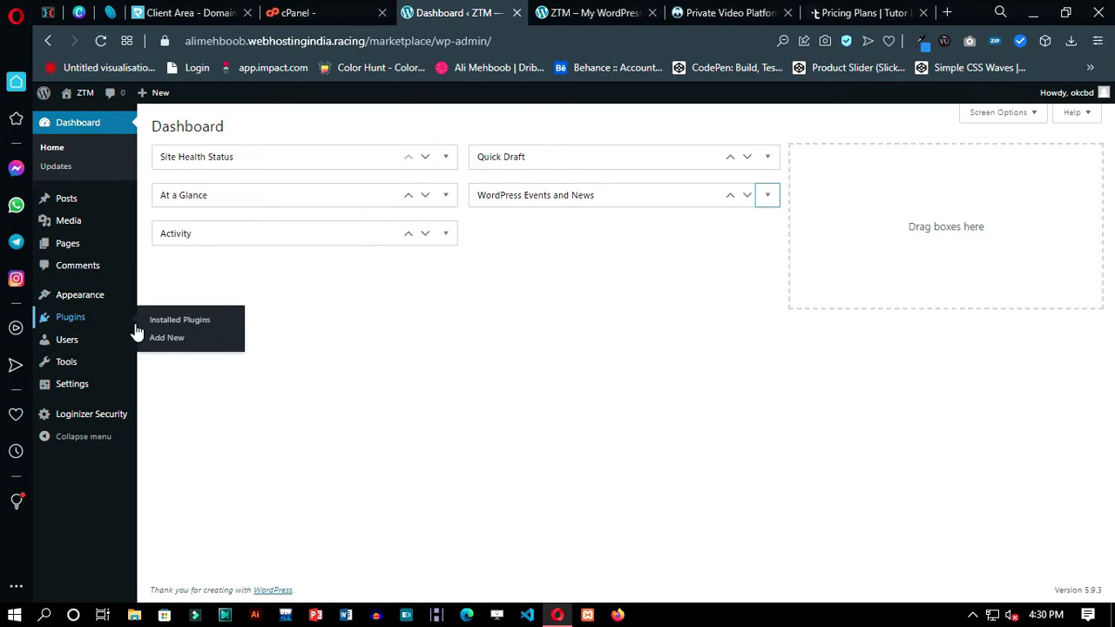
mouse_move(77, 301)
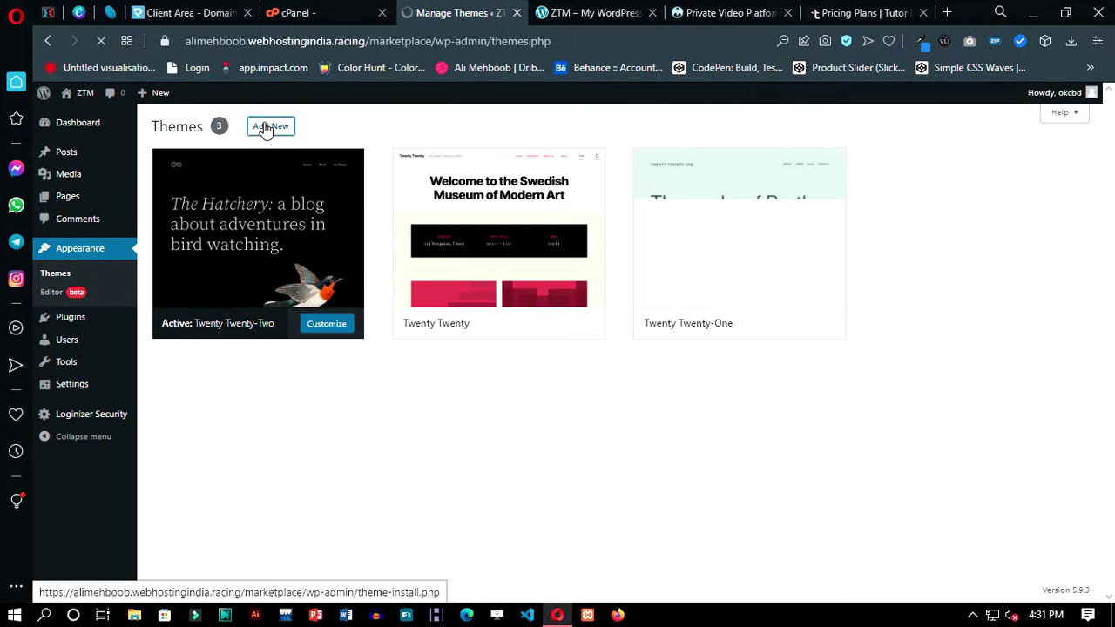
left_click(266, 128)
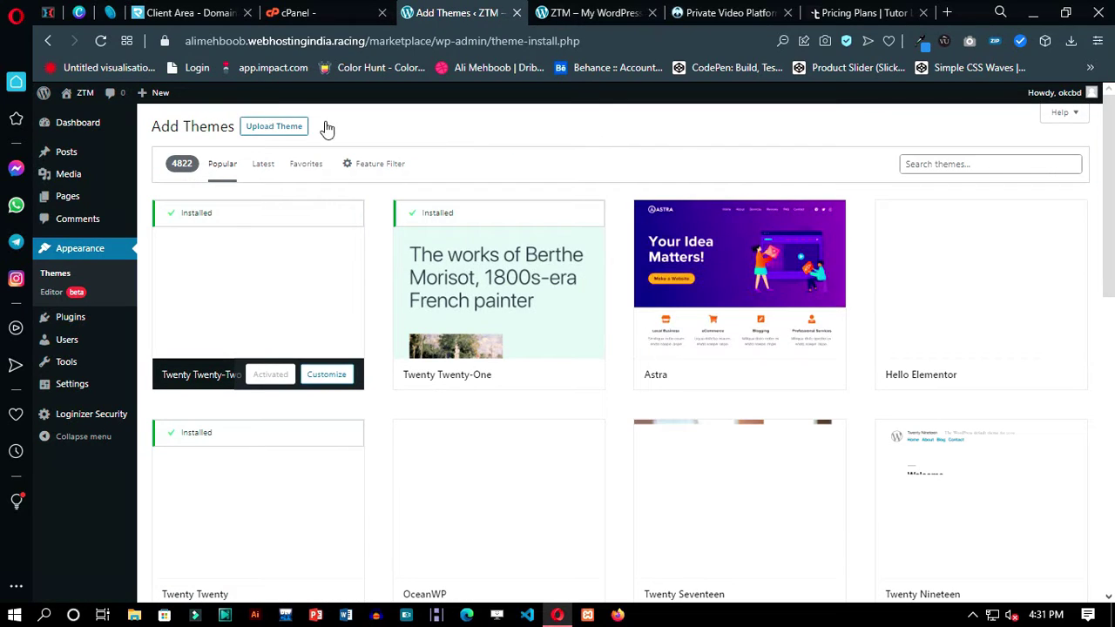
left_click(955, 164)
type("tuto")
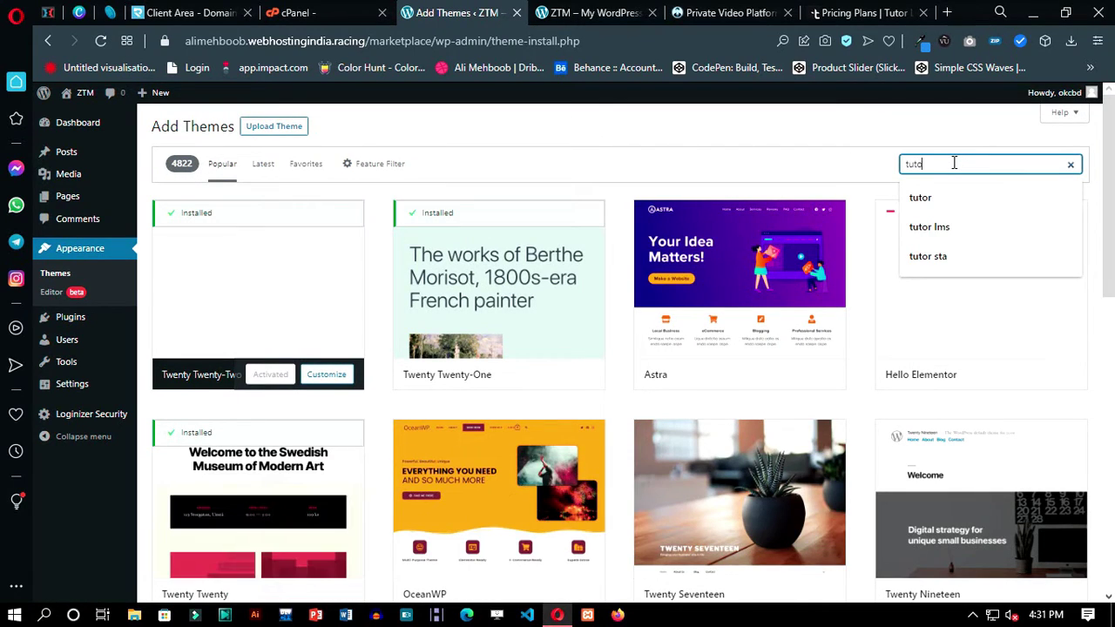
type("r starter")
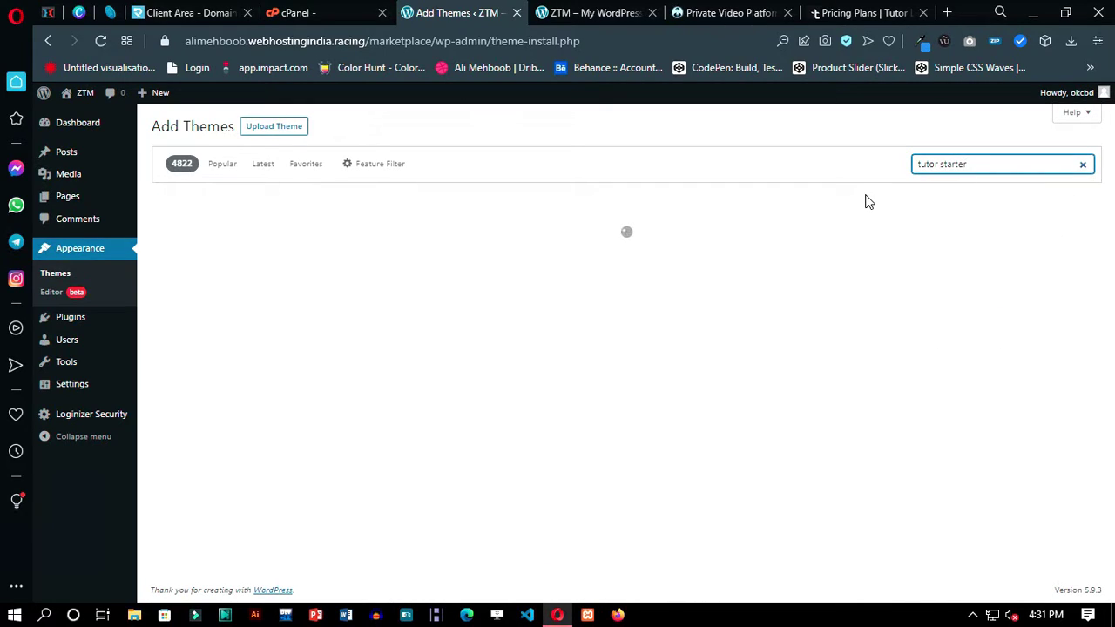
Step: Install and activate the TutorStarter theme
mouse_move(301, 309)
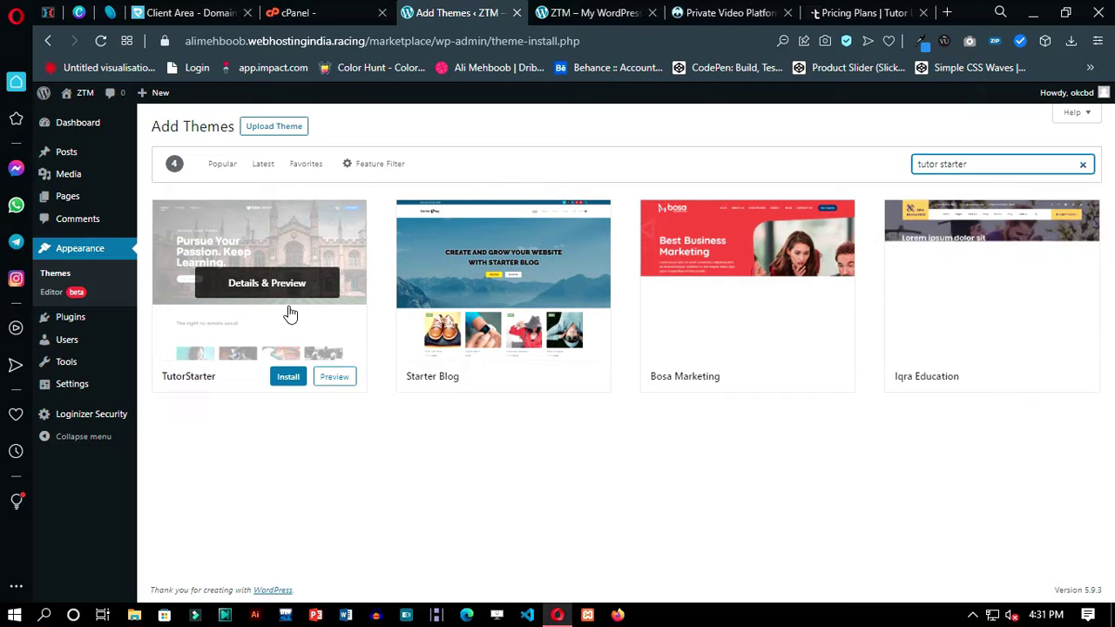
left_click(276, 383)
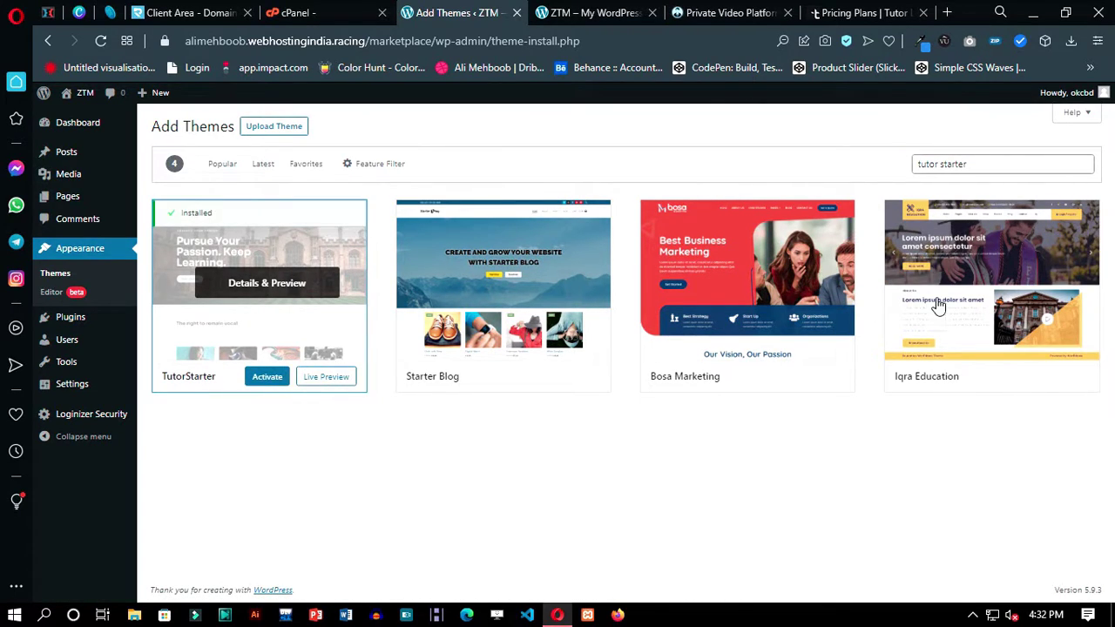
left_click(266, 377)
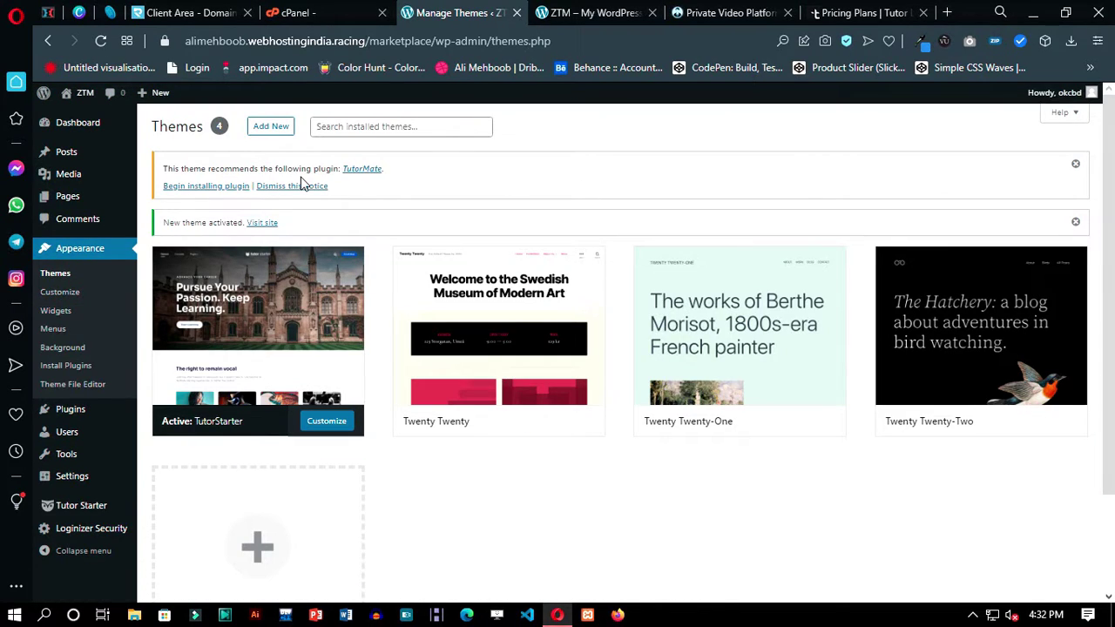
Step: Open the Tutor Starter options and check the site's front page and the theme's customizer quick links
left_click(87, 511)
key("ctrl+Tab")
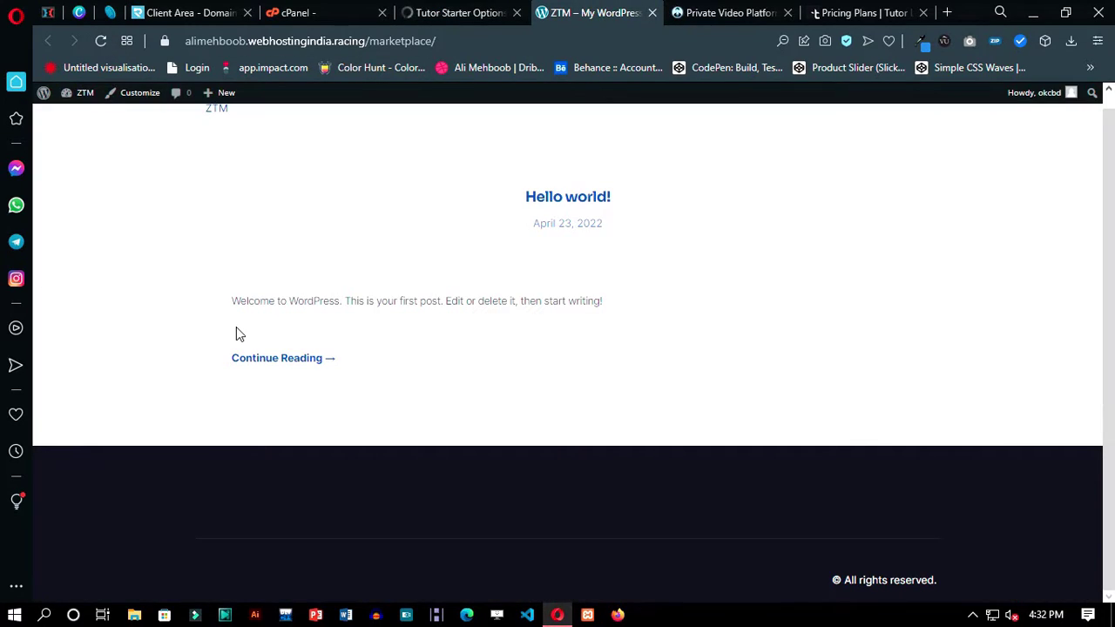
scroll(436, 263, "up", 1)
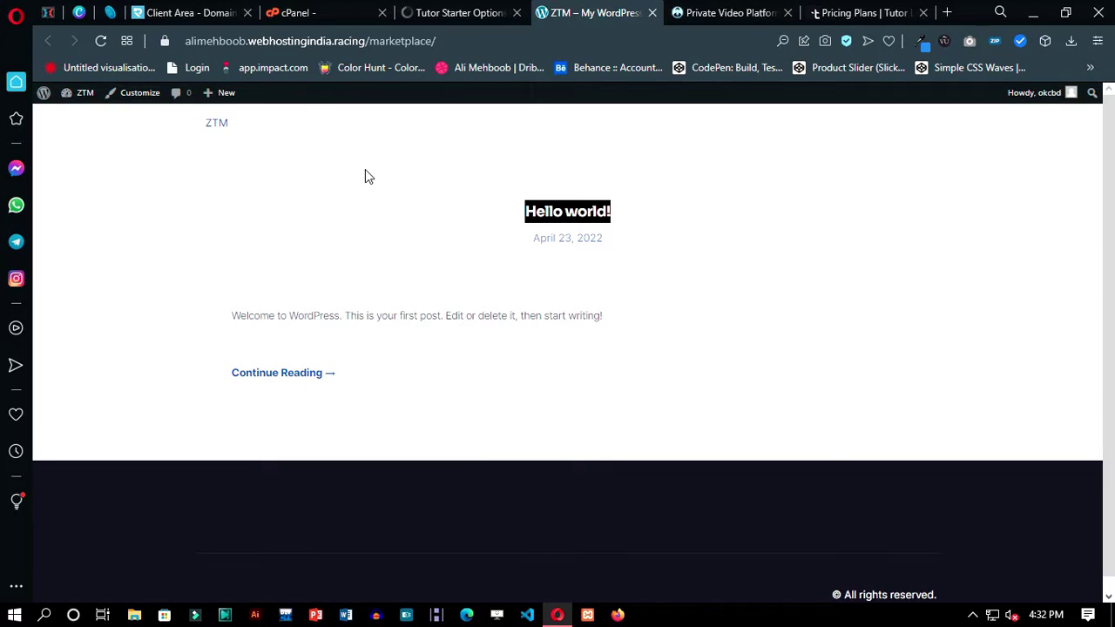
scroll(306, 423, "down", 1)
scroll(306, 423, "up", 1)
key("ctrl+shift+Tab")
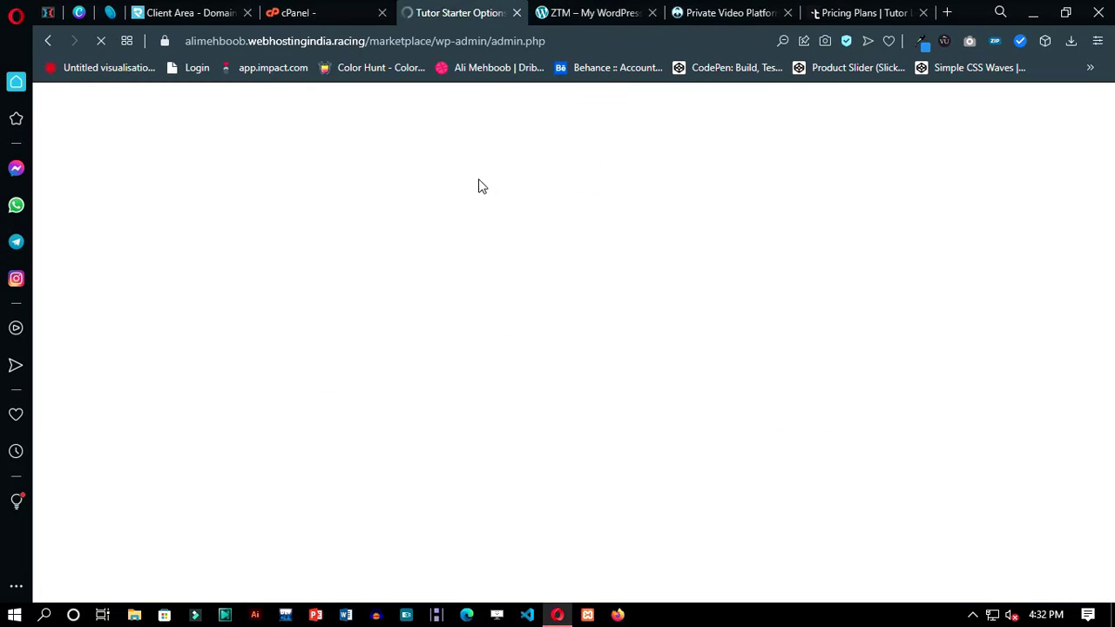
scroll(523, 440, "down", 1)
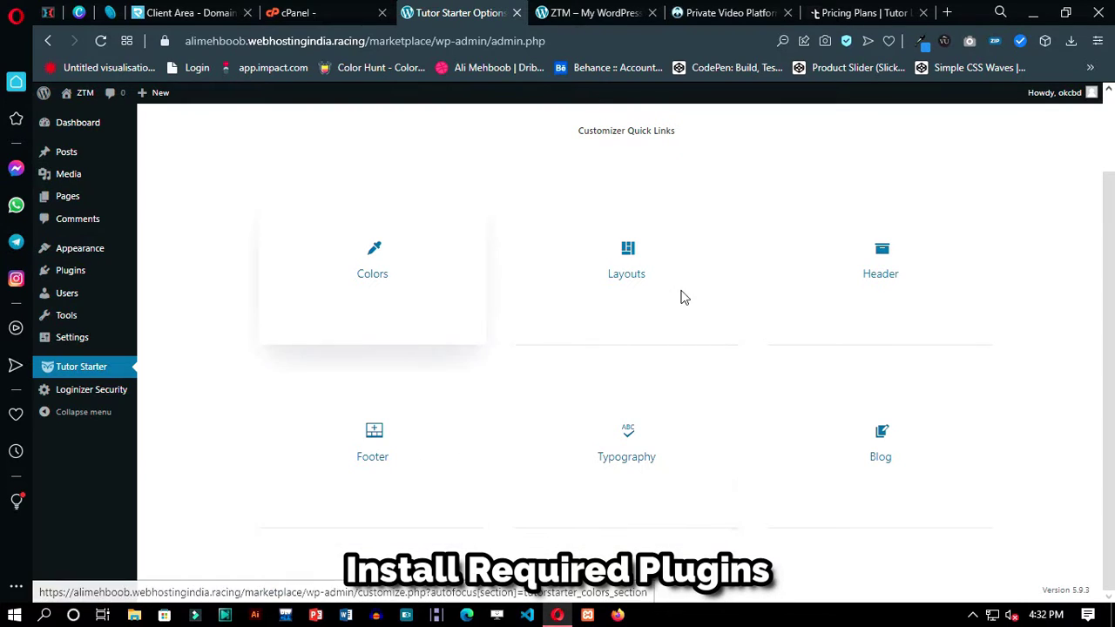
scroll(610, 290, "up", 1)
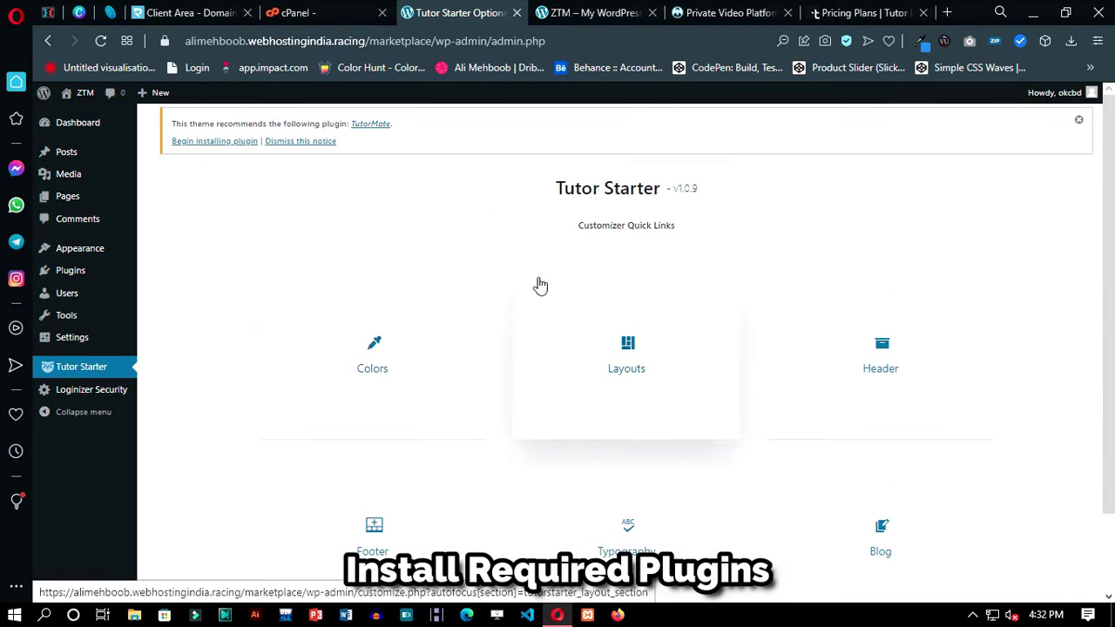
Step: Install and activate the recommended TutorMate plugin and reopen the Tutor Starter options
left_click(216, 145)
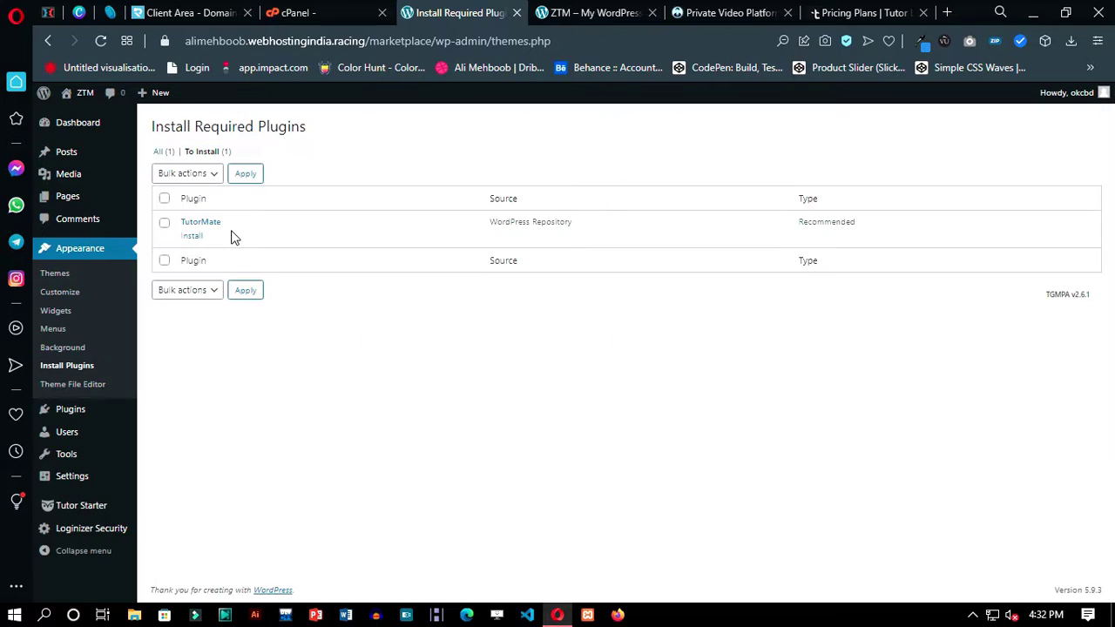
left_click(193, 236)
left_click(216, 237)
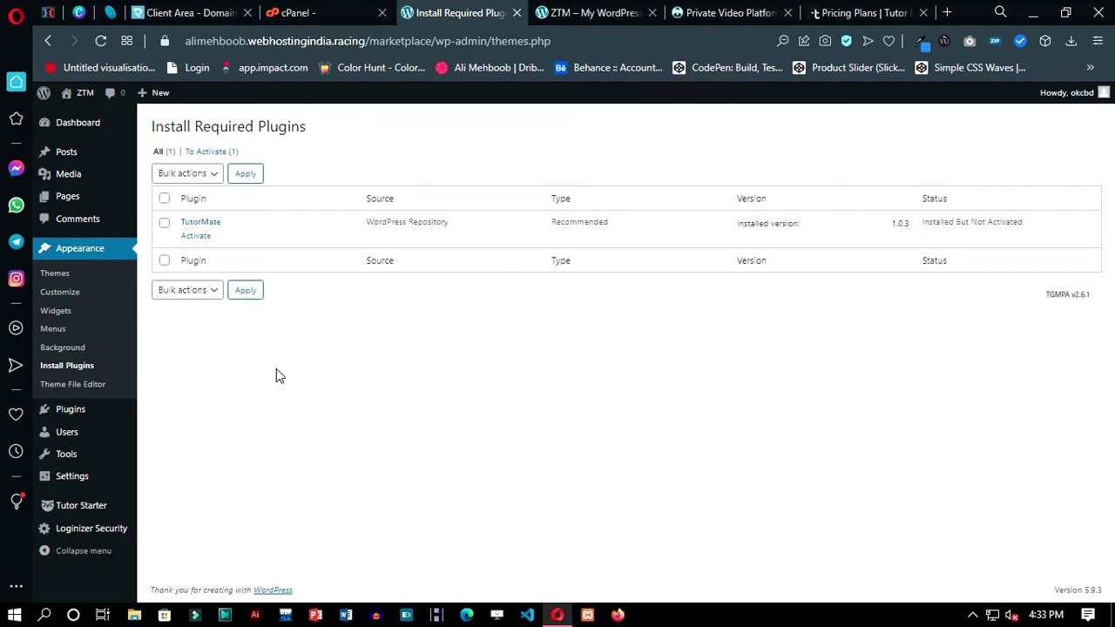
left_click(194, 238)
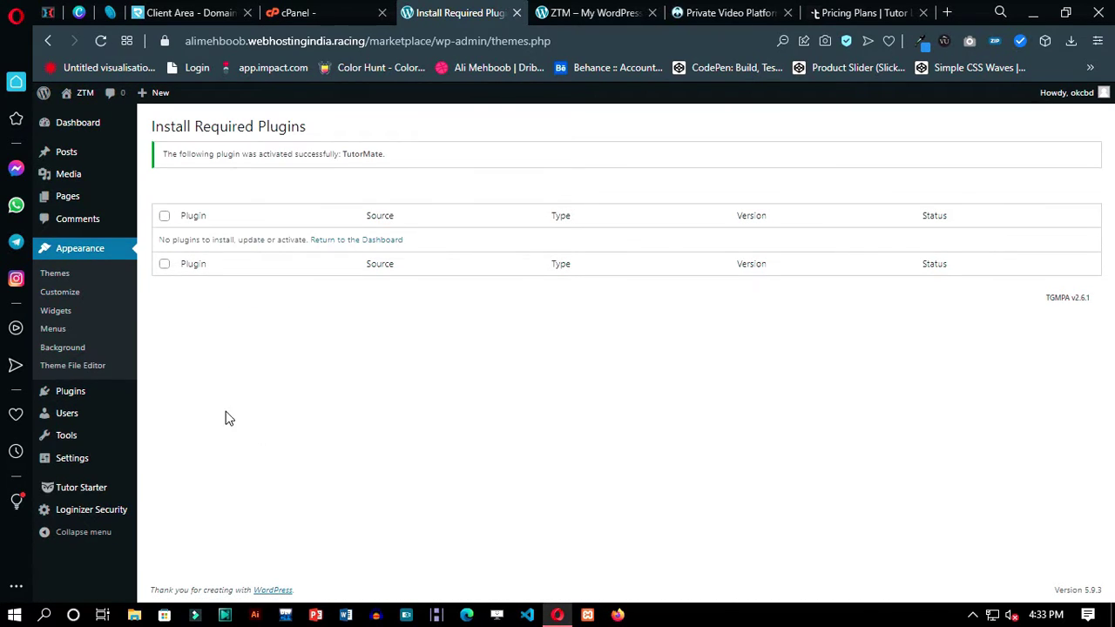
left_click(88, 488)
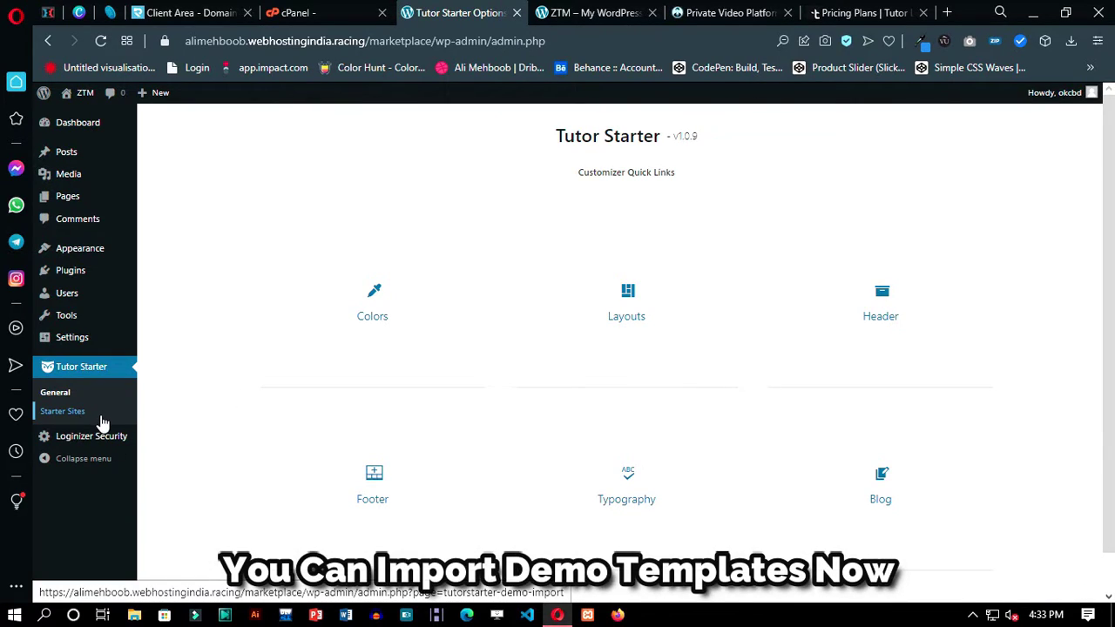
Step: Import the Marketplace starter site for Tutor Starter with Elementor as the builder, including its required plugins
left_click_drag(73, 418, 56, 417)
left_click(73, 417)
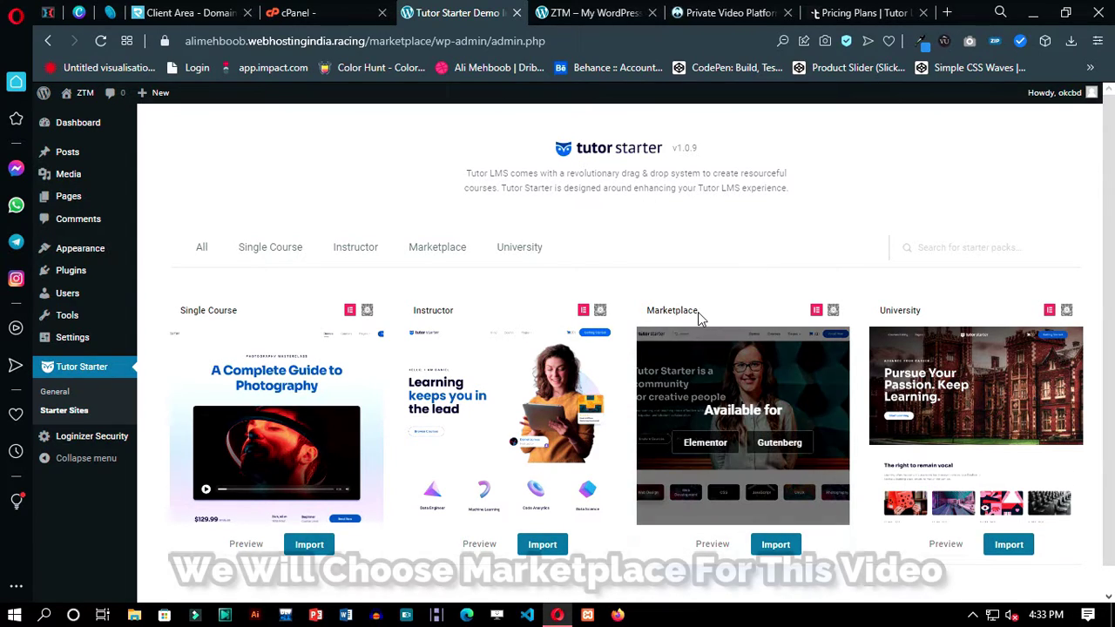
left_click_drag(698, 312, 645, 319)
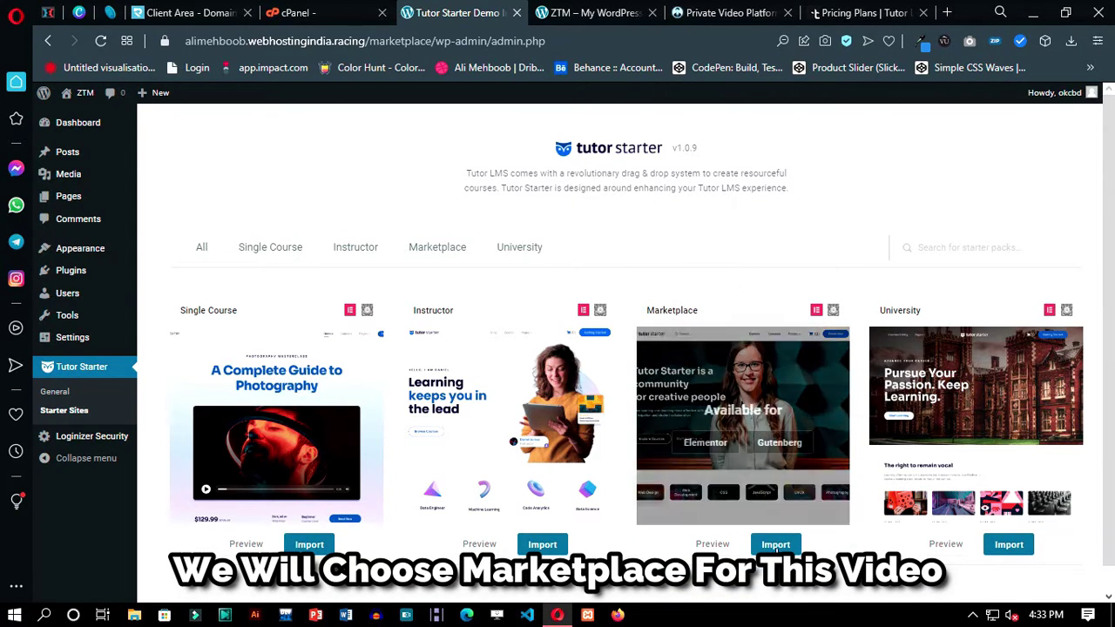
left_click(775, 546)
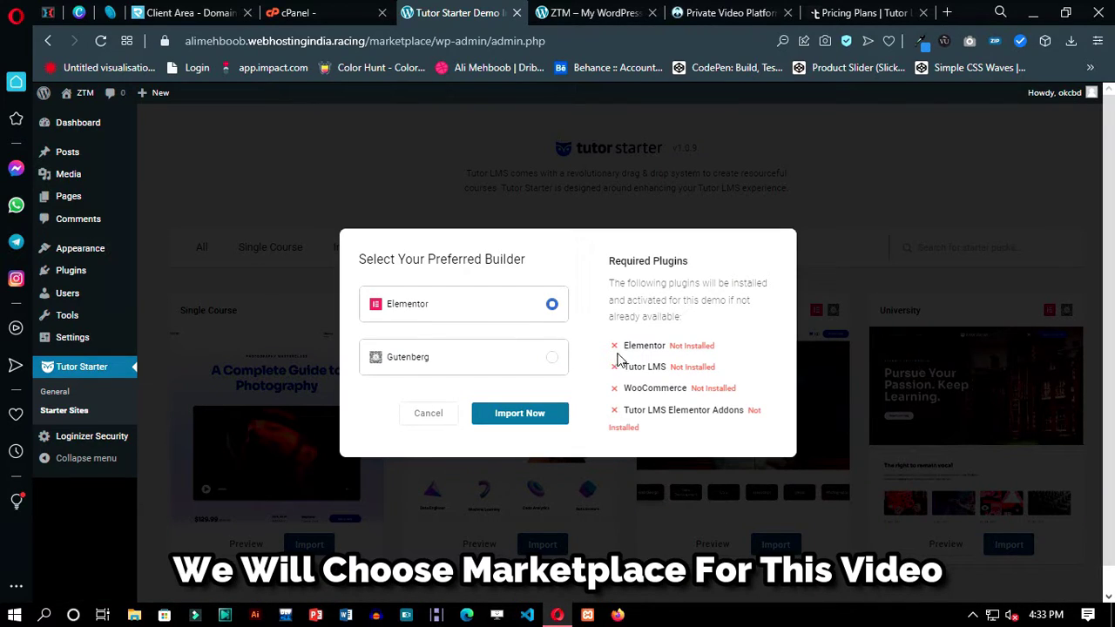
left_click_drag(694, 439, 615, 346)
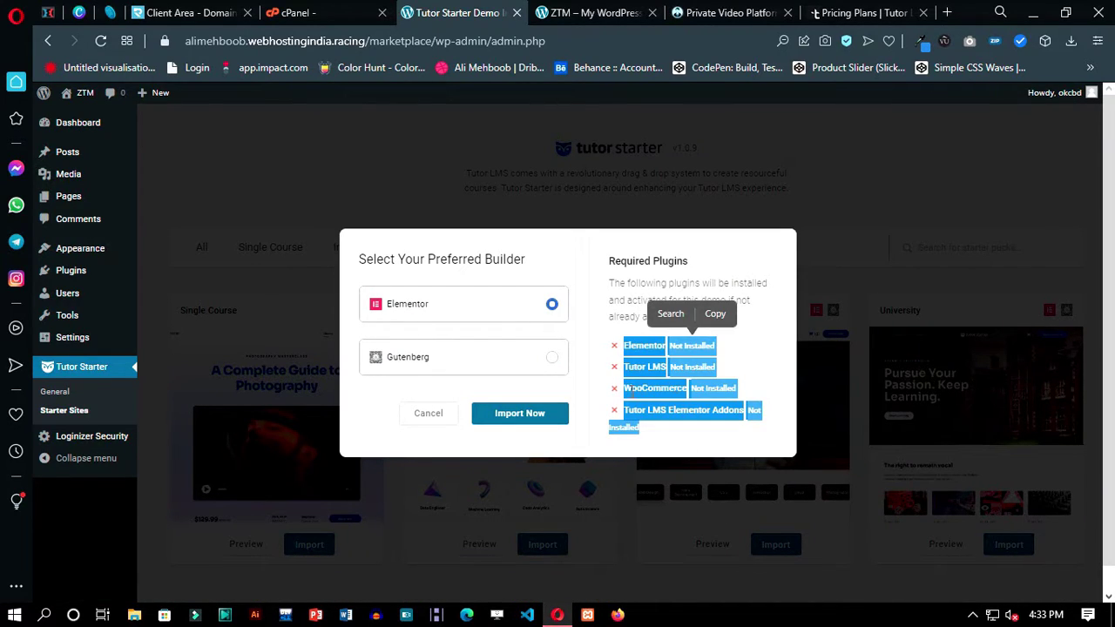
left_click(551, 419)
left_click(532, 417)
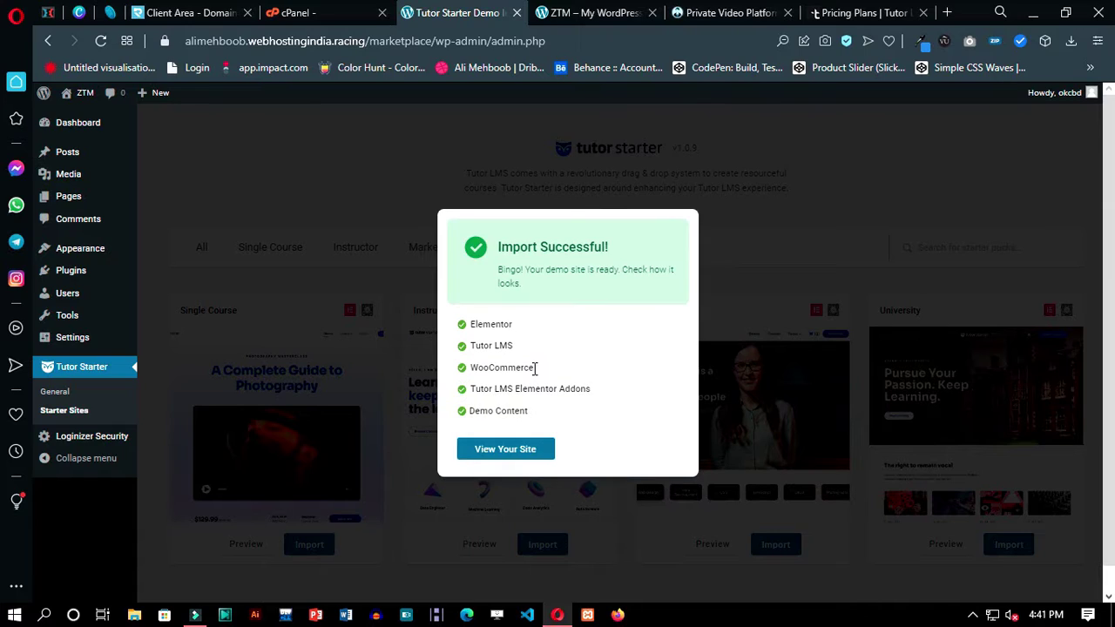
Step: View the newly imported site, closing the old site tab, and reload its front page
left_click(498, 266)
left_click(520, 452)
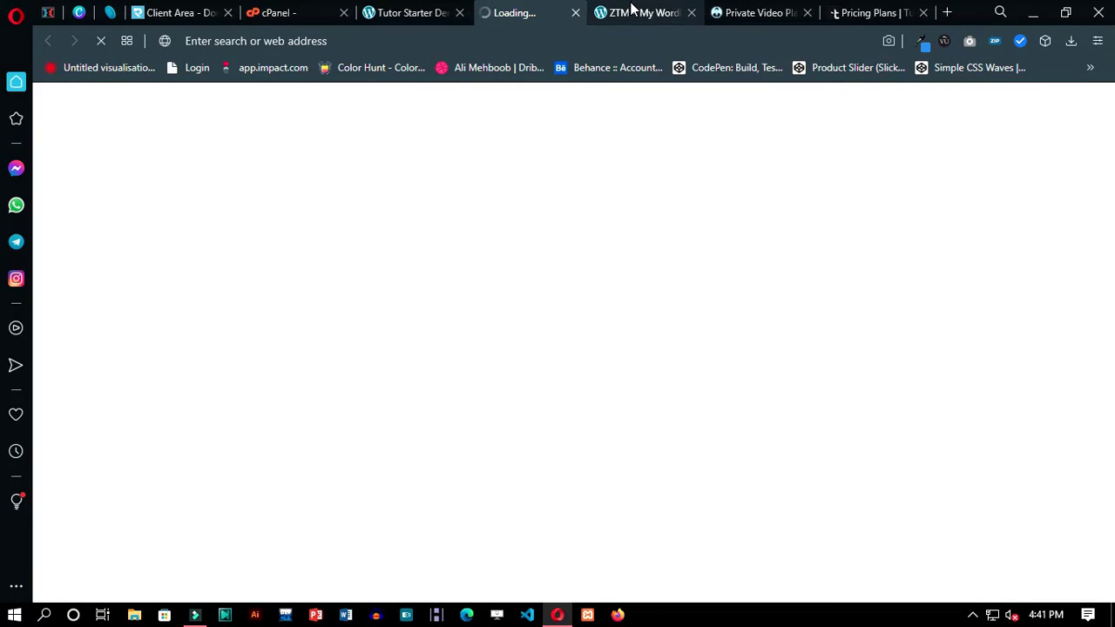
left_click(691, 12)
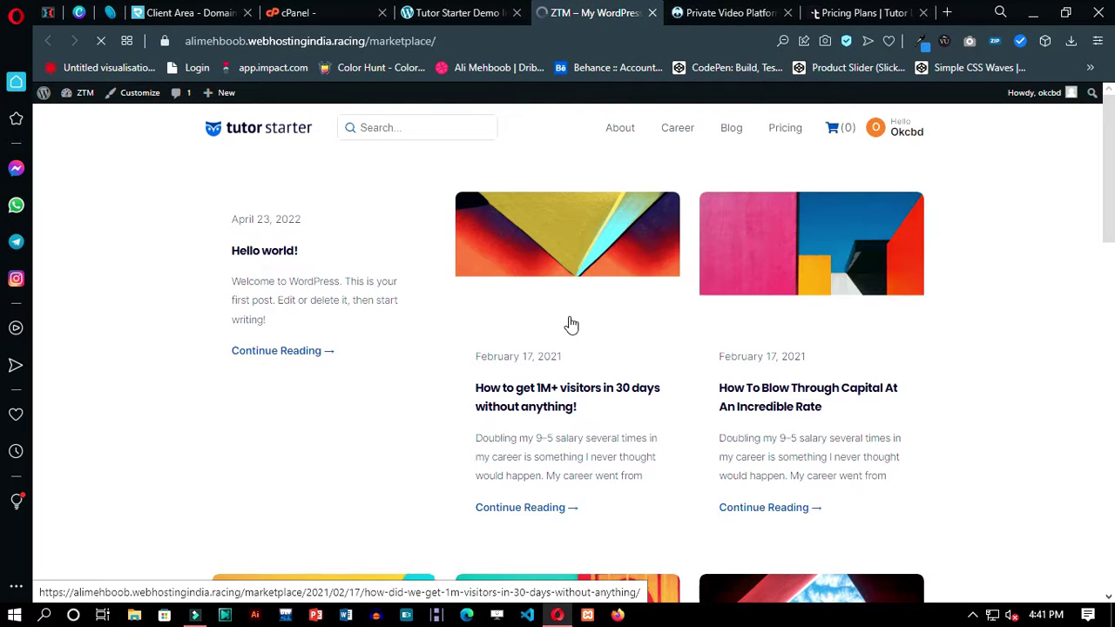
scroll(571, 325, "down", 6)
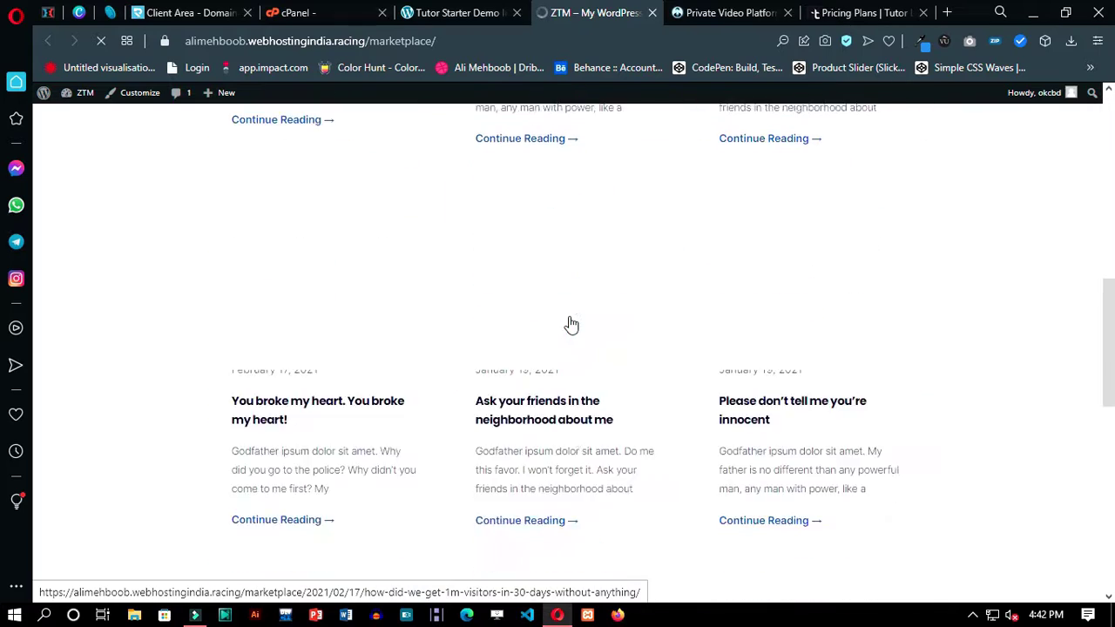
key("F5")
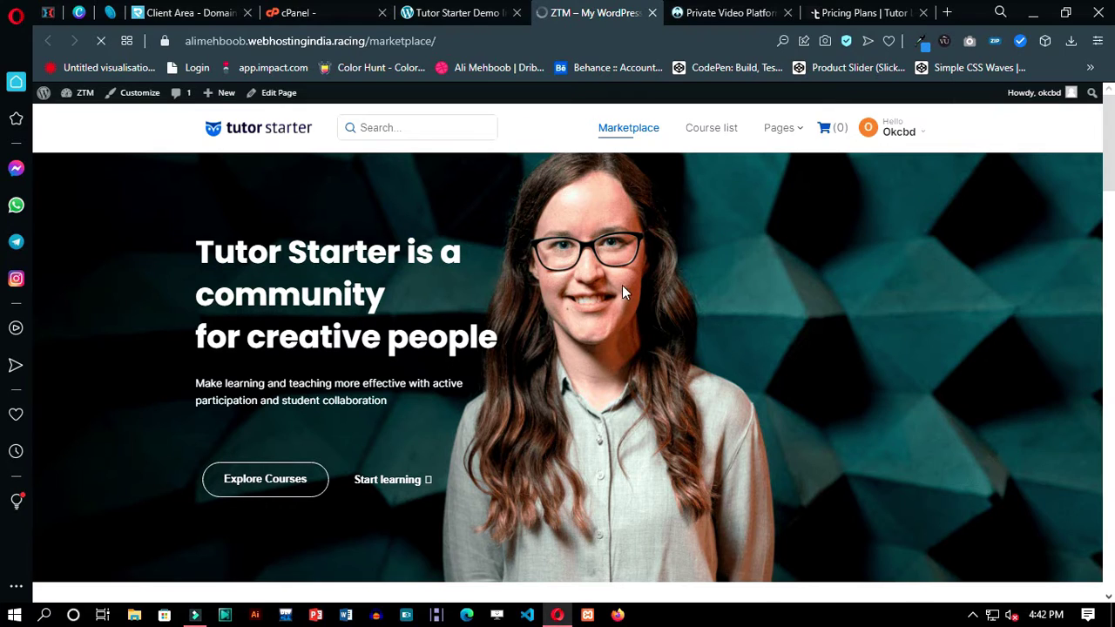
Step: Look through the imported marketplace home page, including its featured courses, statistics and latest news sections
scroll(622, 285, "down", 4)
scroll(558, 349, "down", 4)
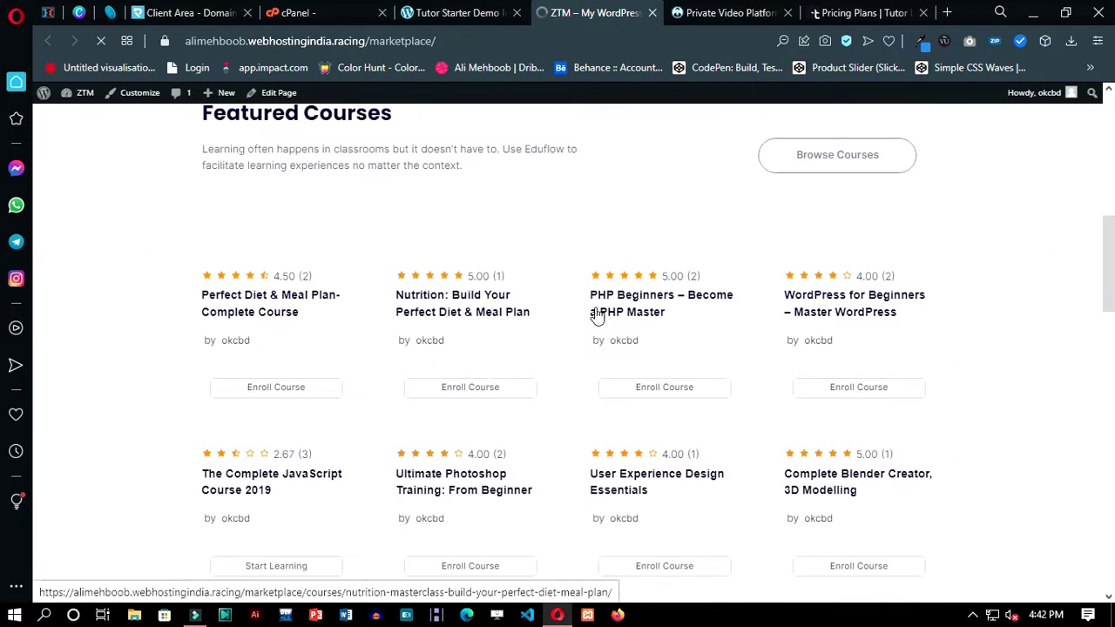
scroll(871, 322, "down", 4)
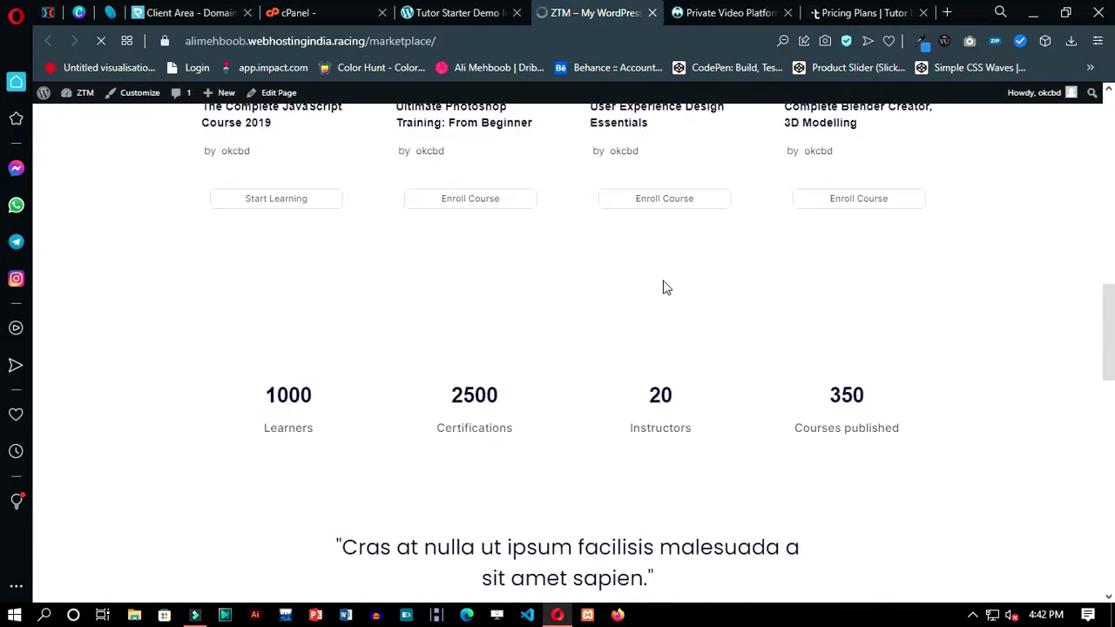
scroll(664, 288, "down", 6)
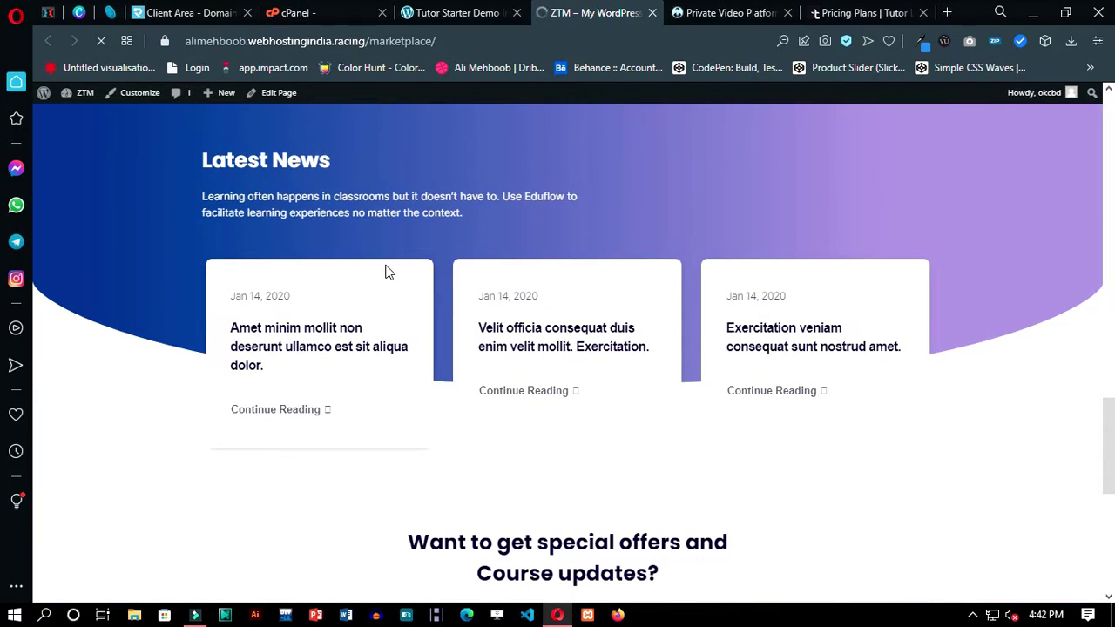
scroll(388, 272, "down", 6)
scroll(411, 270, "up", 6)
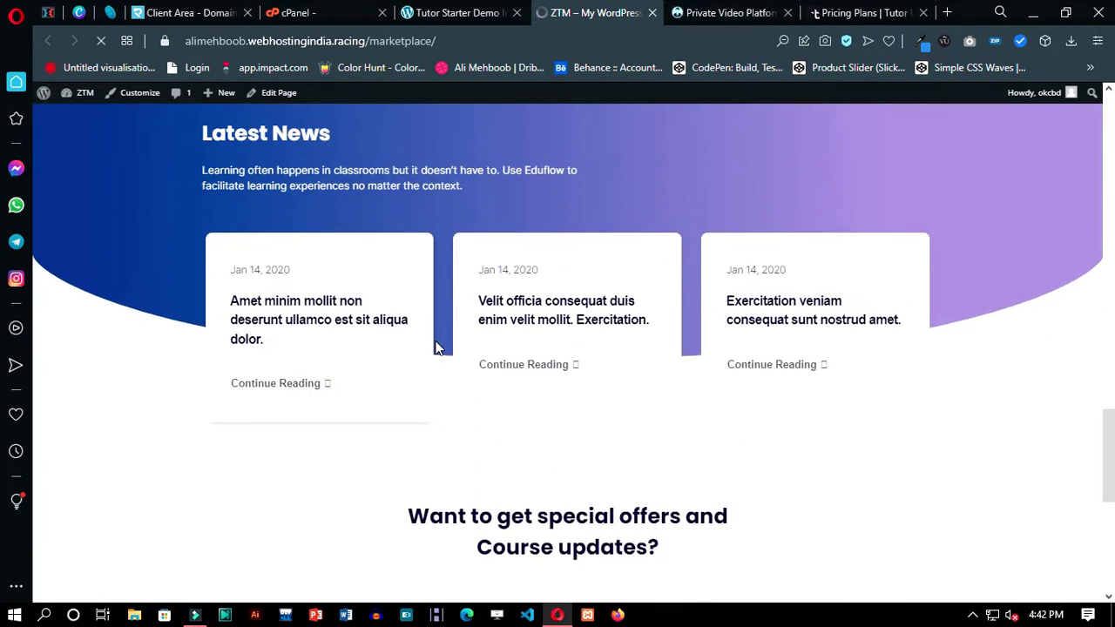
scroll(445, 296, "up", 10)
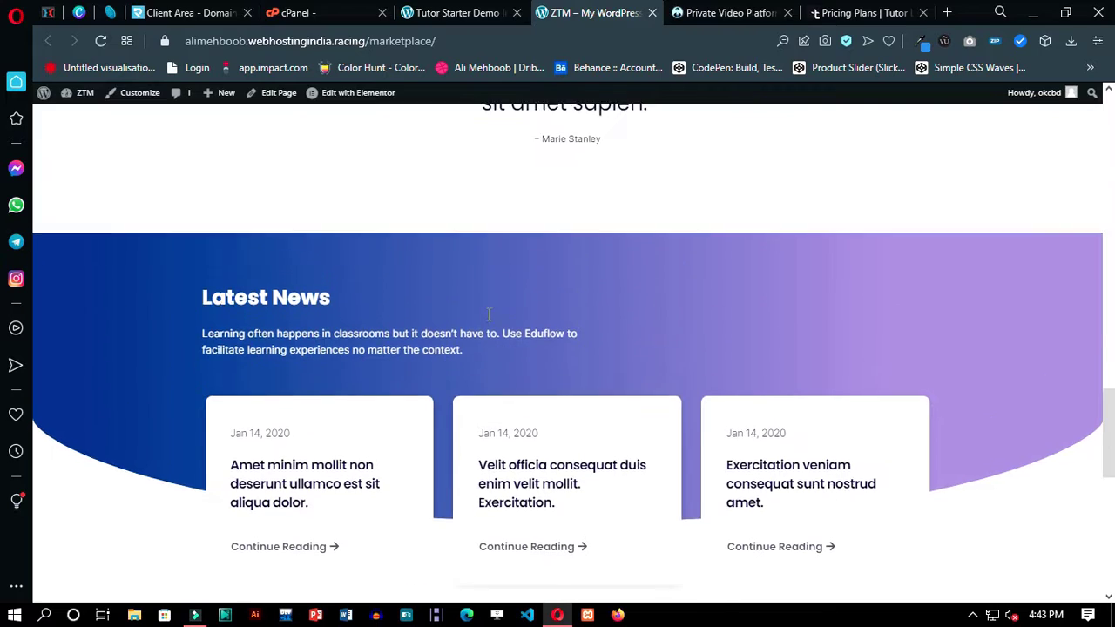
scroll(531, 300, "down", 4)
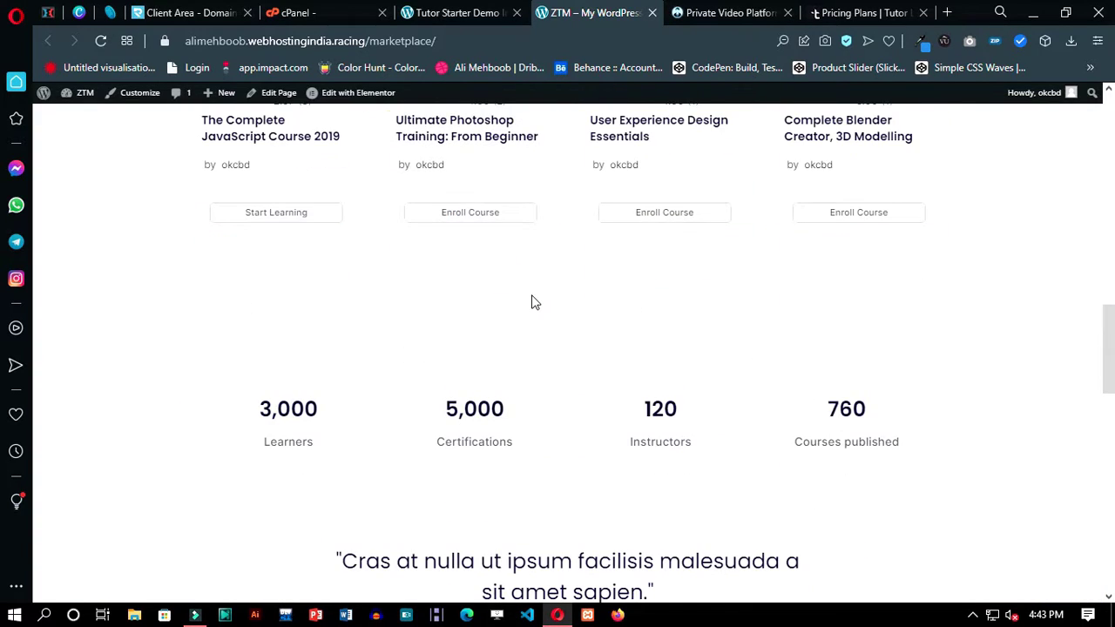
scroll(590, 401, "up", 7)
scroll(572, 290, "up", 8)
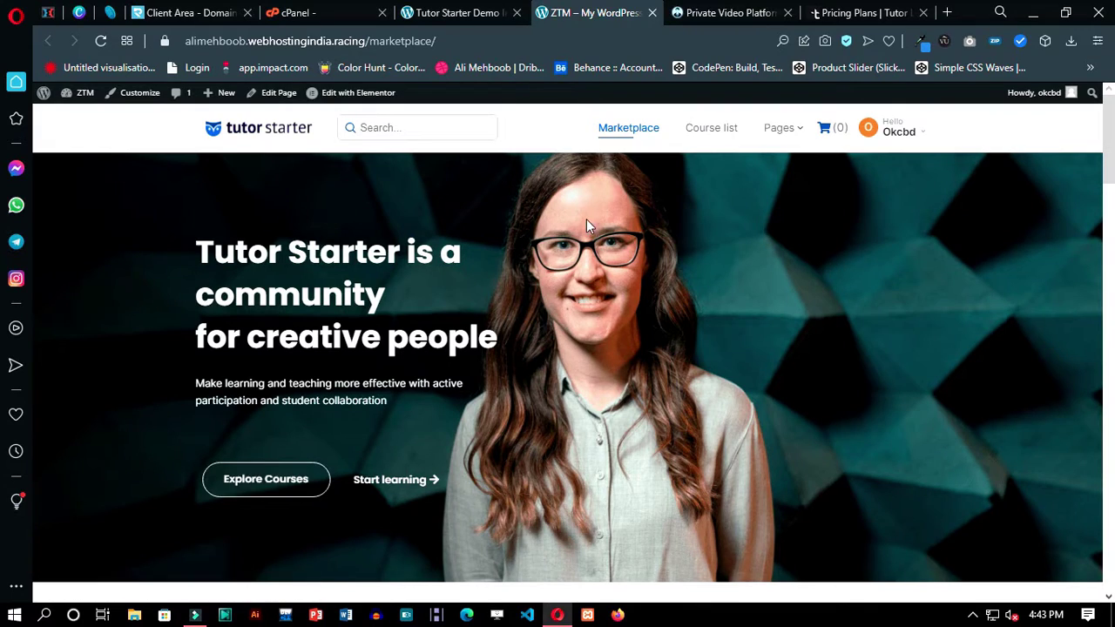
Step: Open the course list from the home page's Explore Courses link and review the Courses page down to its footer
left_click(281, 494)
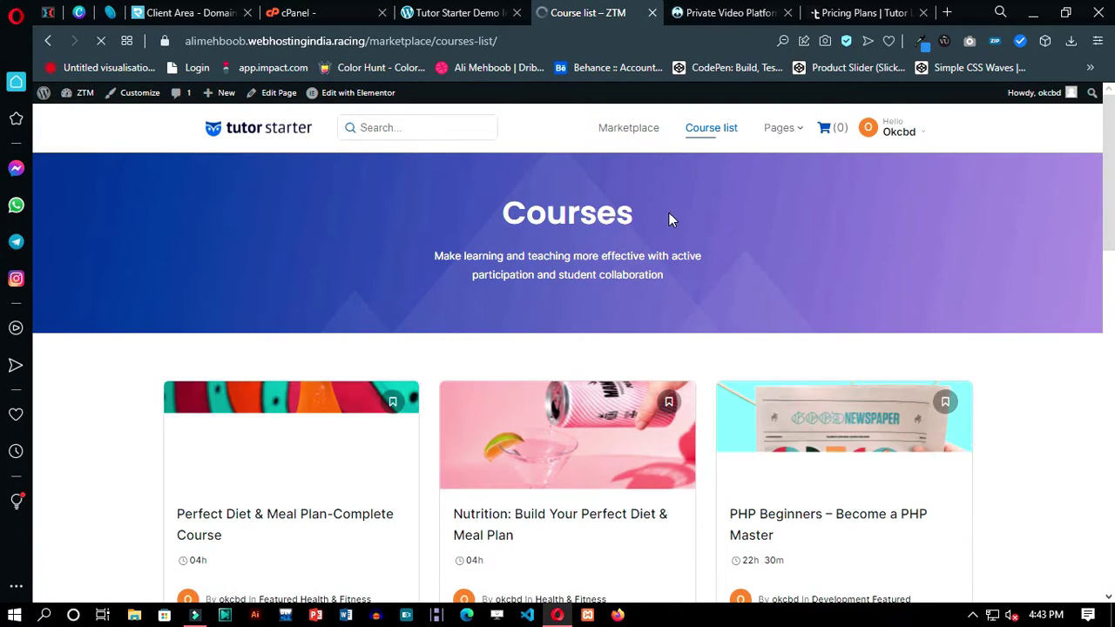
left_click_drag(667, 214, 498, 218)
scroll(442, 303, "down", 5)
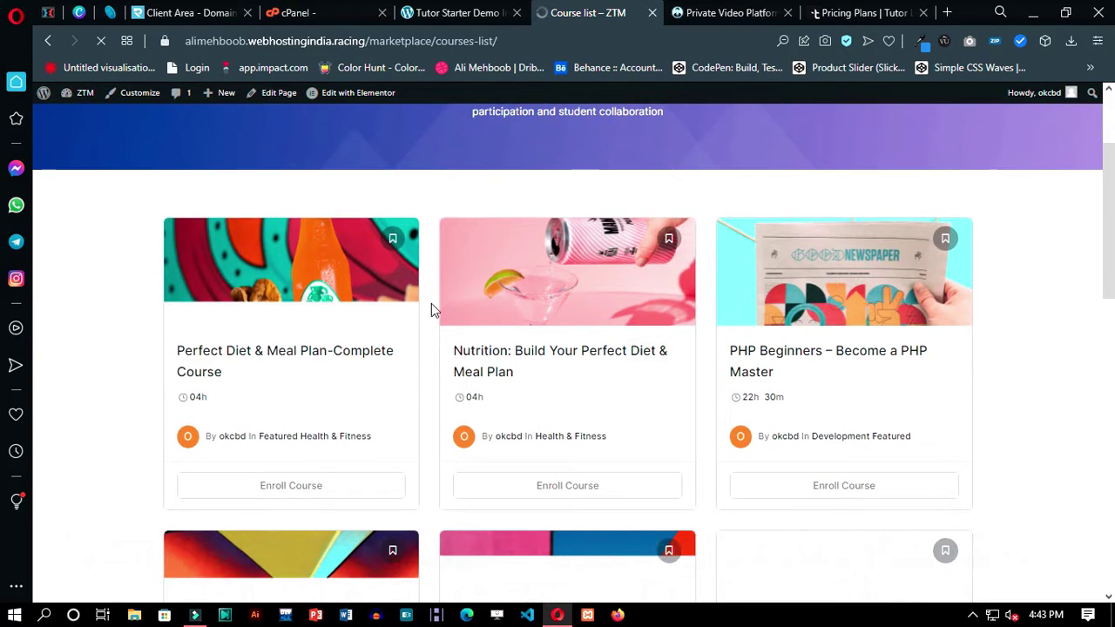
scroll(433, 311, "down", 5)
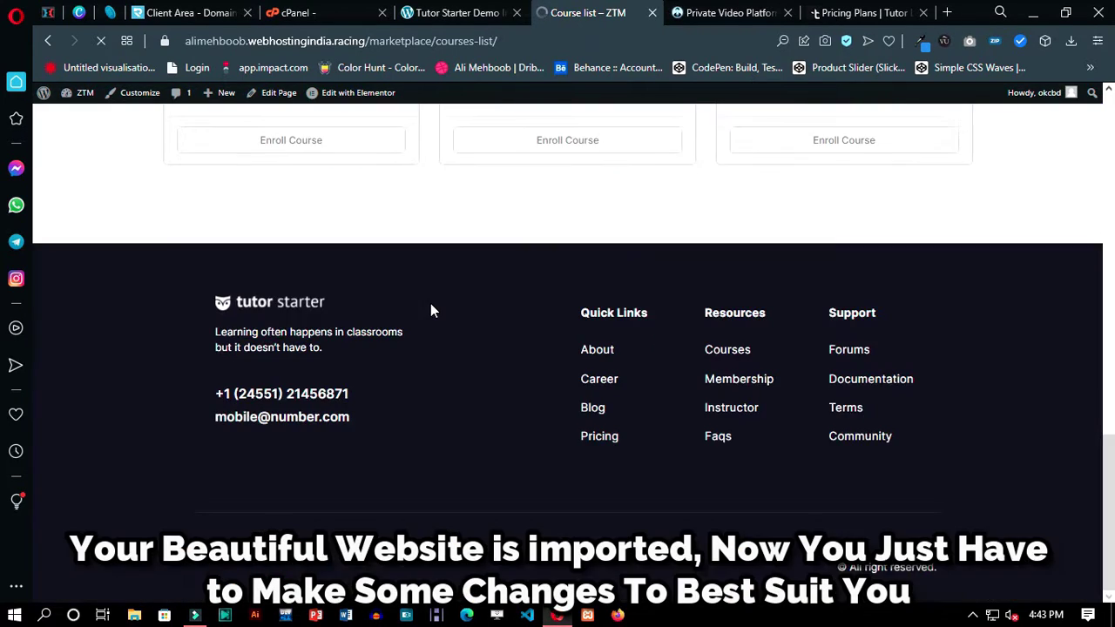
scroll(431, 310, "up", 5)
scroll(433, 311, "up", 5)
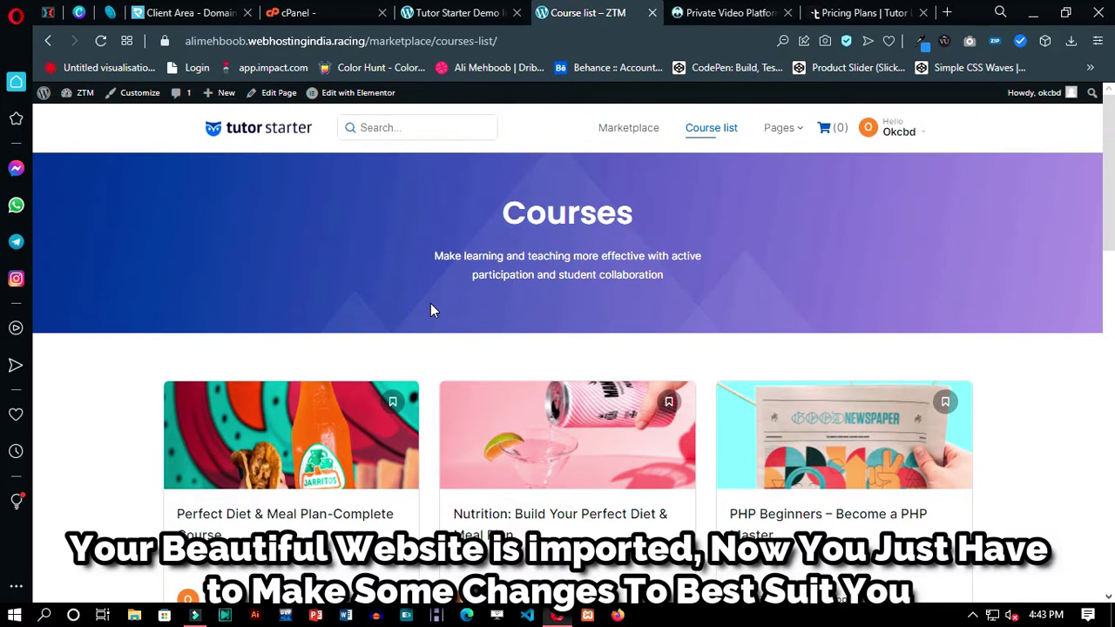
scroll(430, 310, "down", 10)
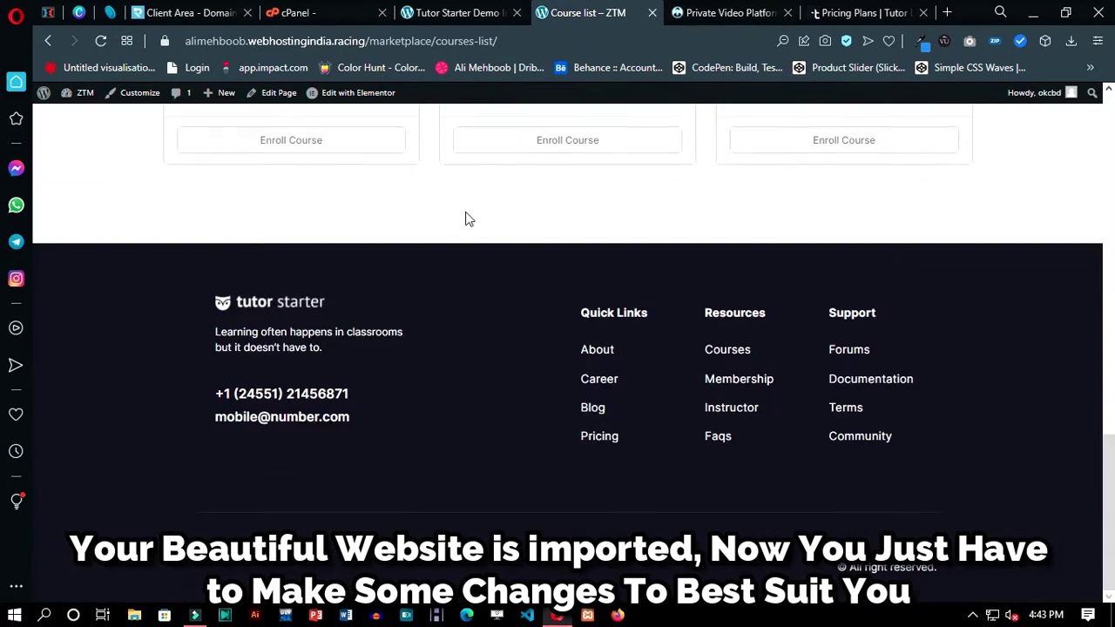
scroll(465, 218, "up", 10)
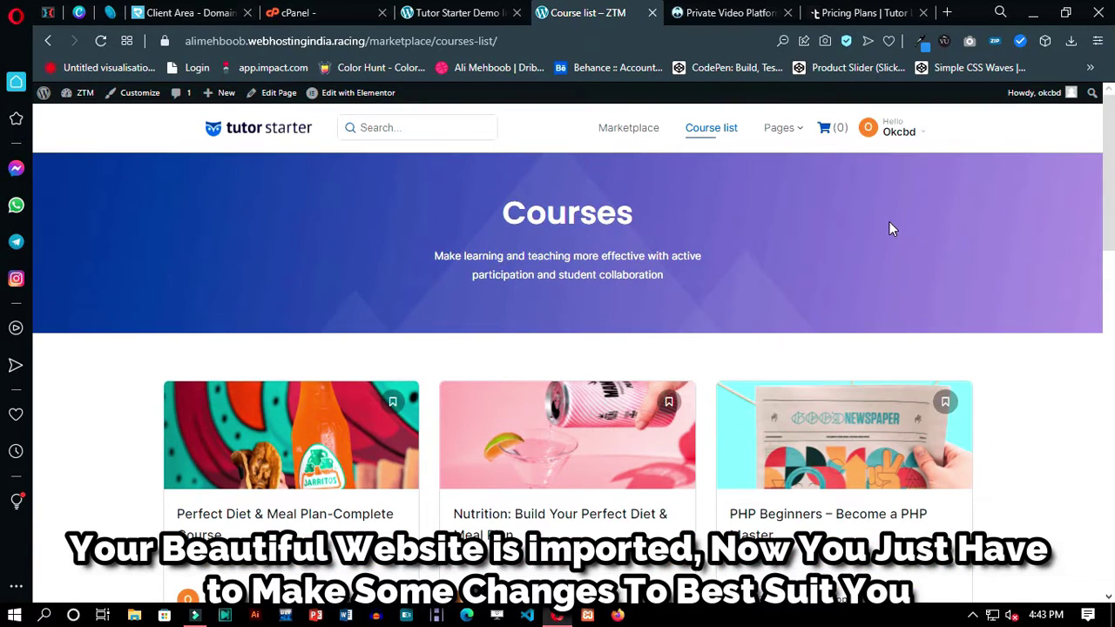
Step: Open the site's Instructors page and review the instructor profiles down to the footer
mouse_move(783, 135)
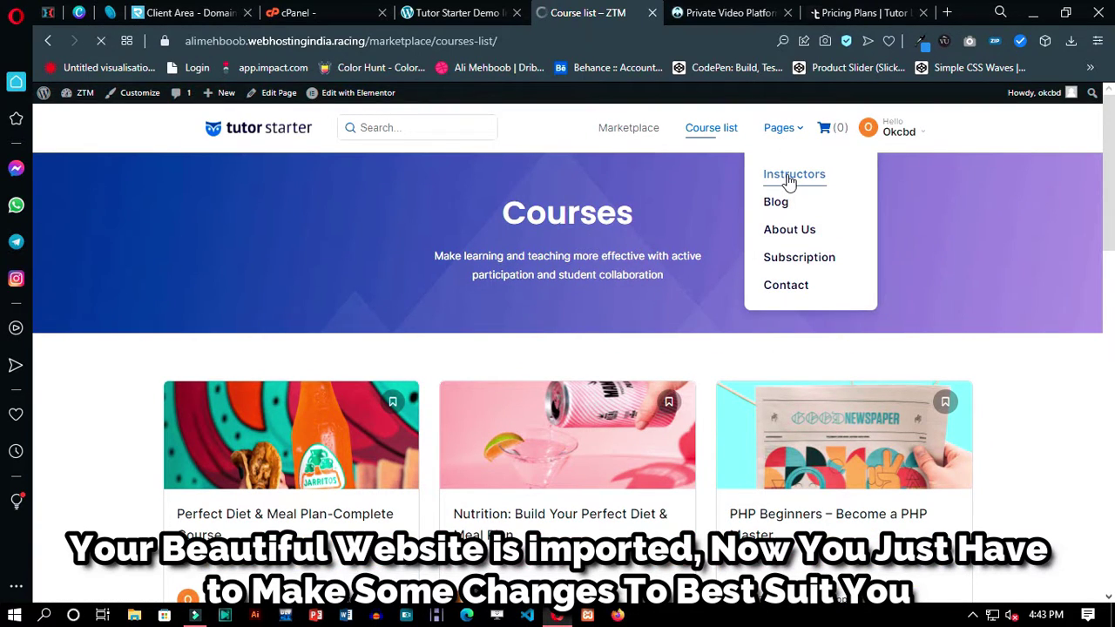
left_click(788, 179)
left_click_drag(730, 220, 408, 216)
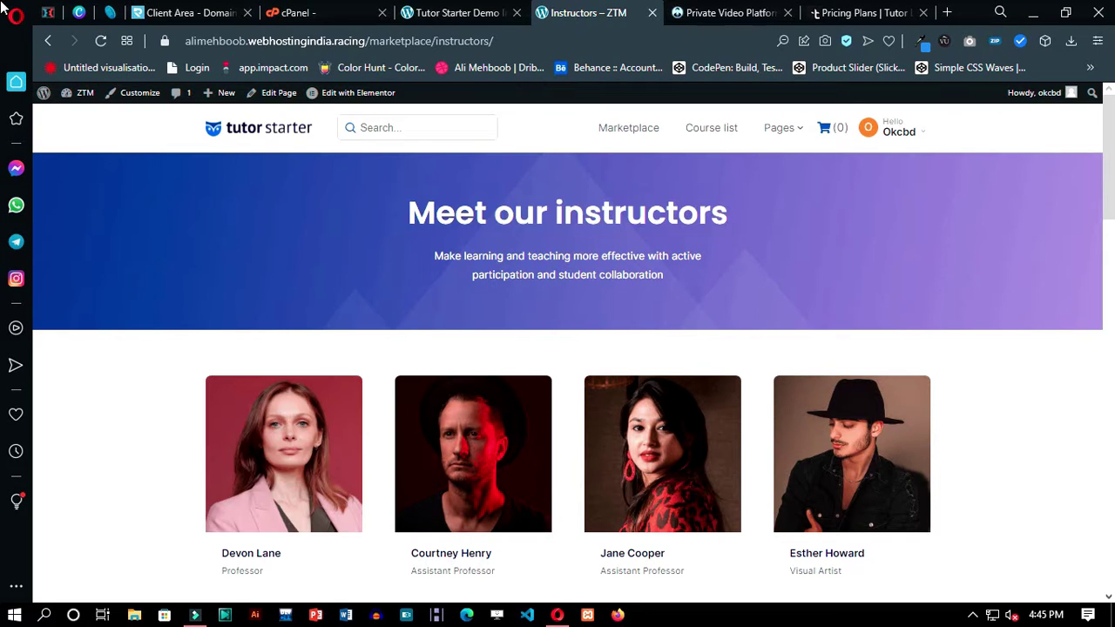
scroll(337, 367, "down", 8)
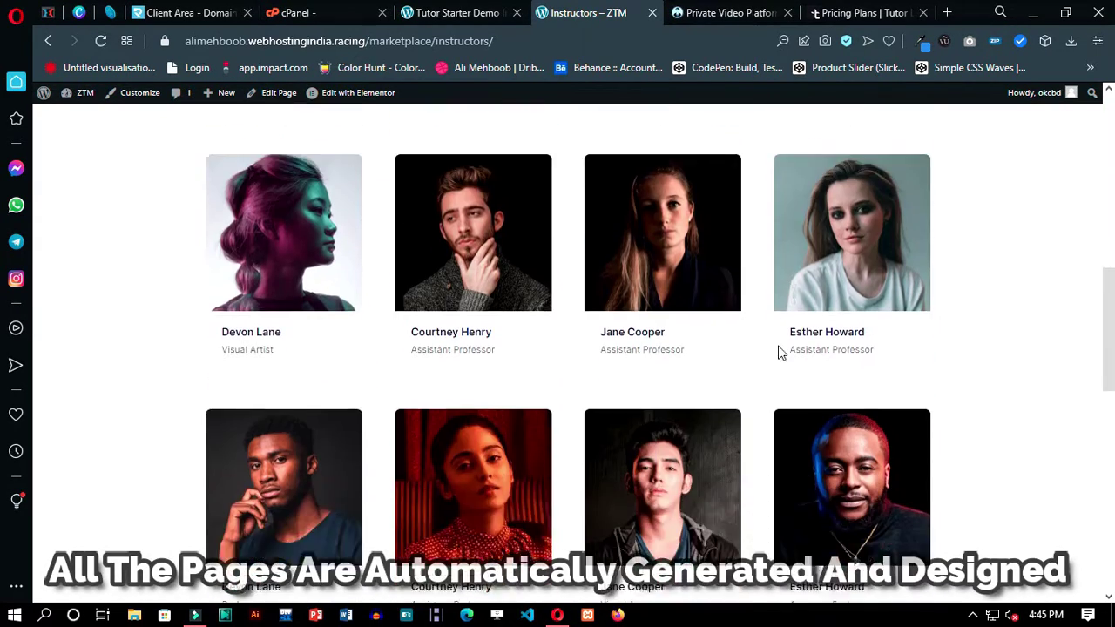
scroll(714, 362, "down", 8)
scroll(349, 323, "down", 2)
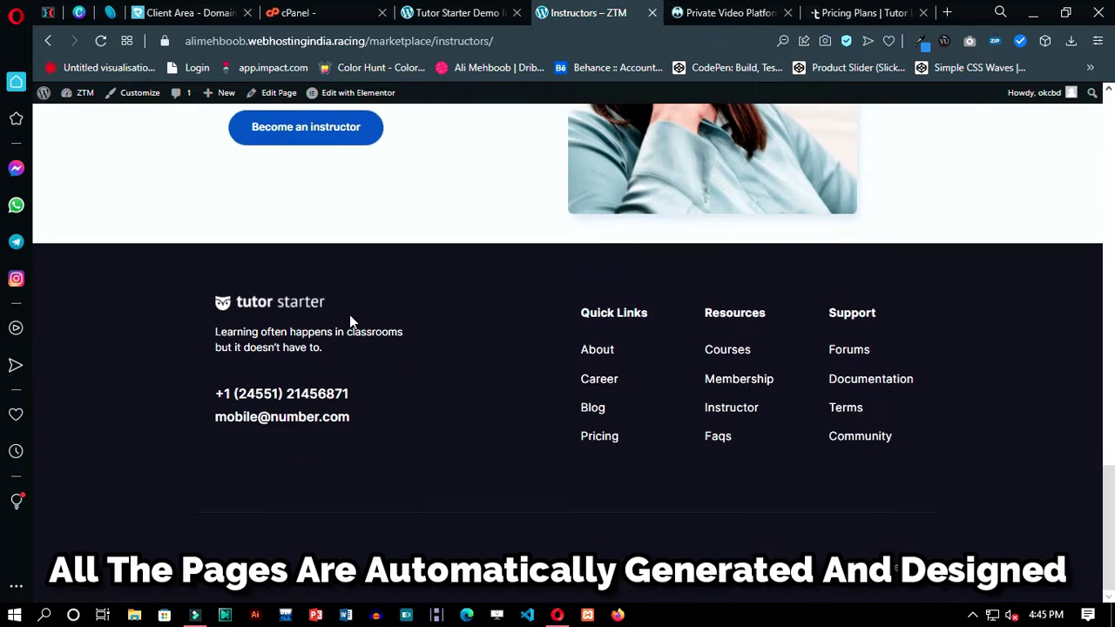
scroll(429, 320, "up", 18)
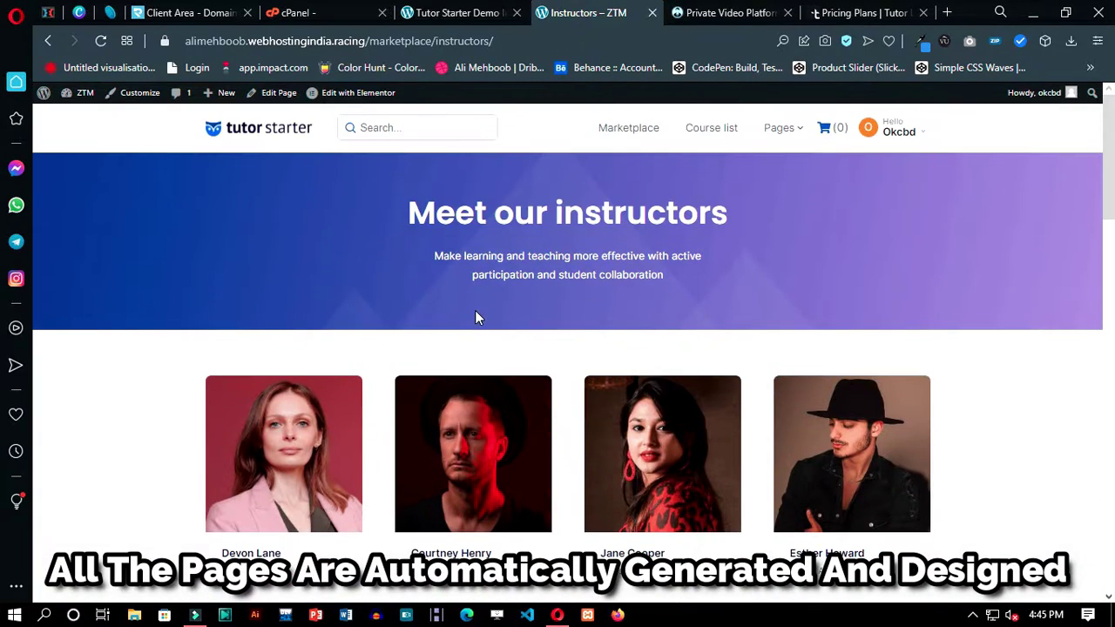
Step: Try the Become an instructor link near the end of the Instructors page
mouse_move(901, 137)
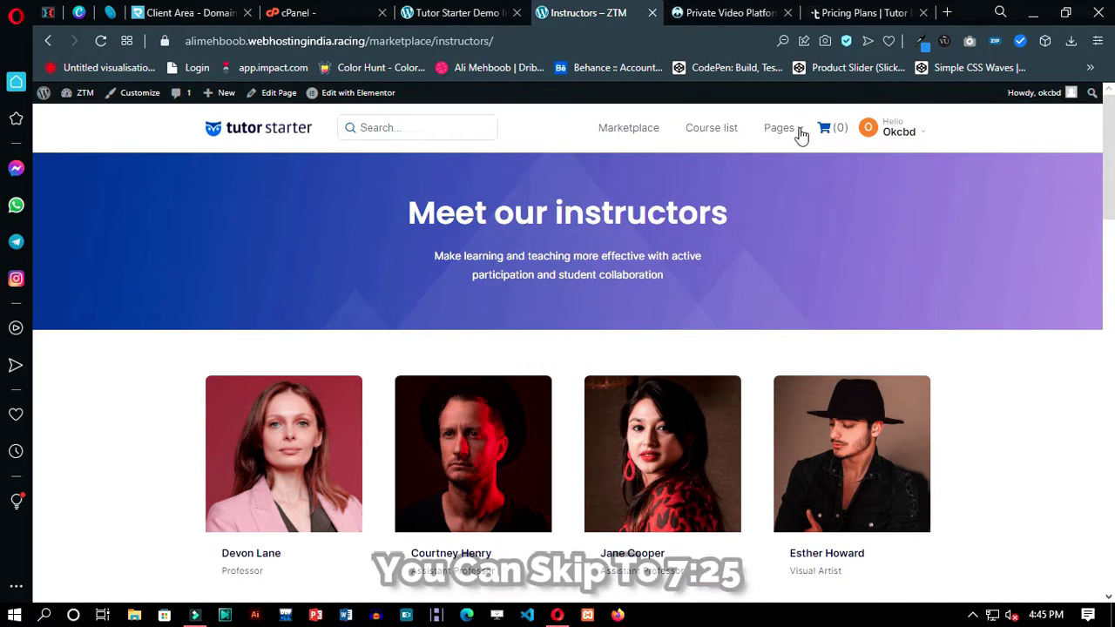
scroll(412, 277, "down", 4)
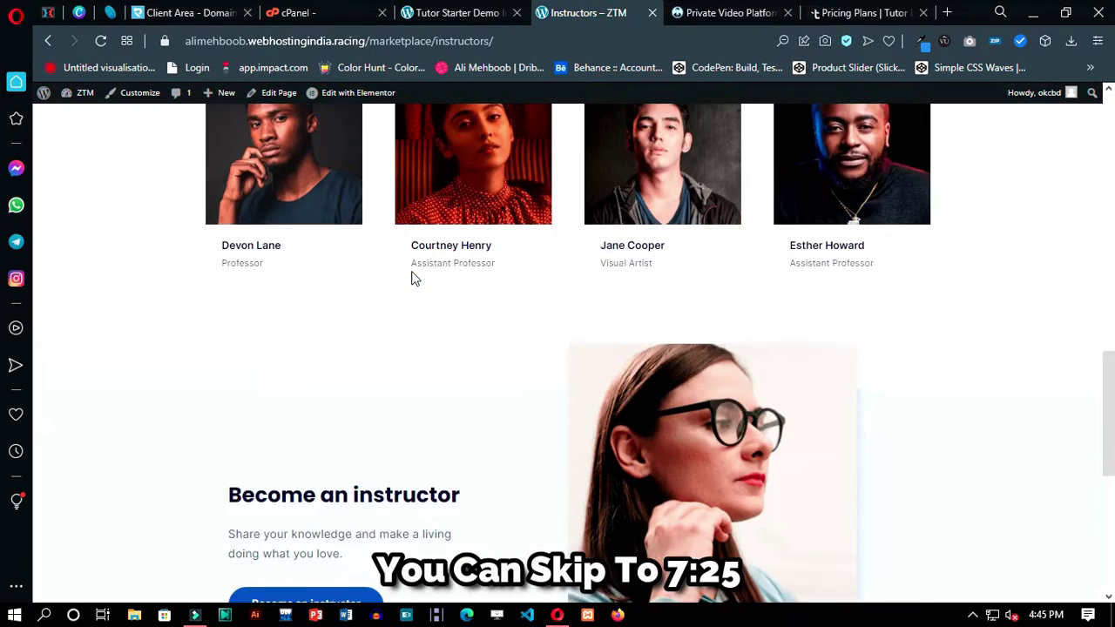
scroll(410, 277, "down", 5)
left_click(334, 159)
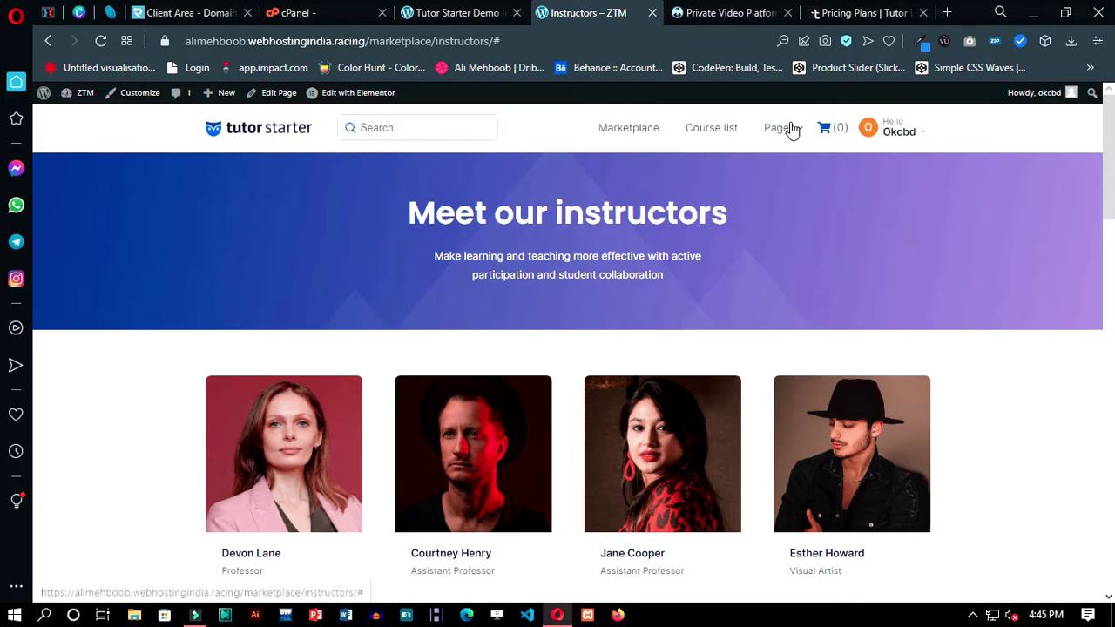
Step: Open the site's Blog page and look through its demo posts
mouse_move(791, 129)
left_click(784, 208)
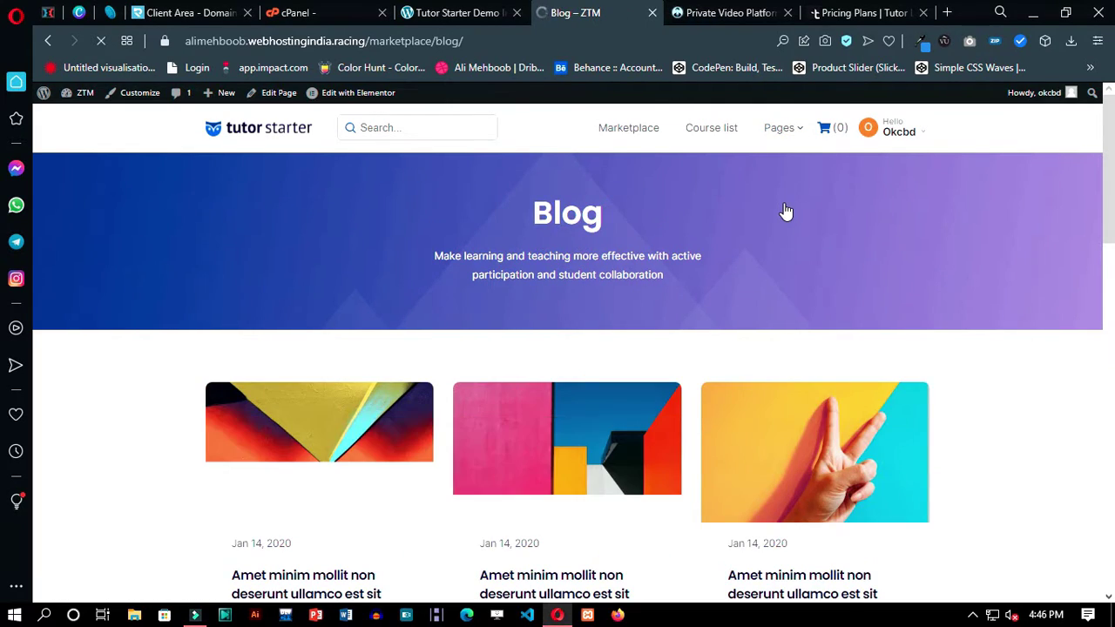
scroll(806, 216, "down", 4)
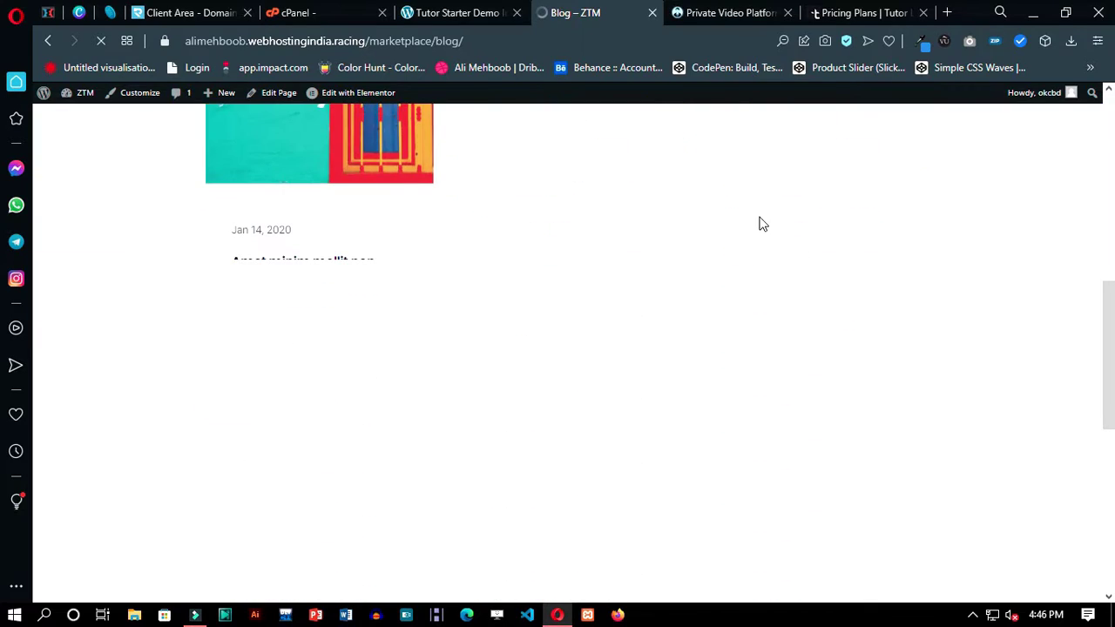
scroll(702, 229, "down", 5)
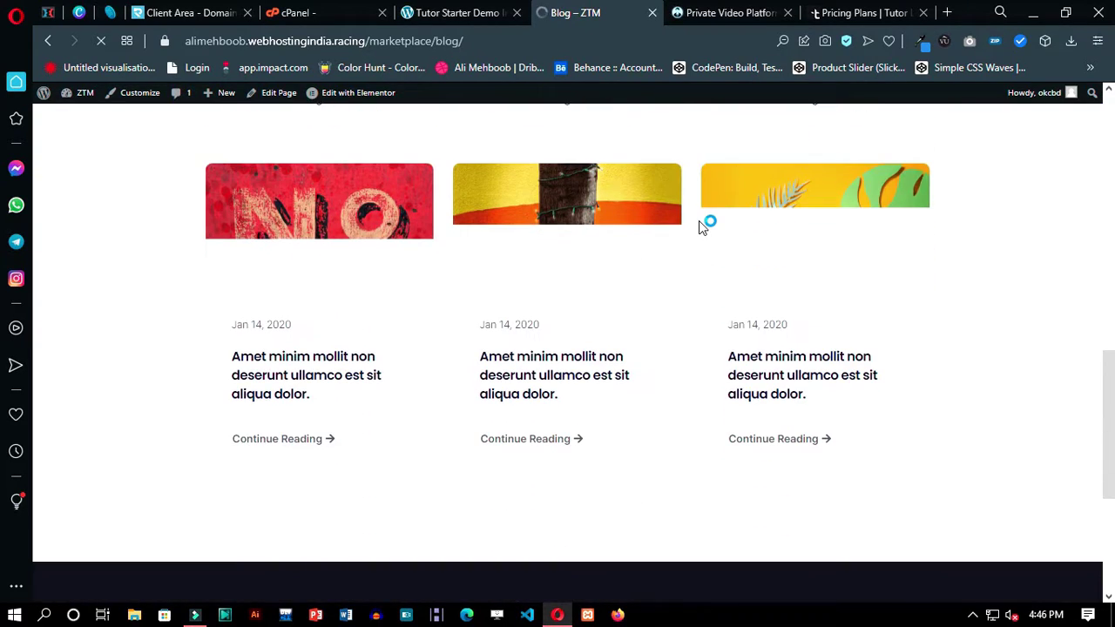
scroll(700, 227, "up", 6)
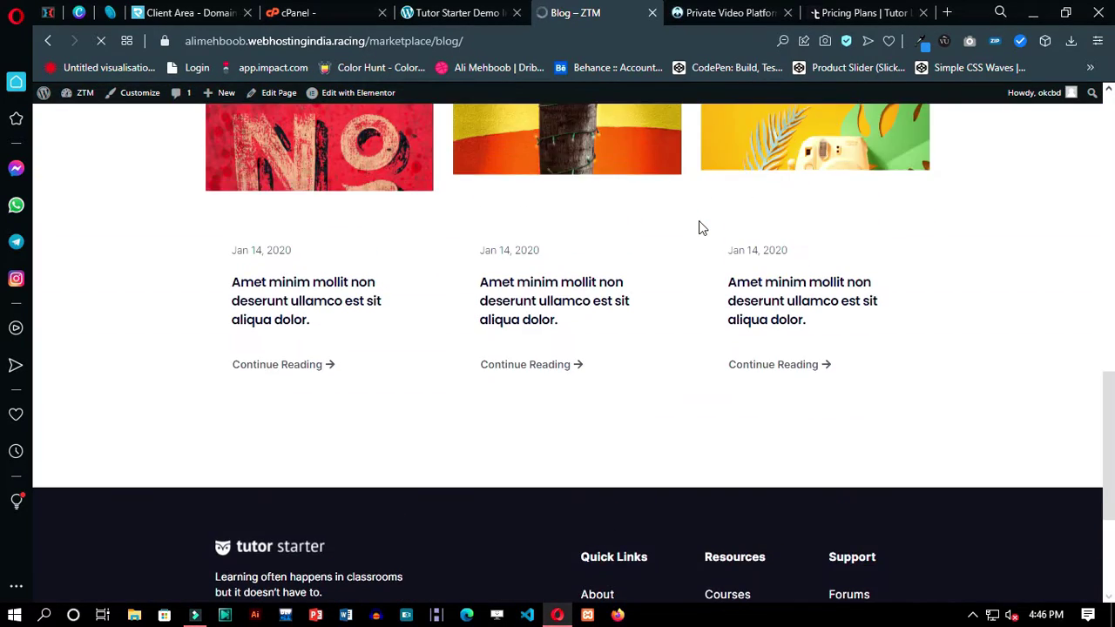
scroll(692, 276, "up", 5)
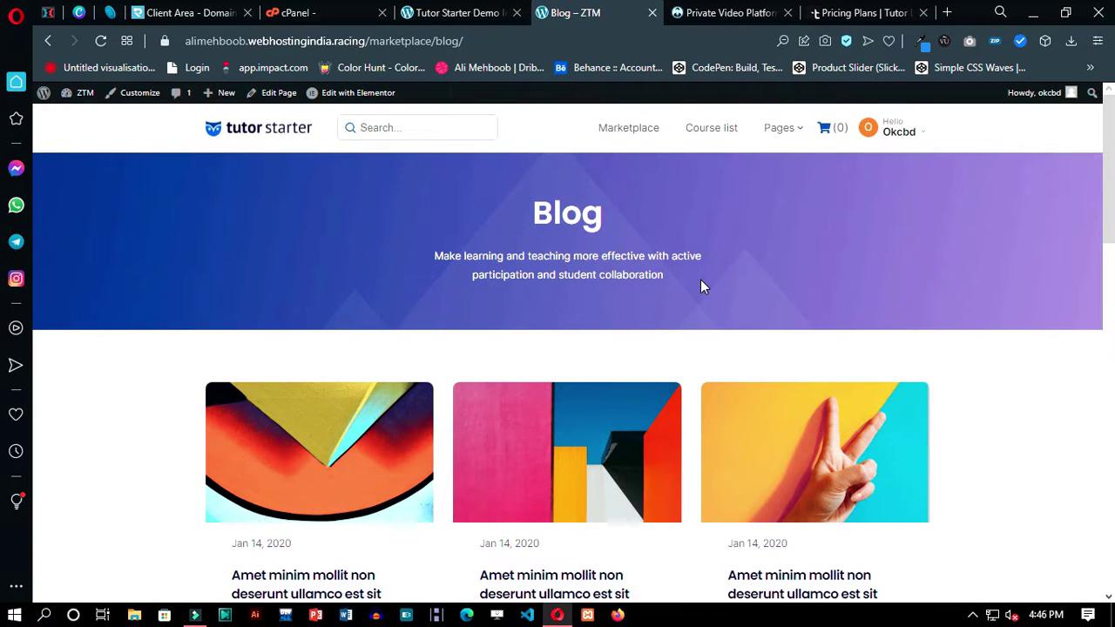
Step: Review the Blog page down to its footer, open one of the demo posts and return to the post list
scroll(697, 284, "down", 5)
scroll(582, 483, "down", 3)
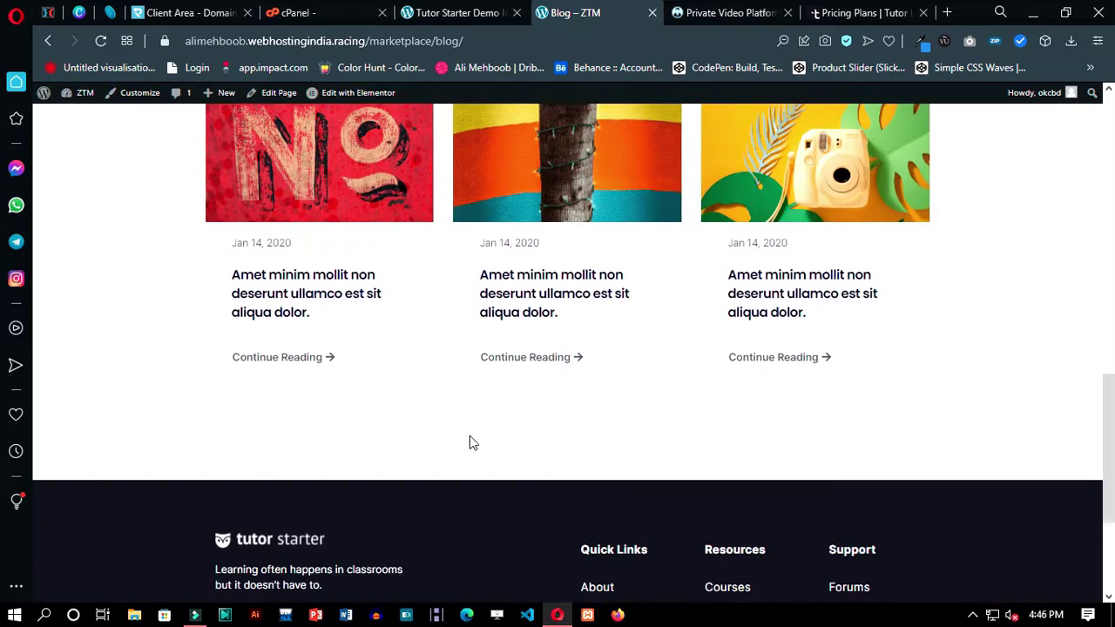
scroll(471, 444, "up", 8)
left_click(353, 350)
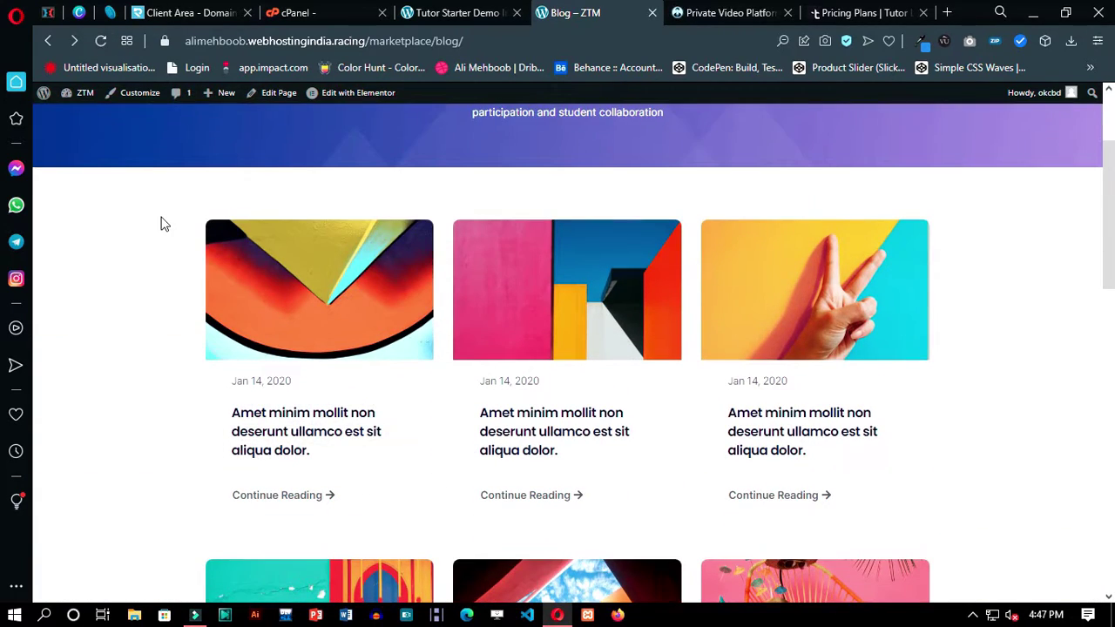
scroll(167, 223, "up", 2)
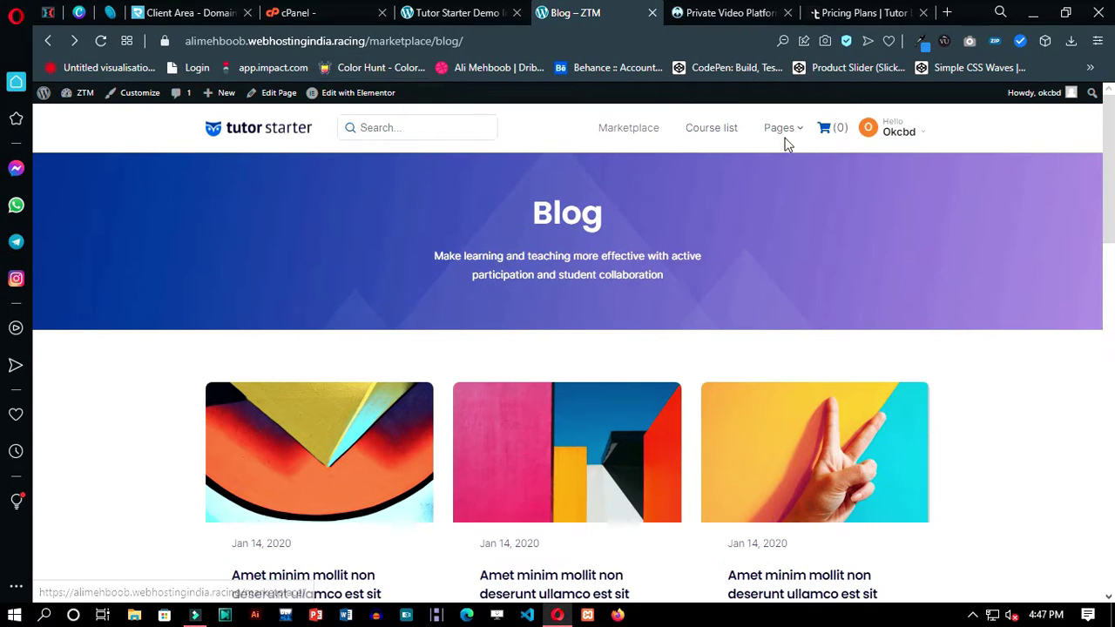
Step: Open the site's About Us page and review it down to the footer
mouse_move(791, 137)
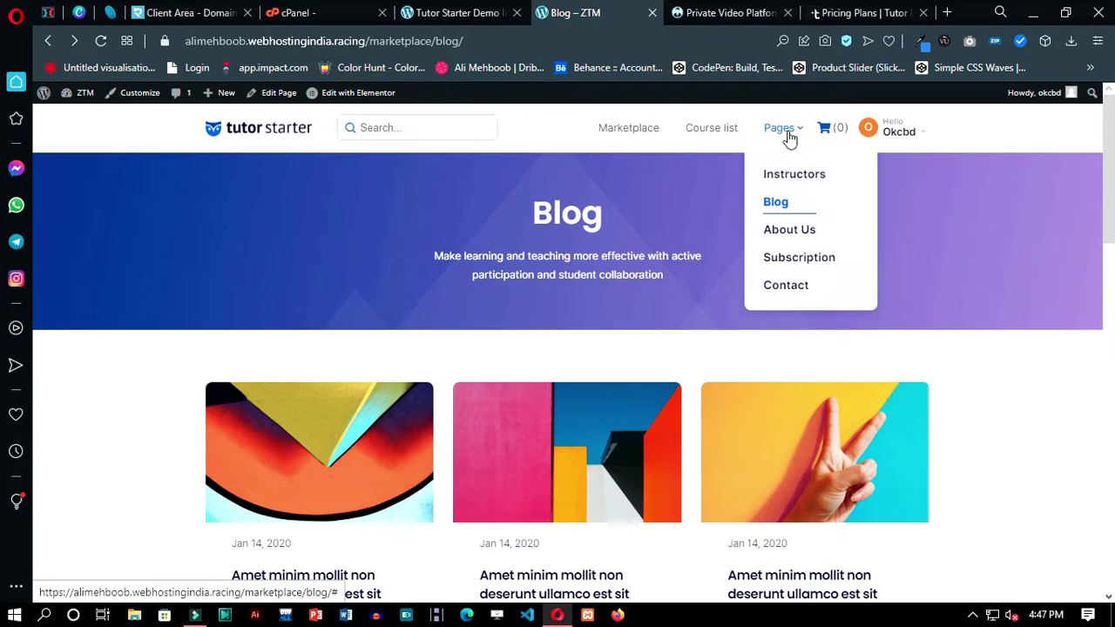
left_click(797, 238)
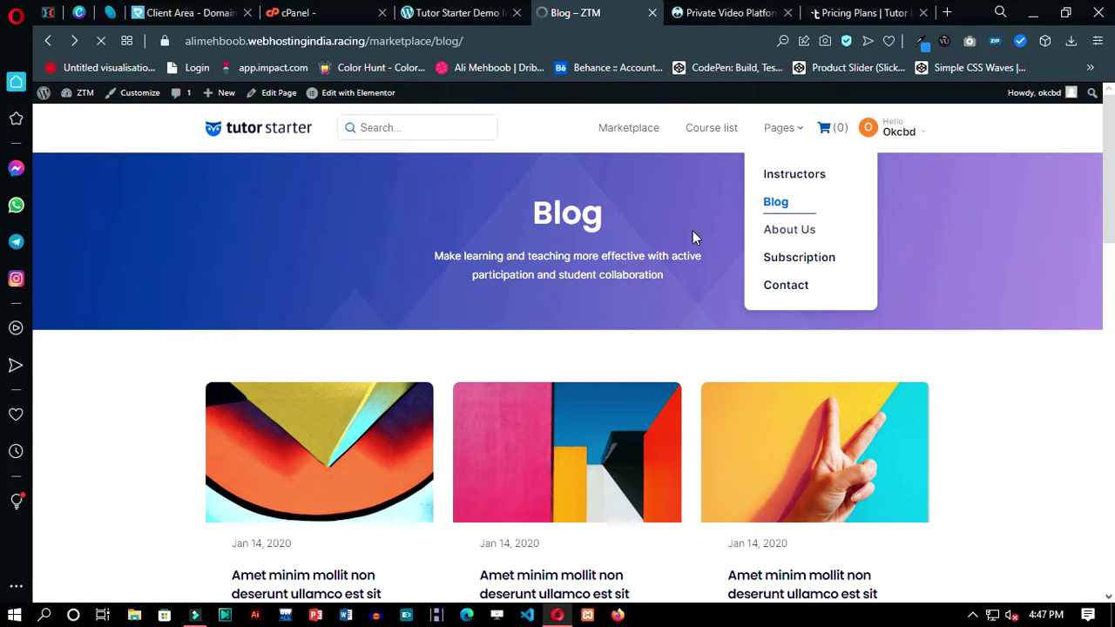
scroll(689, 317, "down", 3)
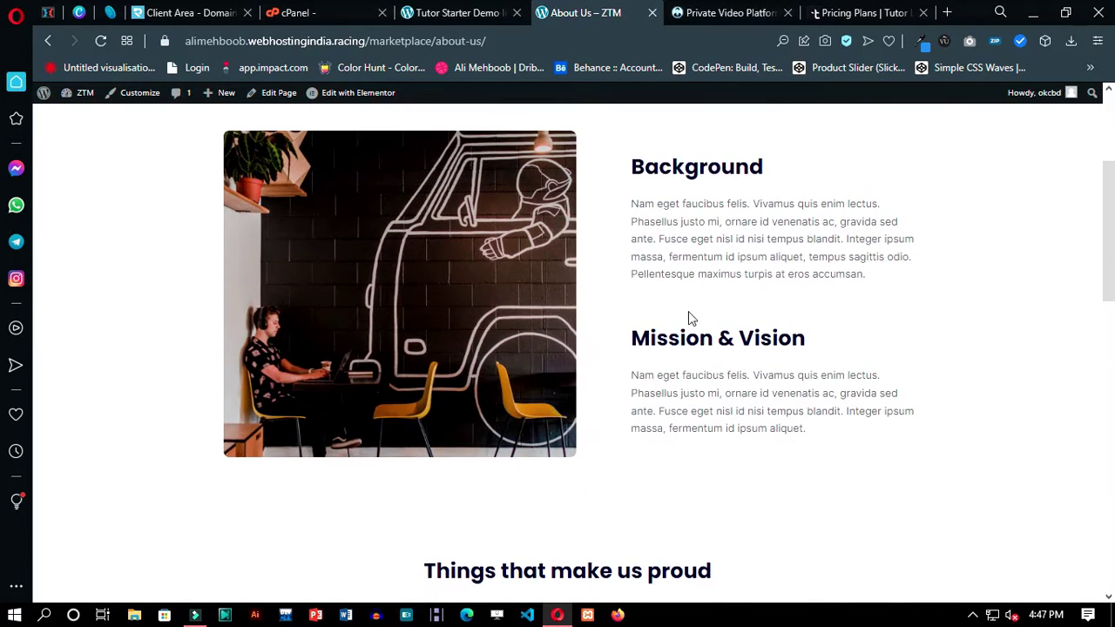
scroll(607, 339, "down", 7)
scroll(607, 339, "down", 3)
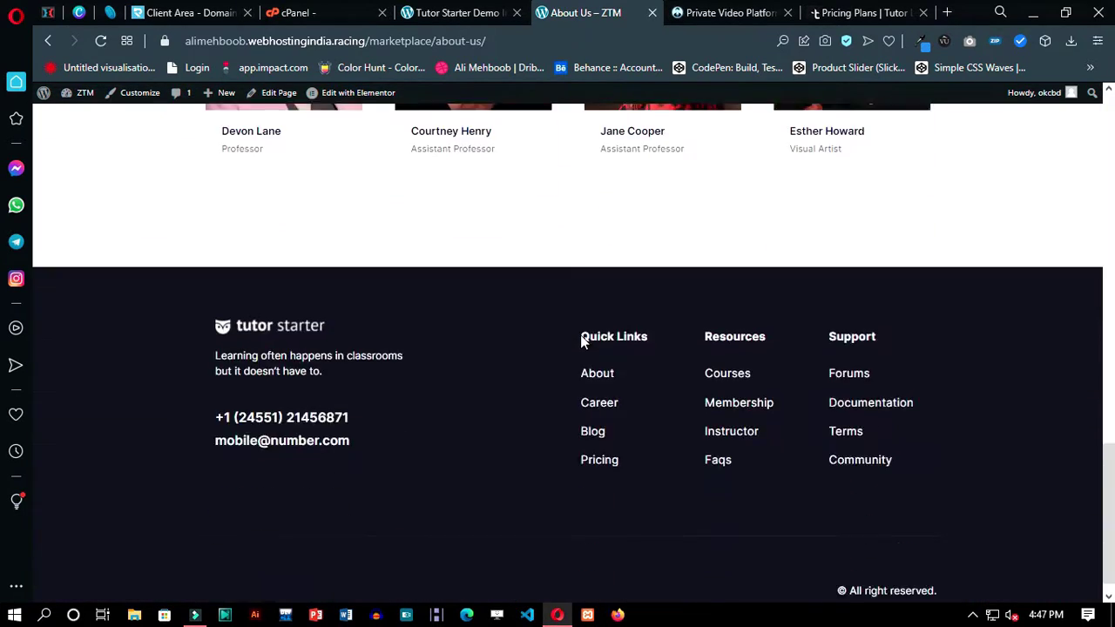
scroll(583, 341, "up", 15)
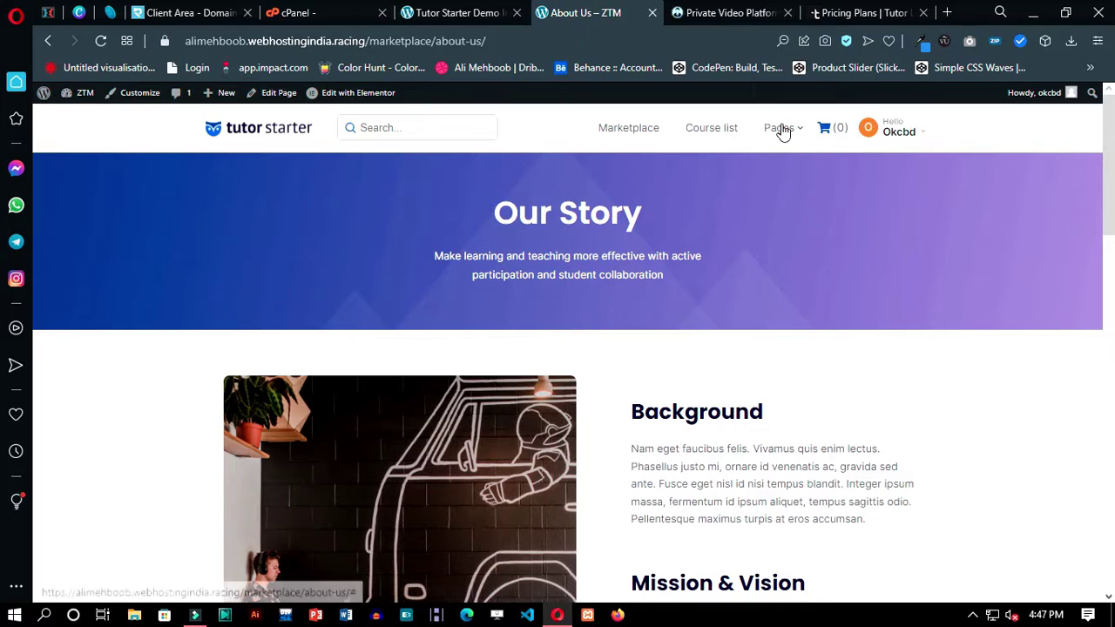
Step: Return to the Marketplace home page and review its hero banner, course categories and featured courses
left_click(630, 130)
scroll(545, 236, "down", 2)
scroll(544, 236, "up", 2)
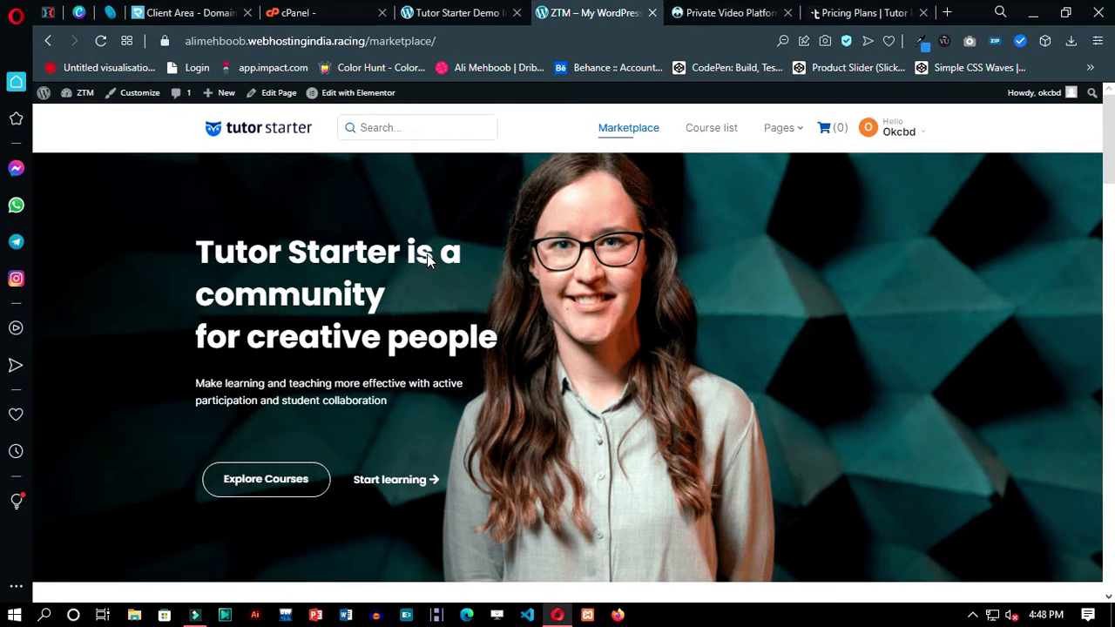
scroll(382, 327, "down", 15)
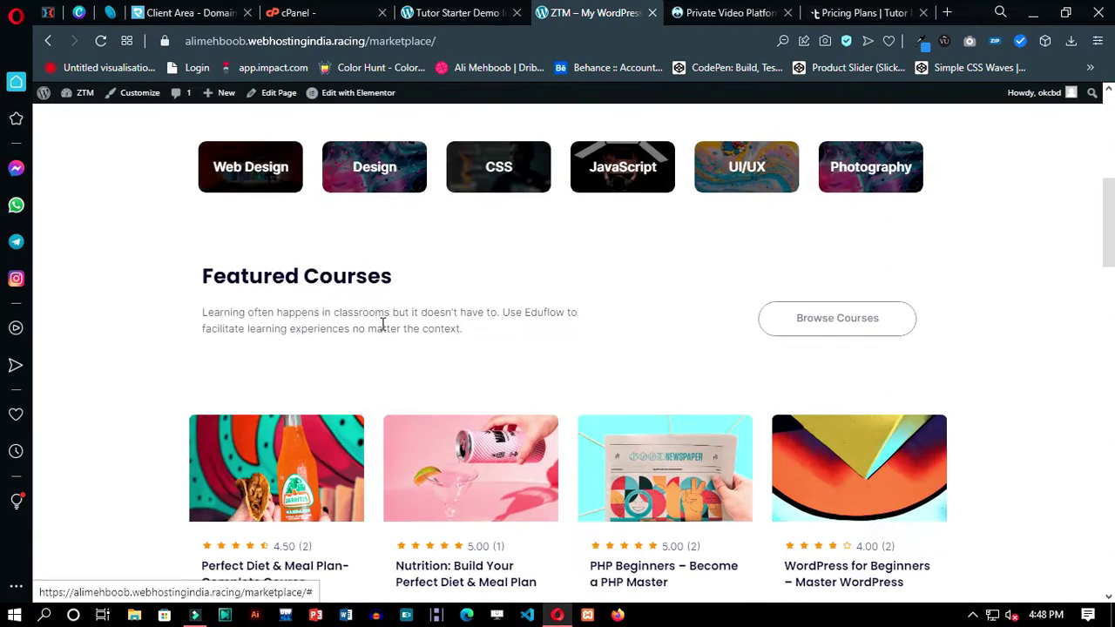
scroll(382, 330, "up", 15)
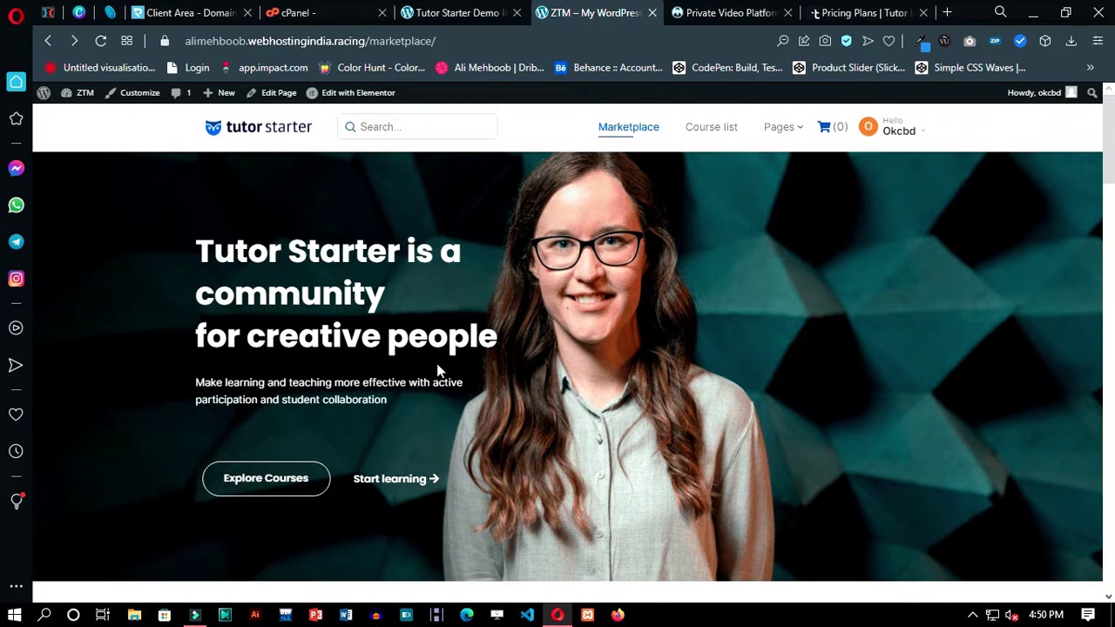
scroll(438, 371, "down", 3)
scroll(448, 403, "up", 3)
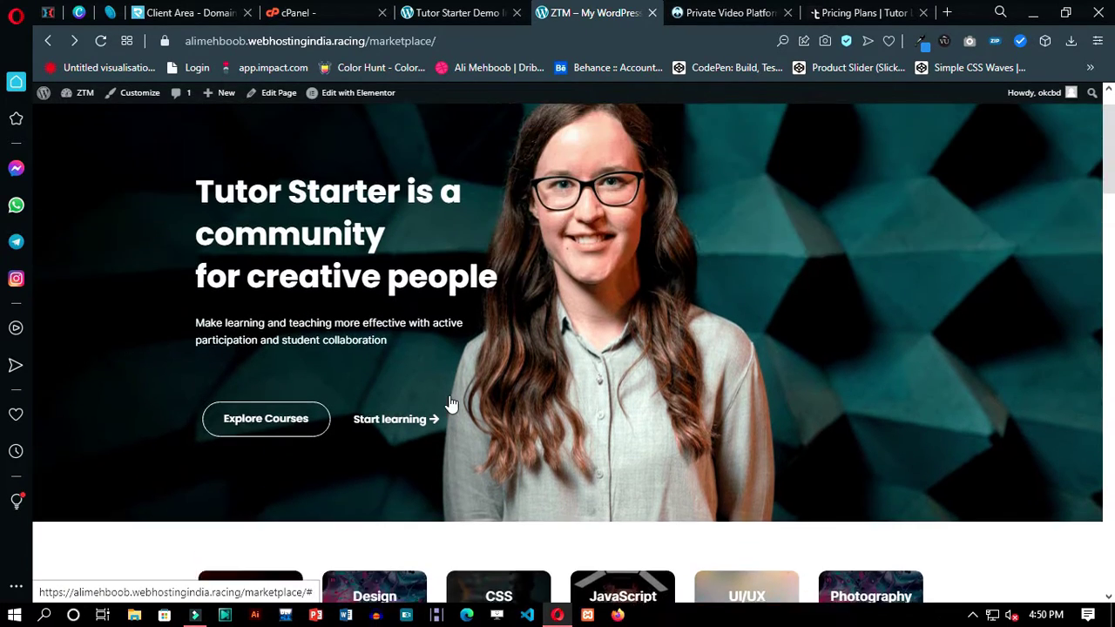
left_click_drag(317, 266, 335, 212)
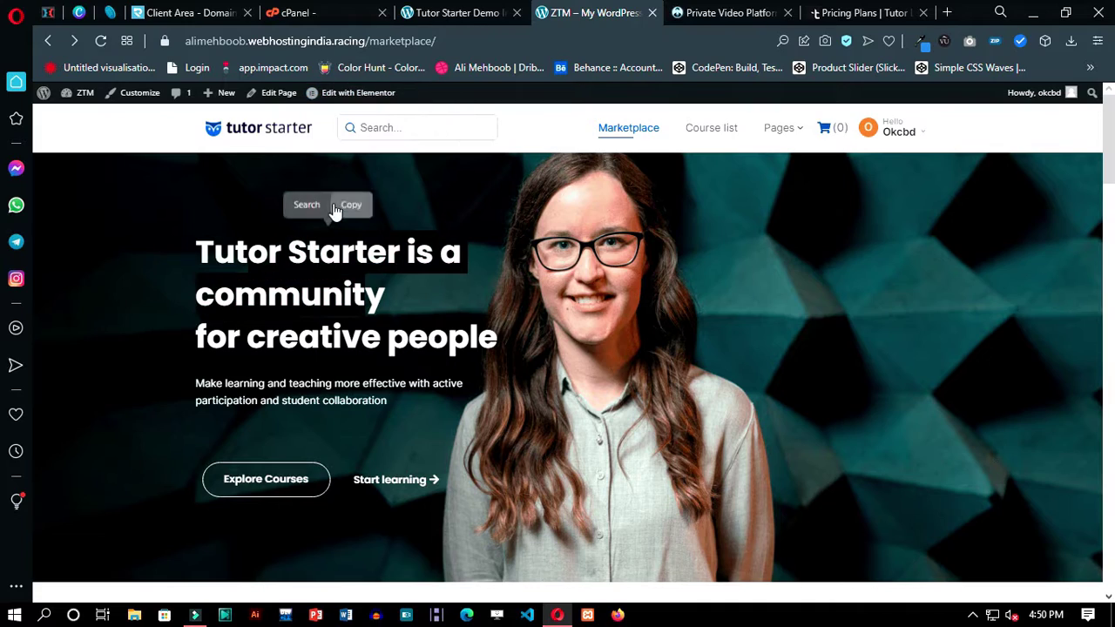
Step: Open the Marketplace home page in the Elementor editor and close the Navigator
left_click(361, 92)
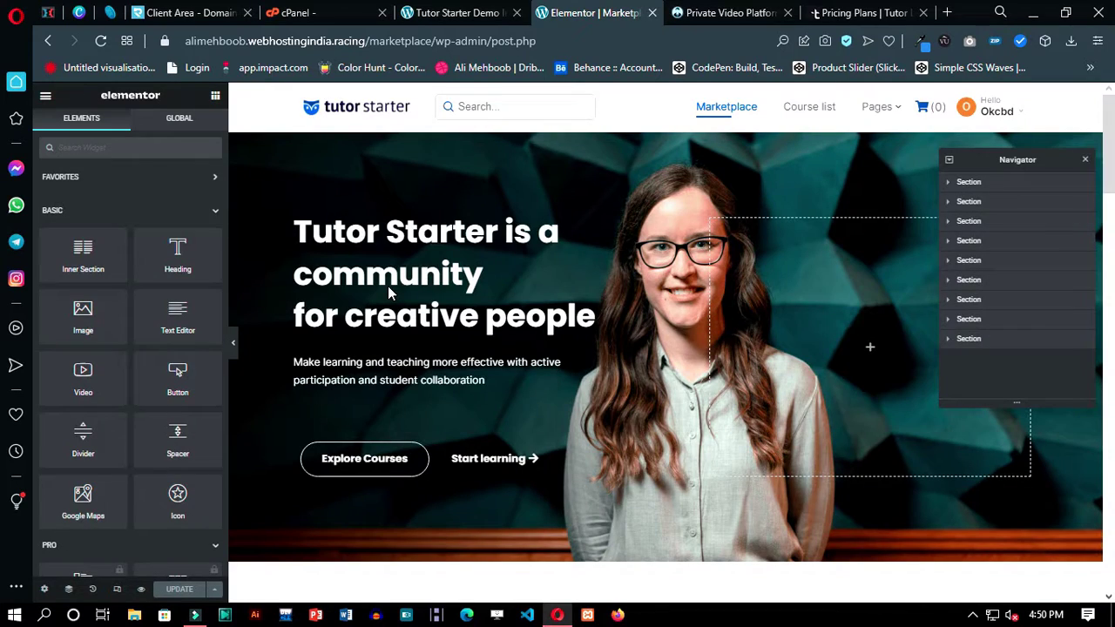
left_click(1085, 161)
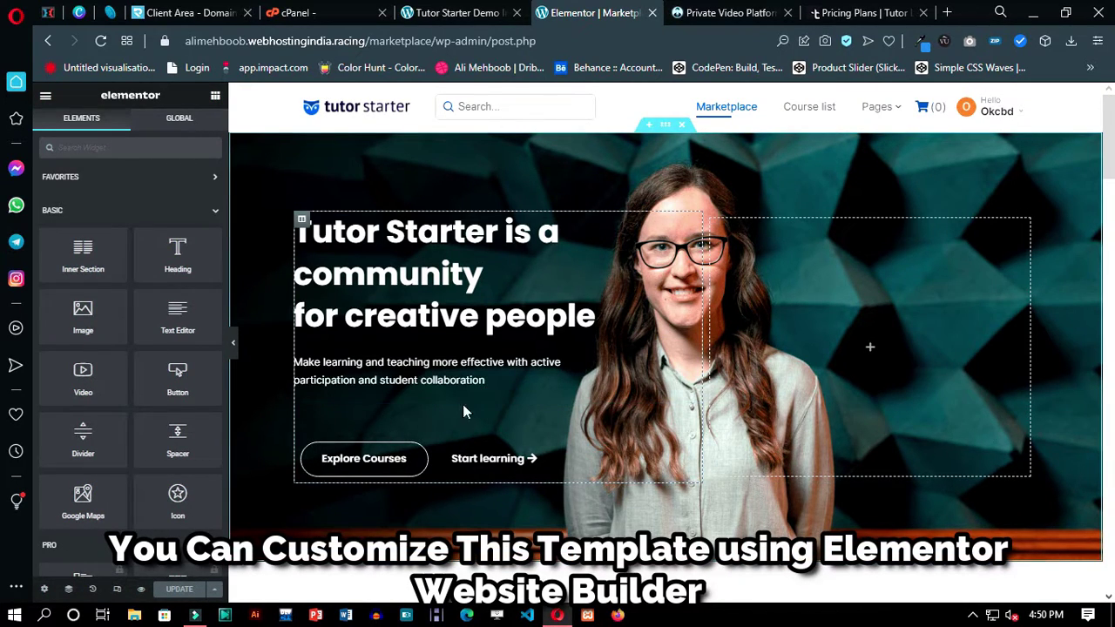
left_click(457, 12)
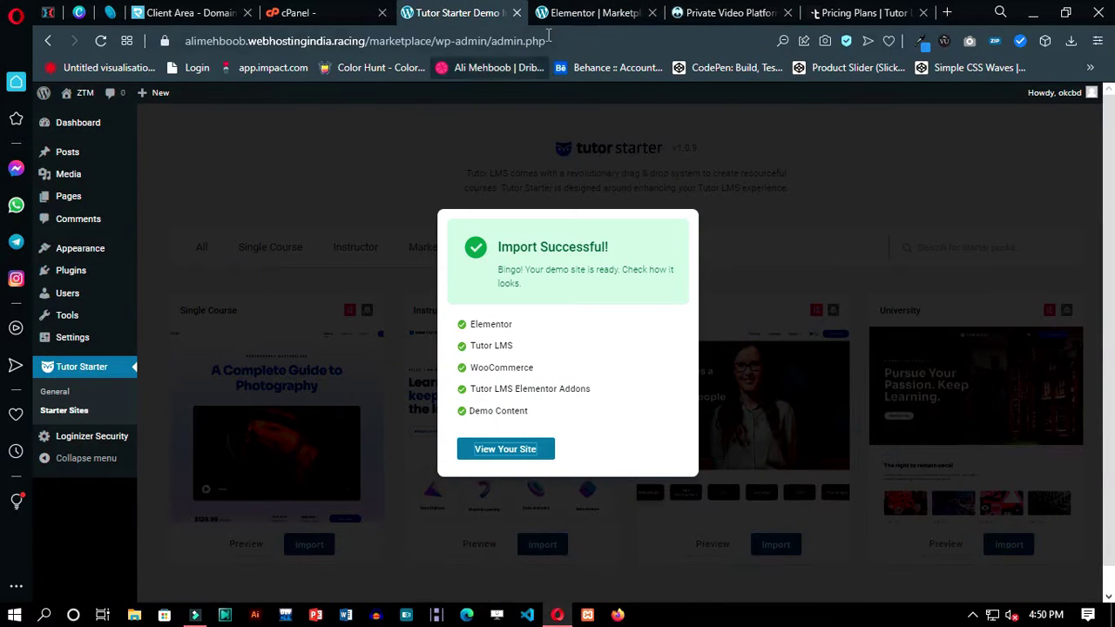
left_click(585, 14)
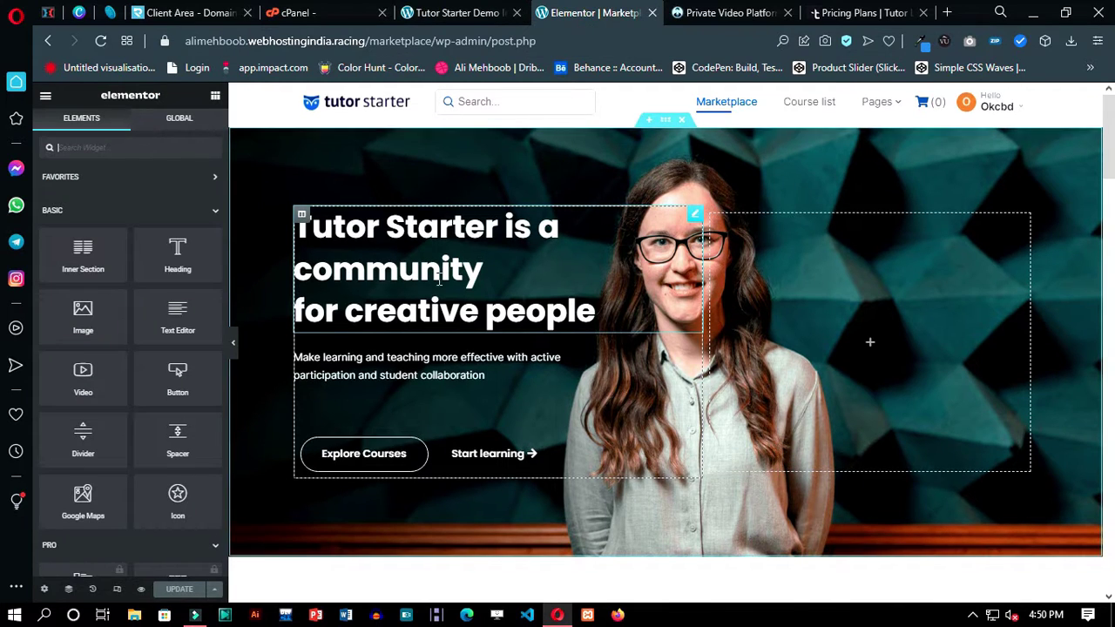
Step: Examine the home page's editable sections in Elementor, from the hero banner down to the footer
scroll(607, 329, "down", 3)
scroll(523, 278, "down", 1)
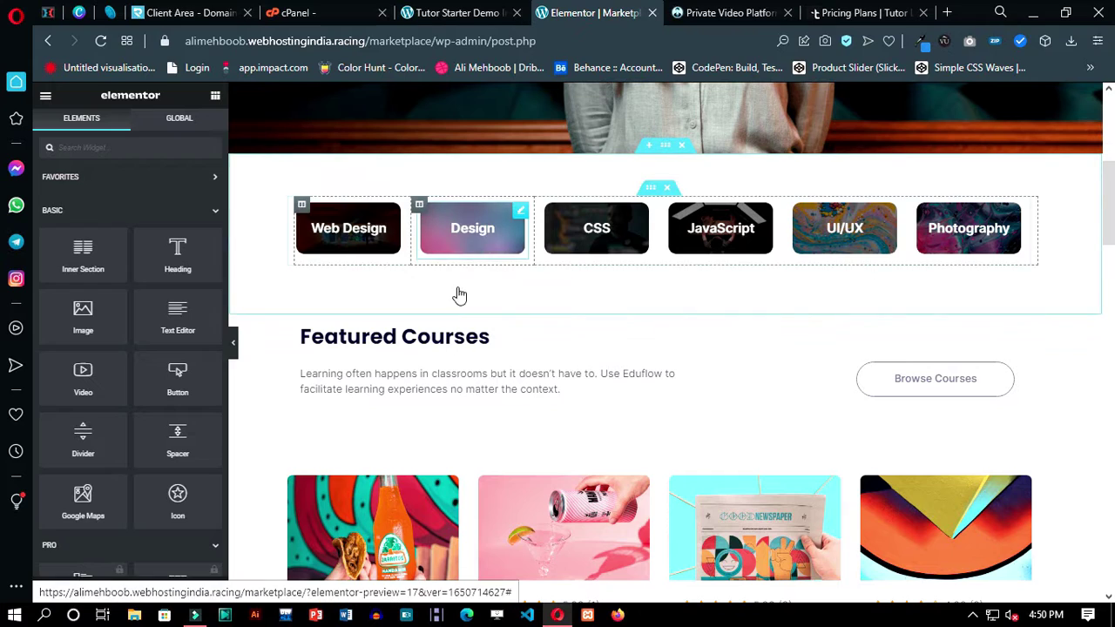
scroll(453, 292, "down", 3)
scroll(375, 314, "down", 10)
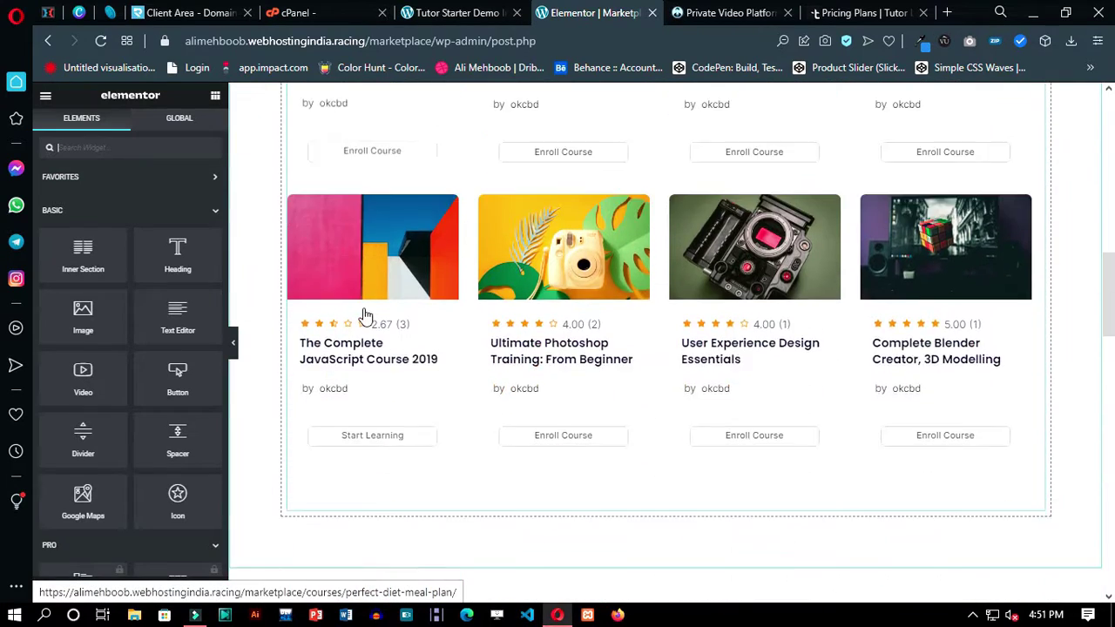
scroll(440, 329, "down", 10)
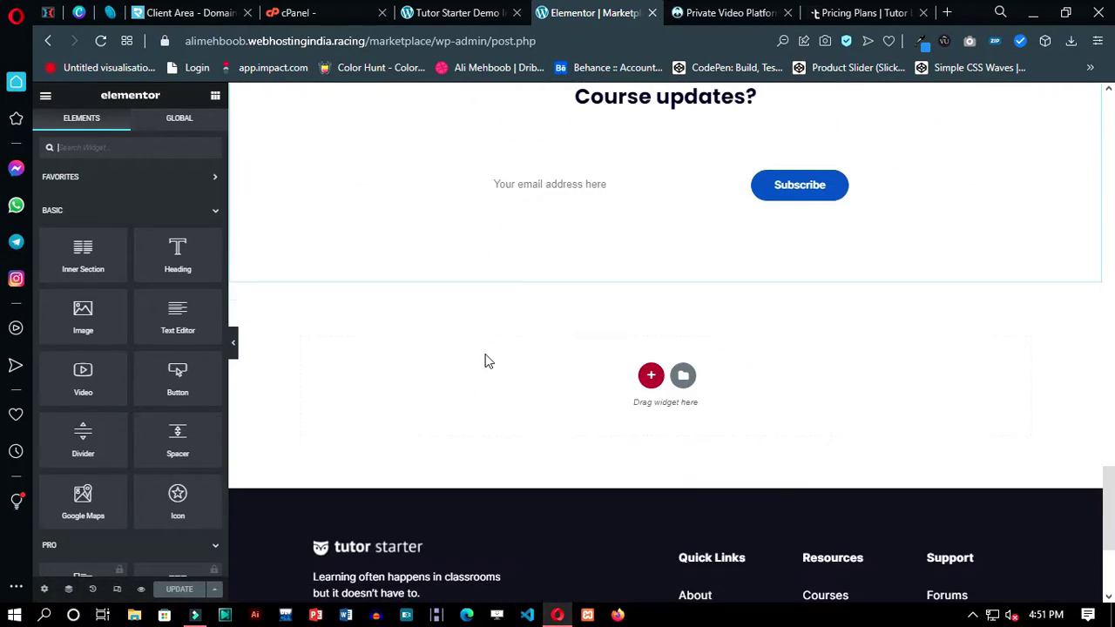
scroll(662, 291, "up", 20)
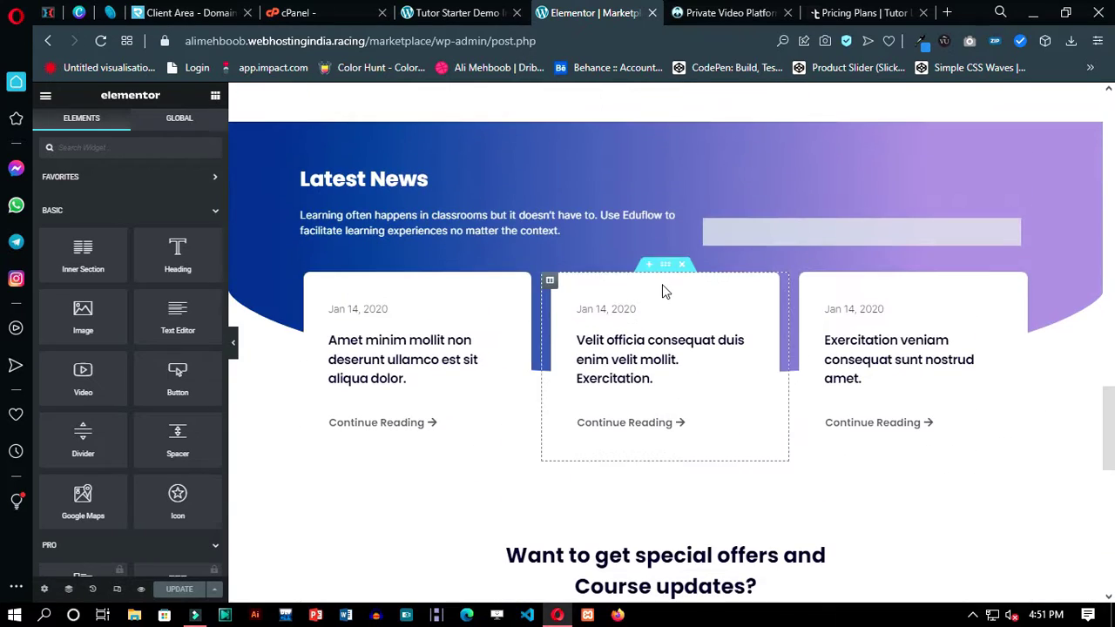
scroll(660, 284, "up", 3)
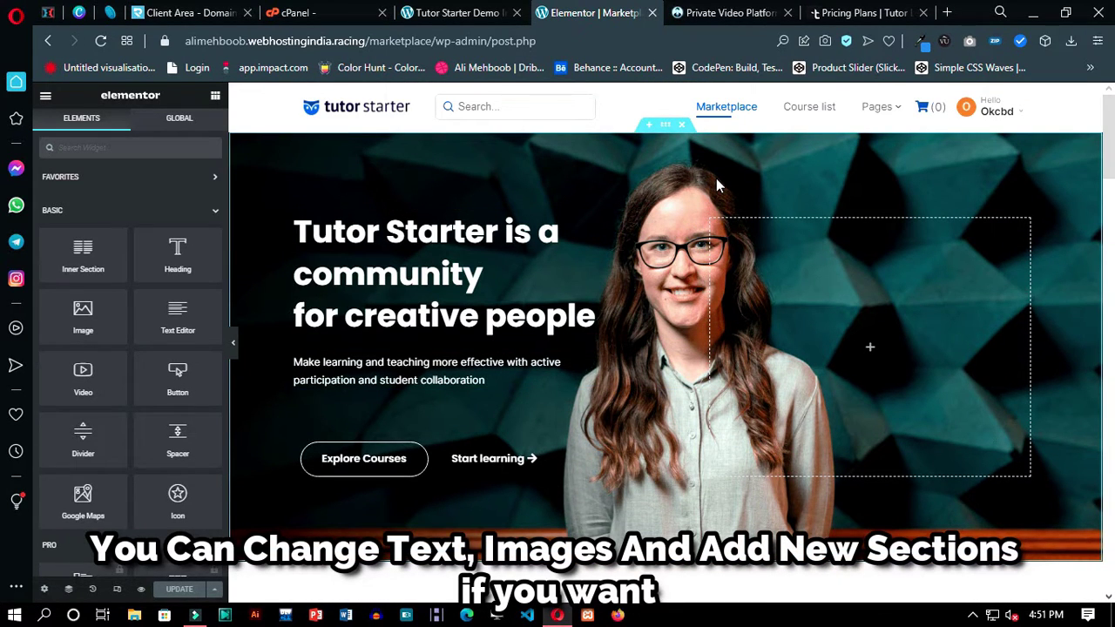
Step: Replace the hero heading's text with "Welcome To TA Versity" and "Your Coding Partner" on two lines
left_click(598, 324)
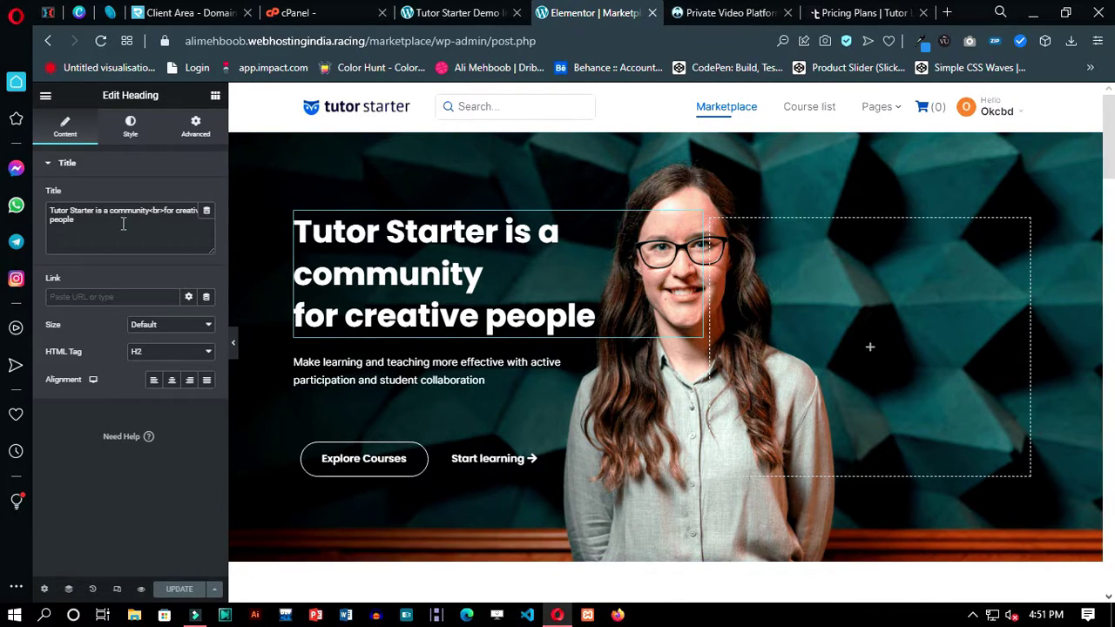
left_click_drag(166, 220, 17, 209)
key("BackSpace")
type("Welcome To TA Versity")
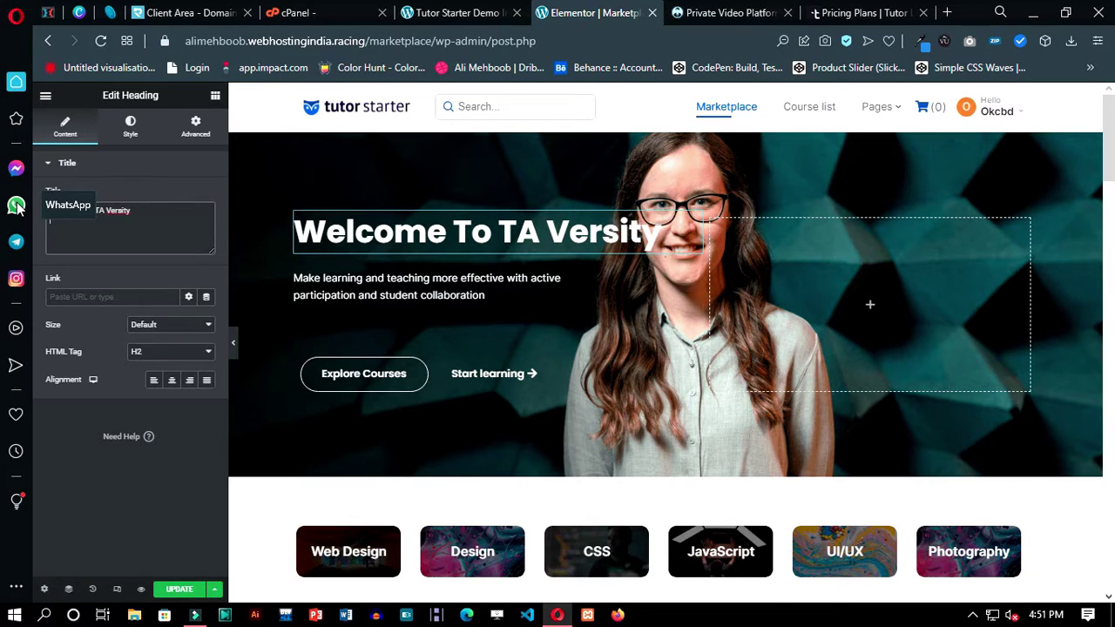
type("Your Coding Partner")
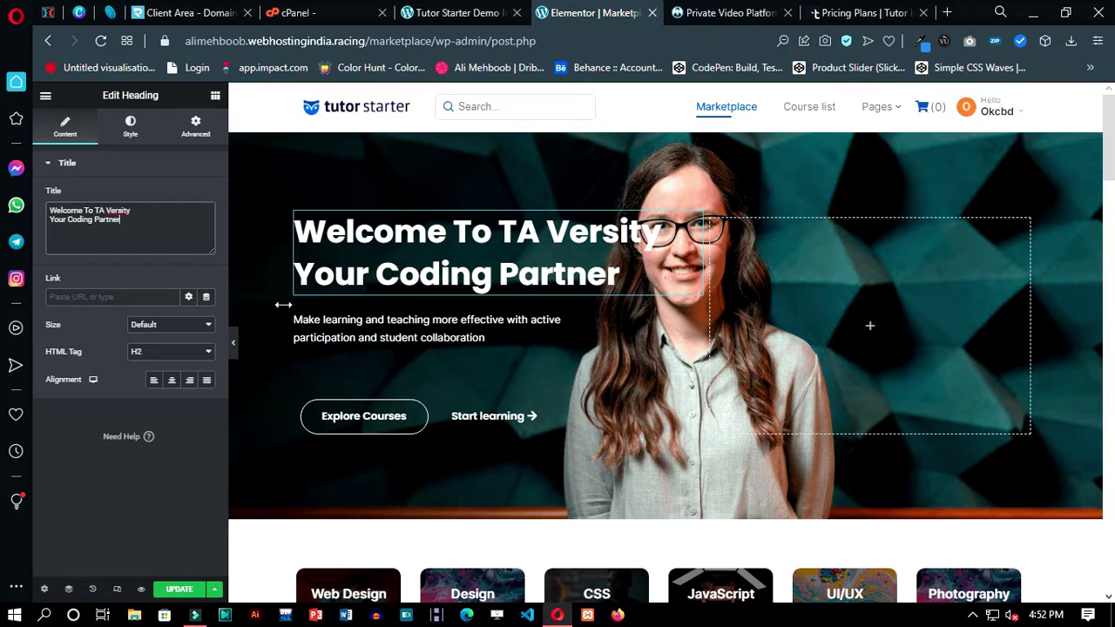
scroll(677, 325, "down", 2)
scroll(531, 317, "up", 2)
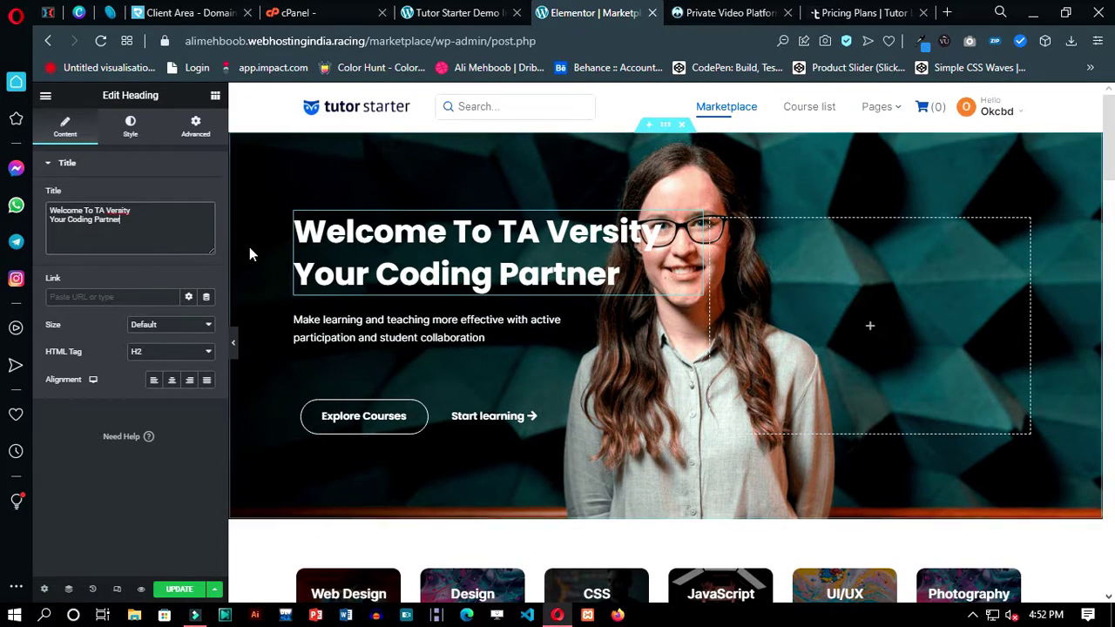
Step: Clear the hero heading's new text, undo the heading changes to restore its original wording, and update the page
key("BackSpace")
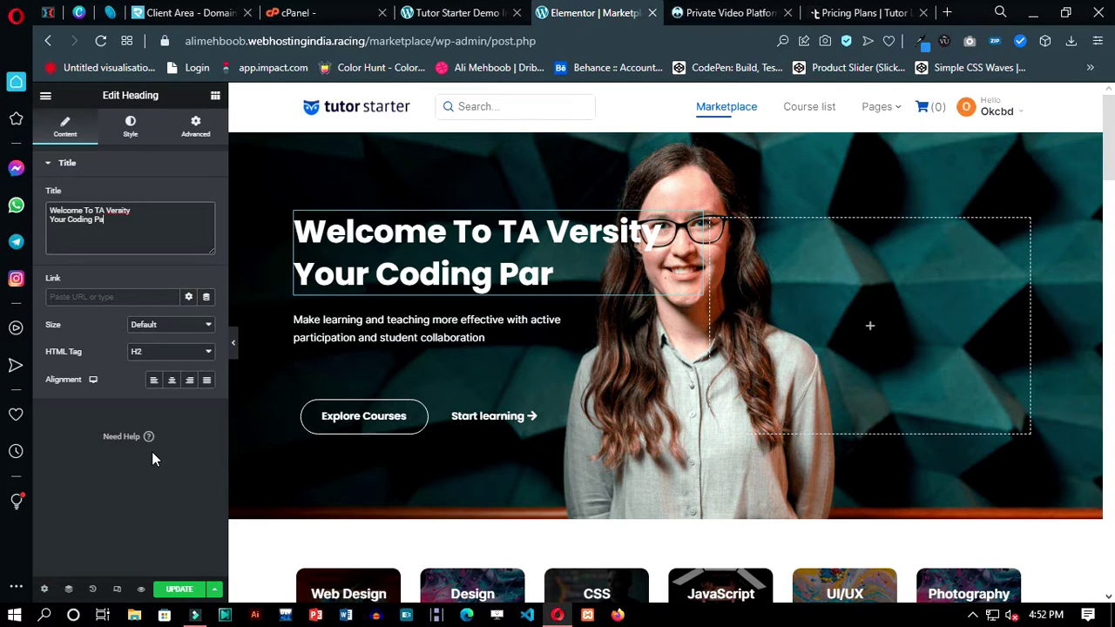
key("BackSpace")
key("BackSpace")
key("BackSpace")
key("BackSpace")
key("BackSpace")
key("BackSpace")
key("BackSpace")
key("BackSpace")
key("BackSpace")
key("BackSpace")
key("BackSpace")
key("BackSpace")
key("BackSpace")
key("BackSpace")
key("BackSpace")
key("BackSpace")
key("BackSpace")
key("BackSpace")
key("BackSpace")
key("BackSpace")
key("ctrl+z")
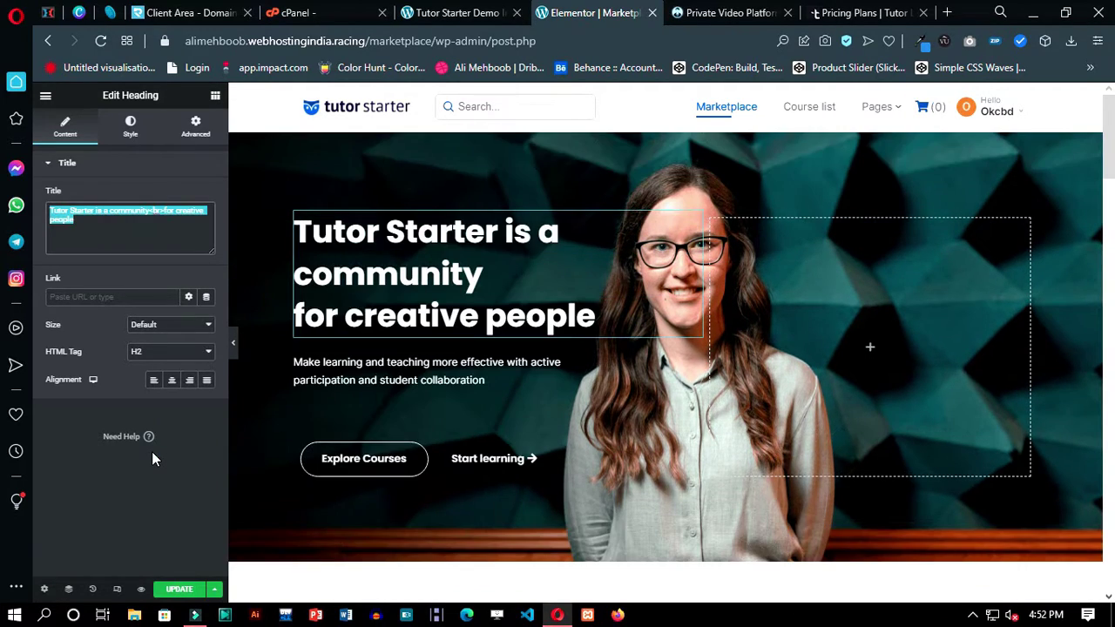
left_click(180, 589)
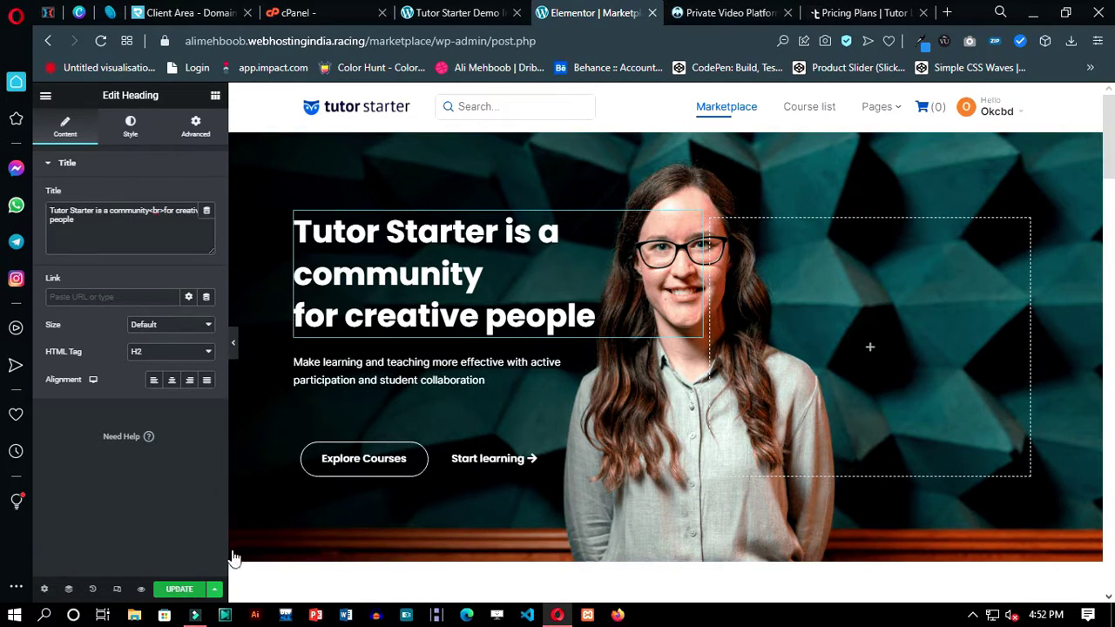
Step: Add a Video widget to the empty column beside the hero heading
scroll(438, 409, "down", 1)
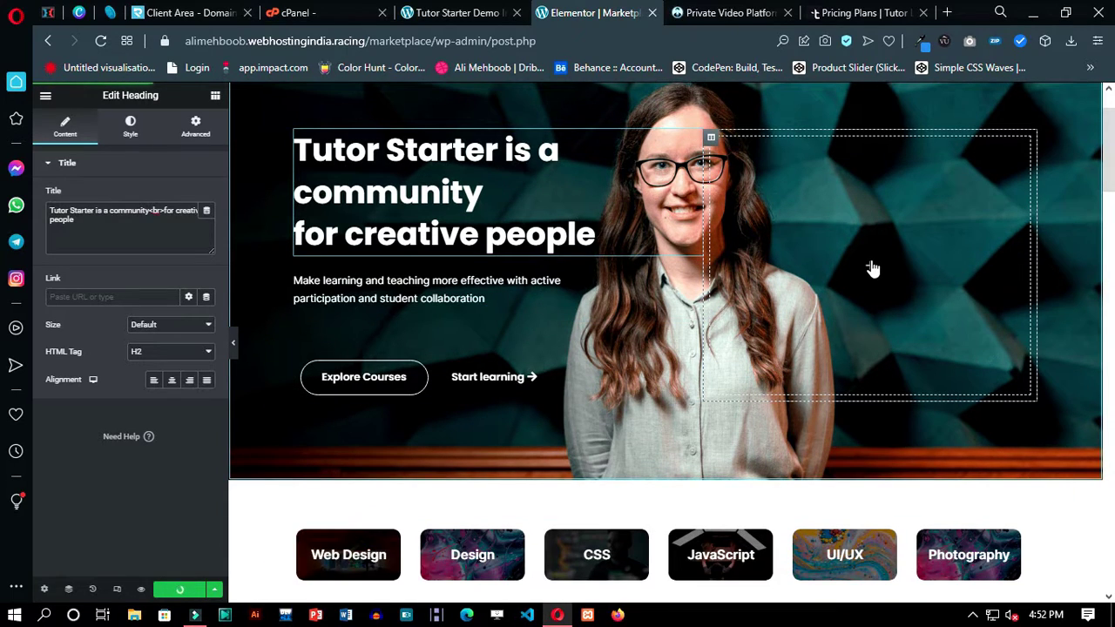
left_click(871, 266)
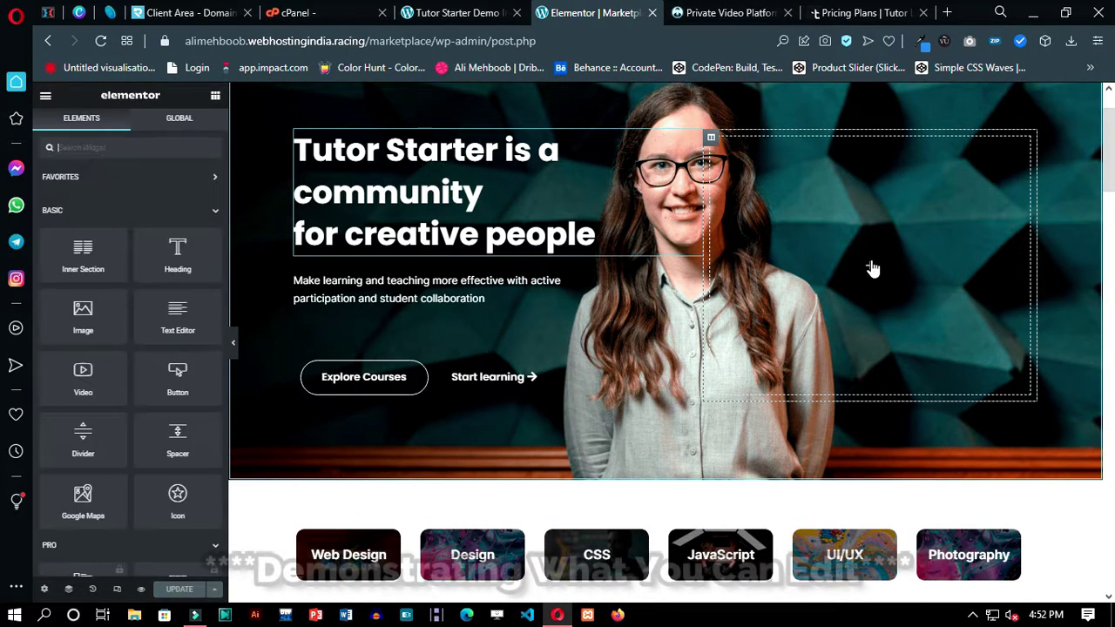
scroll(130, 348, "down", 1)
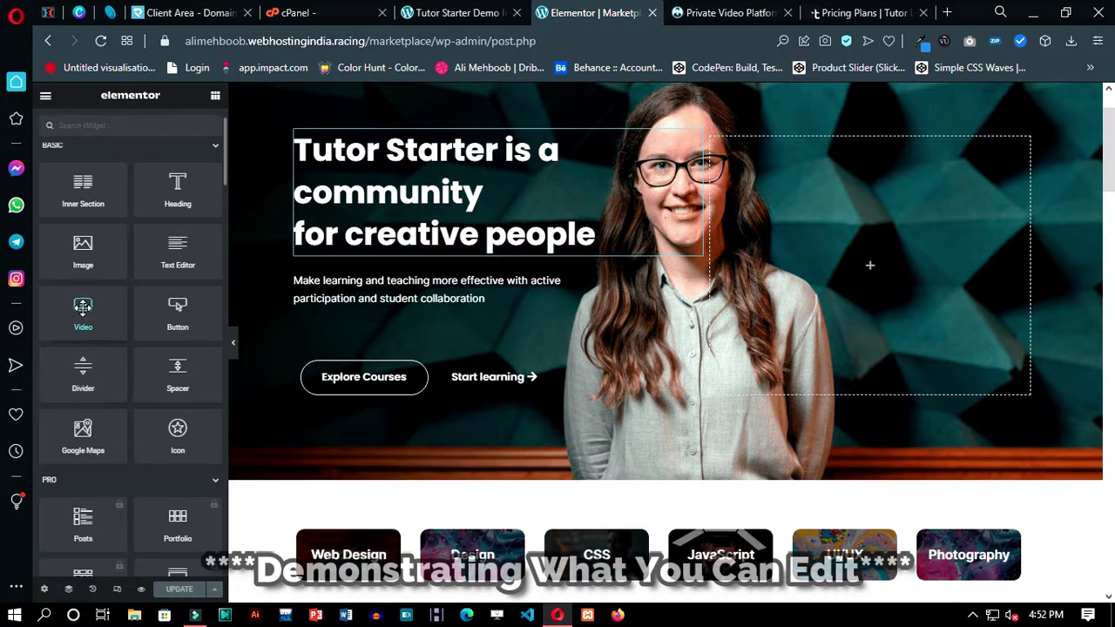
left_click_drag(83, 311, 936, 259)
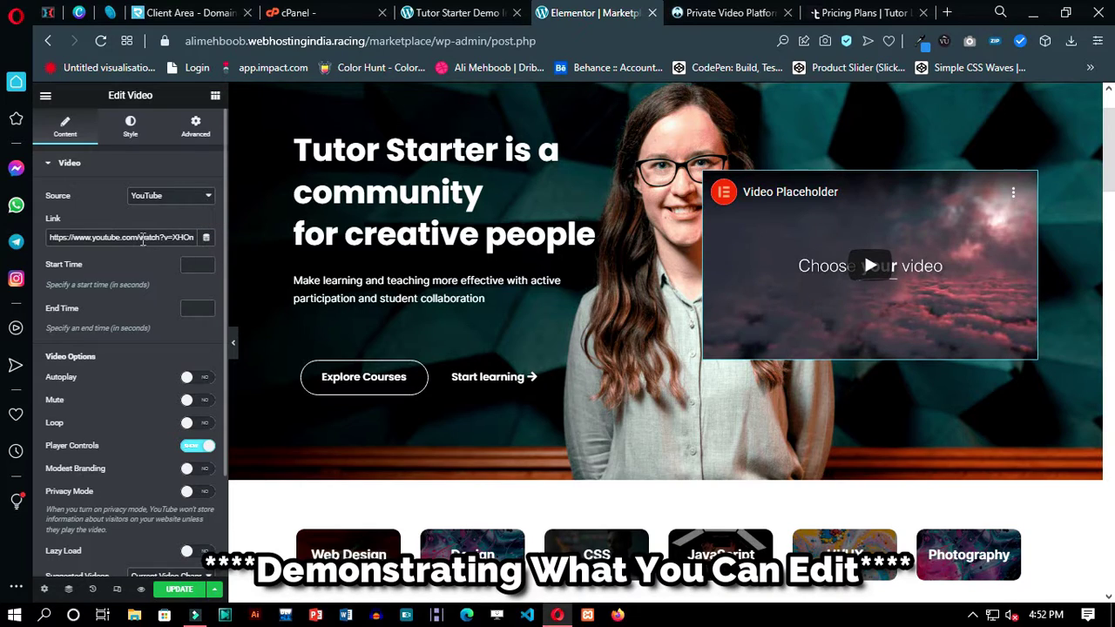
Step: Clear the placeholder YouTube link from the Video widget
key("BackSpace")
key("ctrl+a")
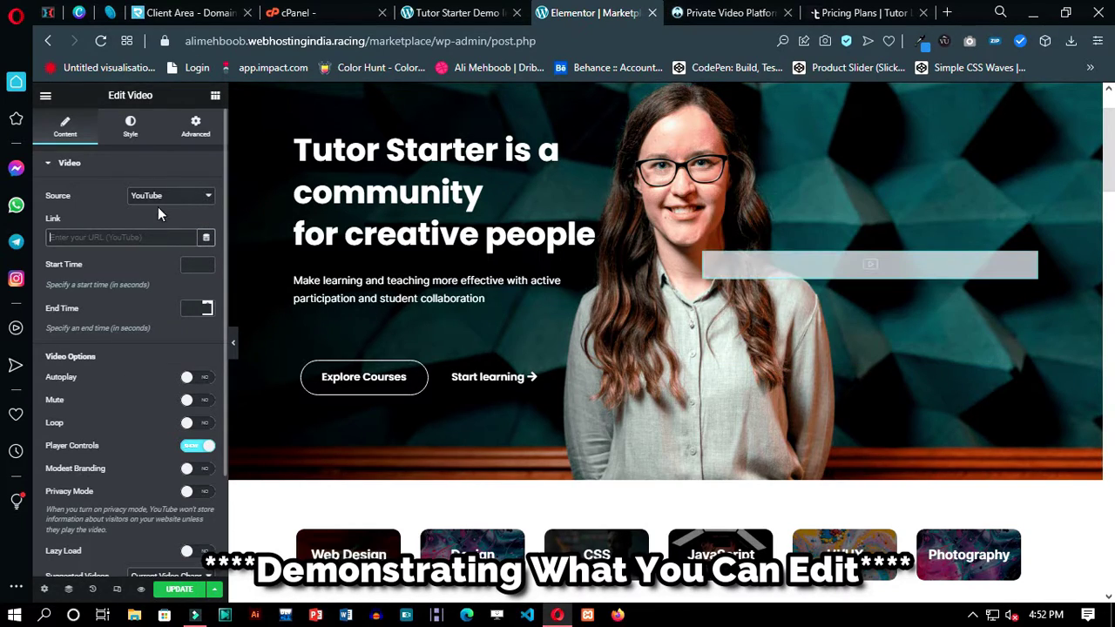
Step: Try the Self Hosted source for the Video widget and switch it back to YouTube
left_click(206, 197)
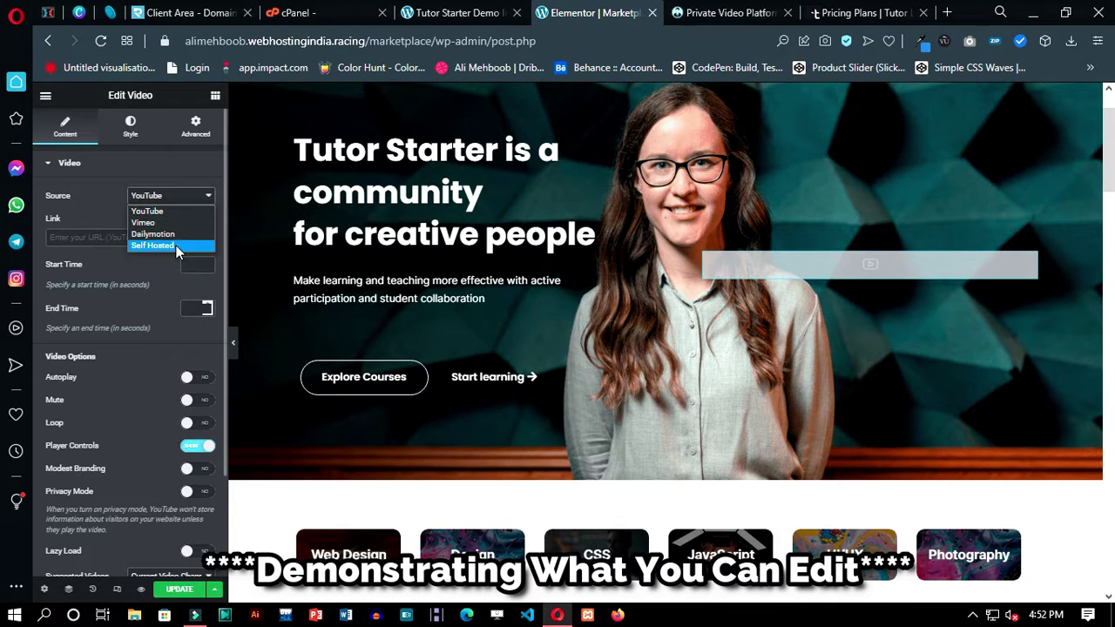
left_click(153, 246)
left_click(170, 196)
left_click(147, 211)
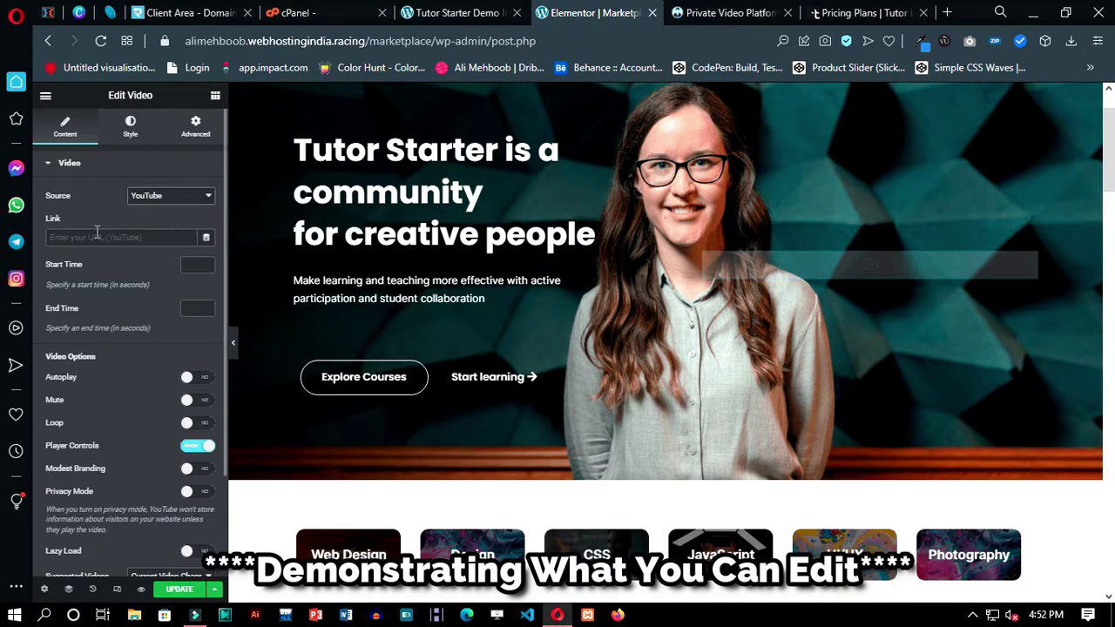
left_click(185, 206)
left_click(180, 243)
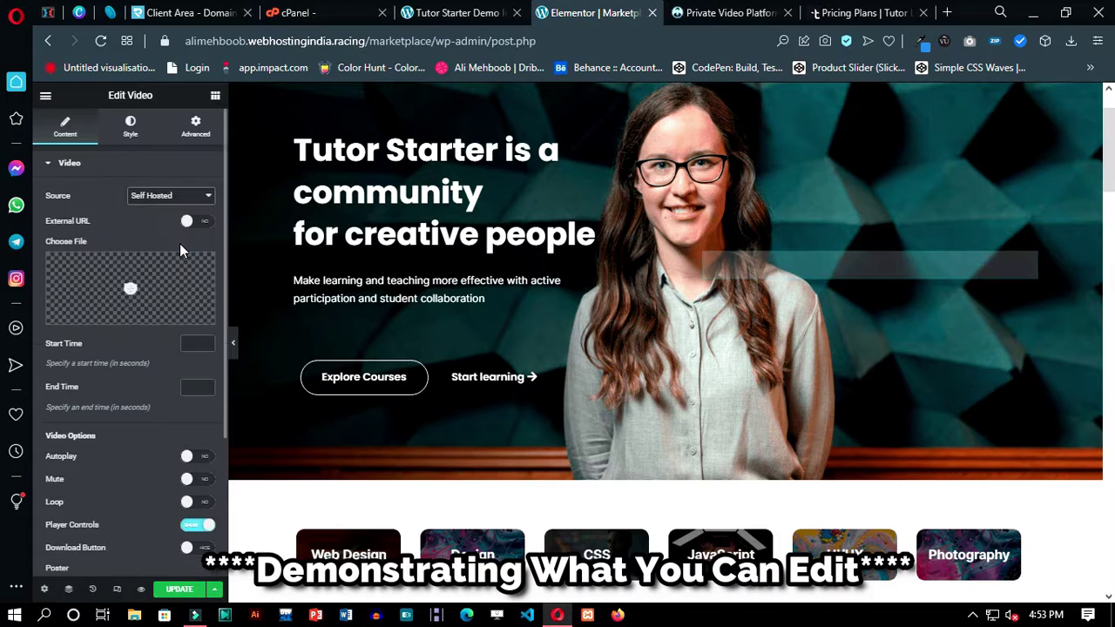
left_click(188, 197)
left_click(184, 212)
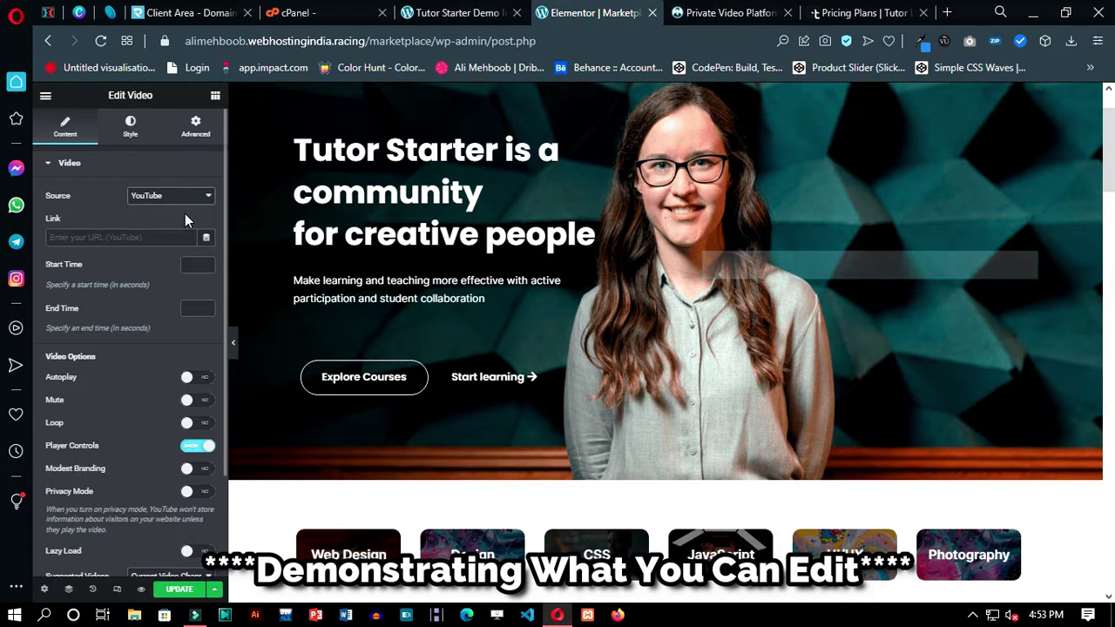
left_click(160, 240)
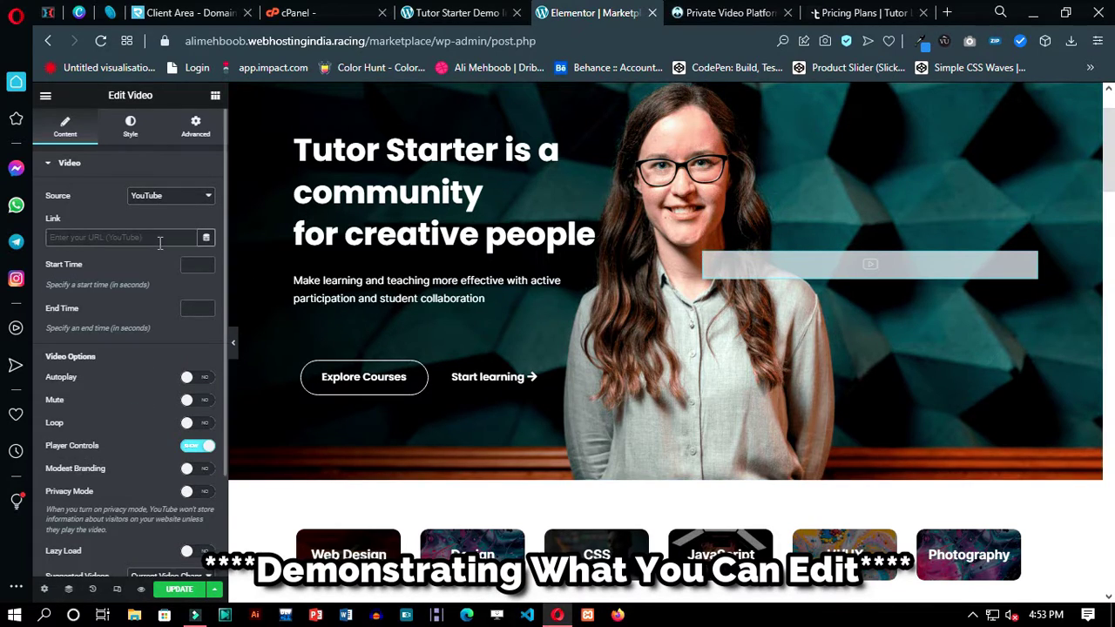
type("https://youtu.be/iJq6r2D_ak0")
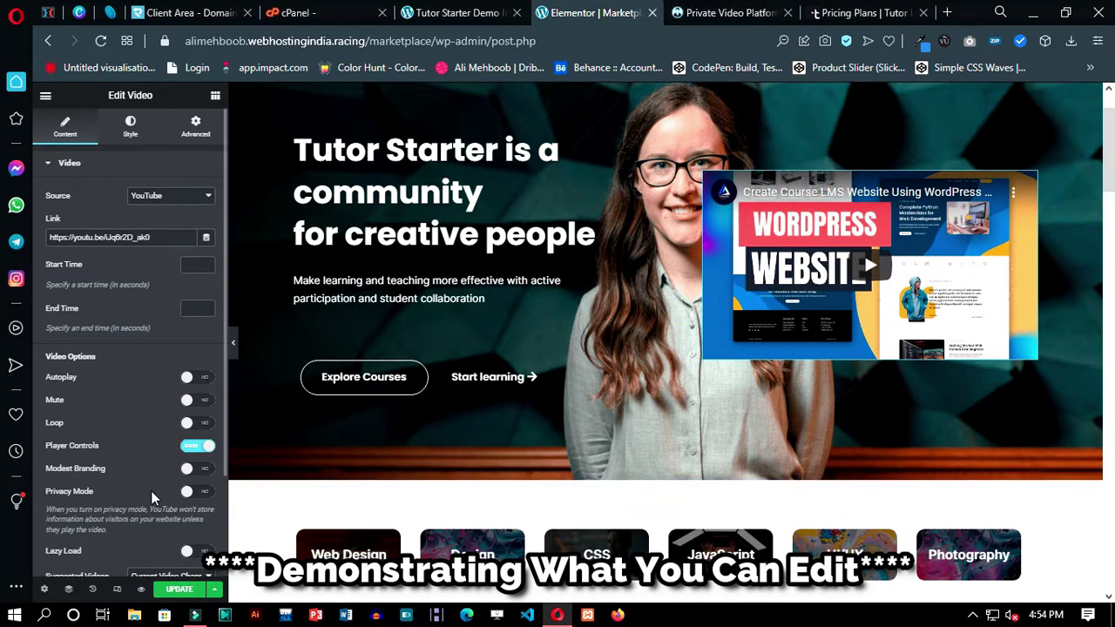
scroll(151, 490, "down", 2)
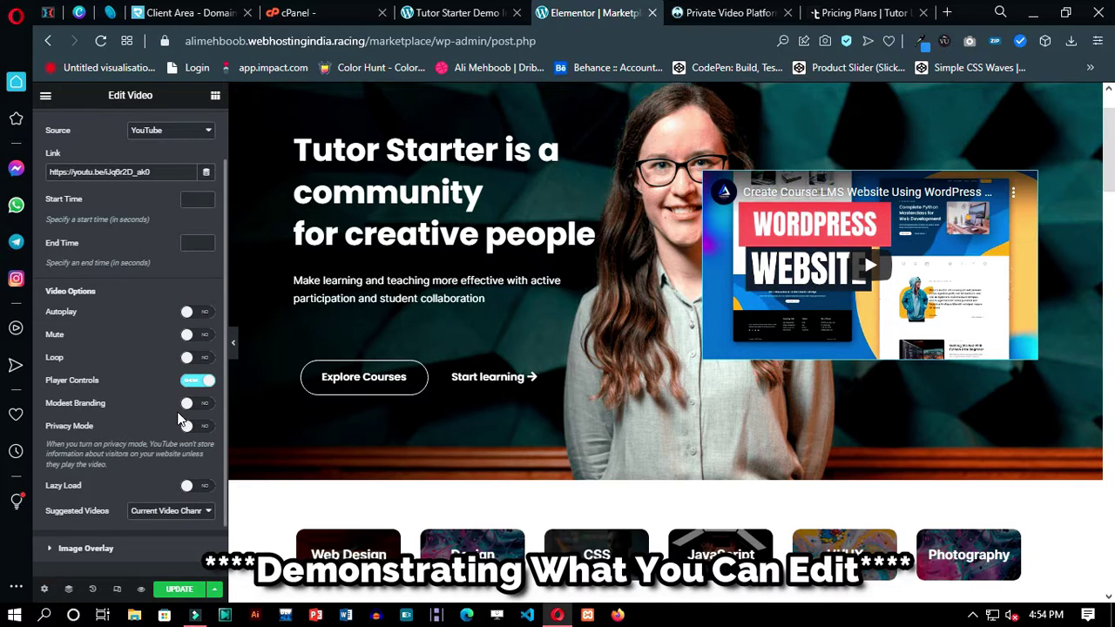
scroll(155, 526, "down", 2)
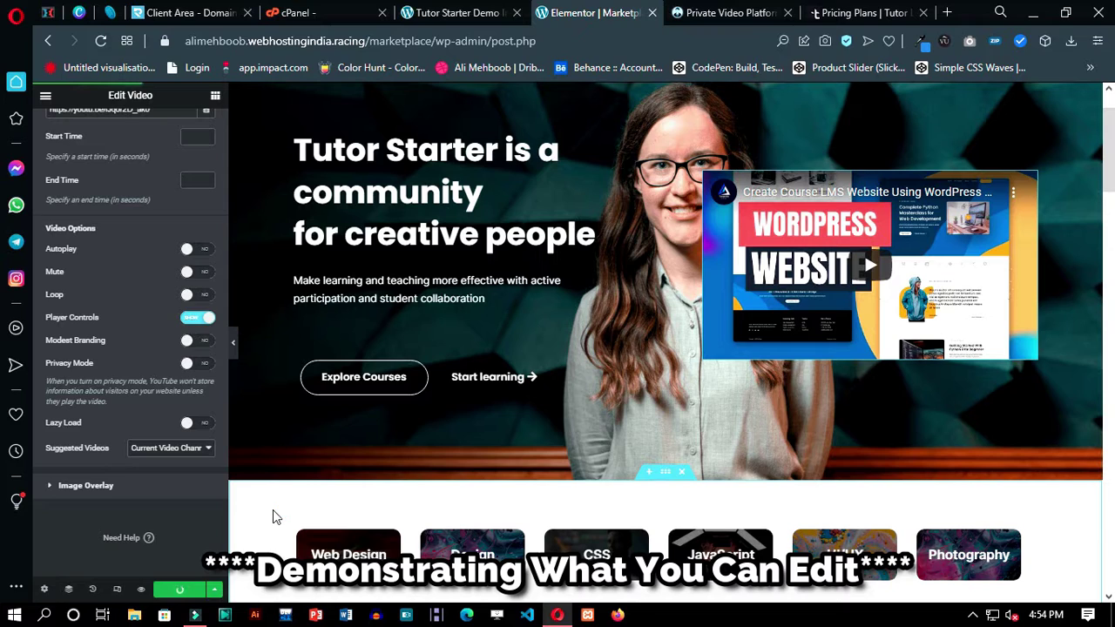
Step: Examine the home page's sections down to the footer and the column structures offered for a new section, without adding one
scroll(361, 398, "down", 7)
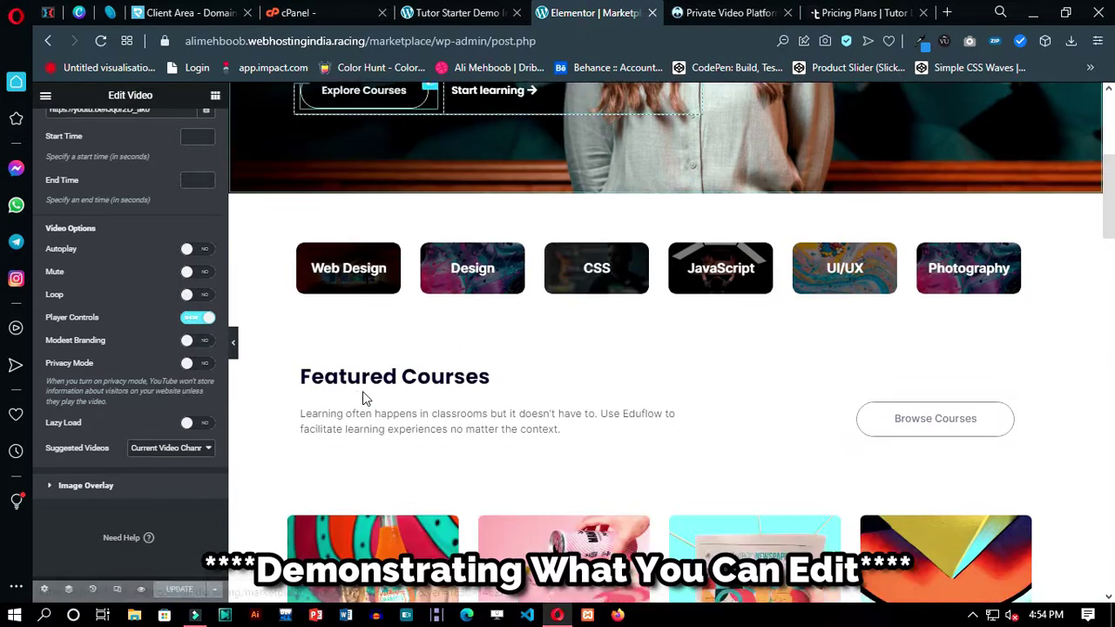
scroll(363, 392, "up", 3)
scroll(366, 392, "down", 5)
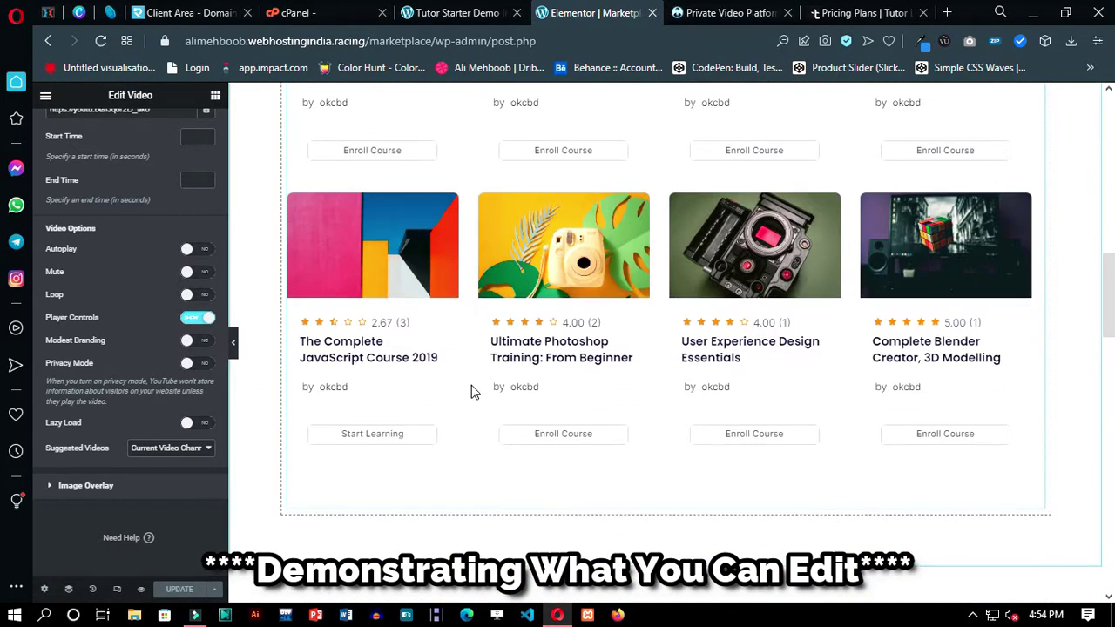
scroll(471, 391, "up", 6)
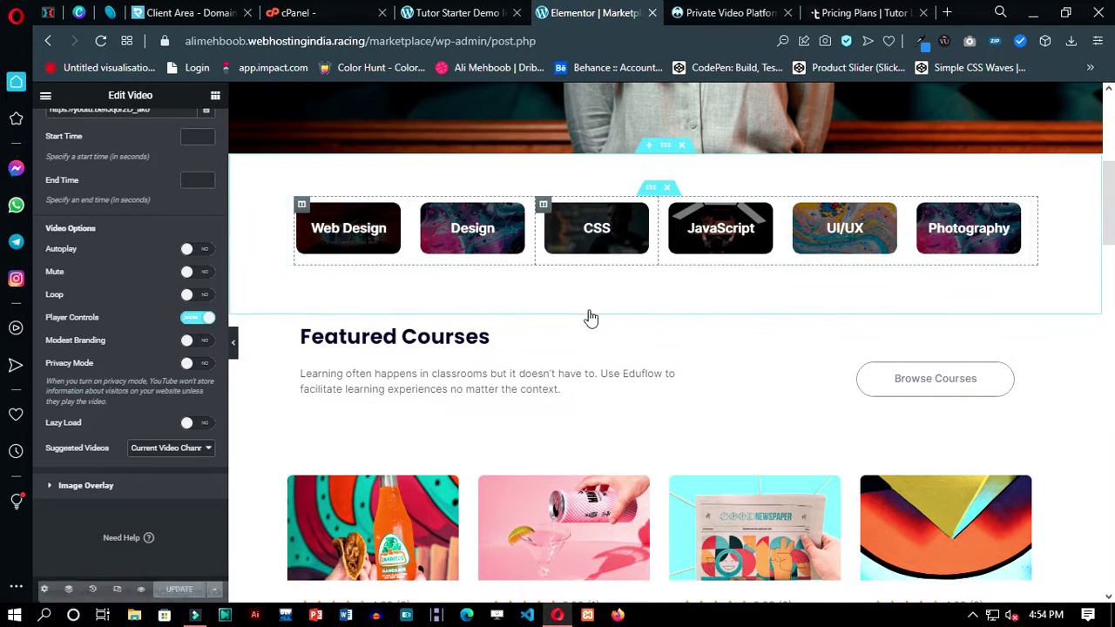
scroll(592, 318, "down", 10)
scroll(598, 322, "down", 10)
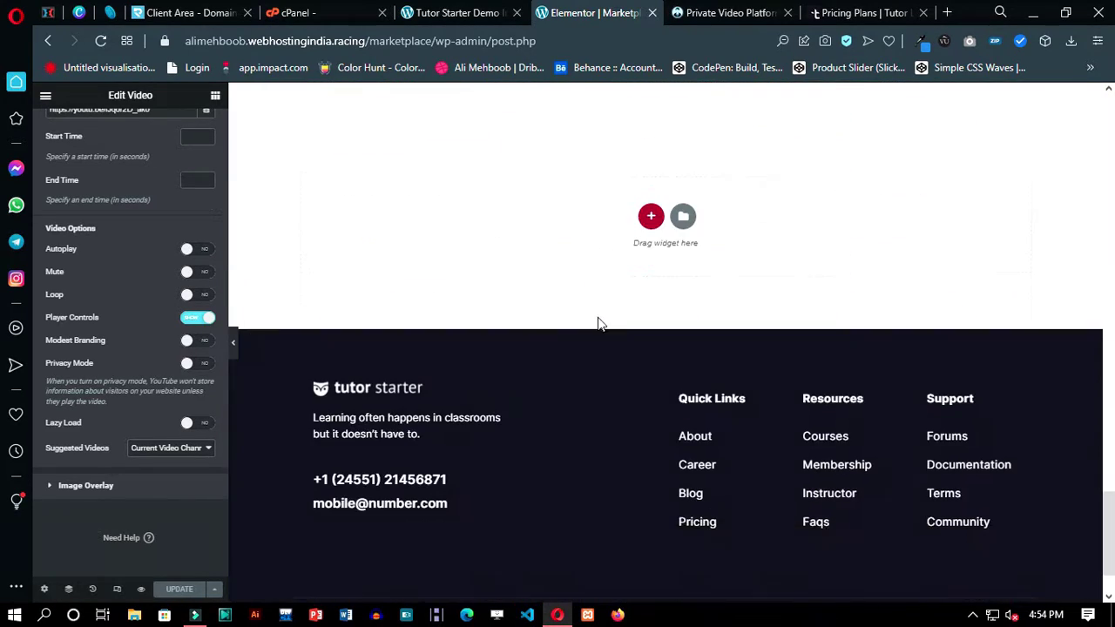
left_click(649, 216)
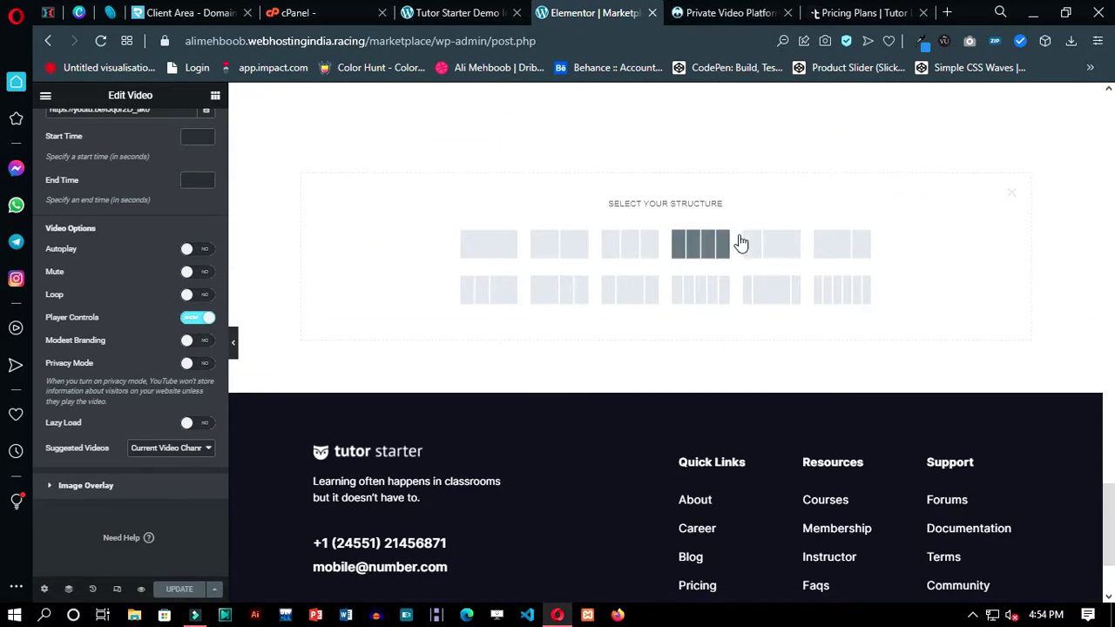
left_click(1012, 193)
scroll(542, 268, "up", 5)
scroll(542, 268, "up", 15)
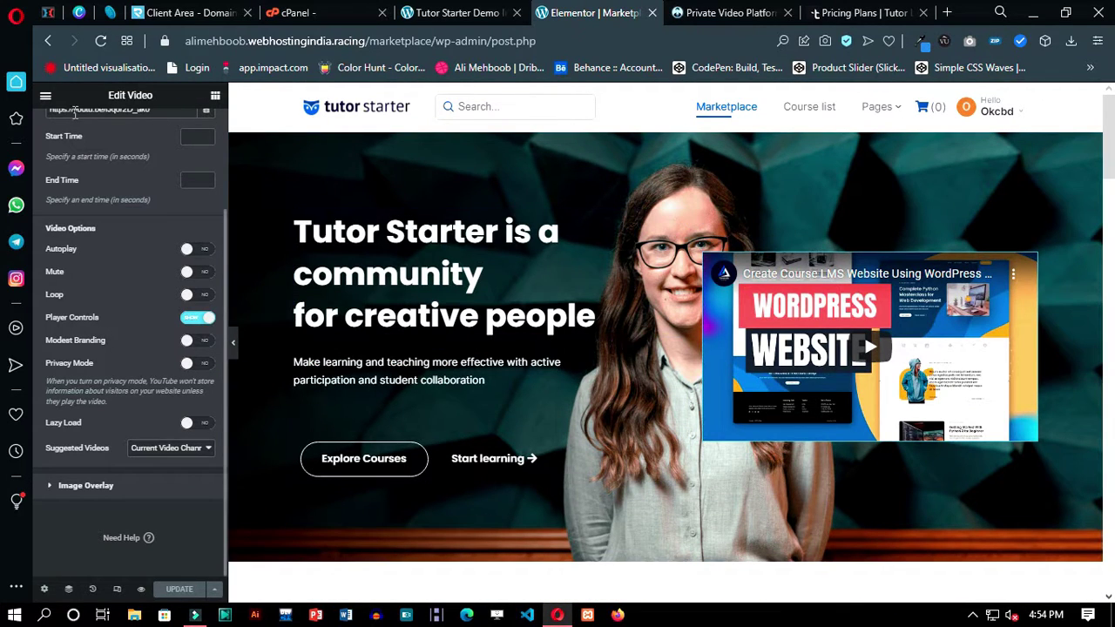
Step: Go back to the live marketplace page and examine the hero video and the sections below it
left_click(54, 35)
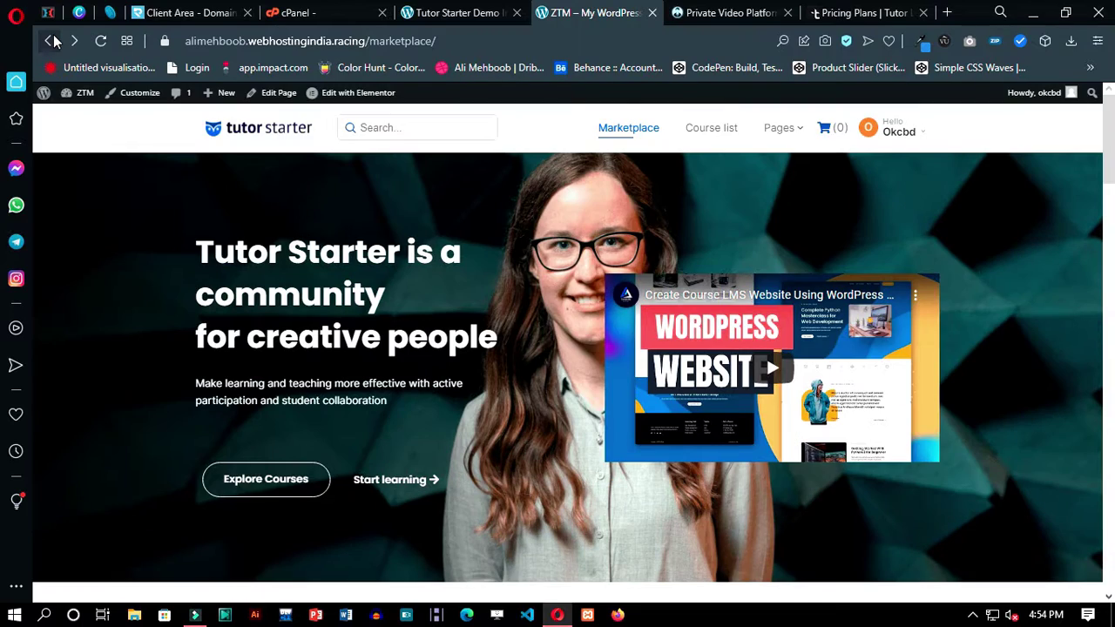
scroll(388, 336, "down", 2)
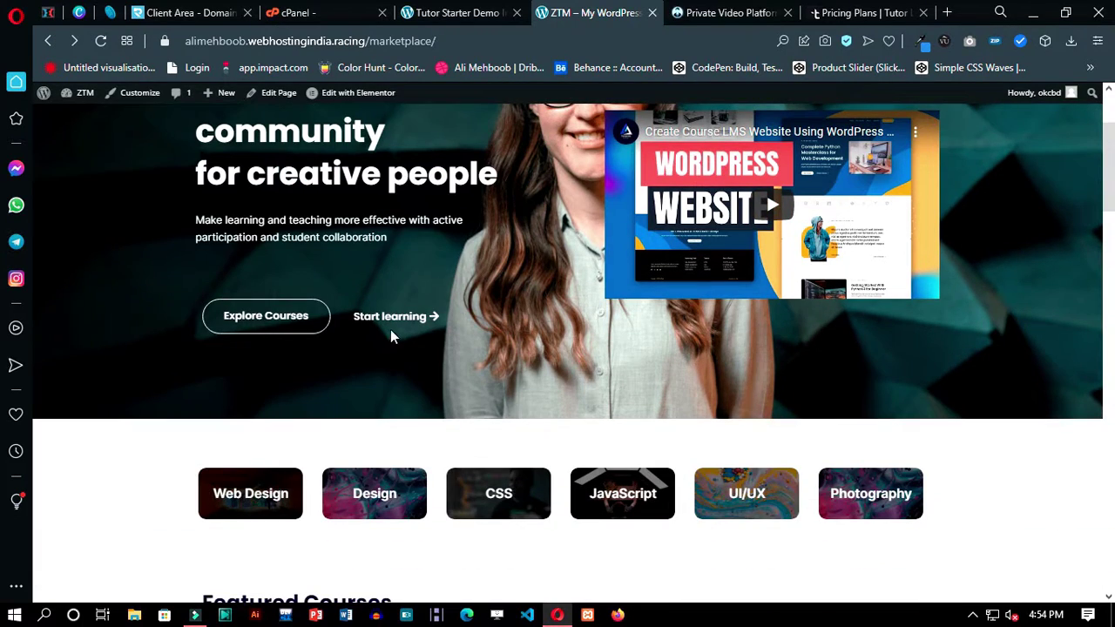
scroll(390, 336, "down", 4)
scroll(481, 316, "up", 6)
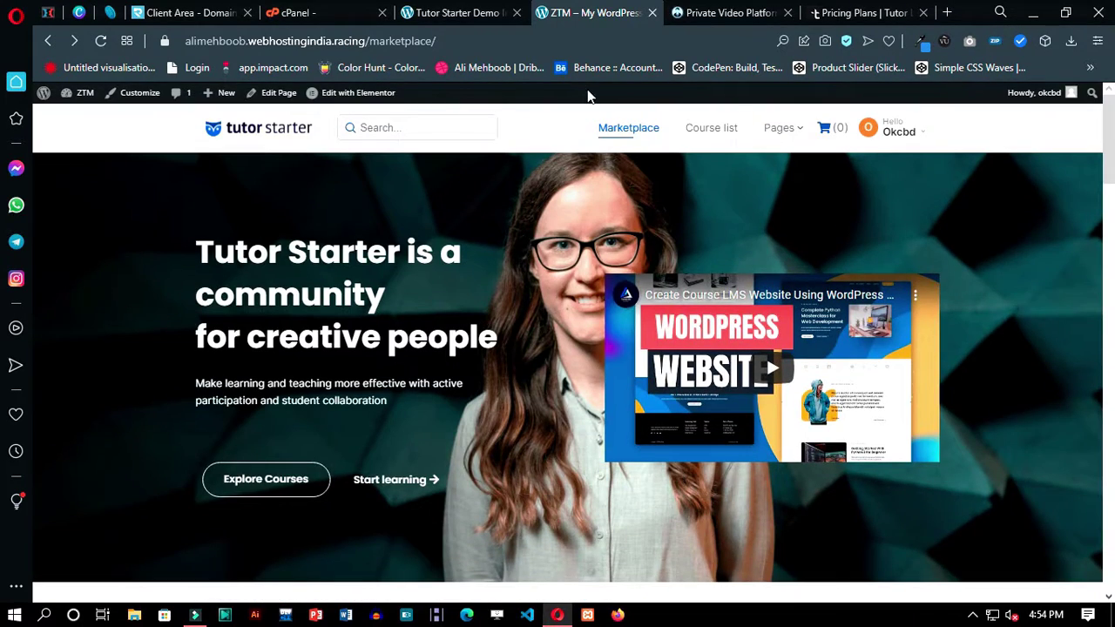
Step: Reload the WordPress dashboard in the demo import page and check the Tutor LMS entries among the installed plugins
left_click(453, 12)
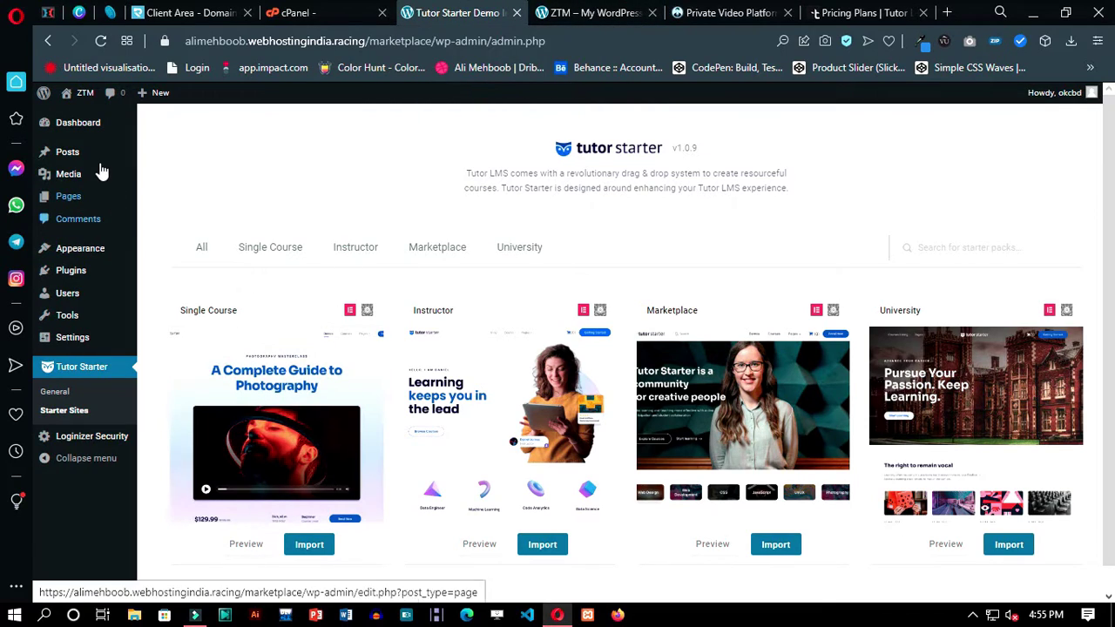
left_click(99, 40)
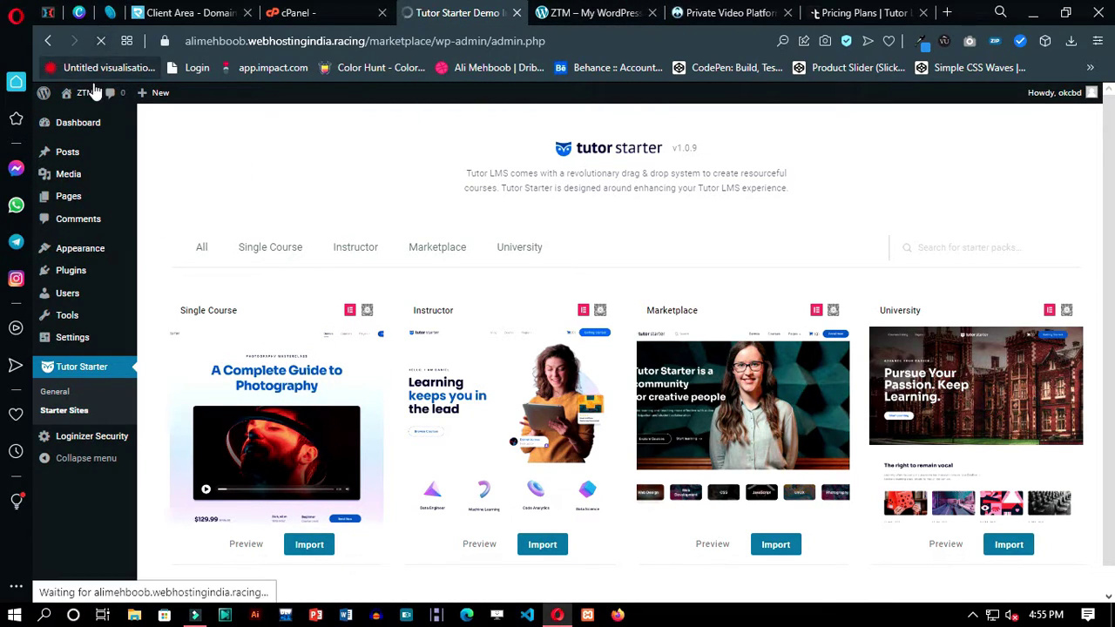
mouse_move(63, 142)
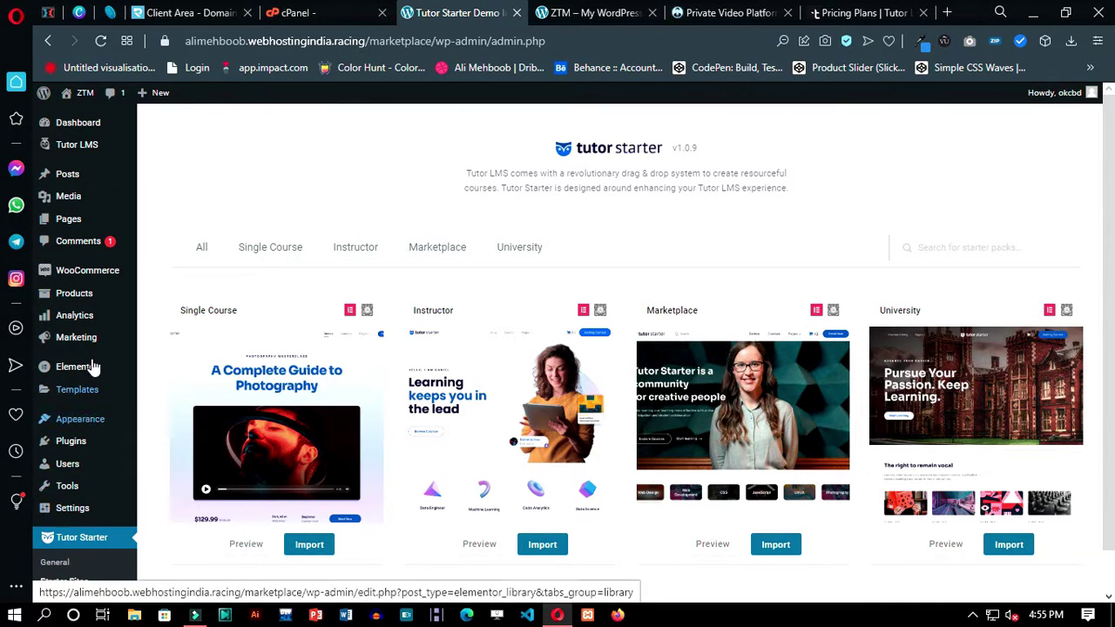
mouse_move(111, 314)
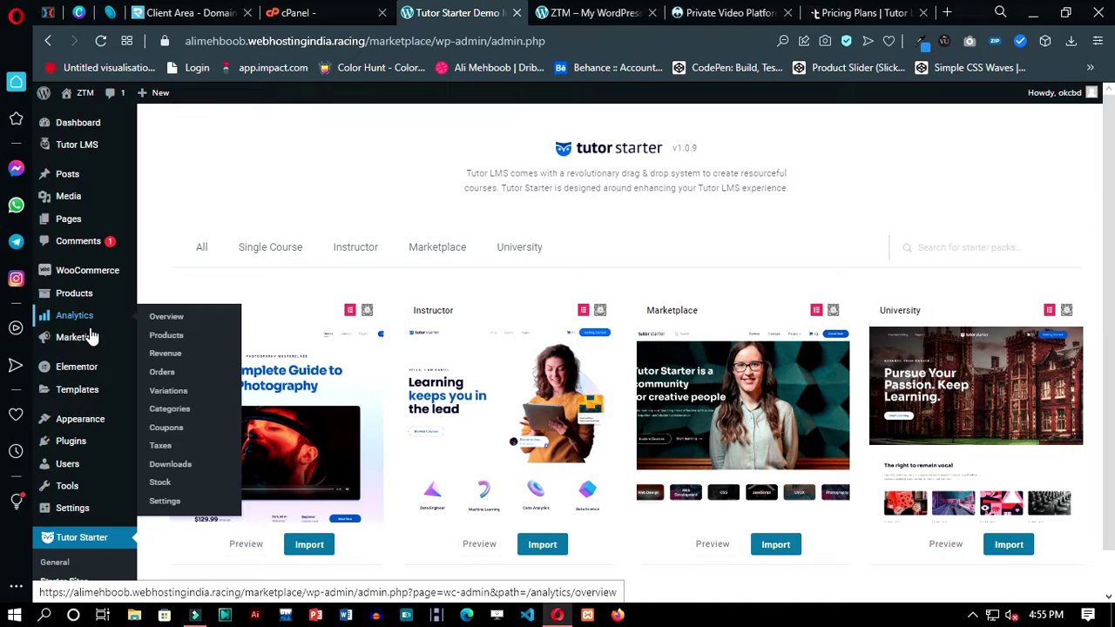
mouse_move(137, 452)
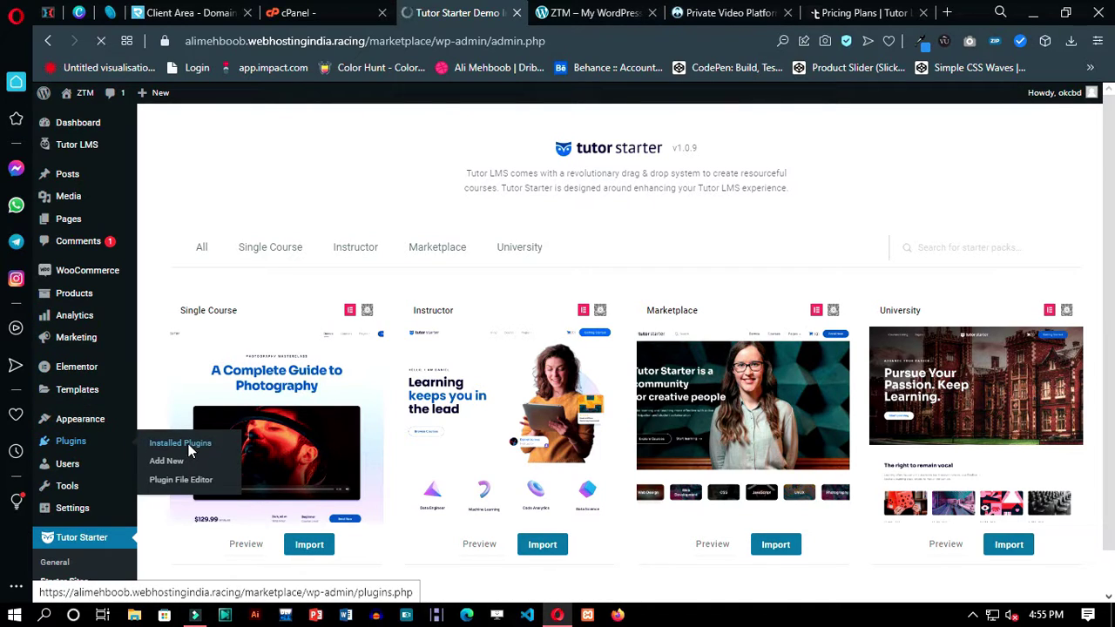
scroll(218, 425, "down", 3)
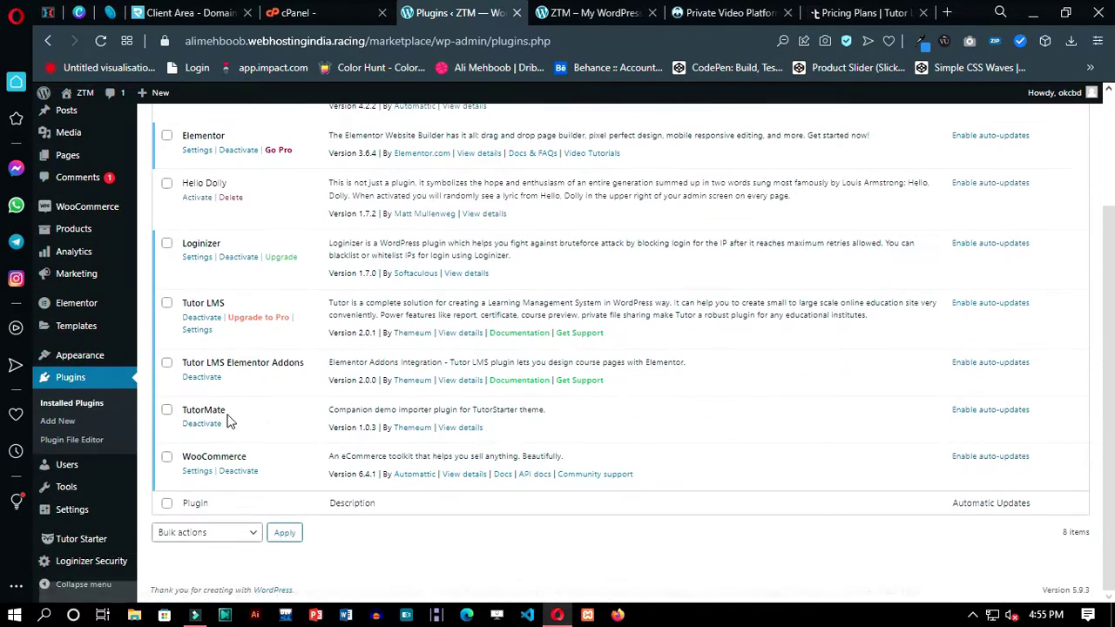
left_click_drag(294, 319, 231, 304)
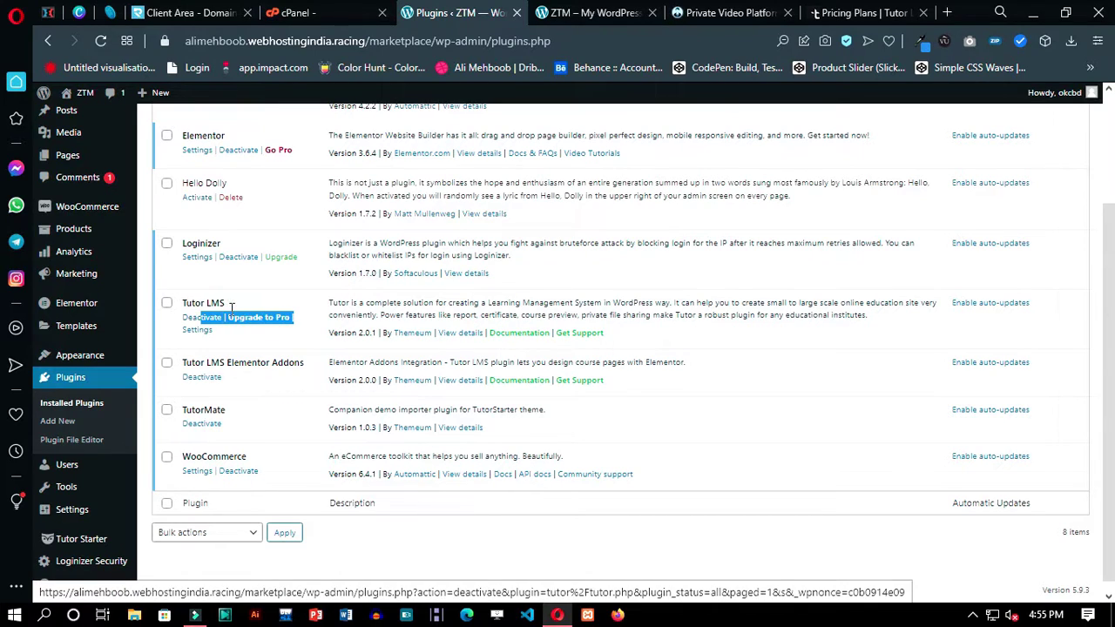
scroll(79, 136, "up", 3)
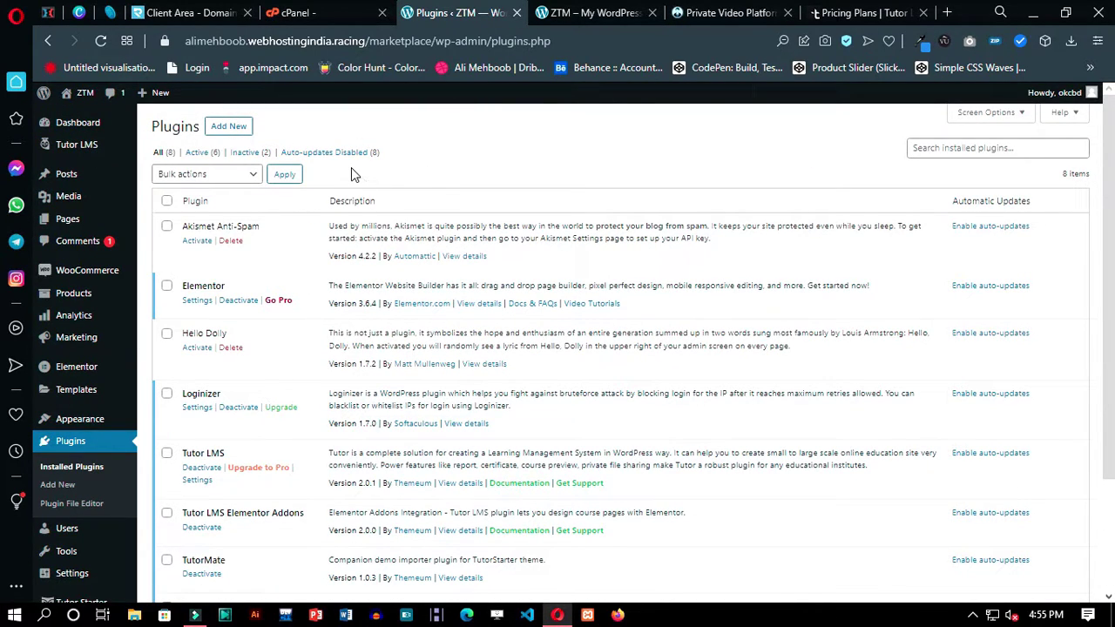
Step: Switch to the DomainRacer client area and locate the Tutor LMS Pro 1.9.4 download for the hosting product
left_click(187, 12)
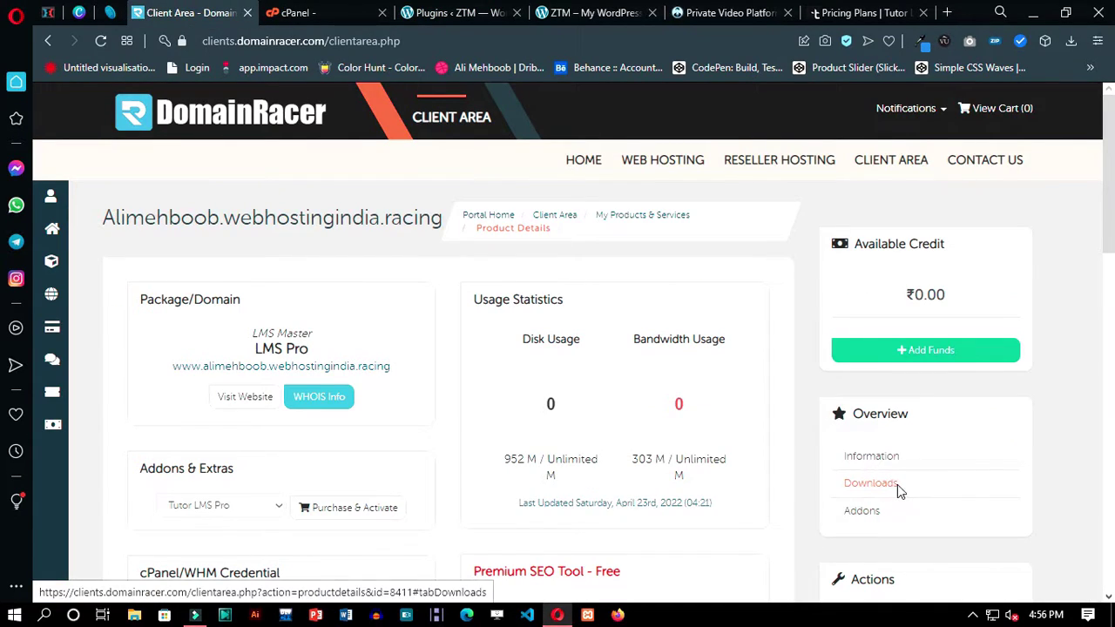
left_click(898, 485)
left_click_drag(315, 387, 161, 376)
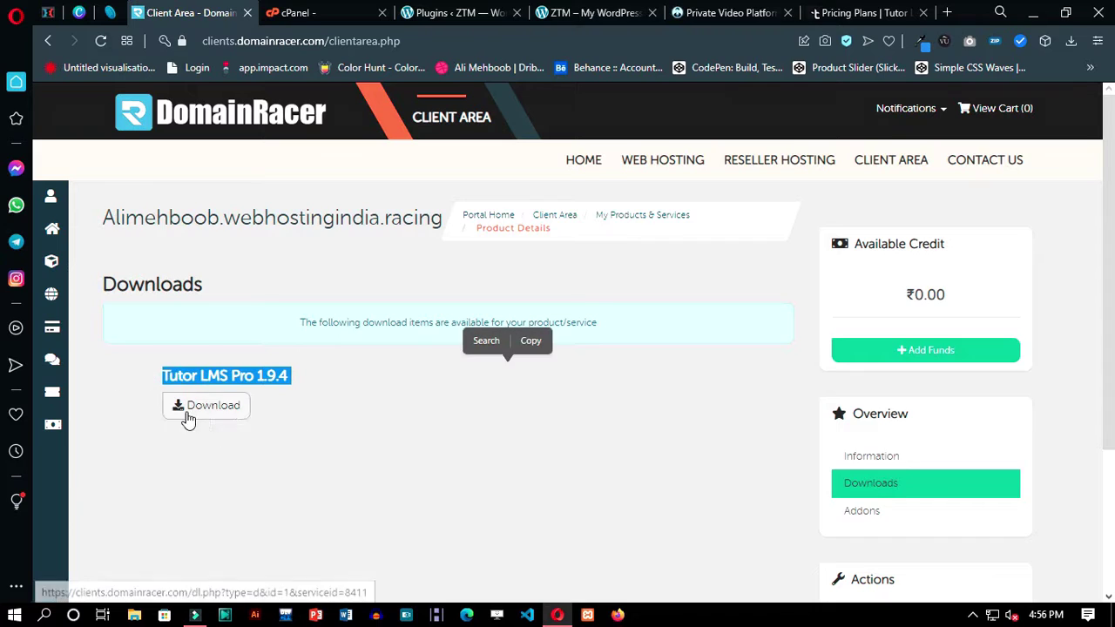
Step: Return to the WordPress dashboard, open the plugin upload form and open the file chooser for the plugin zip
left_click(444, 12)
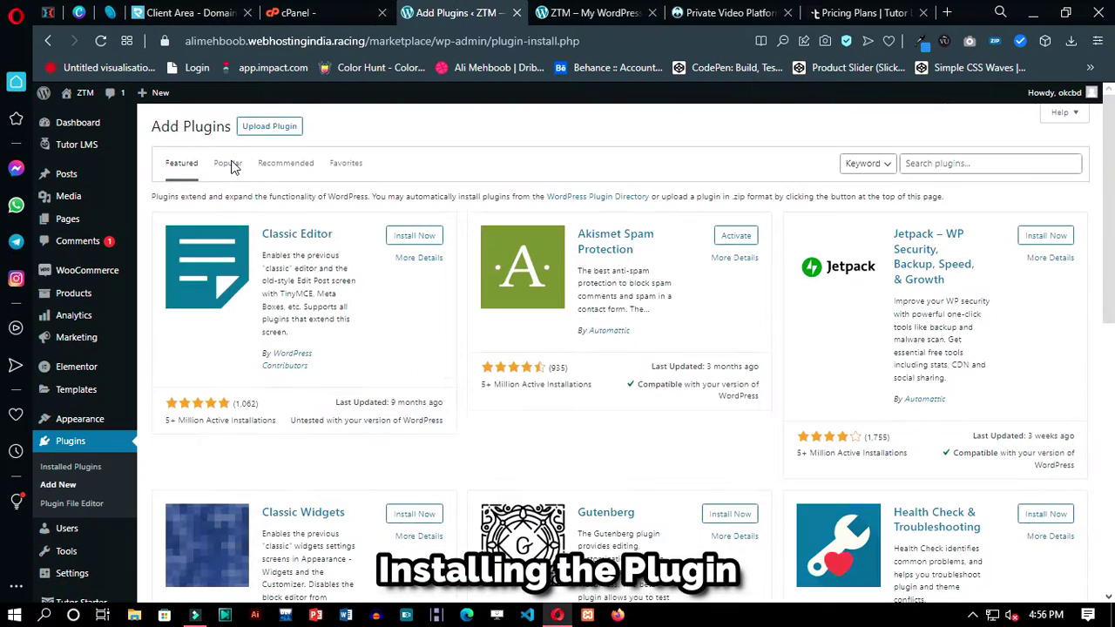
left_click(272, 127)
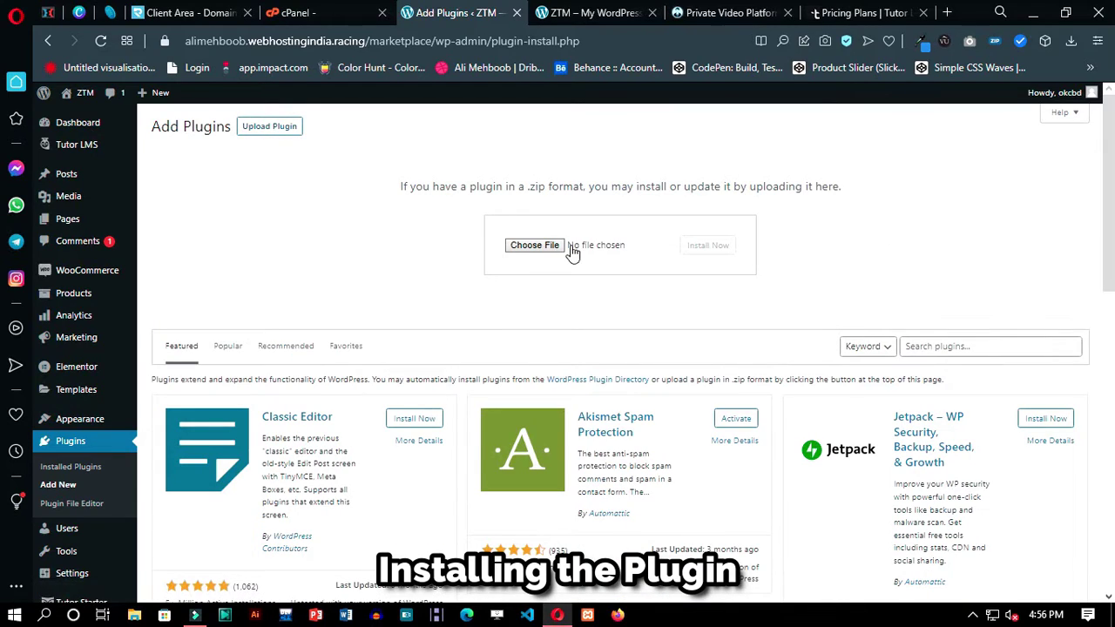
left_click(534, 244)
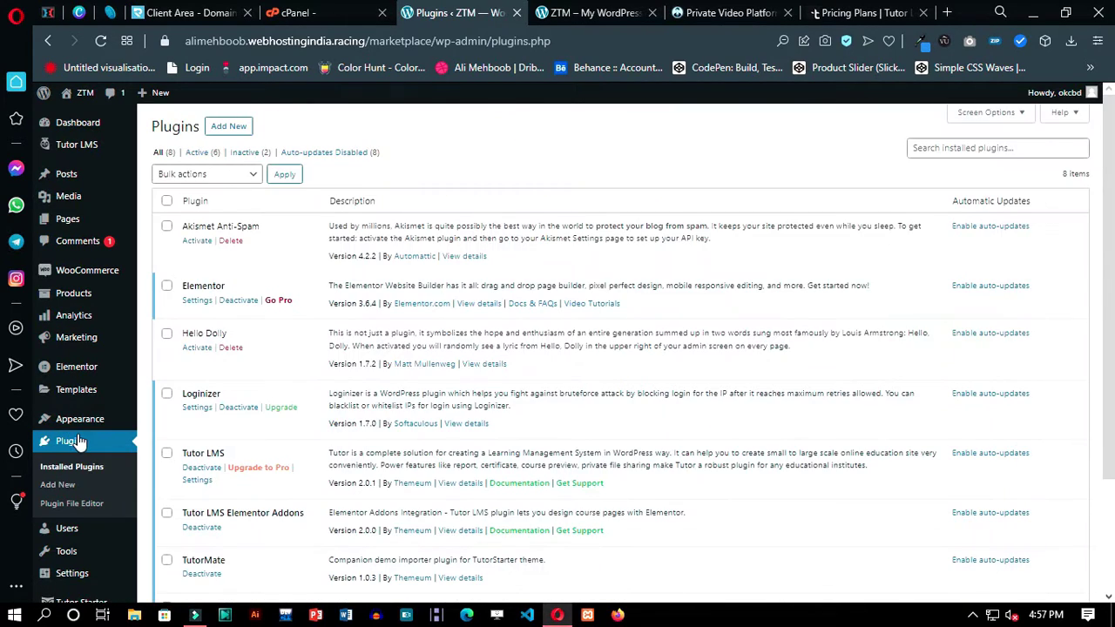
Step: Find Tutor LMS Pro among the installed plugins and activate it
scroll(288, 406, "down", 3)
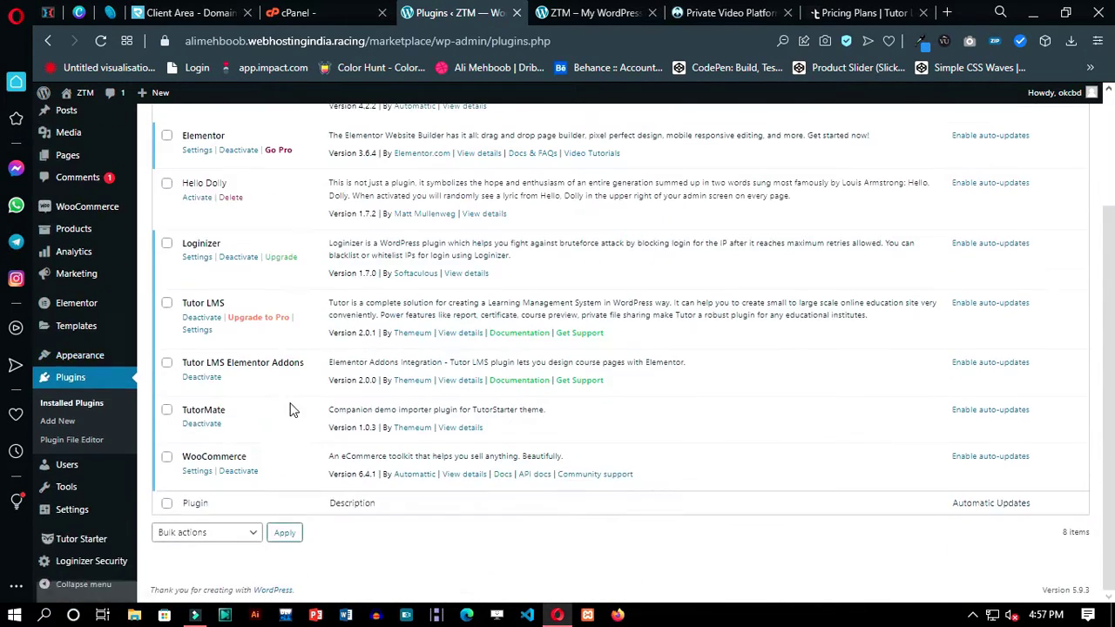
scroll(231, 440, "up", 2)
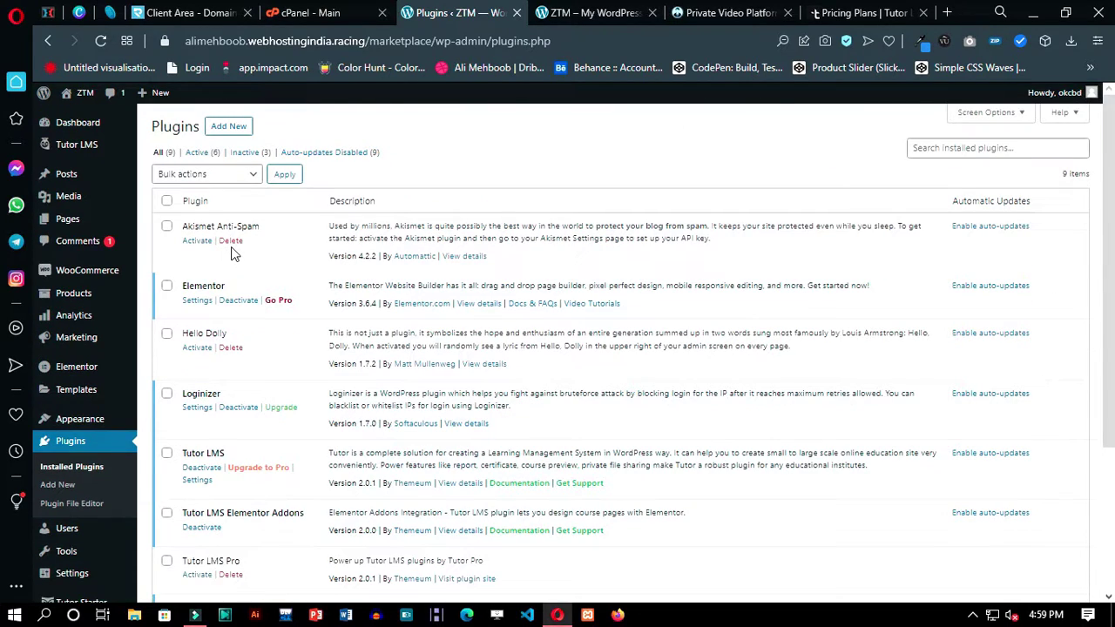
scroll(233, 253, "down", 3)
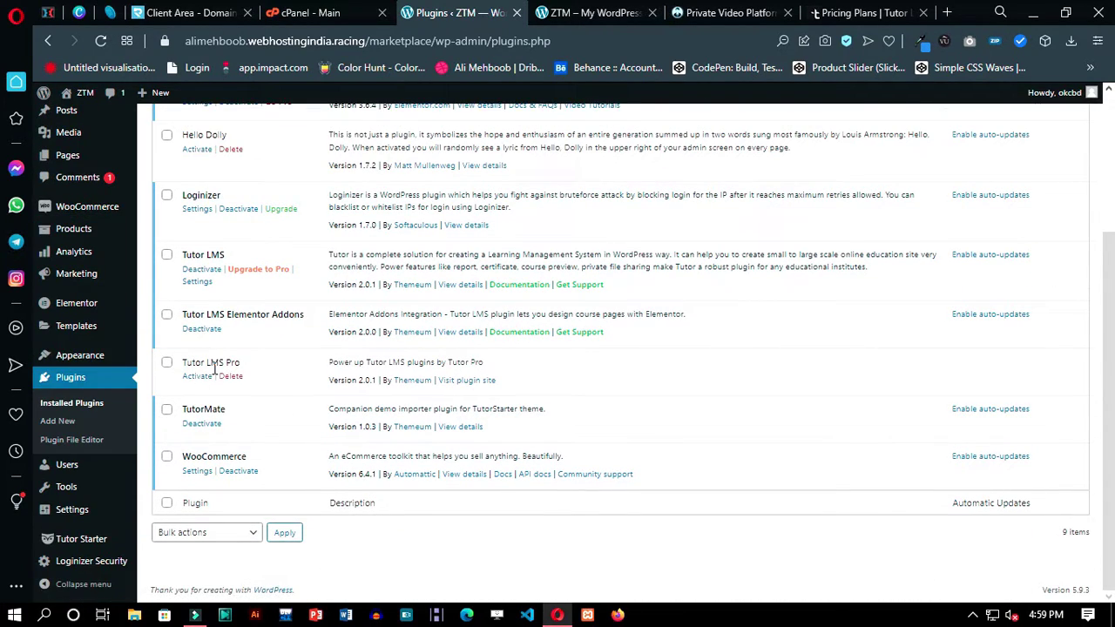
left_click(199, 380)
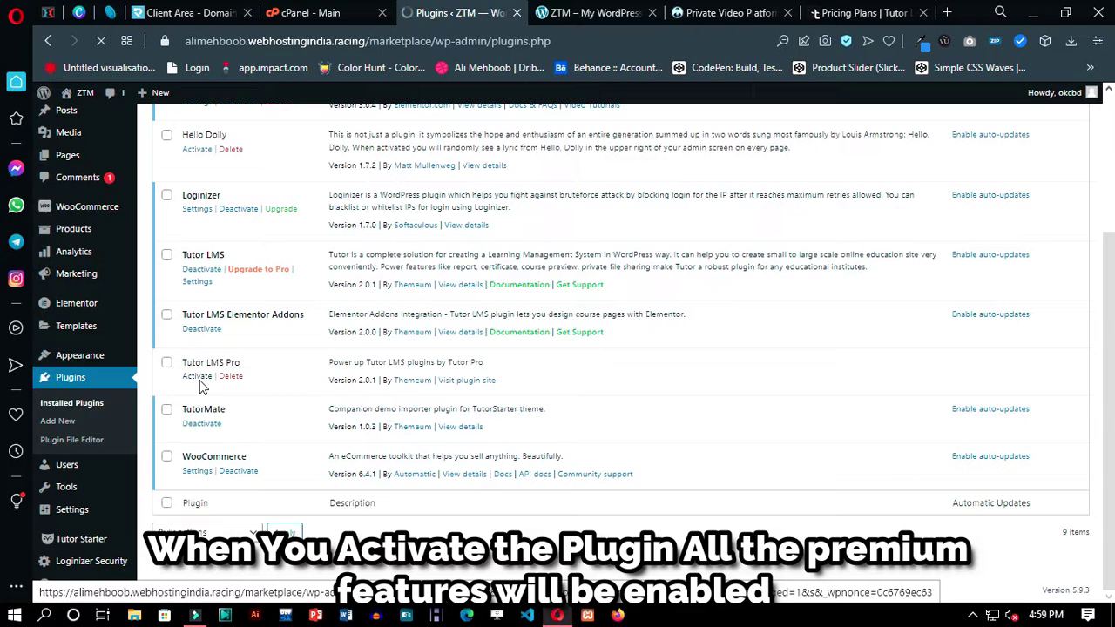
Step: Check the Tutor LMS entries in the installed plugins list and dismiss the notice above it
scroll(234, 398, "down", 3)
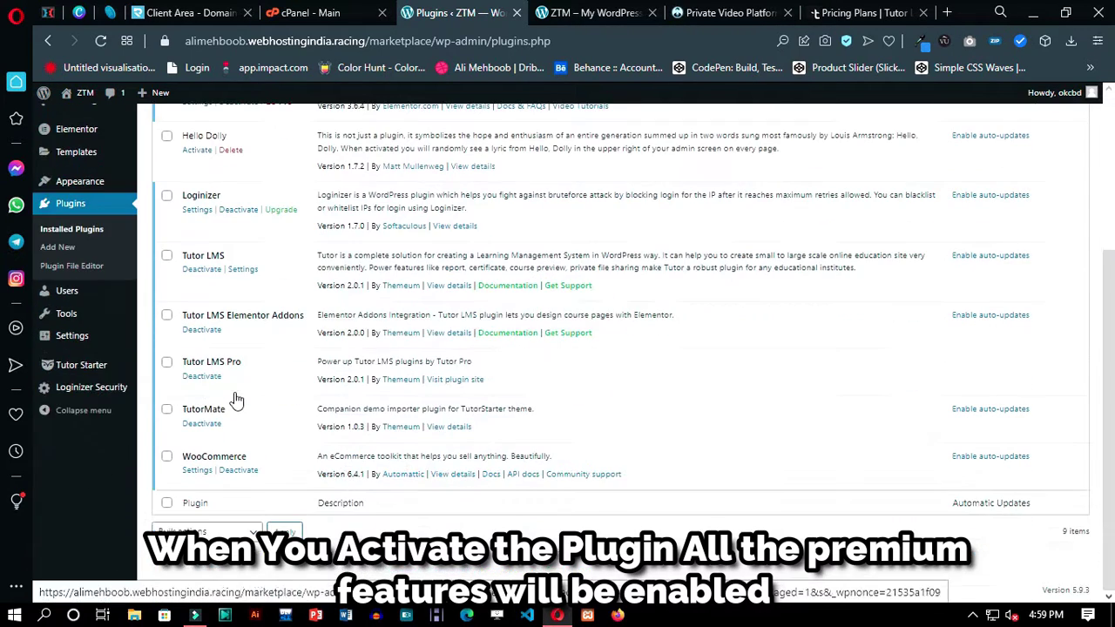
scroll(209, 409, "up", 3)
scroll(224, 422, "down", 2)
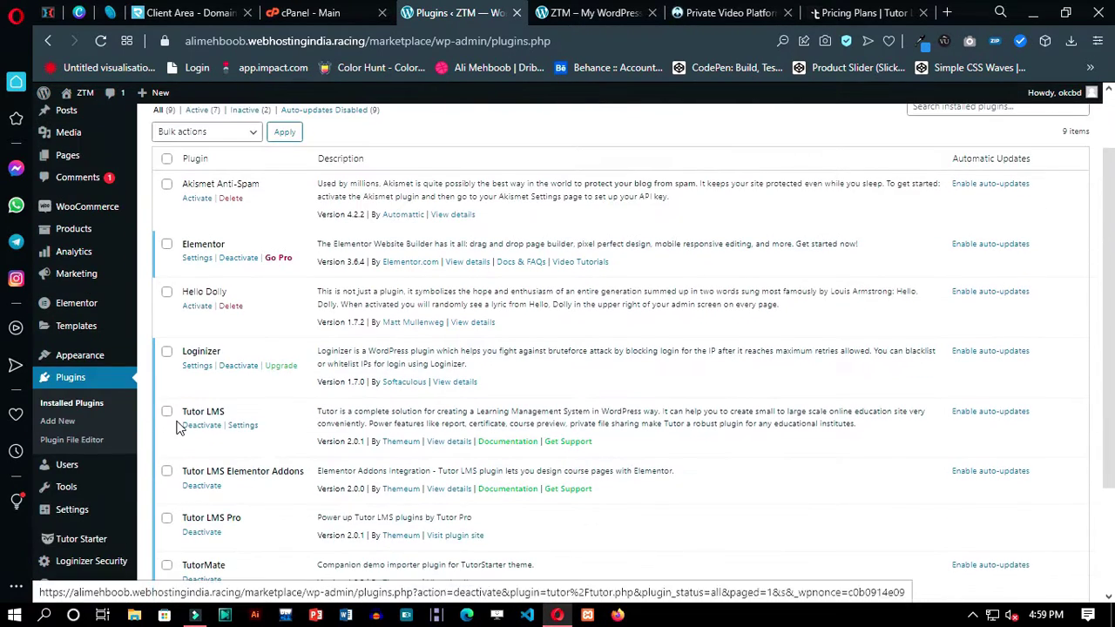
scroll(188, 357, "up", 2)
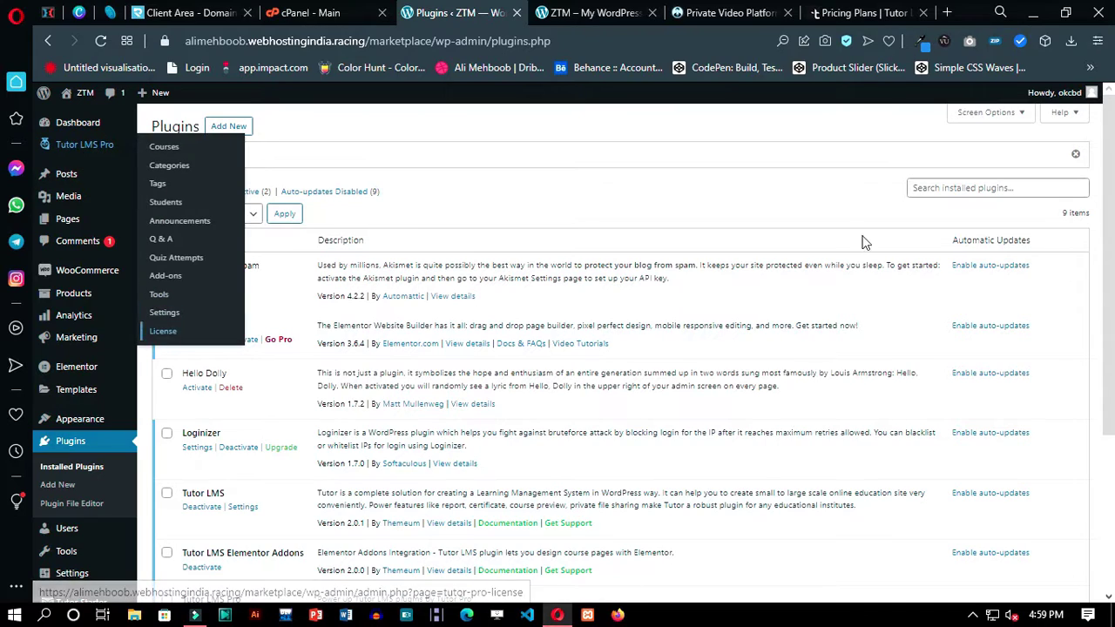
left_click(1075, 154)
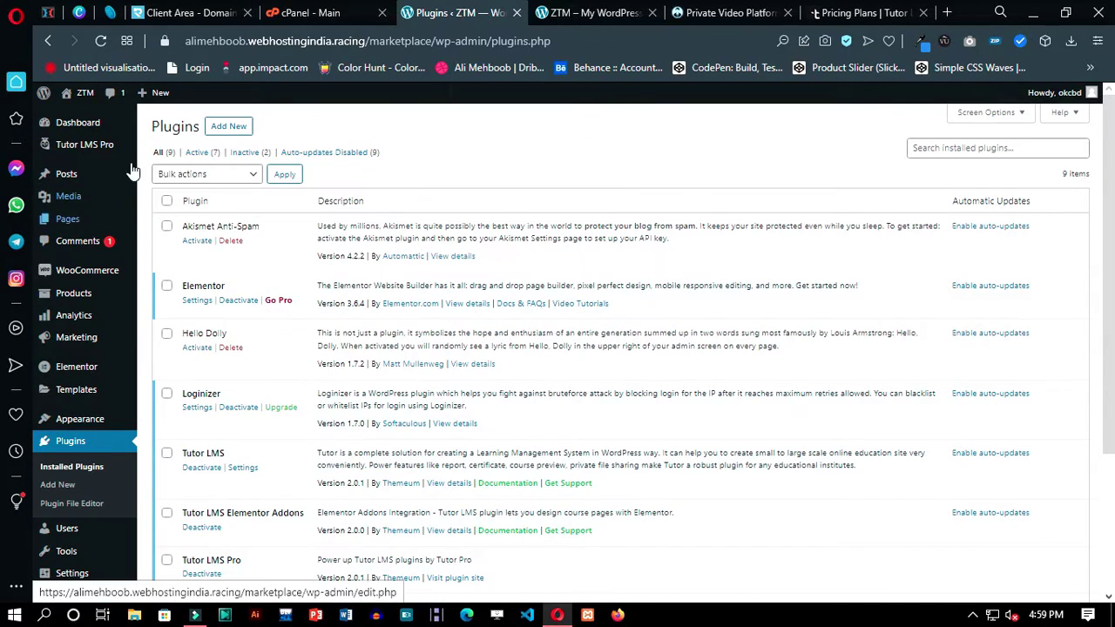
Step: Open the Tutor LMS Pro course list and enable membership registration from the warning about sign-ups
mouse_move(101, 149)
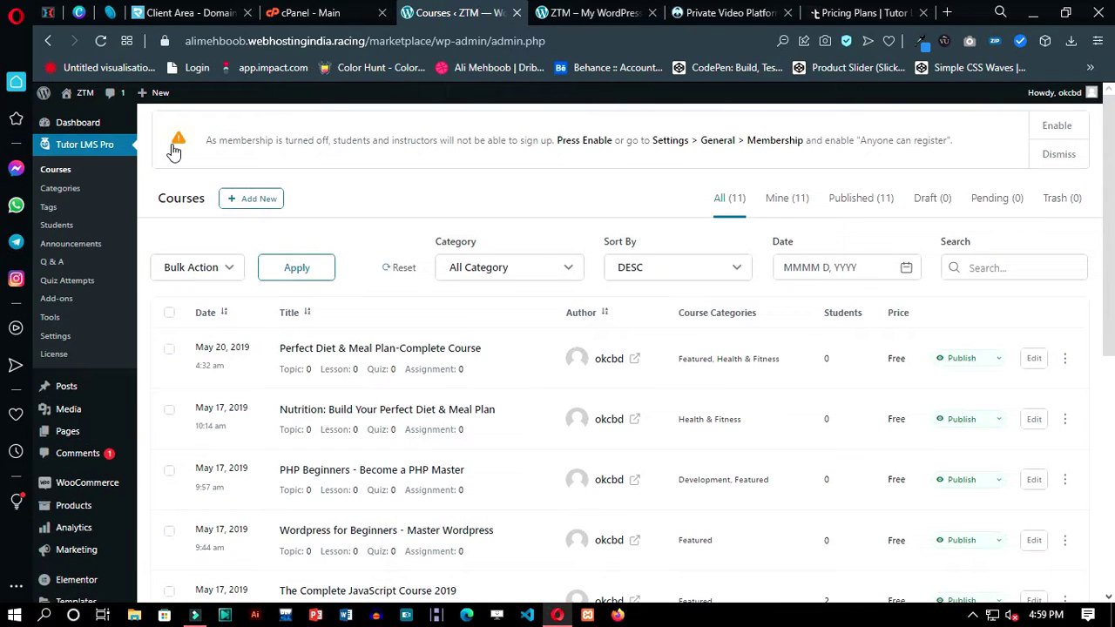
left_click_drag(207, 141, 955, 145)
left_click(849, 167)
left_click(1057, 129)
Step: Open the public site's Course list page and look through the courses in the WordPress admin list
left_click(592, 13)
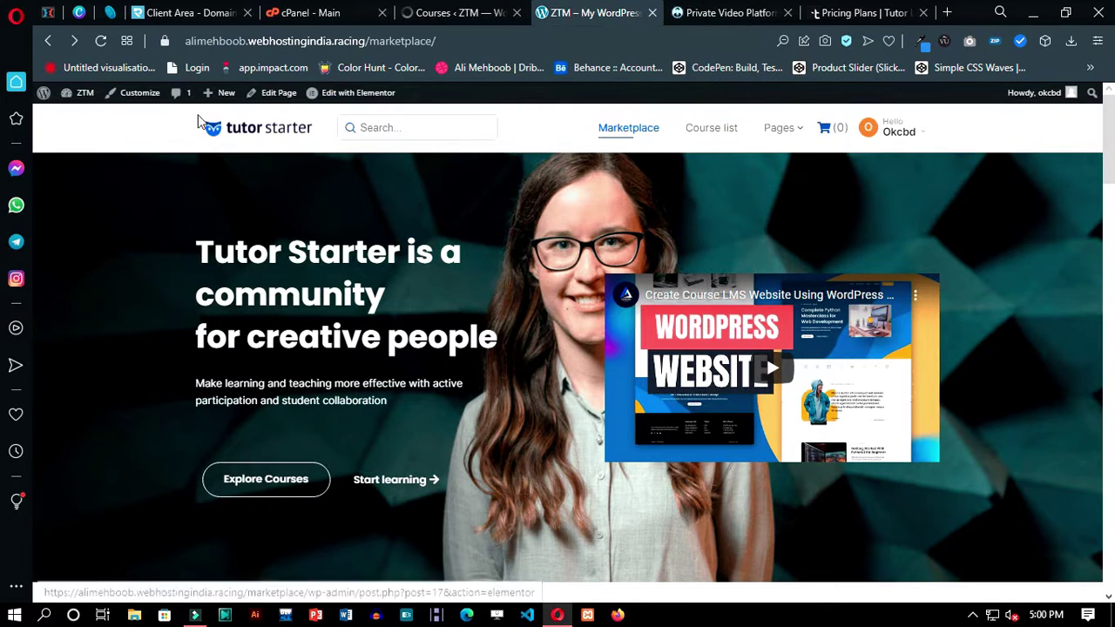
left_click(709, 129)
left_click(453, 12)
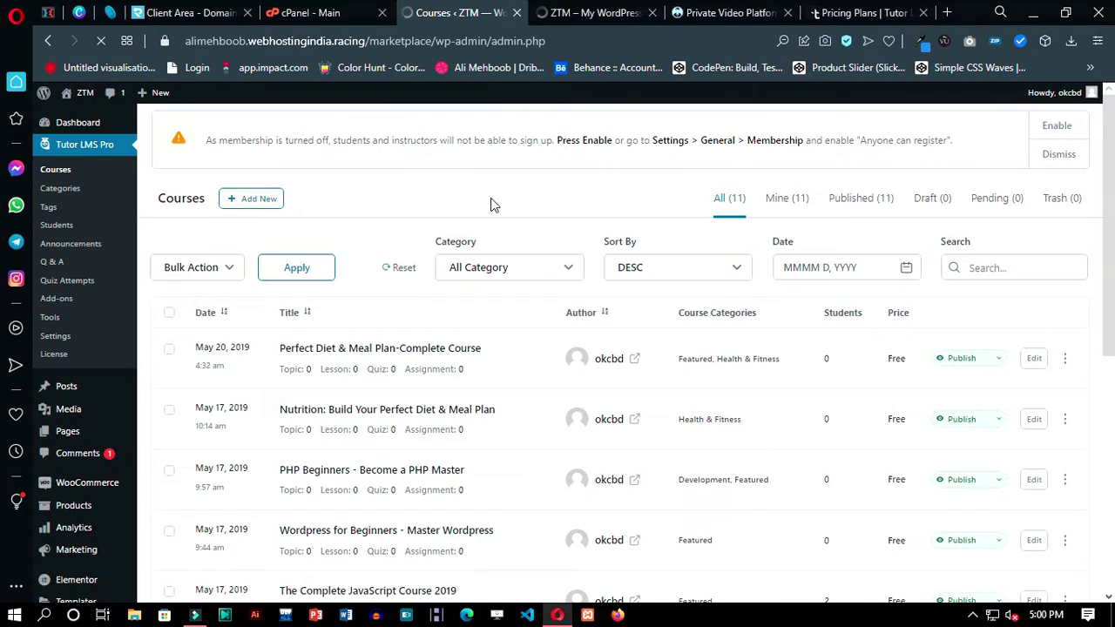
left_click(541, 11)
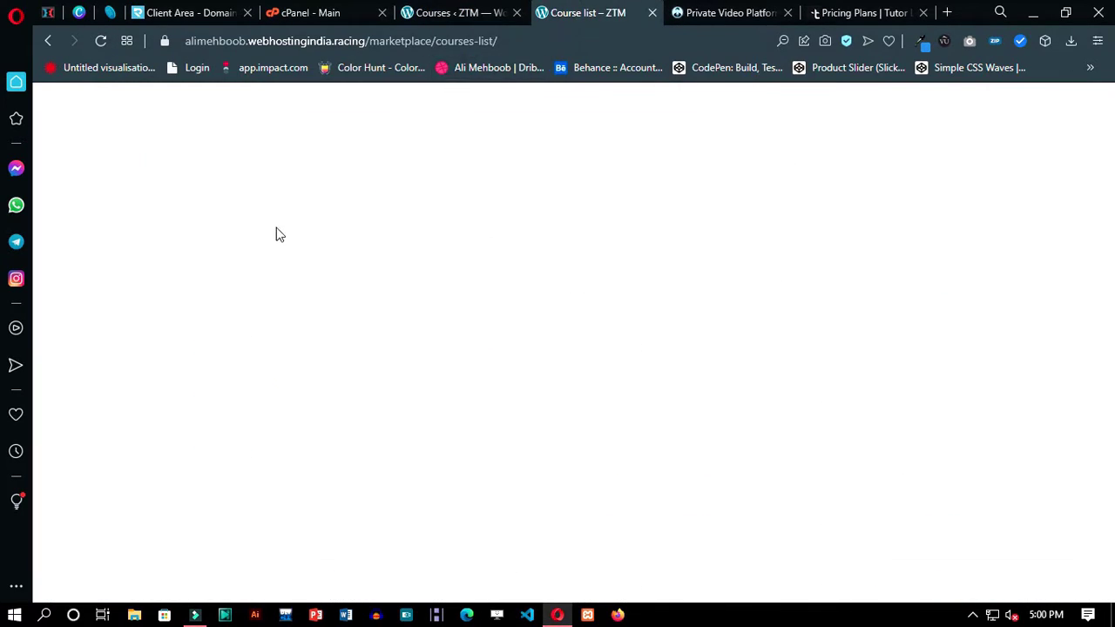
left_click(427, 7)
scroll(299, 224, "down", 4)
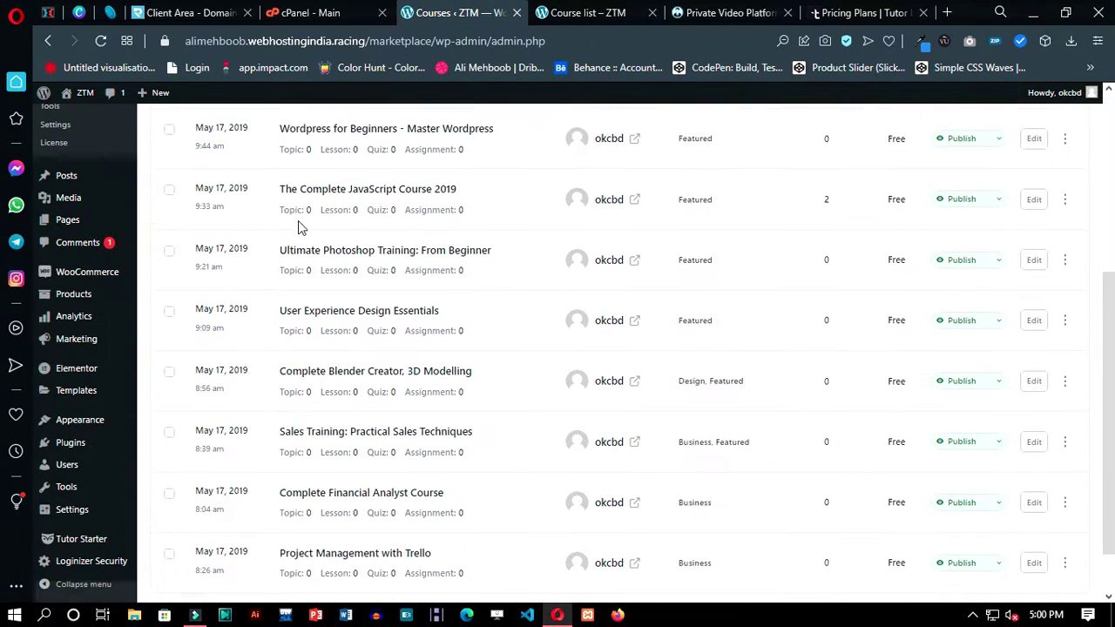
scroll(436, 349, "up", 5)
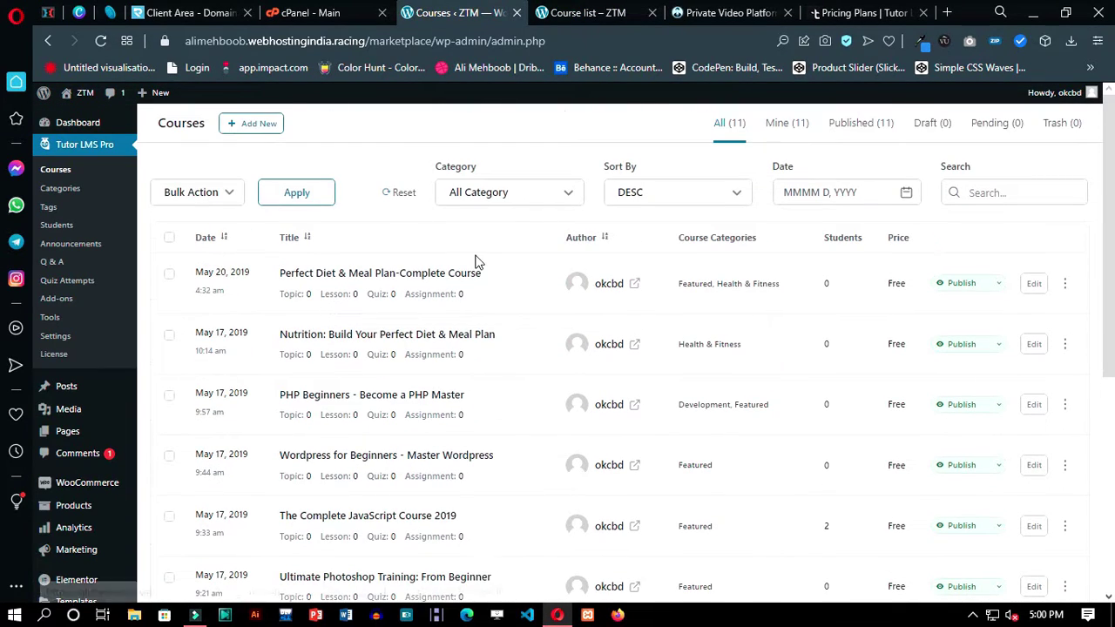
Step: Compare the course cards on the public Course list page with the entries in the Tutor LMS Pro admin course list
left_click(571, 21)
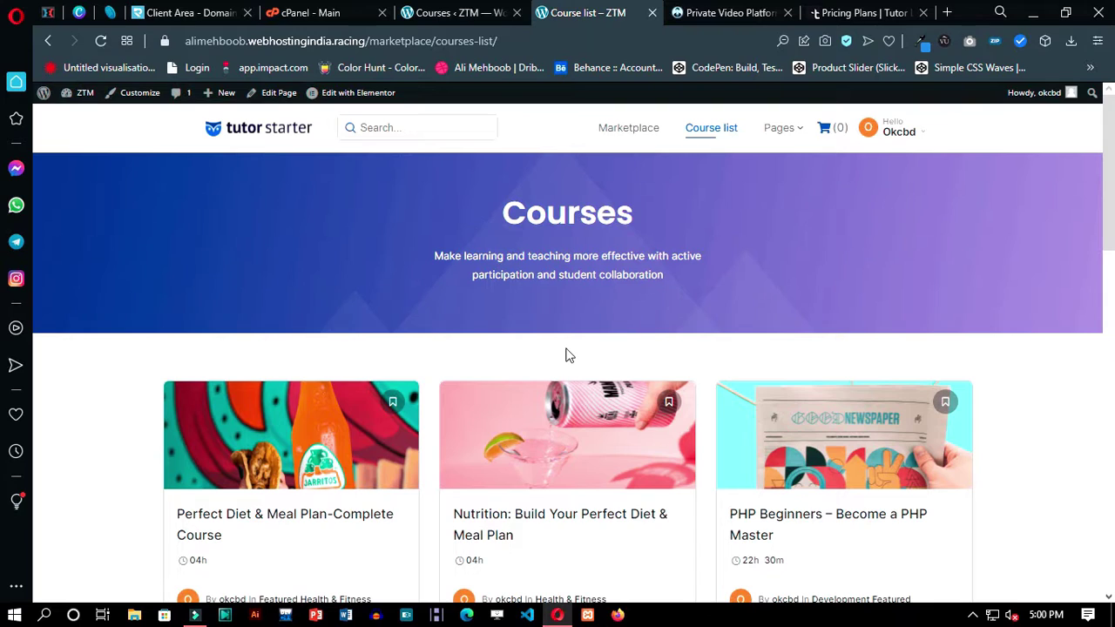
scroll(566, 356, "down", 8)
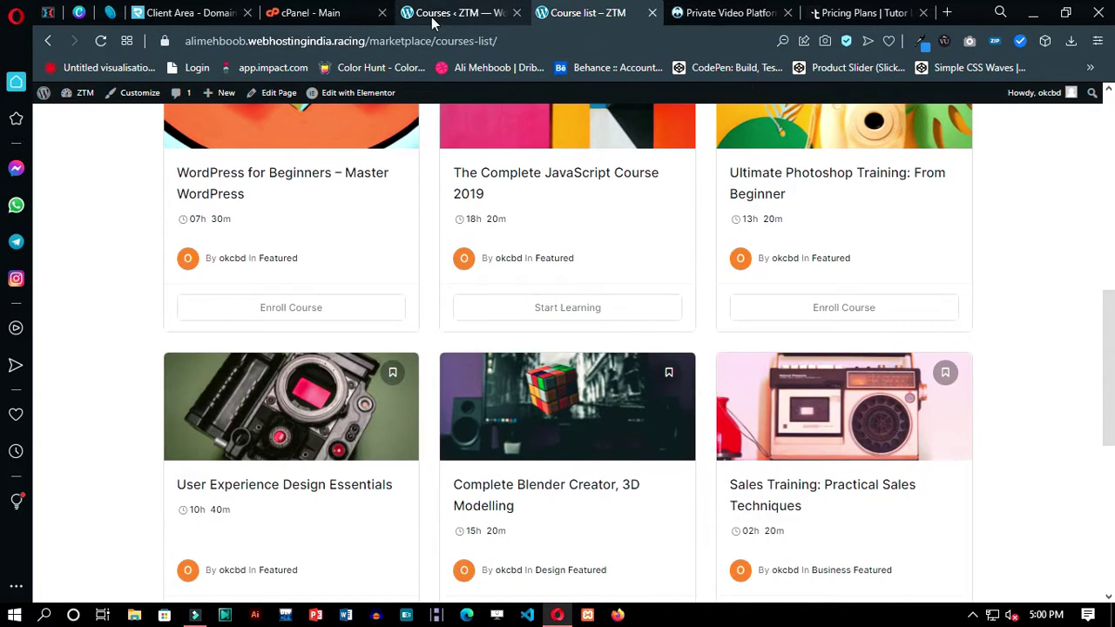
left_click(433, 18)
scroll(532, 366, "up", 3)
left_click(568, 17)
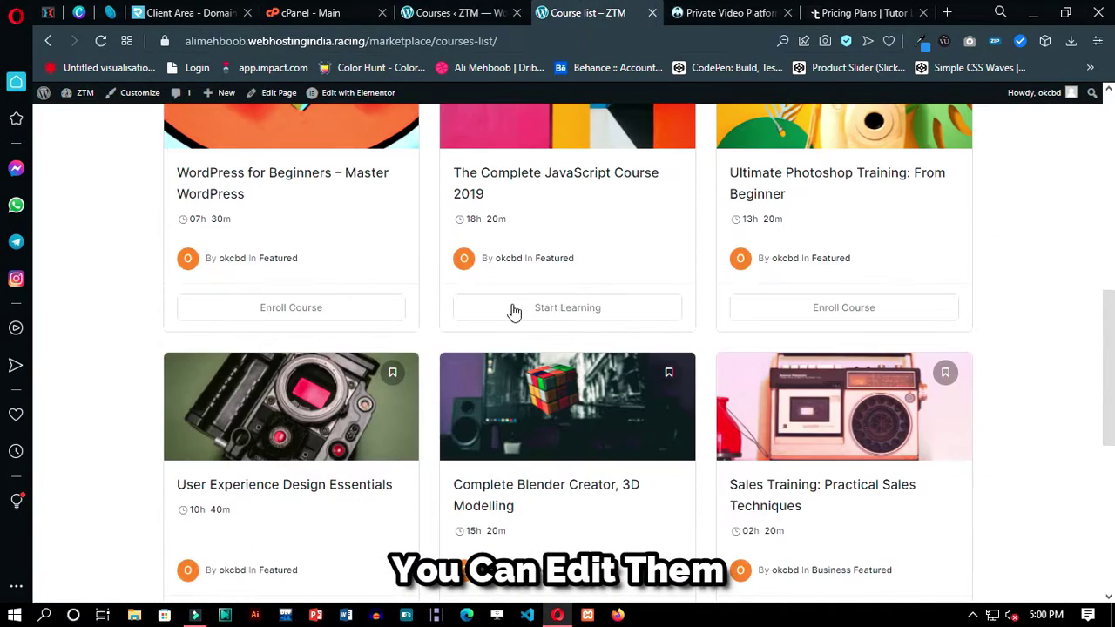
scroll(514, 311, "down", 3)
scroll(506, 356, "up", 10)
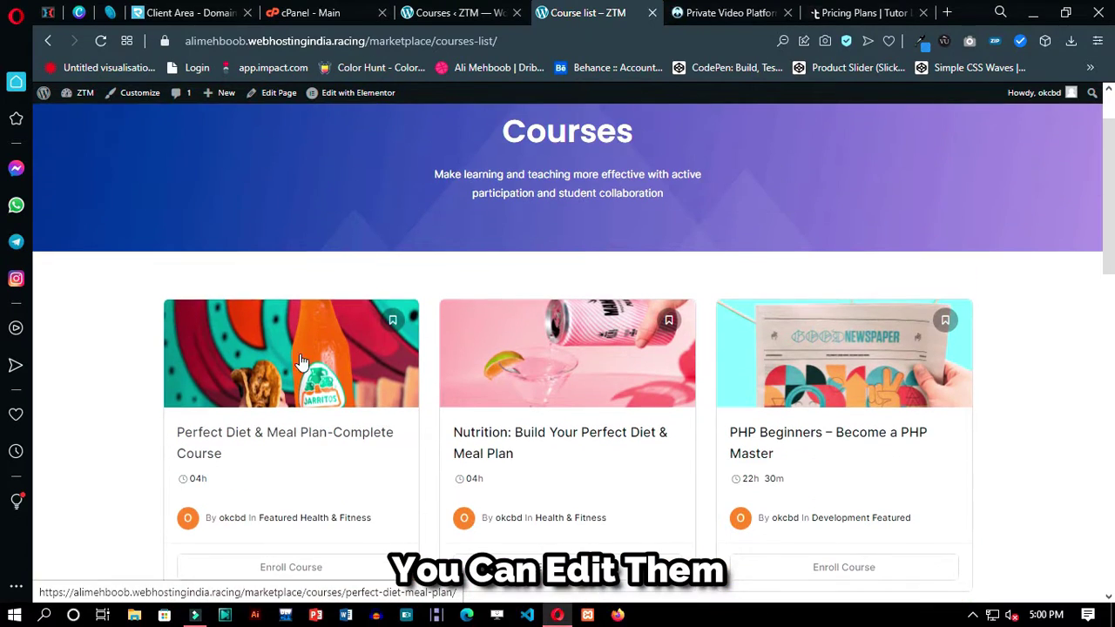
left_click(458, 12)
scroll(403, 279, "up", 2)
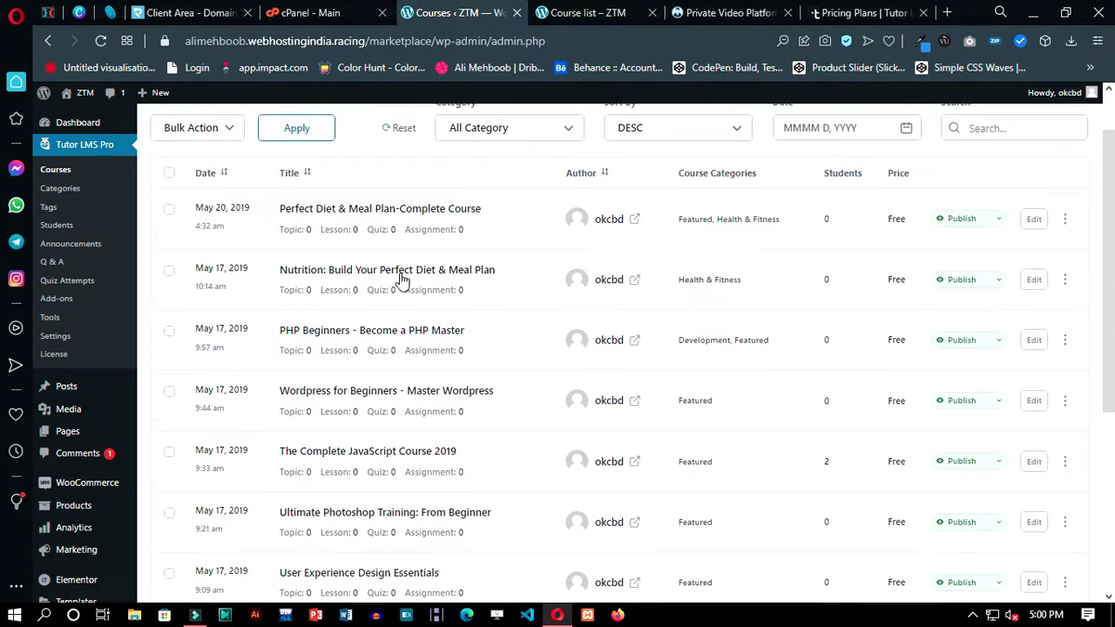
scroll(401, 277, "down", 3)
scroll(414, 275, "up", 5)
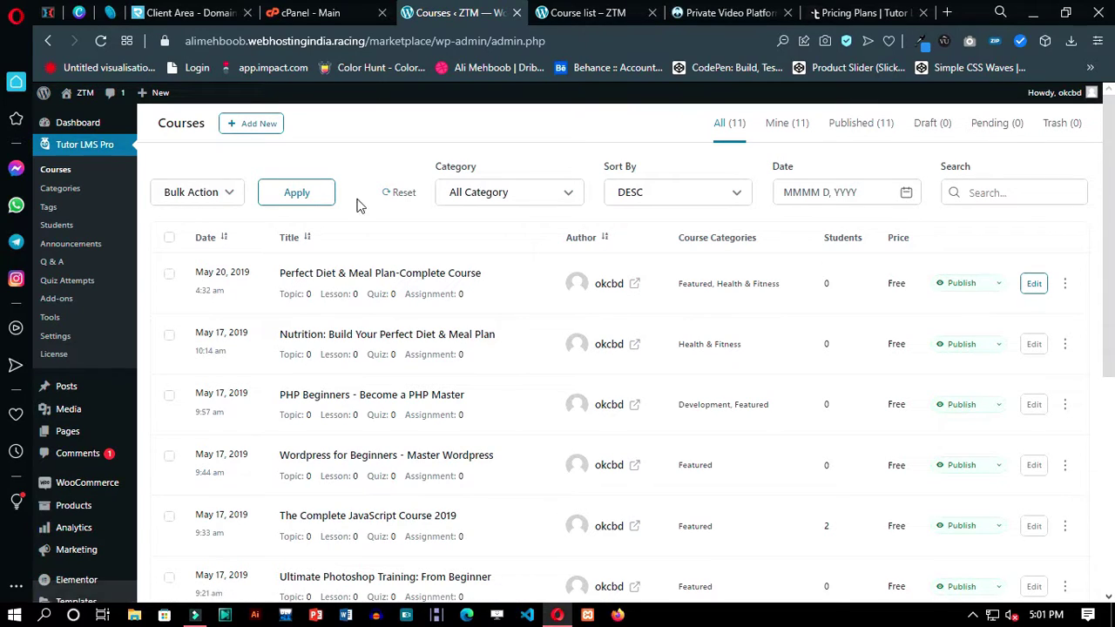
Step: Open the Tutor LMS Pro settings and search for "video source" to reach the Preferred Video Source option
left_click(254, 126)
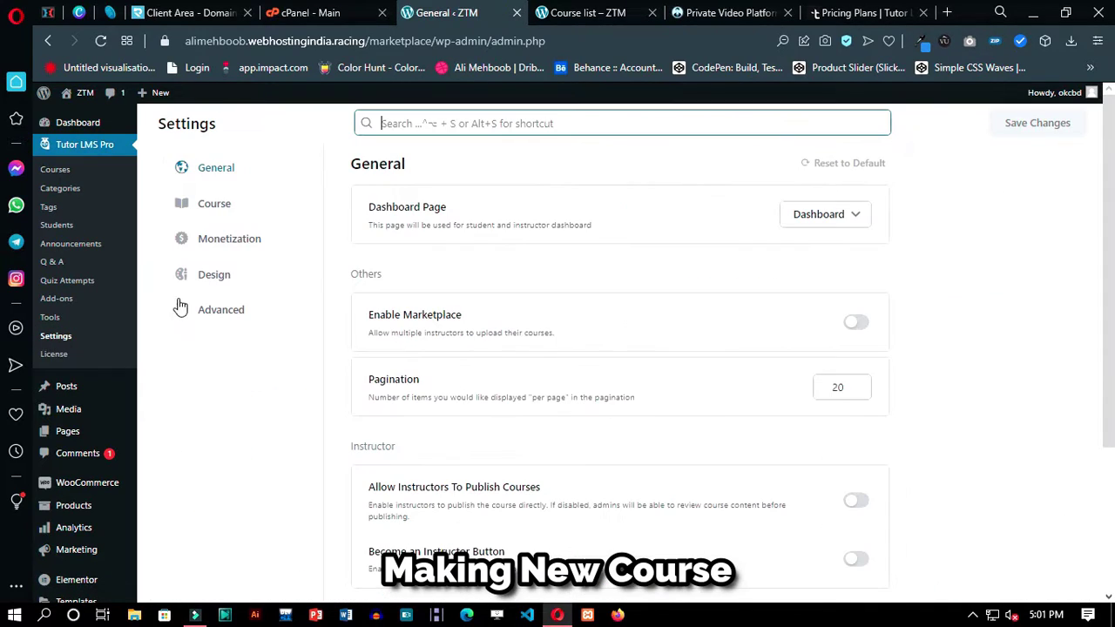
left_click(493, 125)
type("v")
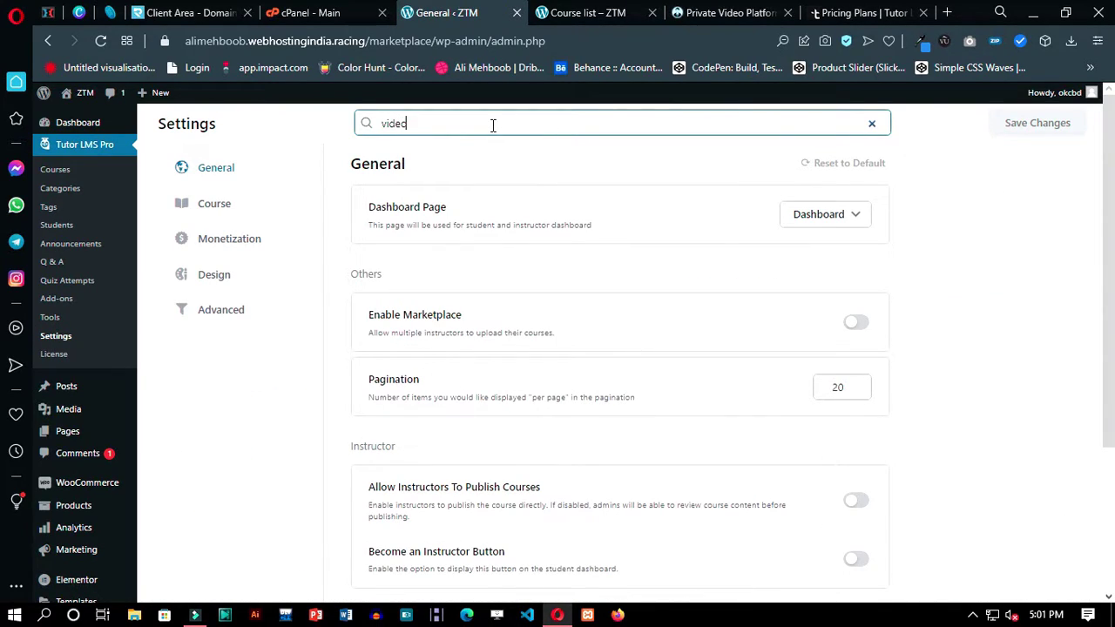
type("ideo source")
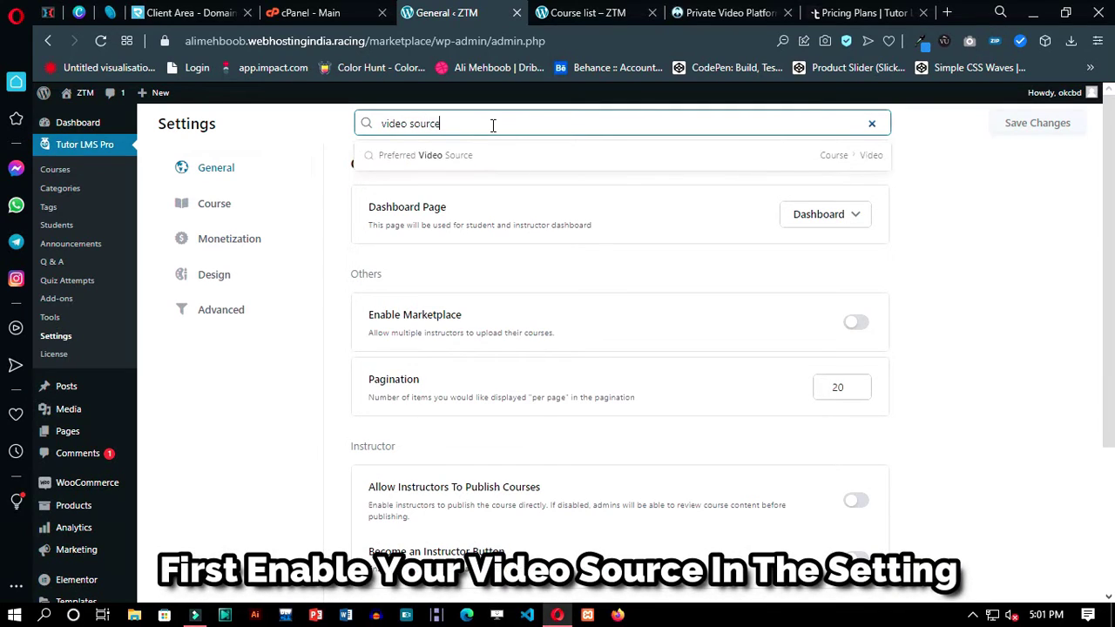
left_click(471, 162)
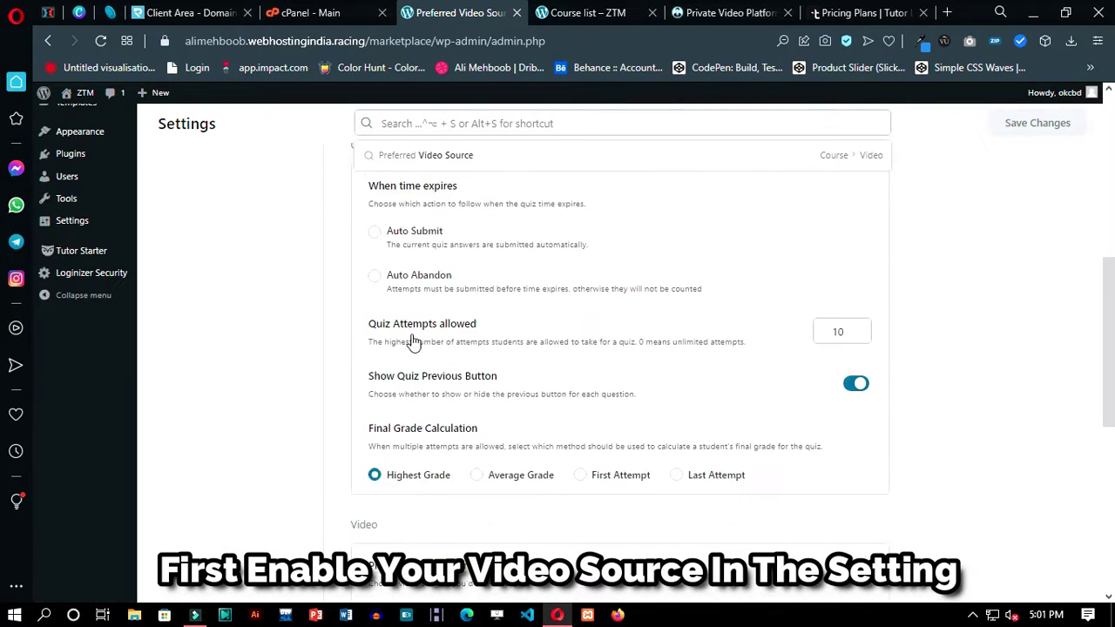
Step: Enable HTML 5 (mp4), External URL, Youtube, Vimeo, Embedded and Shortcode as preferred video sources and save the settings
left_click(374, 296)
left_click(375, 329)
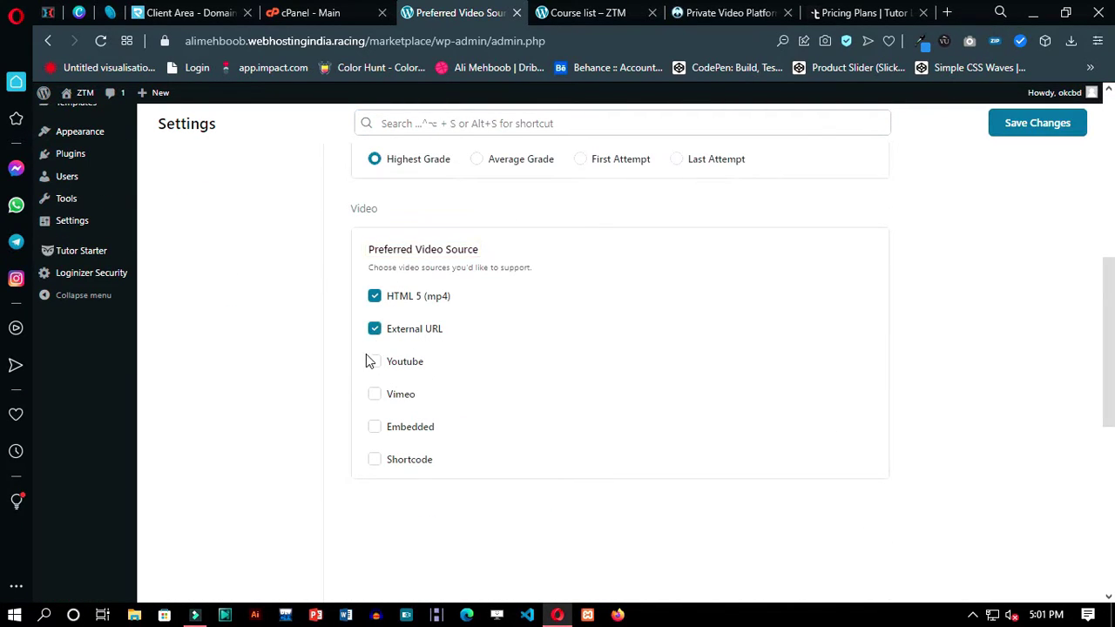
left_click(375, 360)
left_click(375, 395)
left_click(375, 427)
left_click(374, 460)
left_click(1007, 130)
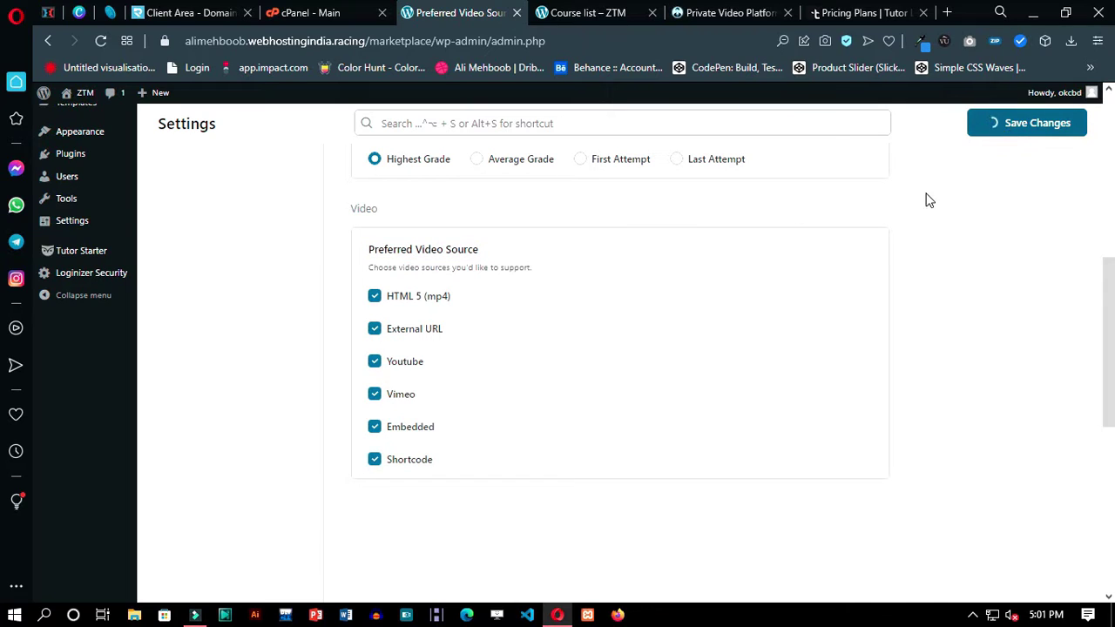
Step: Return to the Tutor LMS Pro admin course list and open the account dashboard on the public site
scroll(701, 301, "up", 6)
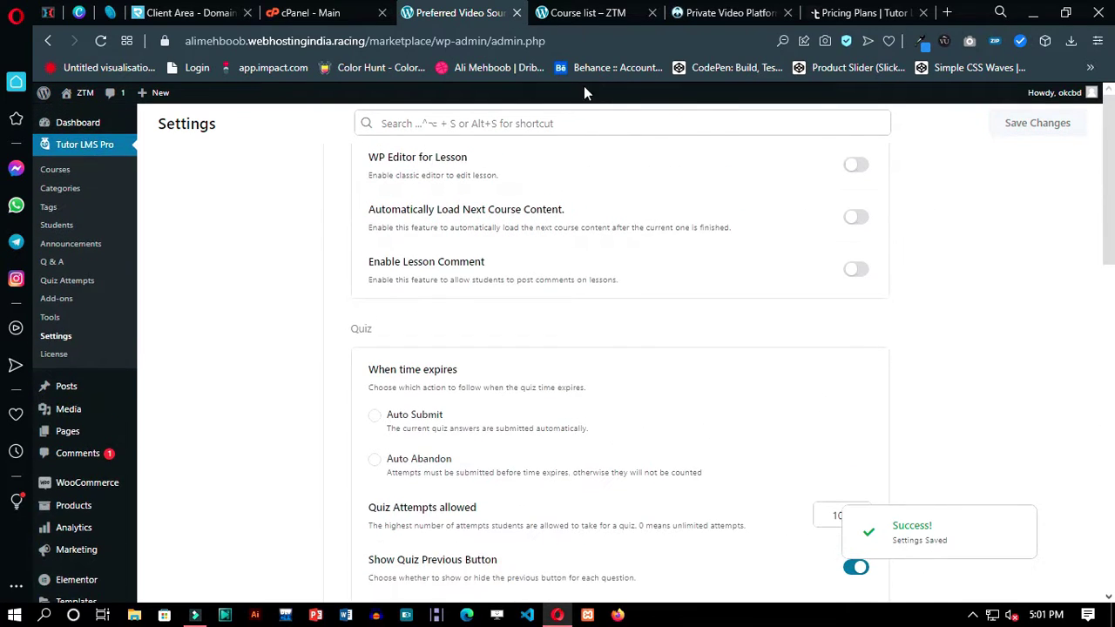
left_click(55, 169)
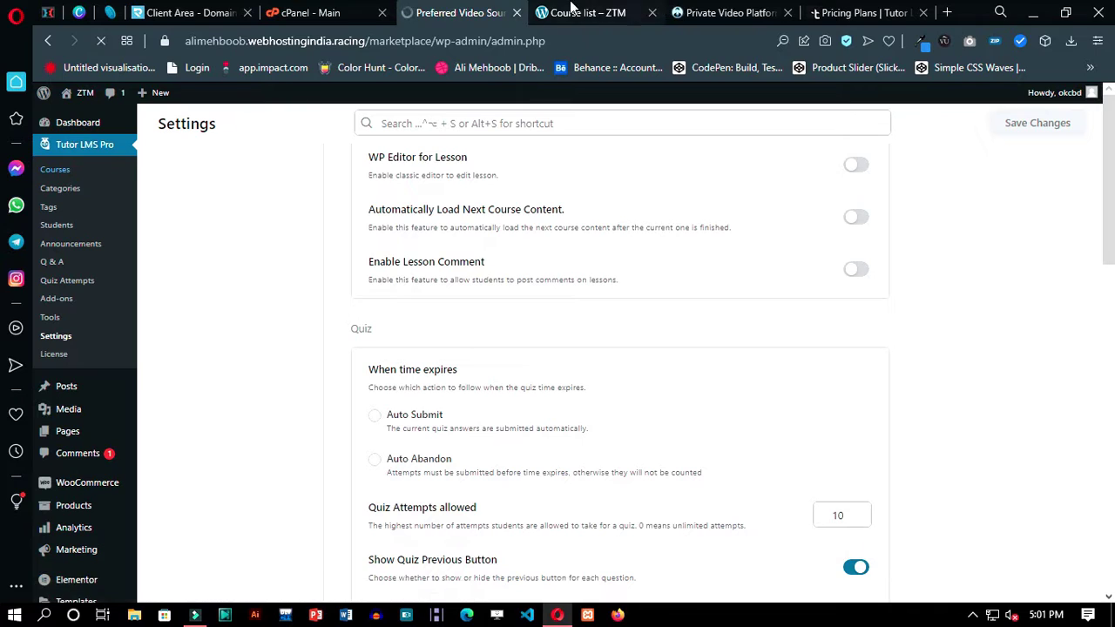
left_click(588, 12)
mouse_move(909, 142)
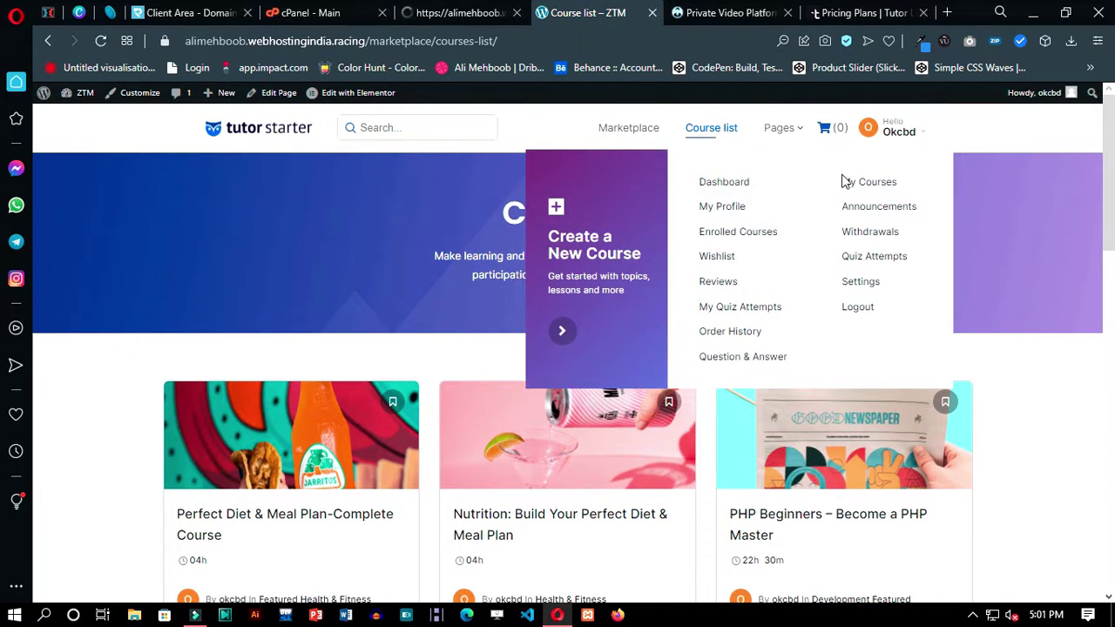
left_click(728, 190)
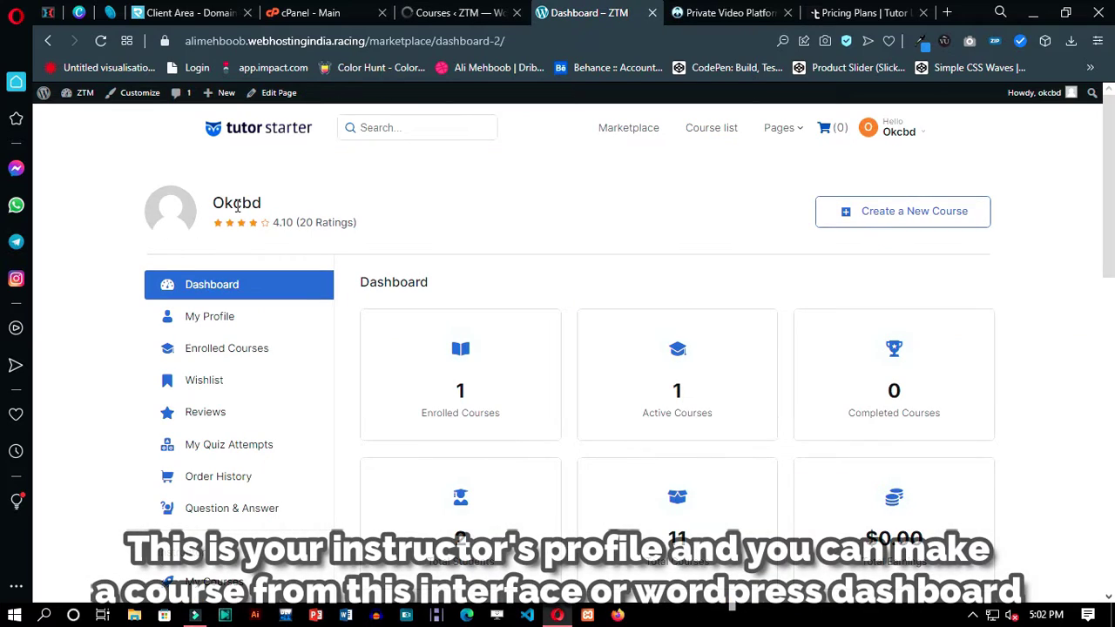
Step: Review the instructor dashboard's statistics, in-progress course and My Courses list
left_click_drag(270, 205, 213, 205)
left_click(397, 270)
scroll(438, 247, "down", 4)
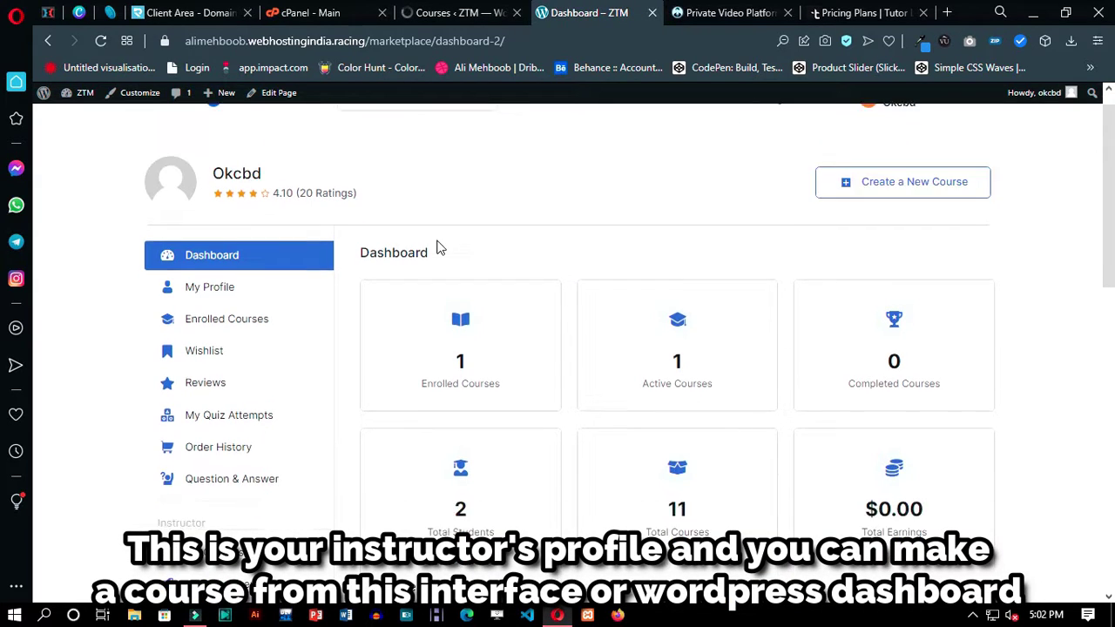
scroll(364, 317, "down", 4)
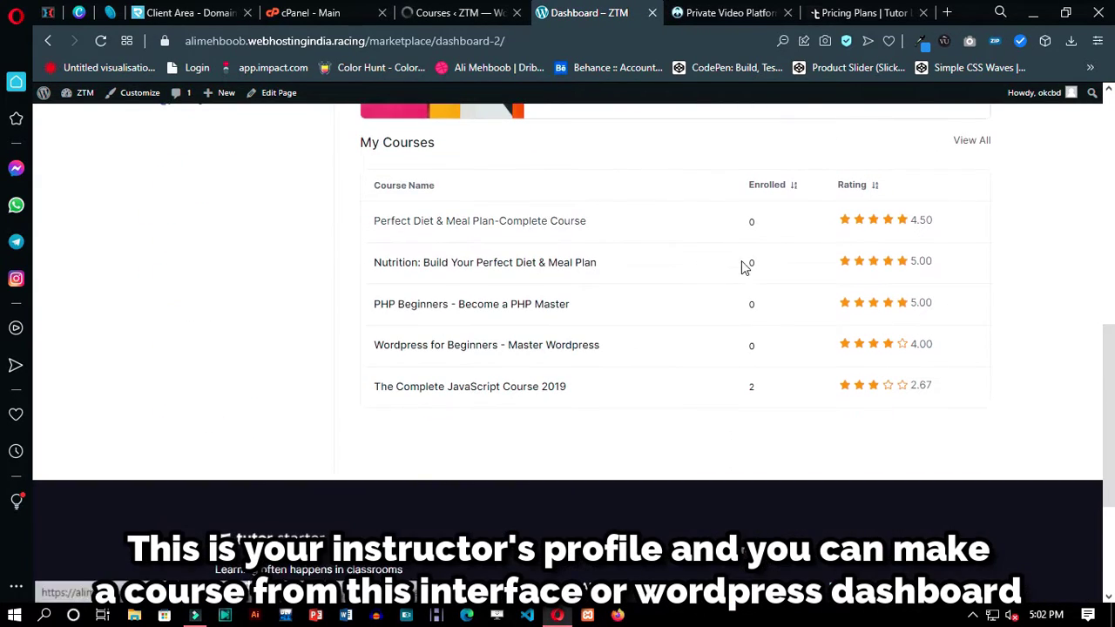
scroll(435, 312, "up", 2)
scroll(802, 442, "up", 5)
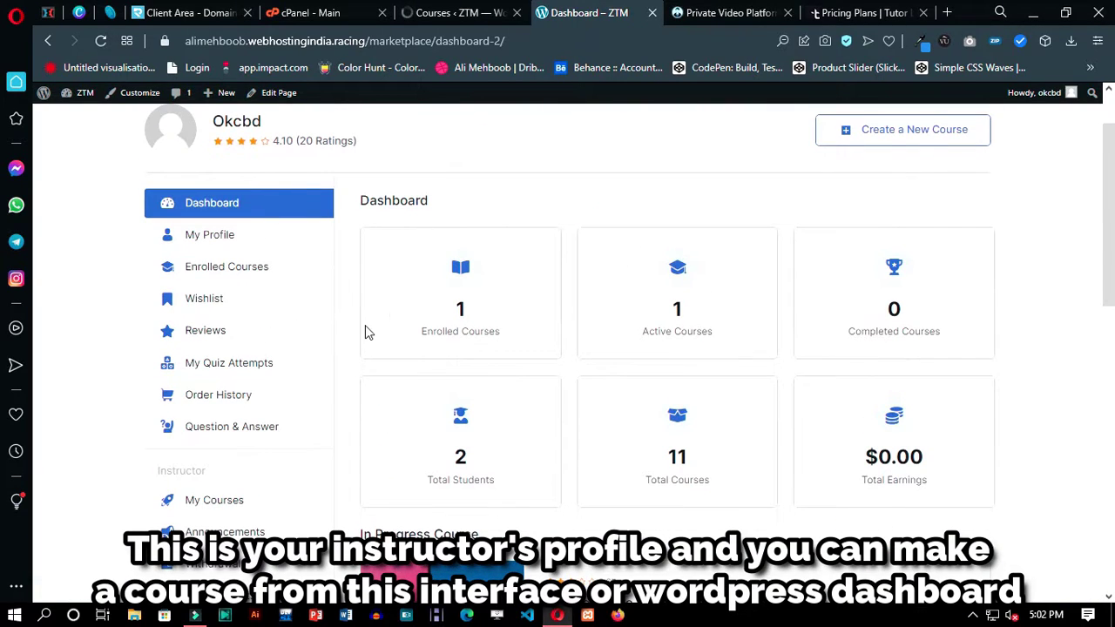
scroll(365, 325, "up", 1)
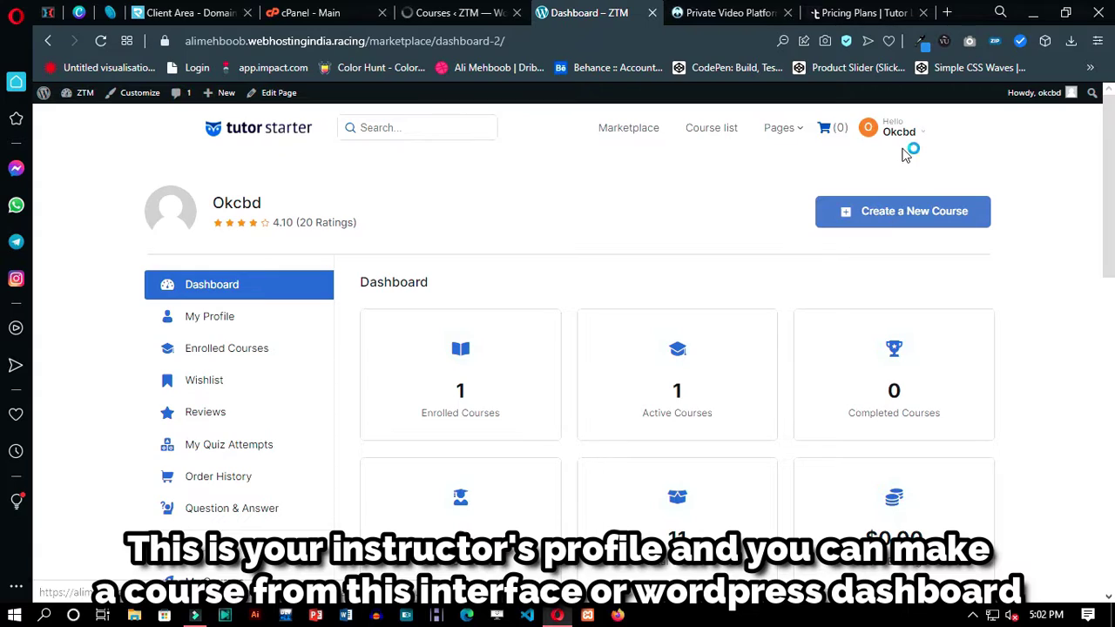
Step: Open the instructor's My Profile page and look over the profile fields and the dashboard sections
mouse_move(909, 142)
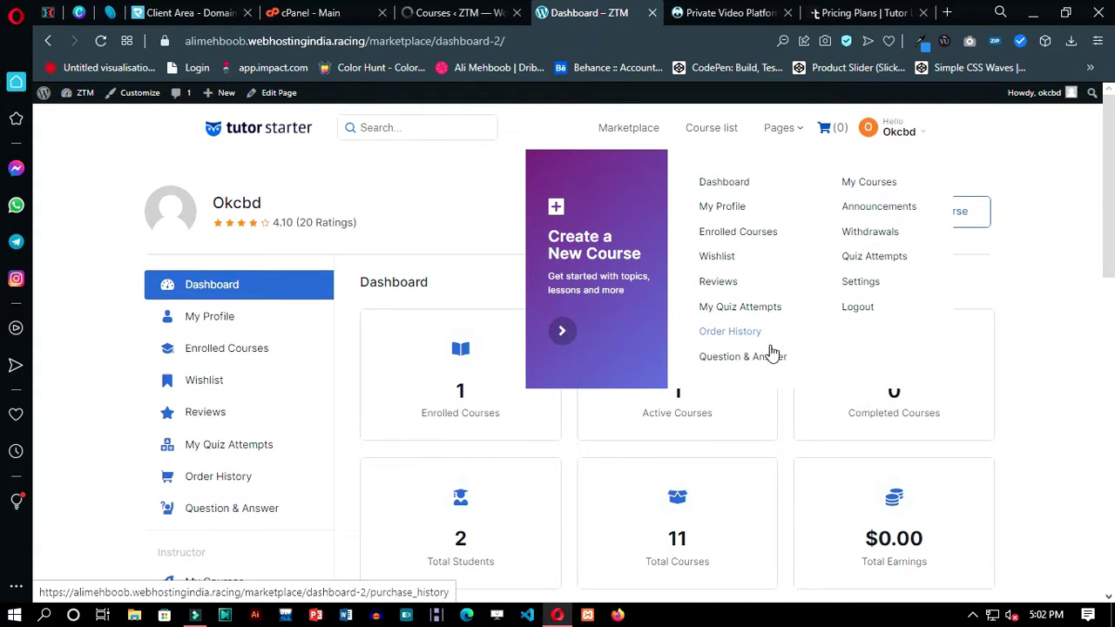
left_click(307, 318)
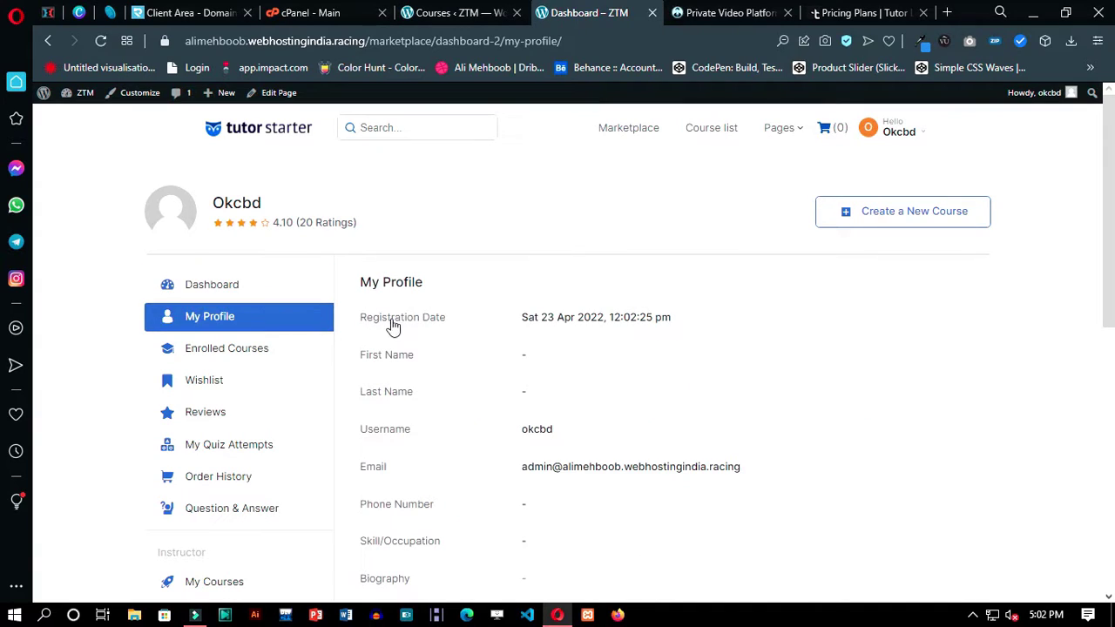
scroll(392, 327, "down", 1)
left_click_drag(555, 523, 633, 289)
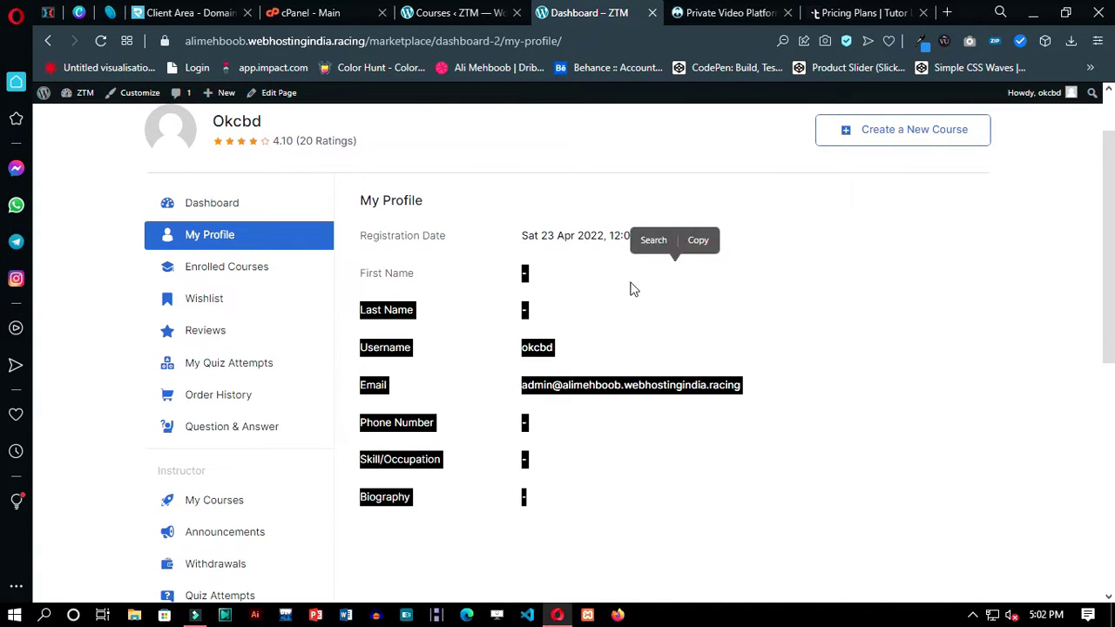
left_click(616, 325)
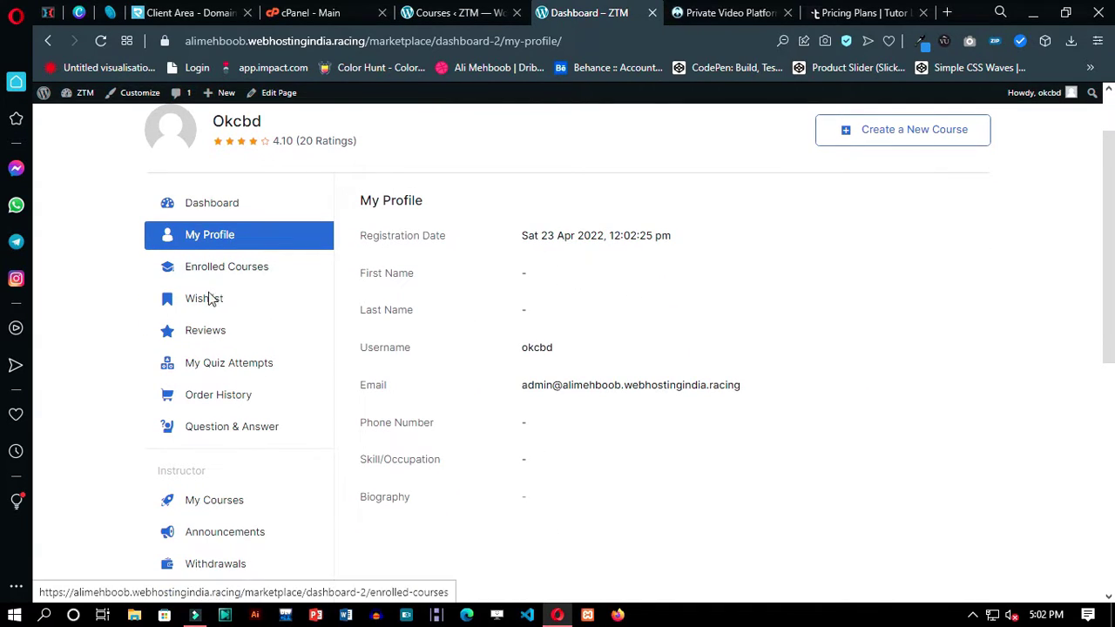
scroll(262, 328, "down", 3)
scroll(616, 291, "up", 4)
scroll(616, 291, "up", 1)
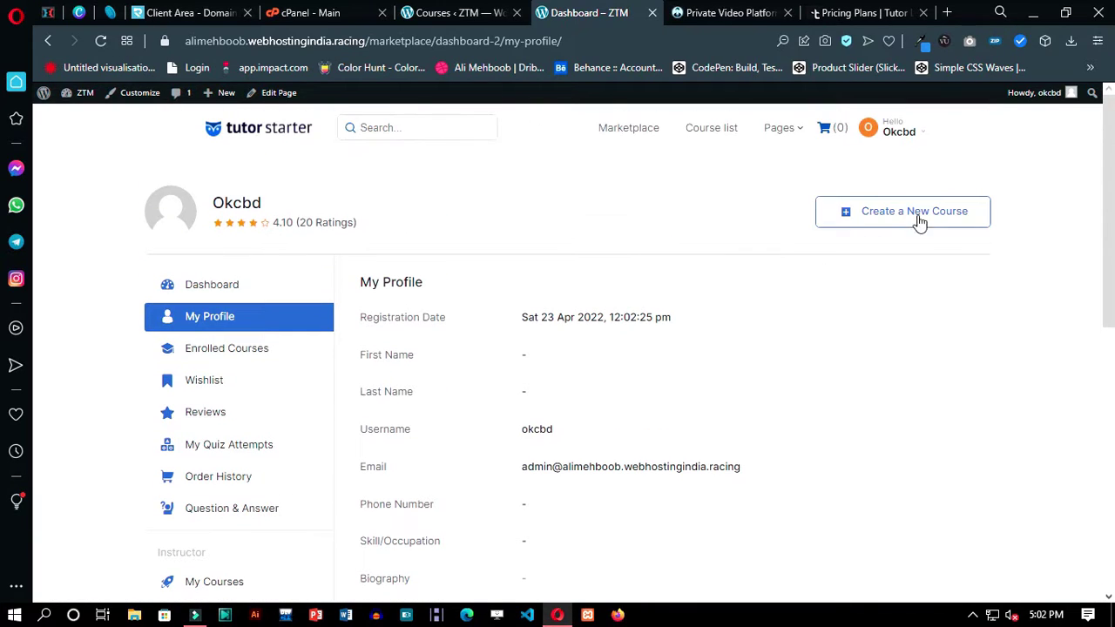
Step: Start a new course from the instructor dashboard and look over the sections of its creation form
left_click(919, 213)
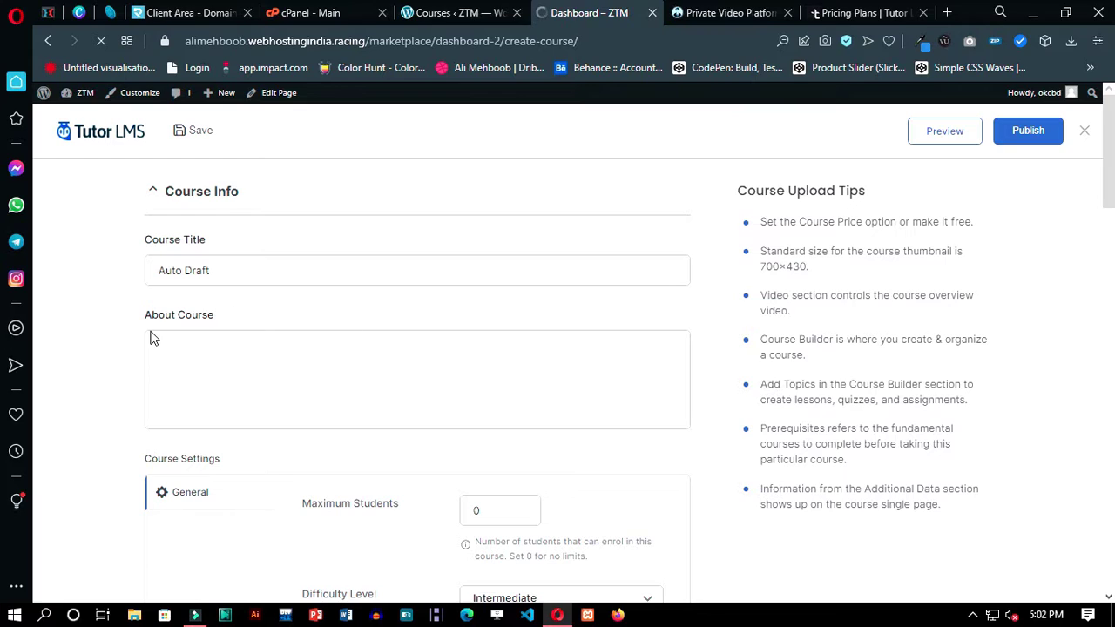
scroll(272, 368, "down", 15)
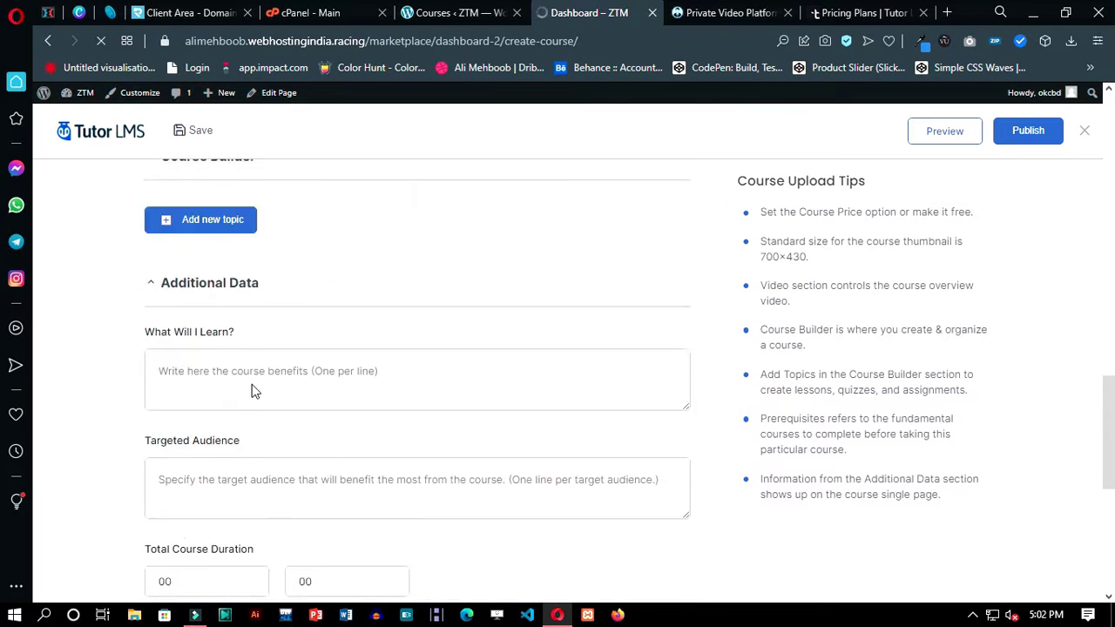
scroll(251, 391, "down", 5)
scroll(113, 416, "up", 20)
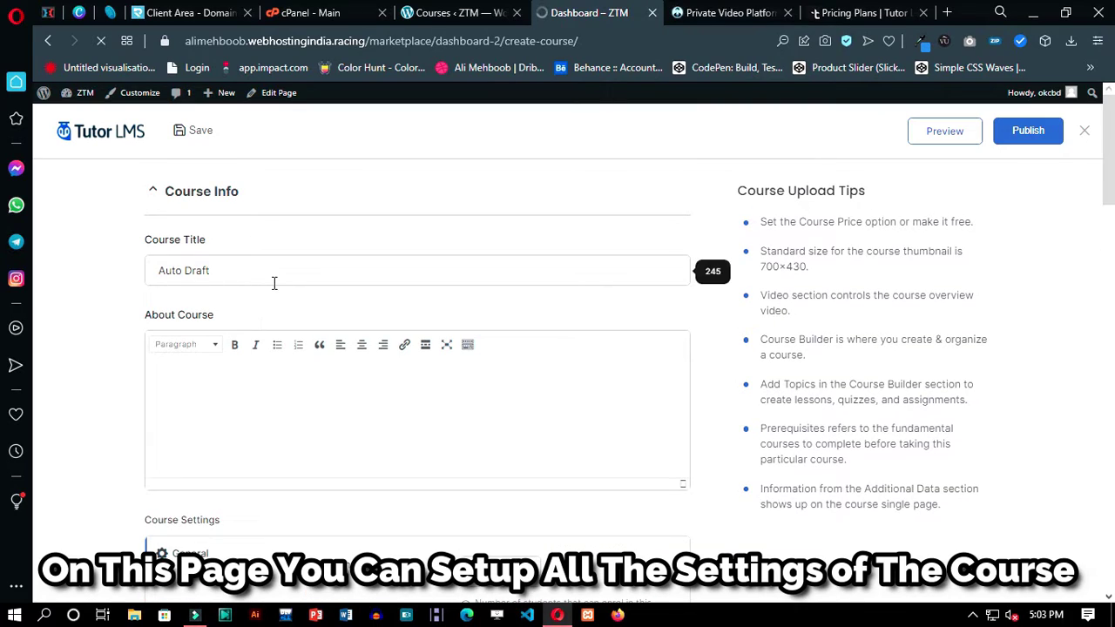
Step: Replace the draft course title with "Full Stack Web Development - HTML To React"
left_click_drag(236, 269, 148, 270)
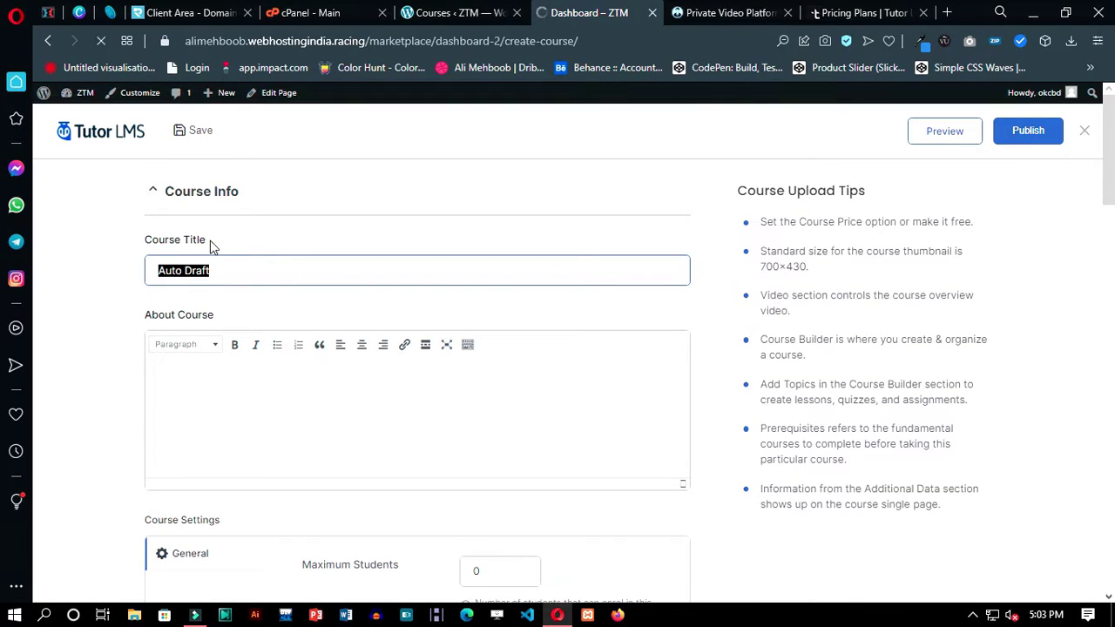
left_click_drag(210, 240, 148, 235)
left_click(243, 272)
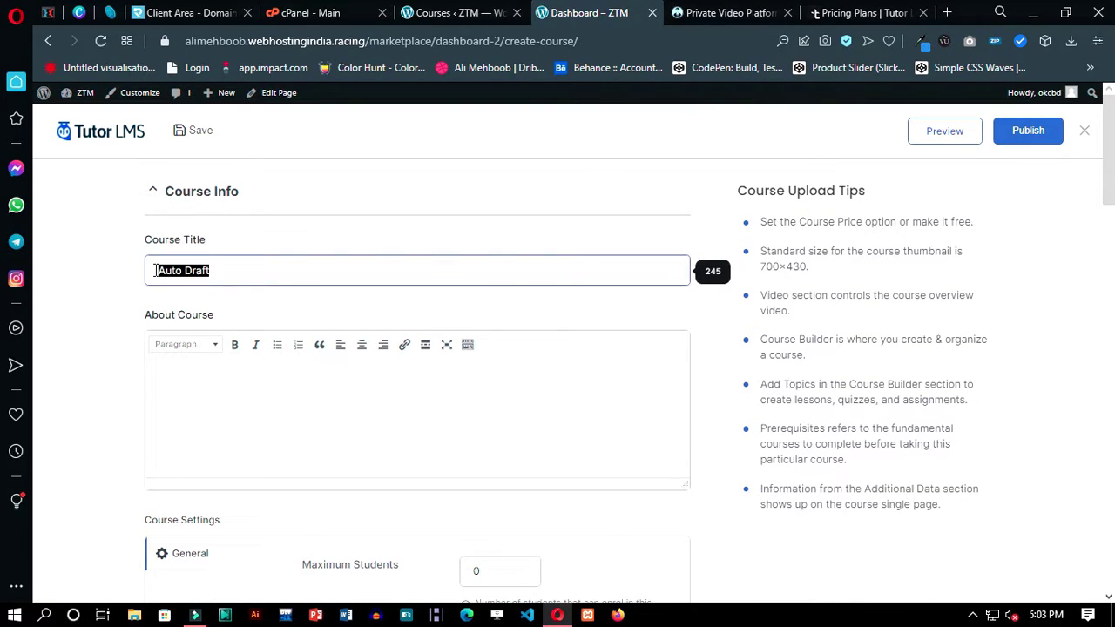
type("Full Stack")
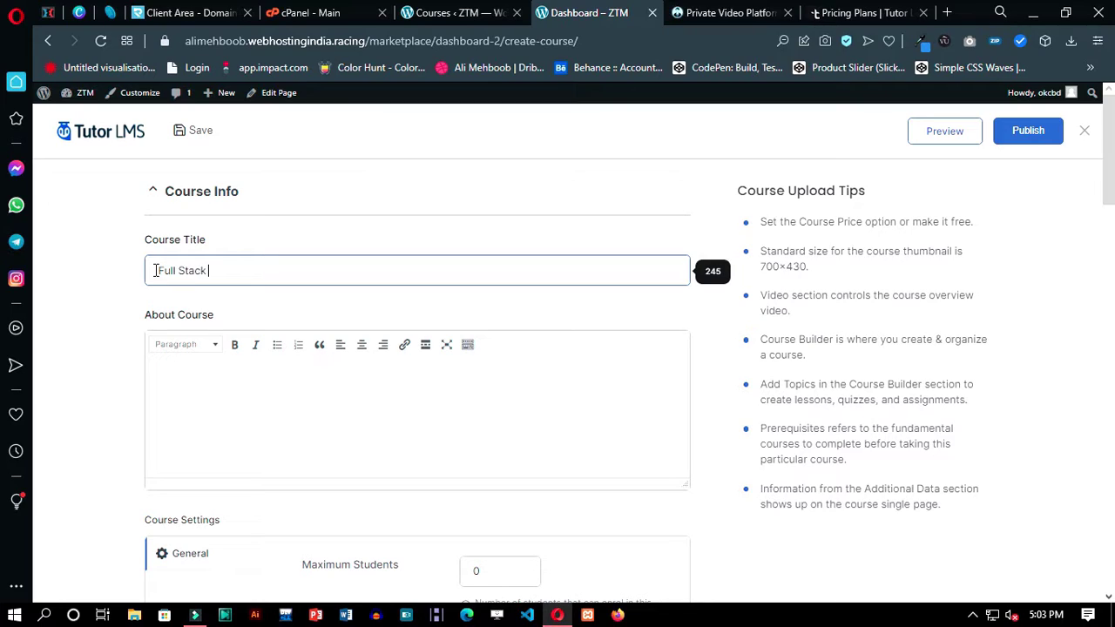
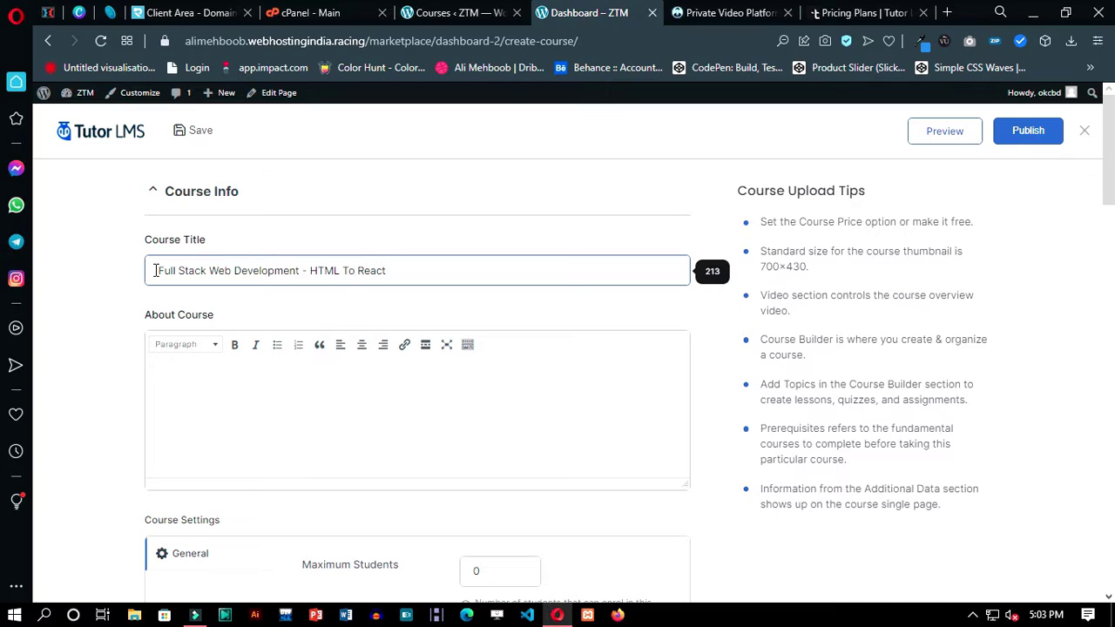
Step: Fill the About Course description with many repeated copies of the course title as placeholder text
left_click(311, 425)
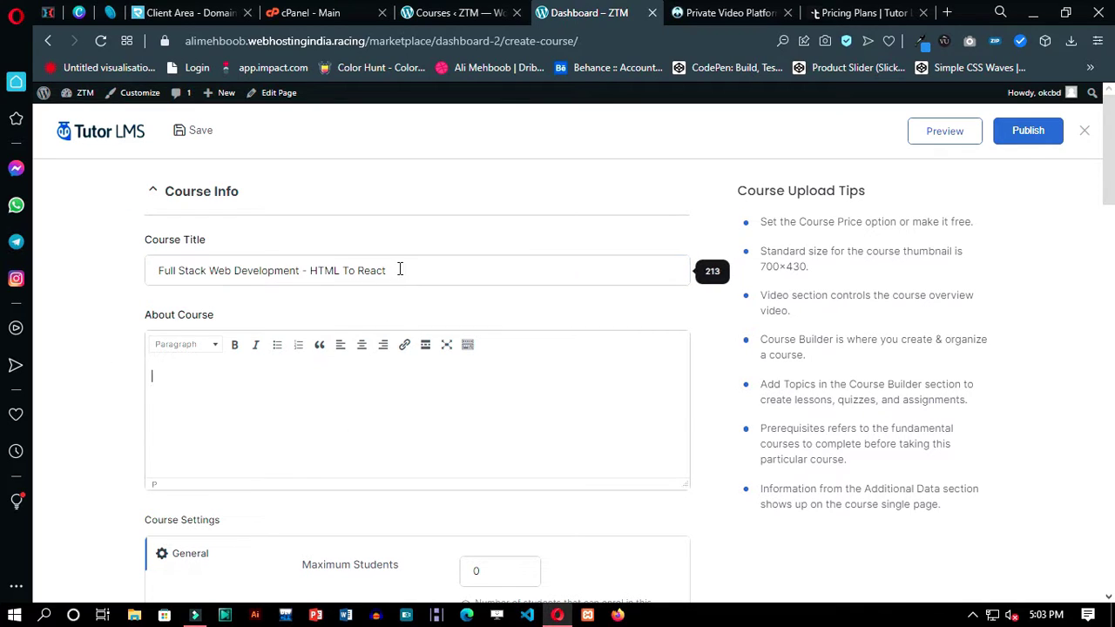
triple_click(400, 269)
key("ctrl+c")
left_click(328, 393)
key("ctrl+v")
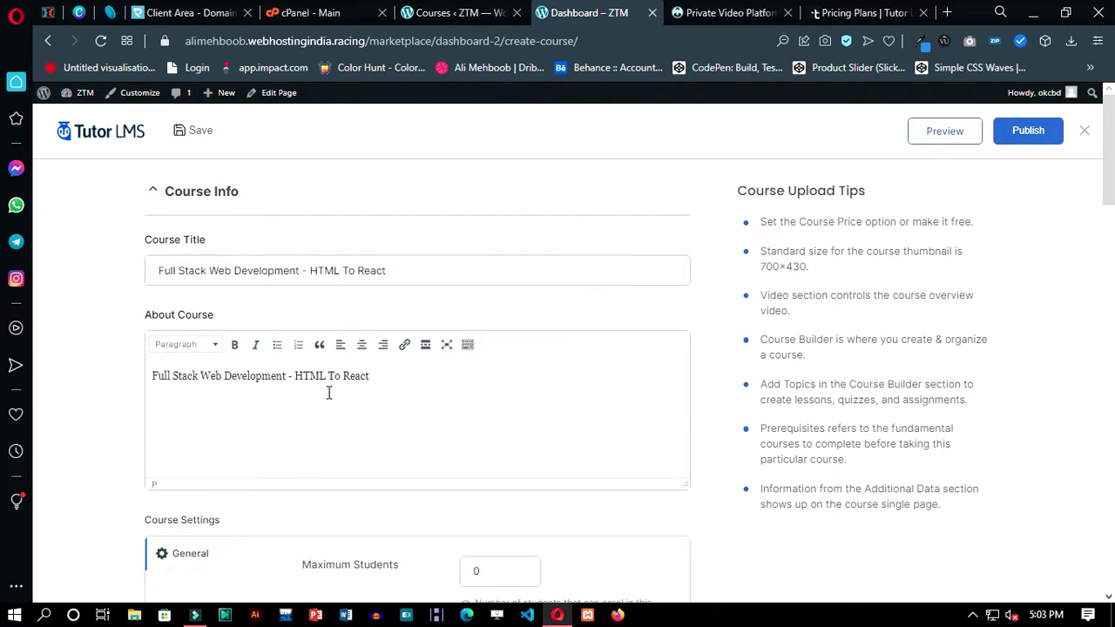
key("ctrl+v")
key("ctrl+v")
key("ctrl+v")
key("ctrl+v")
key("ctrl+v")
key("ctrl+v")
key("ctrl+v")
key("ctrl+v")
key("ctrl+v")
key("ctrl+v")
key("ctrl+v")
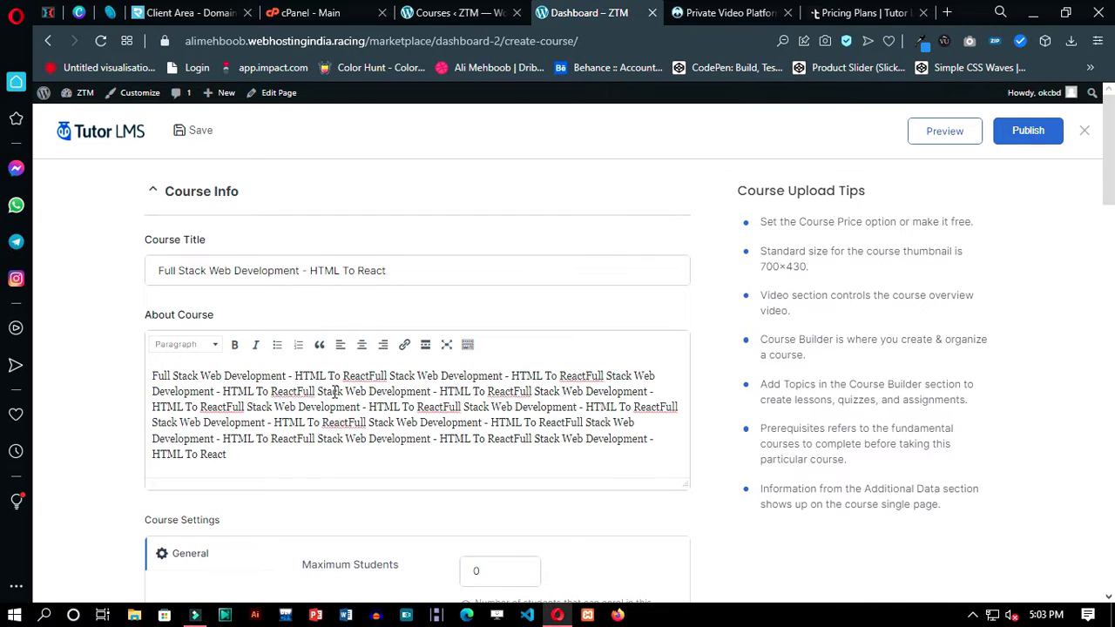
key("ctrl+v")
key("ctrl+v")
key("ctrl+v")
key("ctrl+v")
key("ctrl+v")
key("ctrl+v")
key("ctrl+v")
key("ctrl+v")
key("ctrl+v")
key("ctrl+v")
key("ctrl+v")
key("ctrl+v")
key("ctrl+v")
key("ctrl+v")
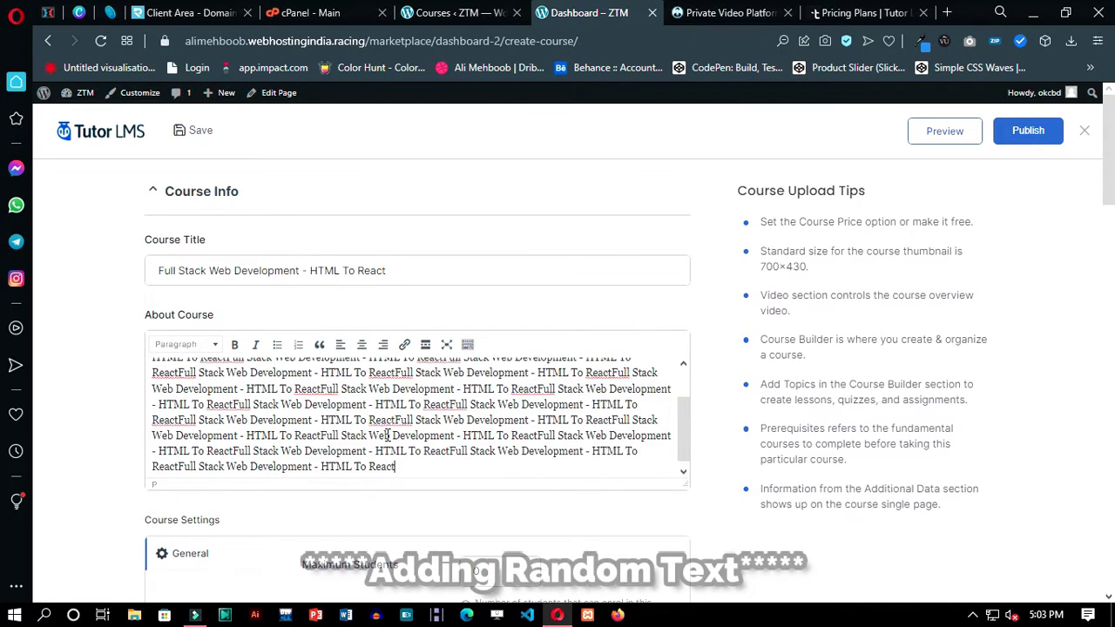
Step: Try formatting the whole About Course paragraph as a bulleted list
left_click(277, 345)
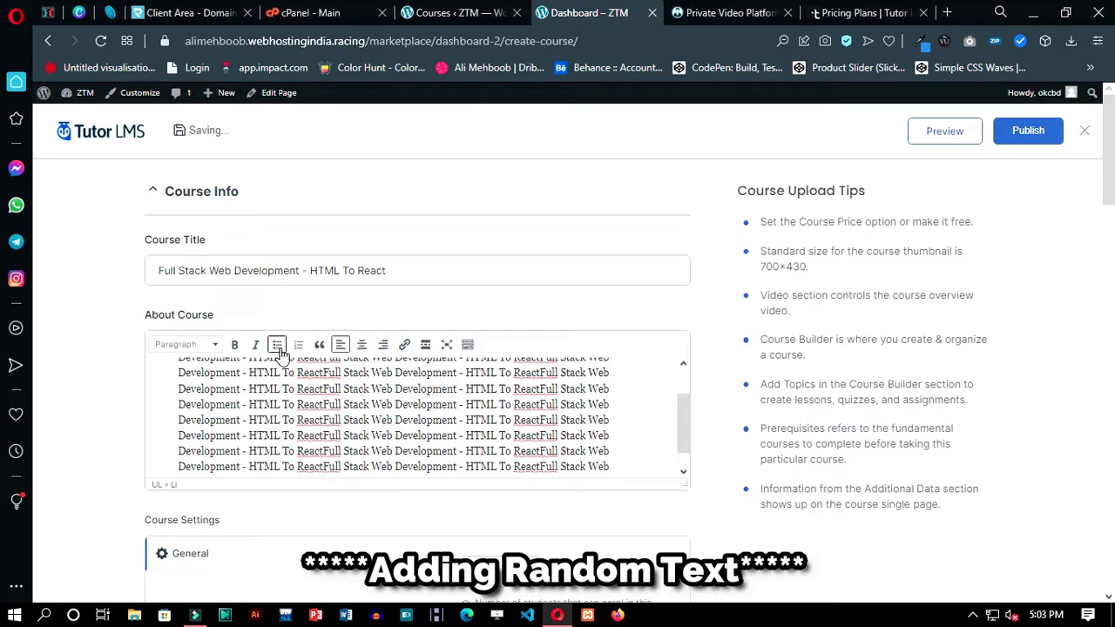
scroll(492, 420, "up", 3)
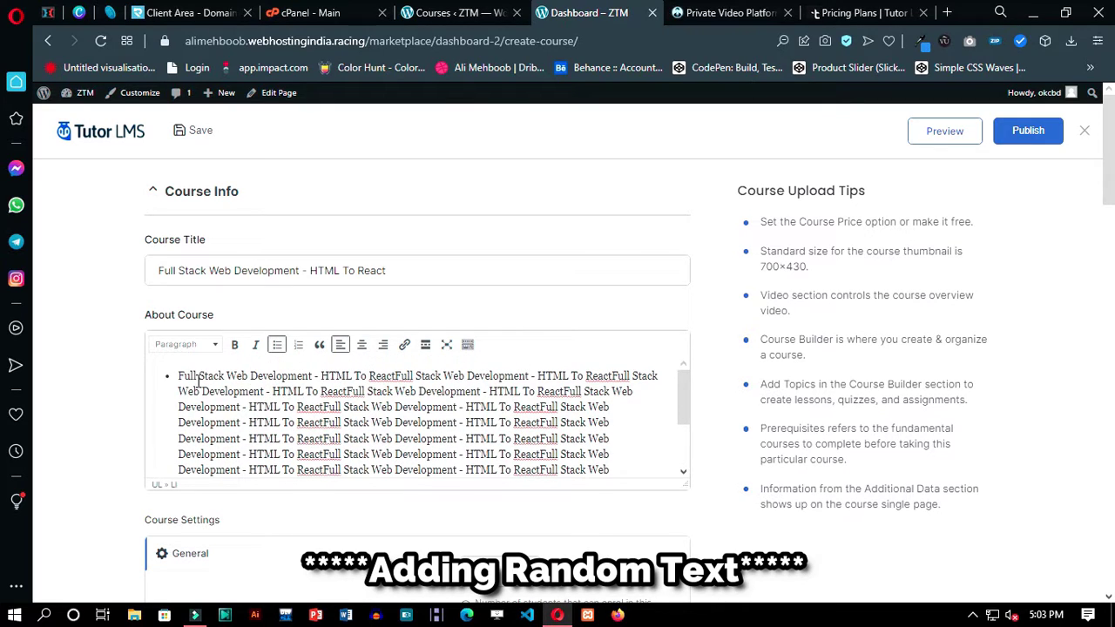
key("ctrl+z")
Step: Add a numbered list of course title copies below the description paragraph, taking the last line out of the list as plain text
scroll(546, 473, "down", 2)
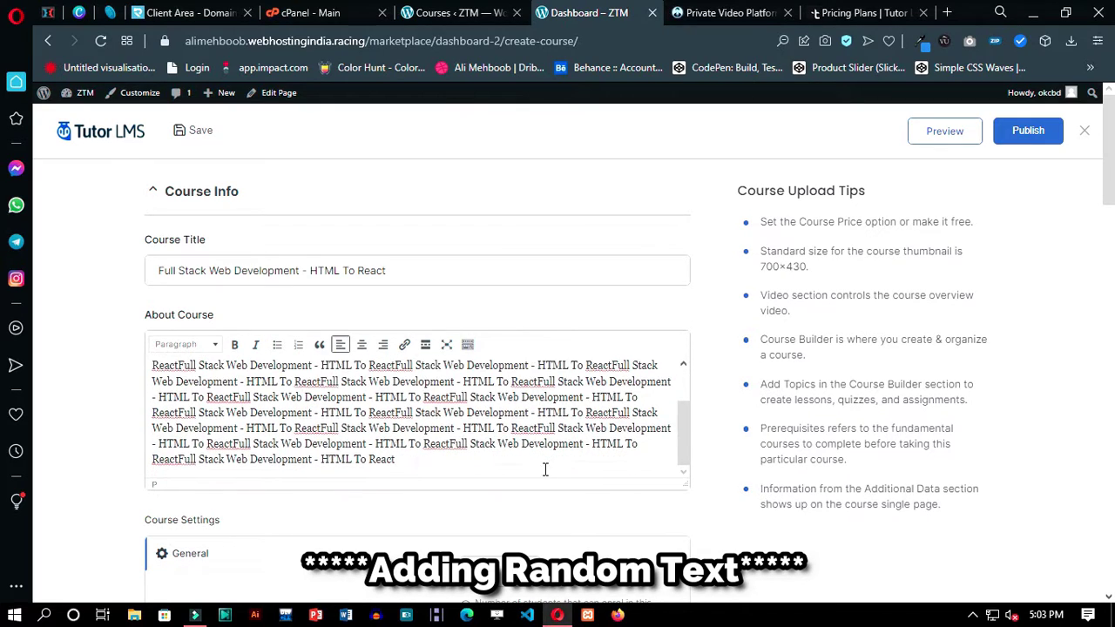
key("Return")
key("Return")
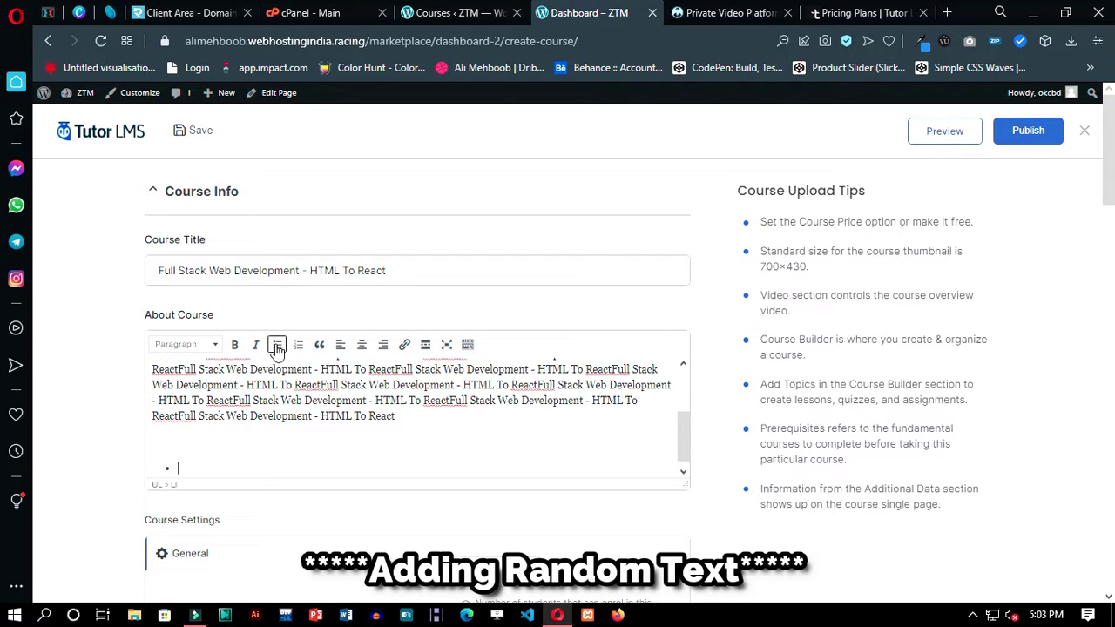
key("ctrl+v")
key("ctrl+v")
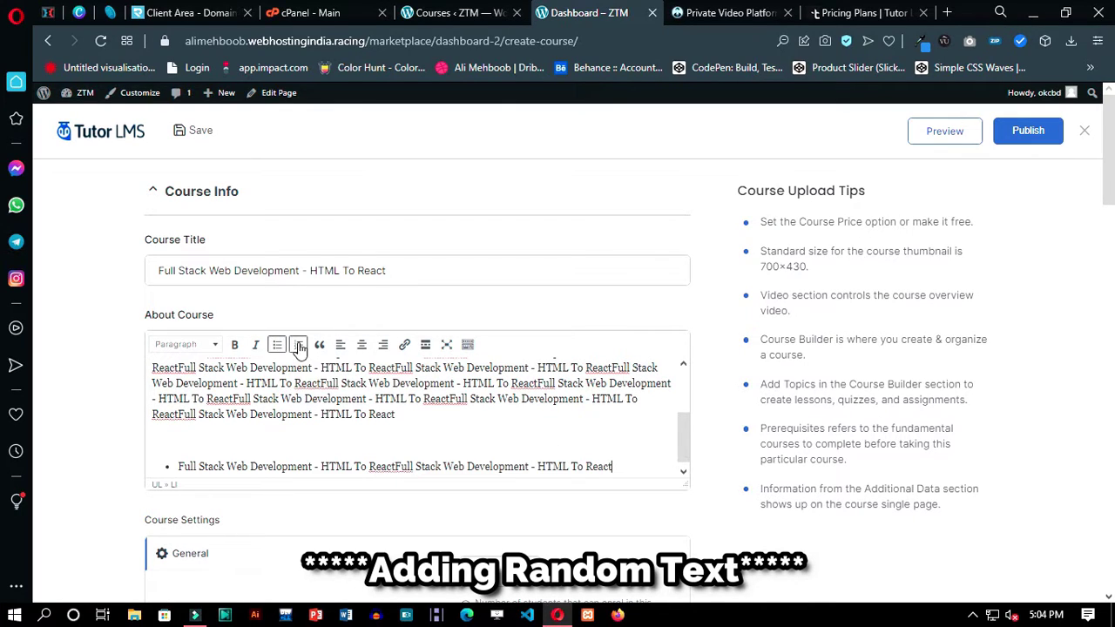
key("ctrl+v")
key("Return")
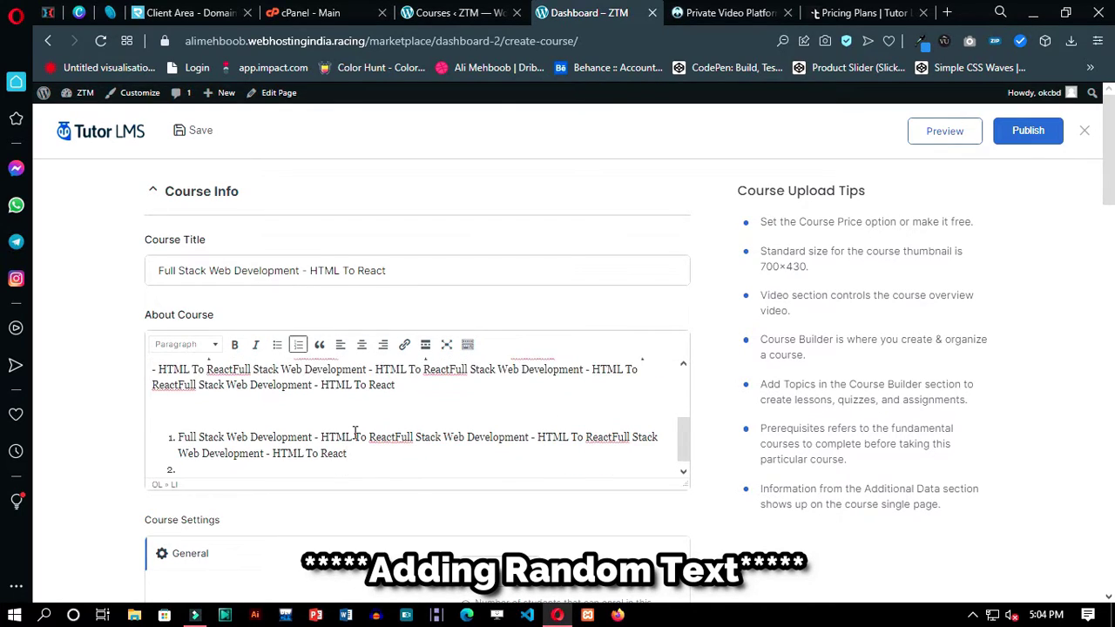
key("ctrl+v")
key("Return")
key("ctrl+v")
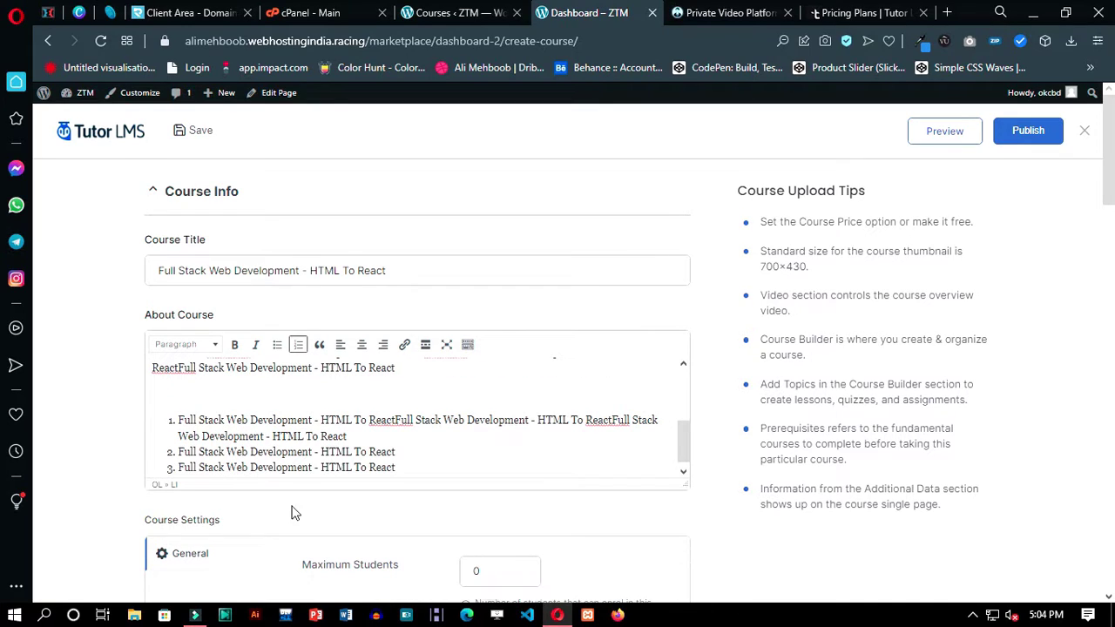
left_click(298, 349)
Step: Read the Maximum Students note in the general course settings and set the limit to 100
scroll(423, 473, "down", 3)
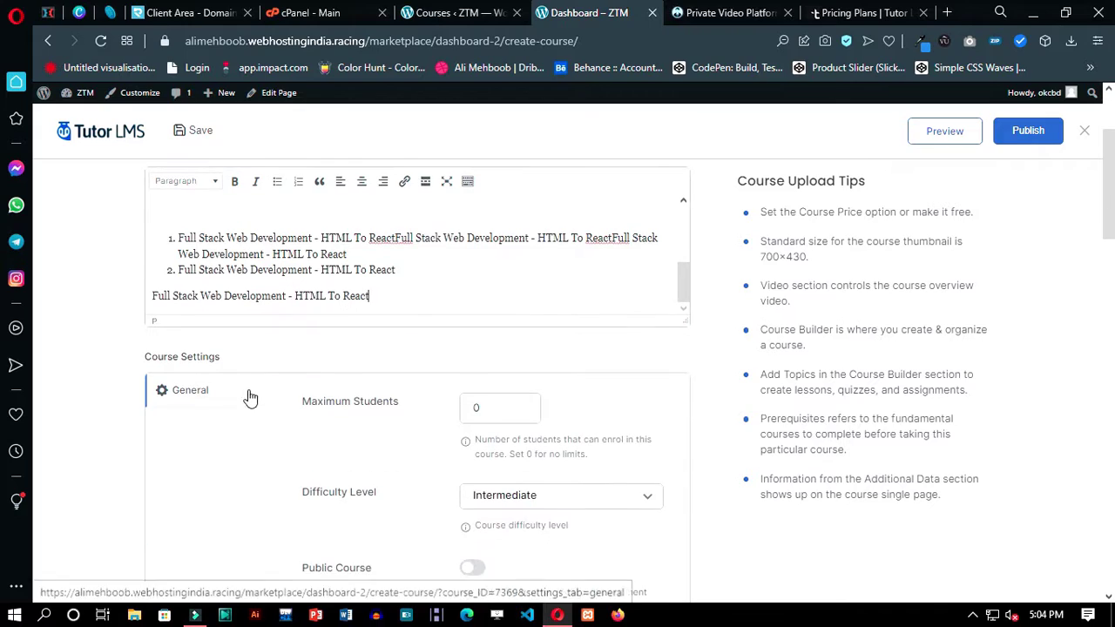
left_click_drag(250, 397, 144, 364)
left_click(481, 410)
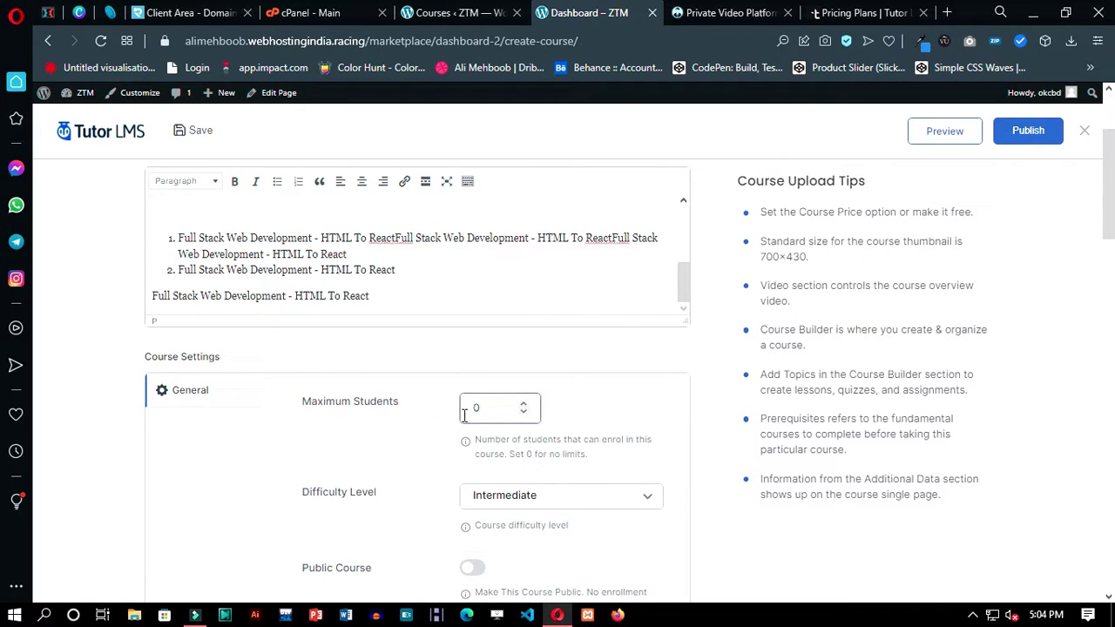
triple_click(366, 406)
left_click(485, 406)
left_click_drag(620, 462, 467, 449)
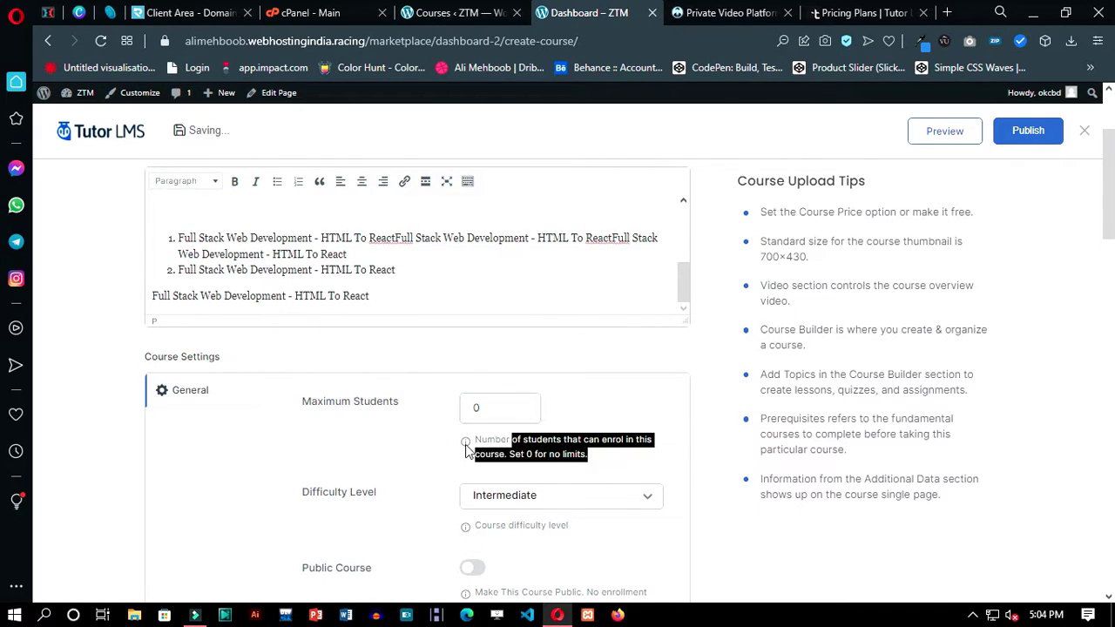
left_click(462, 415)
double_click(462, 415)
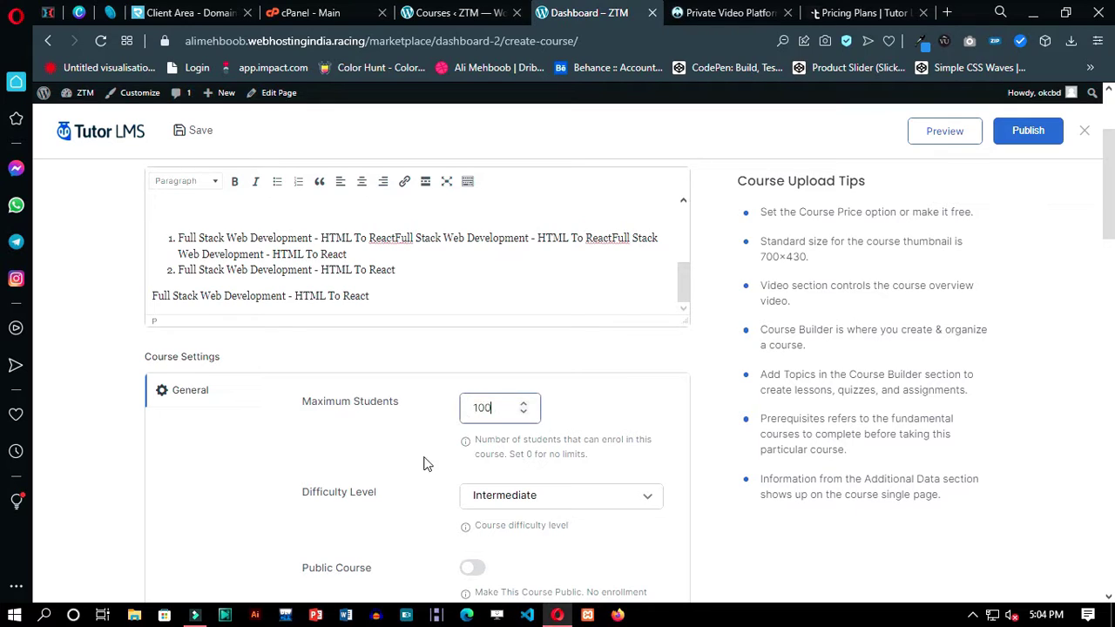
Step: Set the course's difficulty level to All Levels
scroll(423, 464, "down", 3)
scroll(453, 410, "up", 1)
left_click(575, 336)
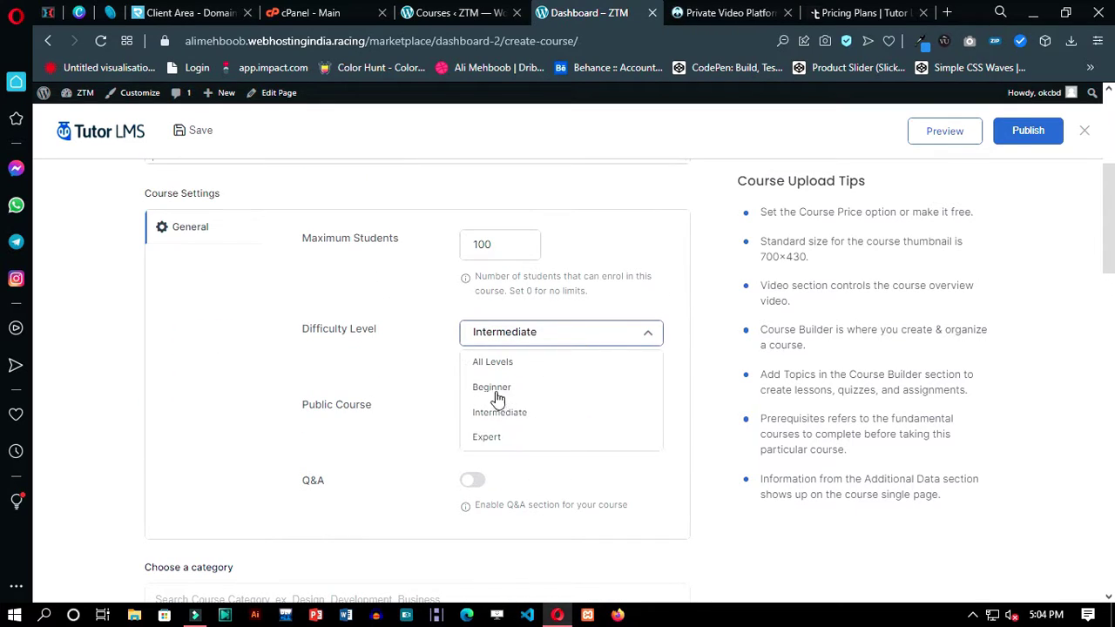
left_click(494, 361)
Step: Read the Public Course option's note and assign the course to the Development category
scroll(436, 375, "down", 2)
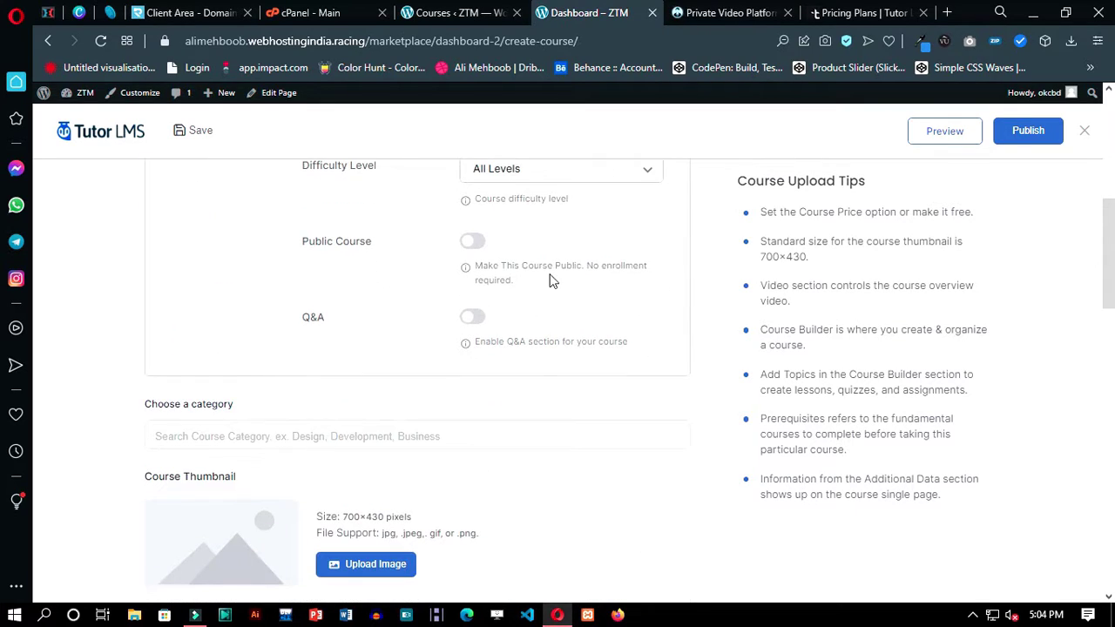
left_click_drag(529, 288, 477, 261)
left_click(418, 330)
scroll(417, 330, "down", 2)
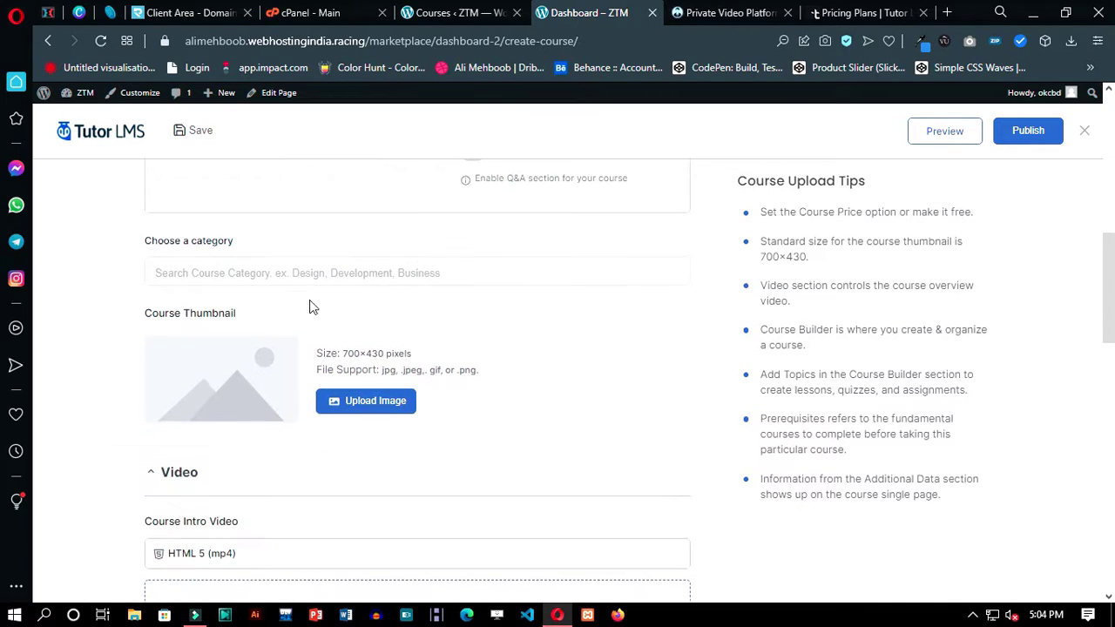
left_click(309, 276)
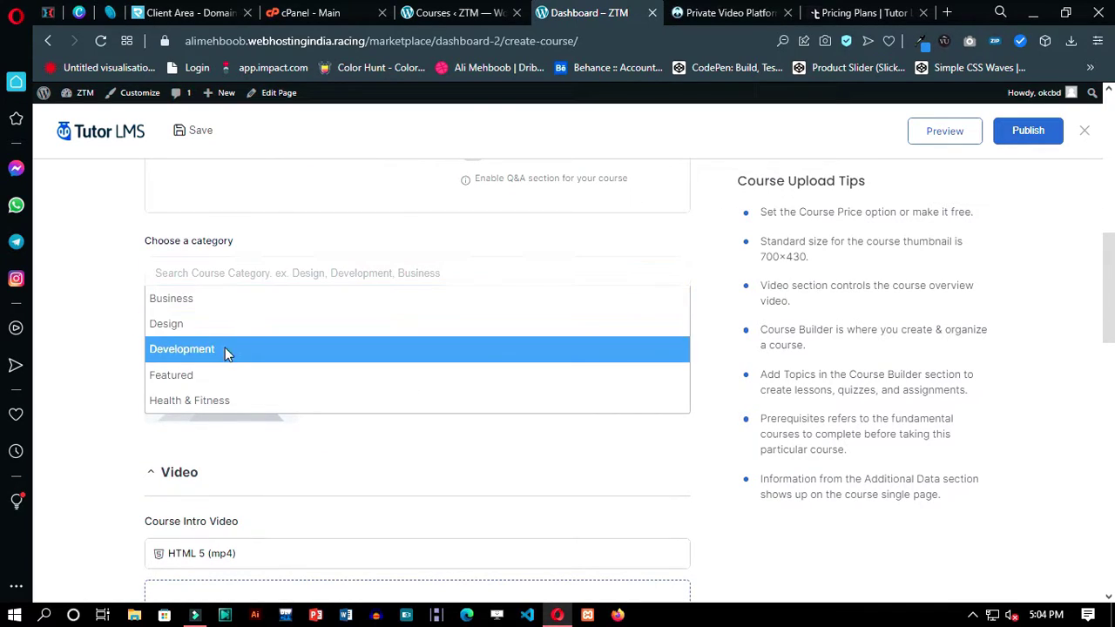
left_click(225, 348)
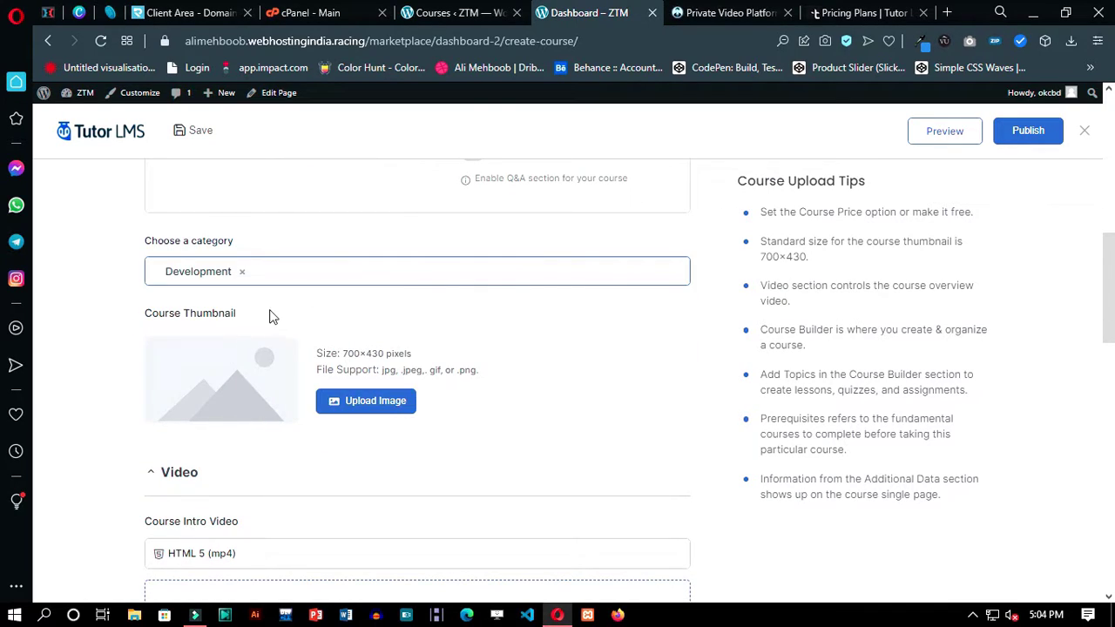
Step: Upload the image download.jpg to the media library for the course thumbnail
left_click(357, 404)
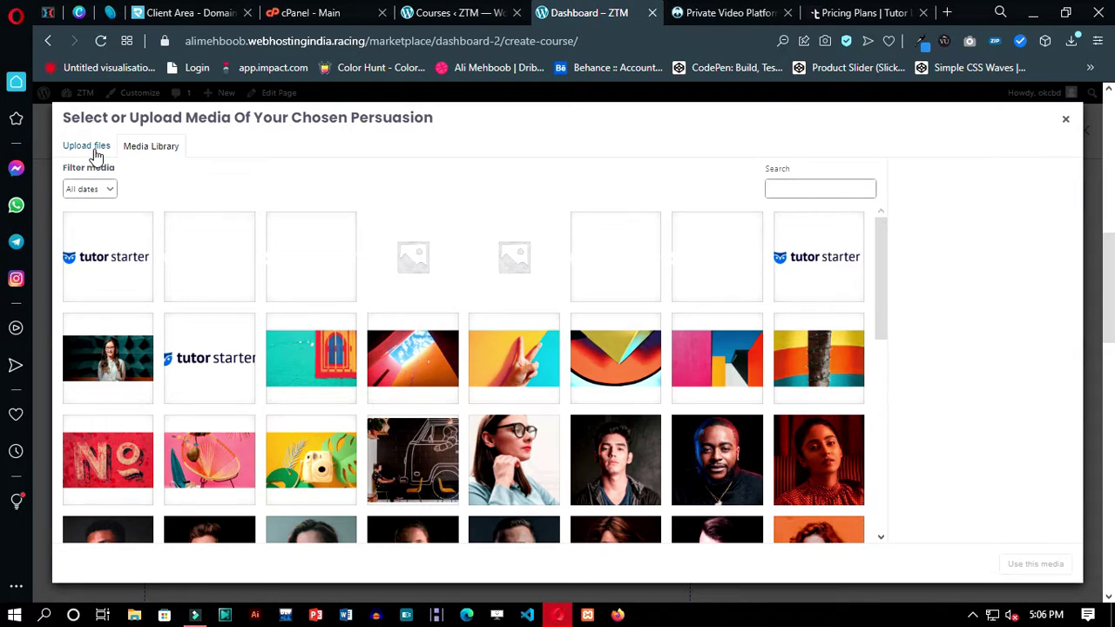
left_click(87, 146)
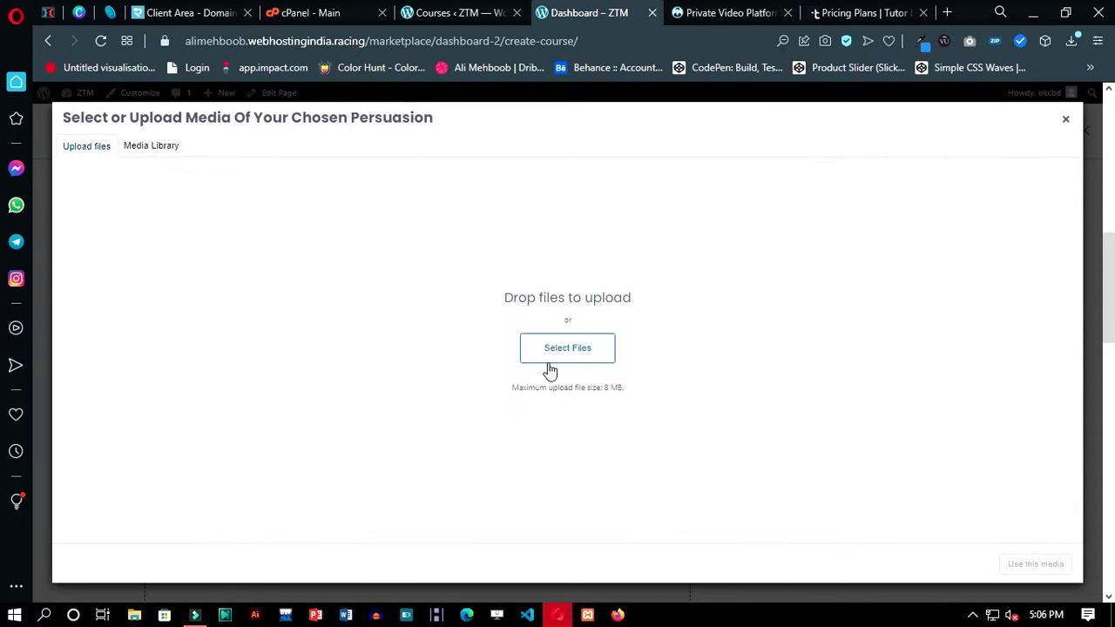
left_click(567, 351)
left_click(597, 404)
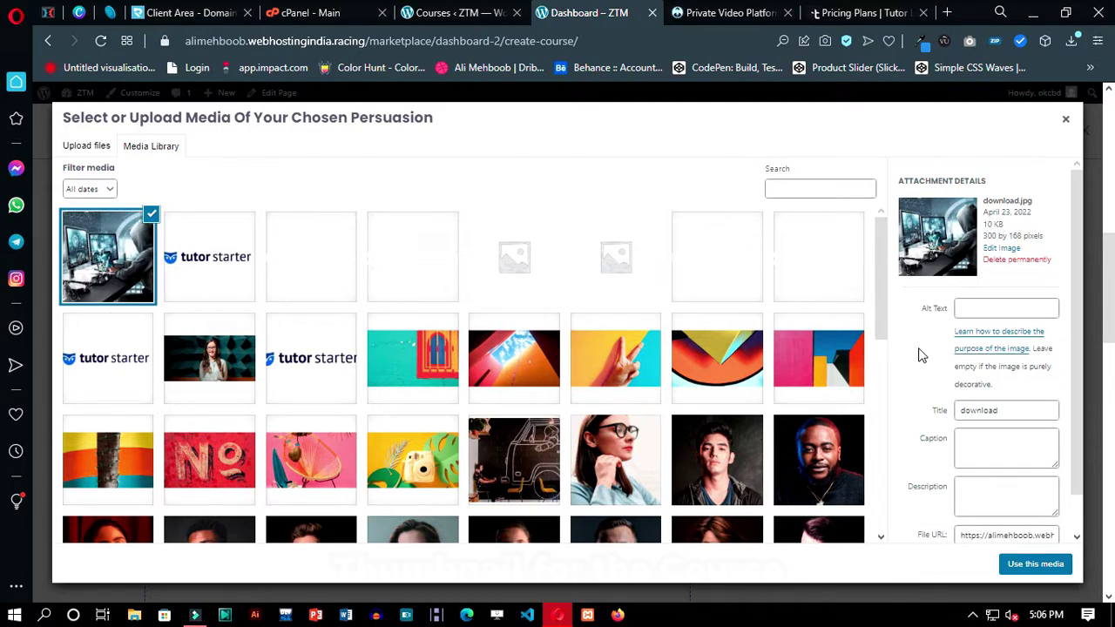
Step: Give the uploaded image the alt text course-img and use it as the course thumbnail
left_click(988, 310)
type("course-")
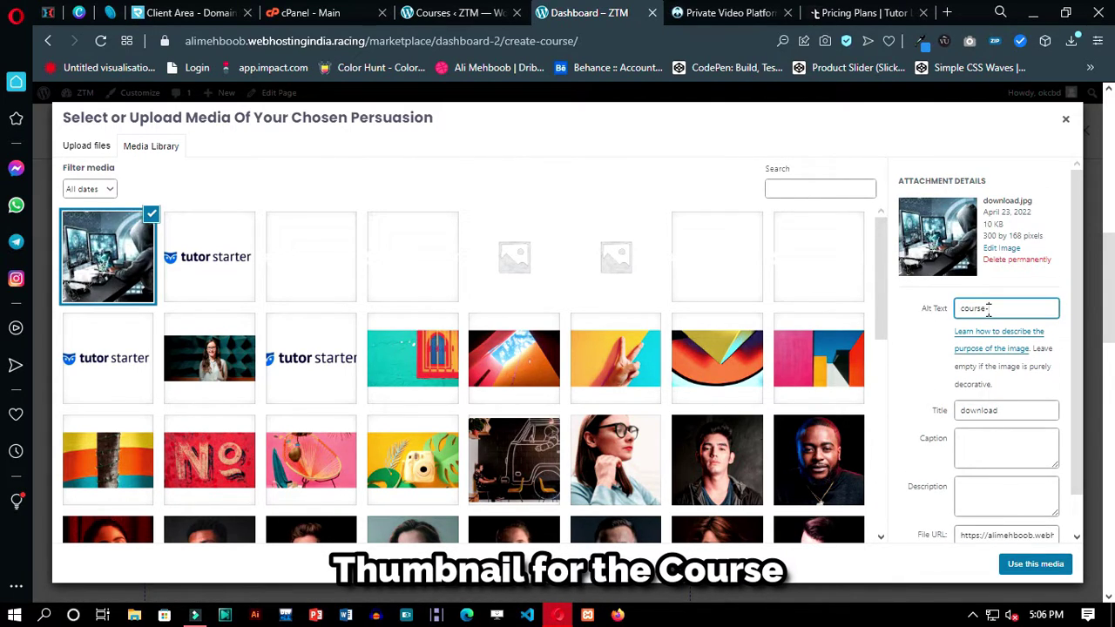
type("img")
scroll(958, 310, "down", 1)
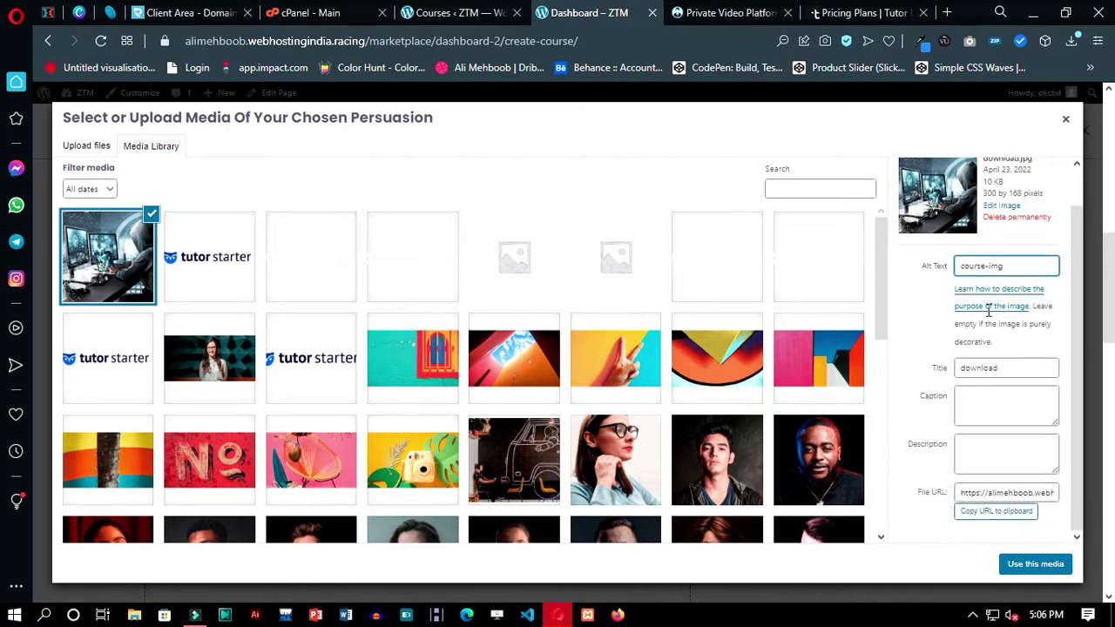
left_click(1035, 564)
Step: Set the course intro video's source to Embedded
scroll(377, 451, "down", 3)
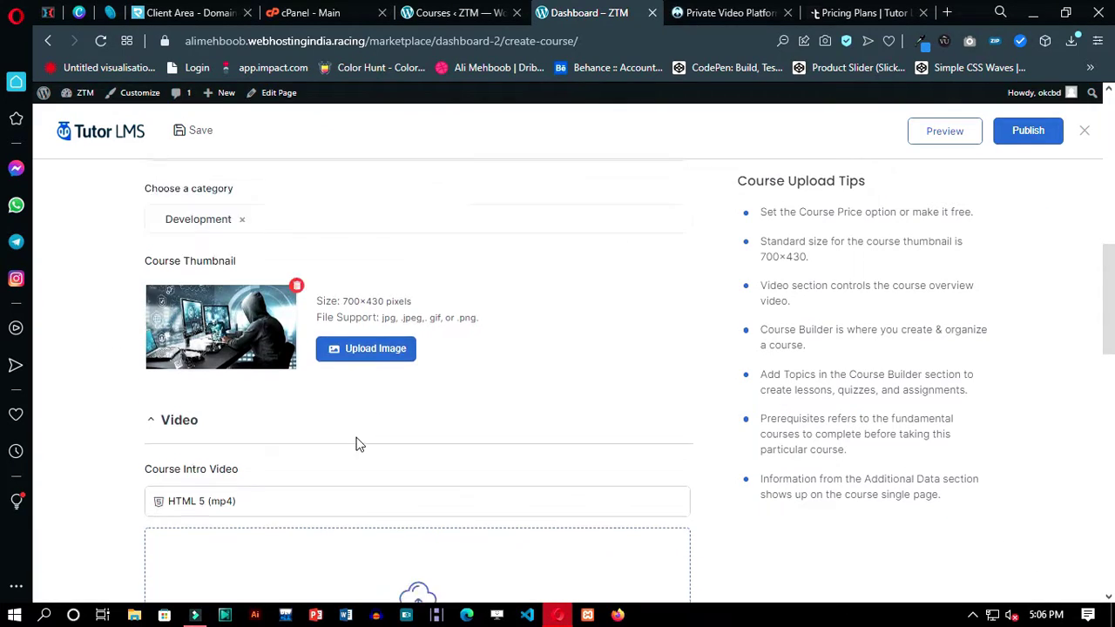
left_click_drag(259, 286, 142, 276)
left_click(139, 288)
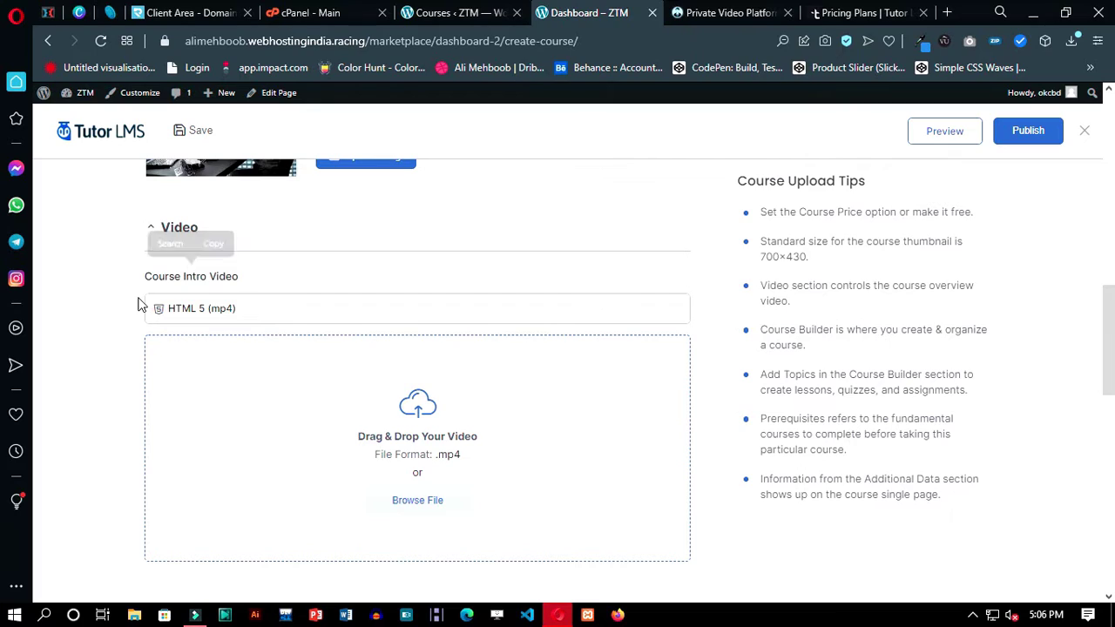
left_click(644, 316)
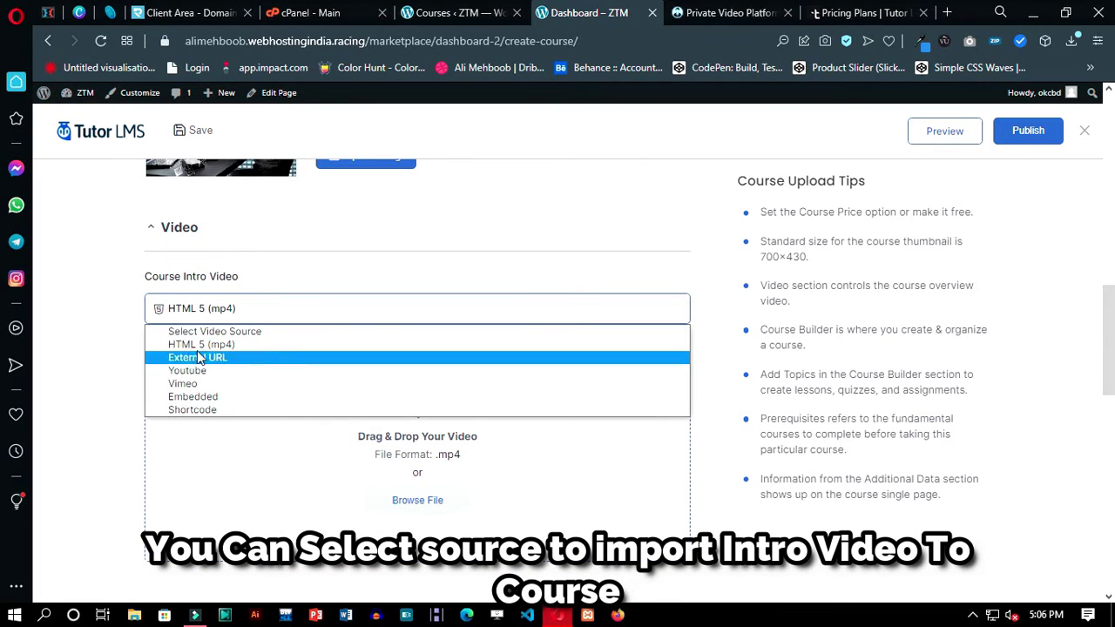
key("Escape")
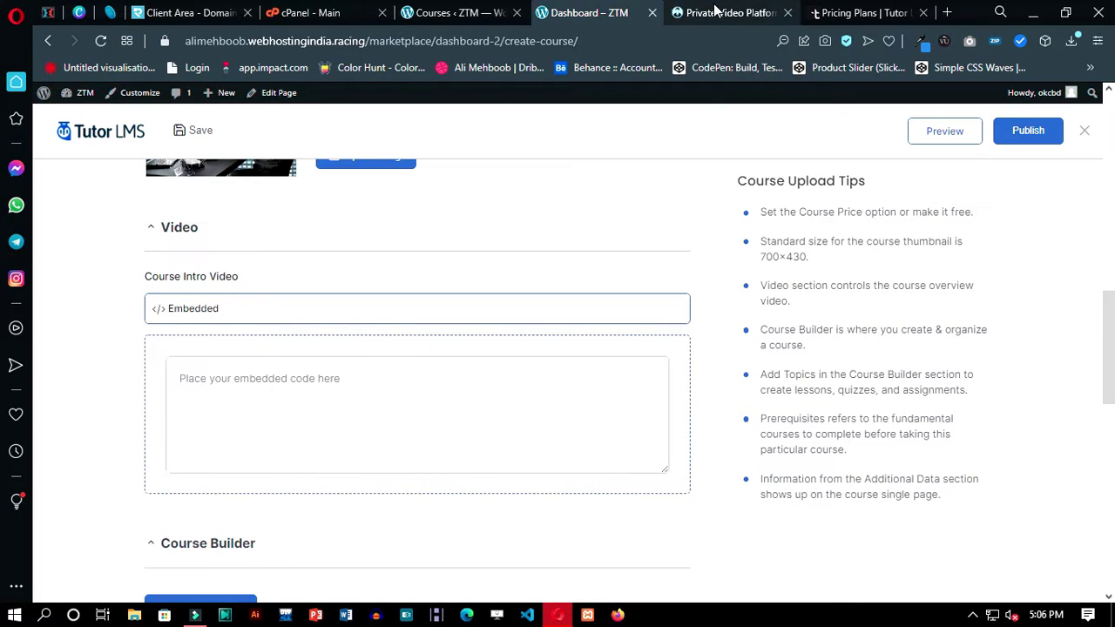
left_click(730, 12)
left_click_drag(428, 187, 259, 180)
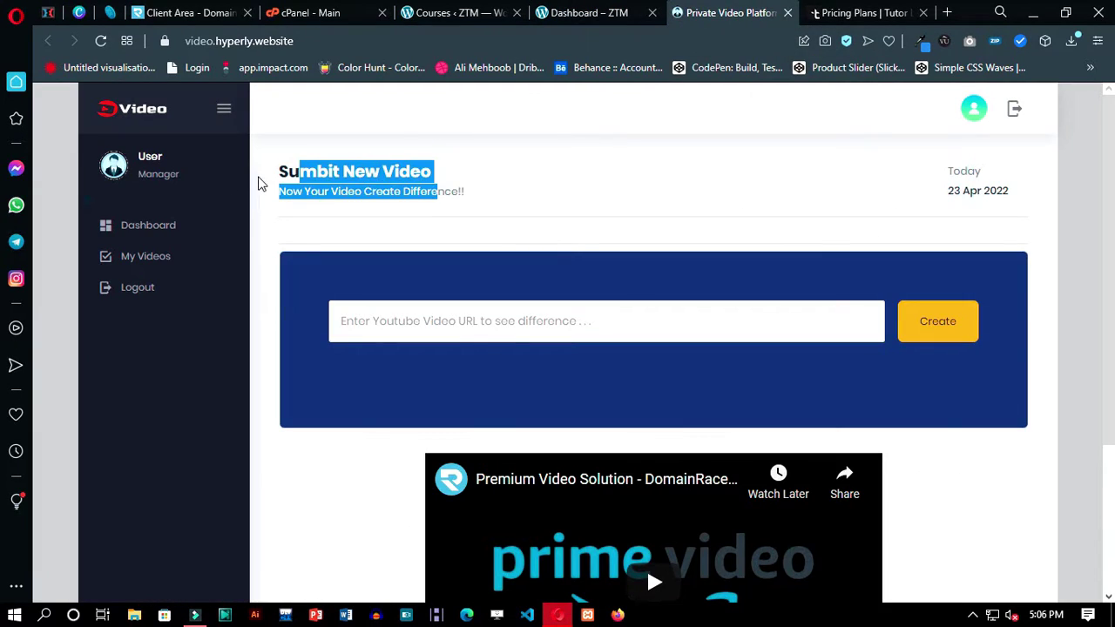
left_click(336, 209)
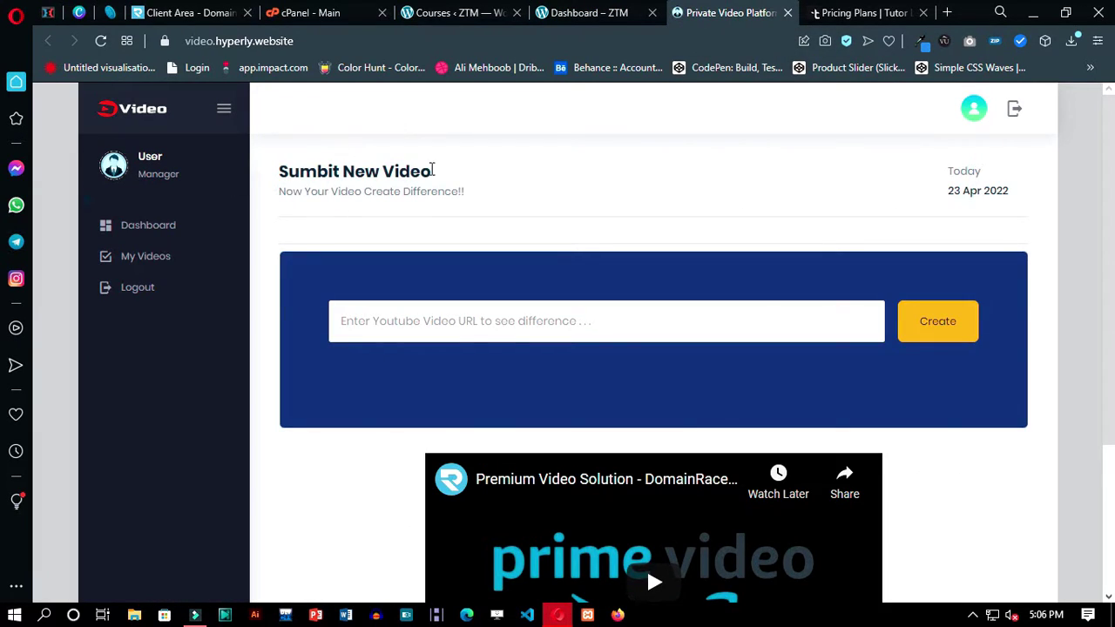
left_click(102, 40)
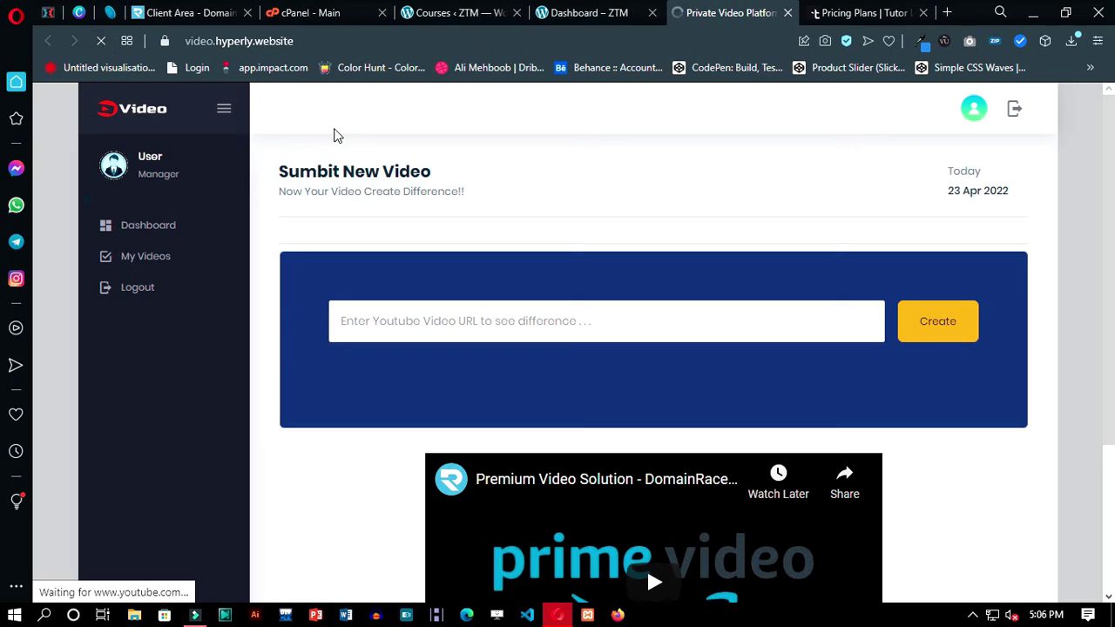
left_click(472, 314)
type("Full Stack Web Development - HTML To React")
left_click_drag(597, 321, 348, 313)
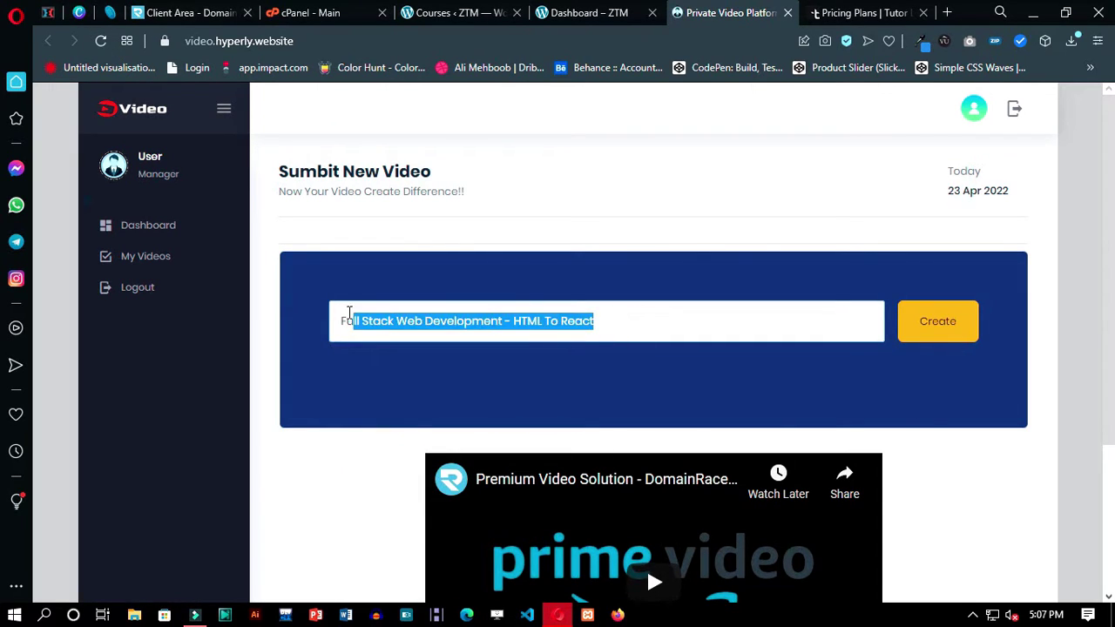
key("BackSpace")
type("https://youtu.be/iJq6r2D_ak0")
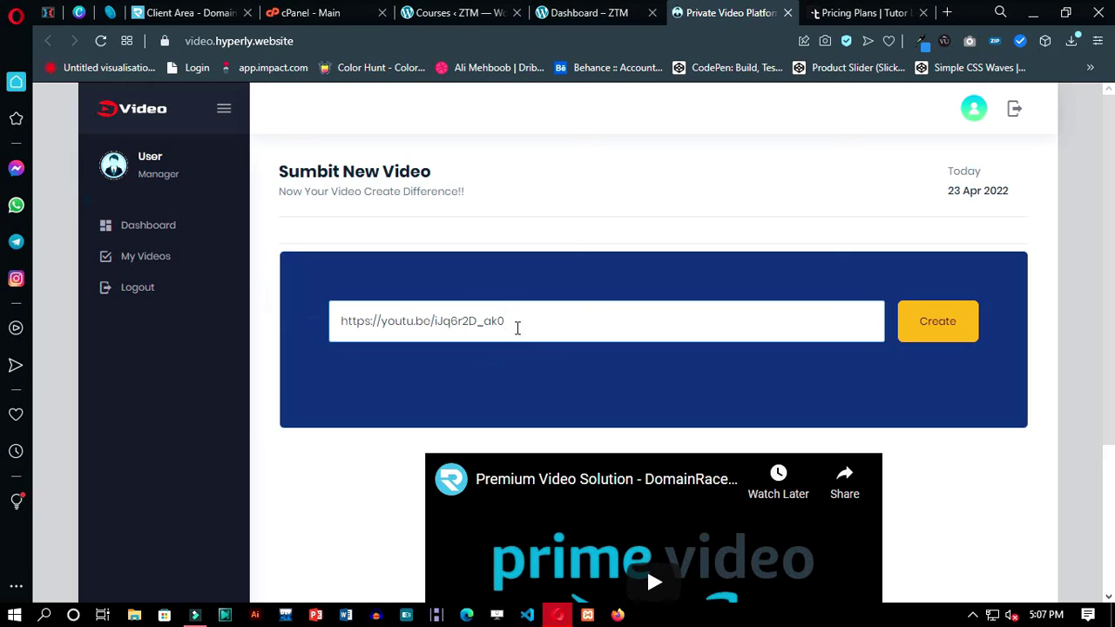
left_click_drag(518, 327, 298, 325)
left_click(903, 337)
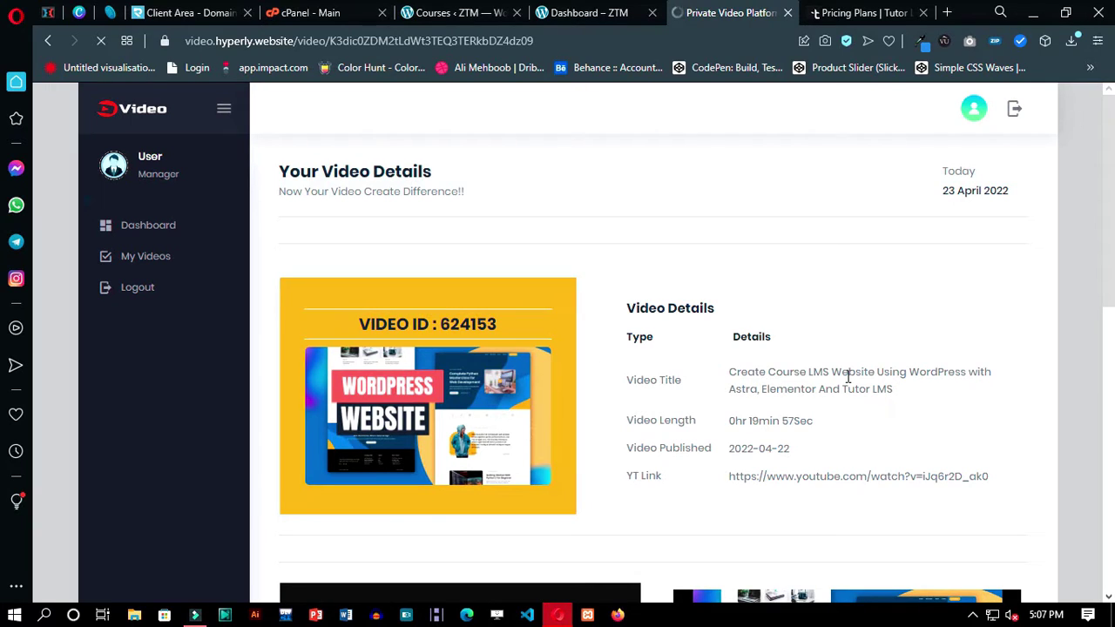
Step: Examine the created video's details, its two player themes and their video source codes
scroll(828, 334, "down", 2)
left_click_drag(821, 264, 751, 260)
left_click(662, 383)
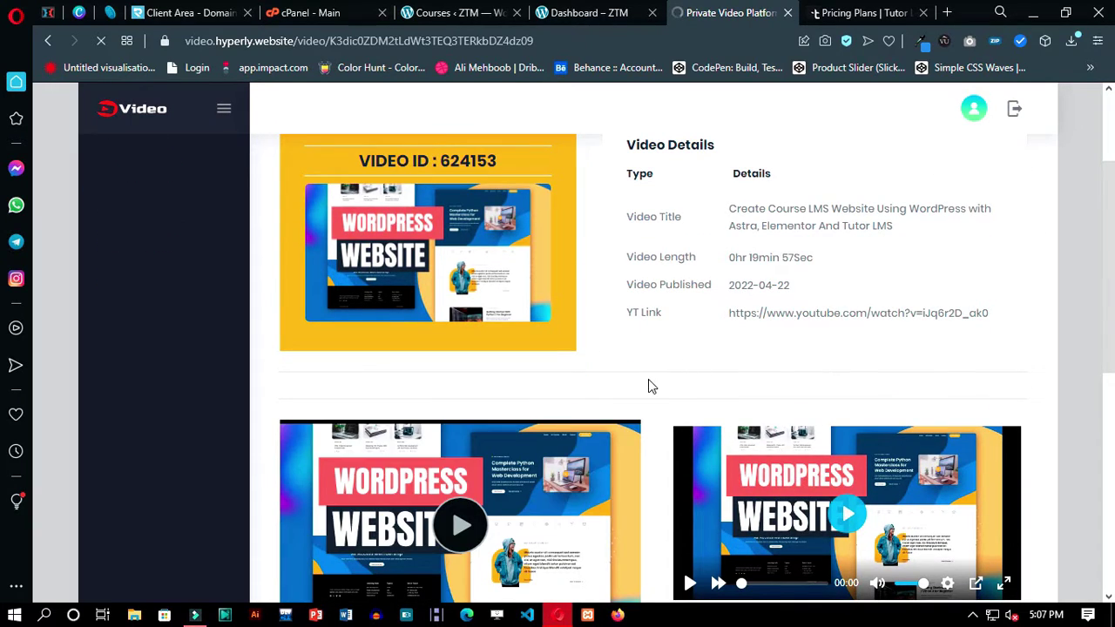
scroll(660, 352, "down", 2)
scroll(508, 374, "down", 2)
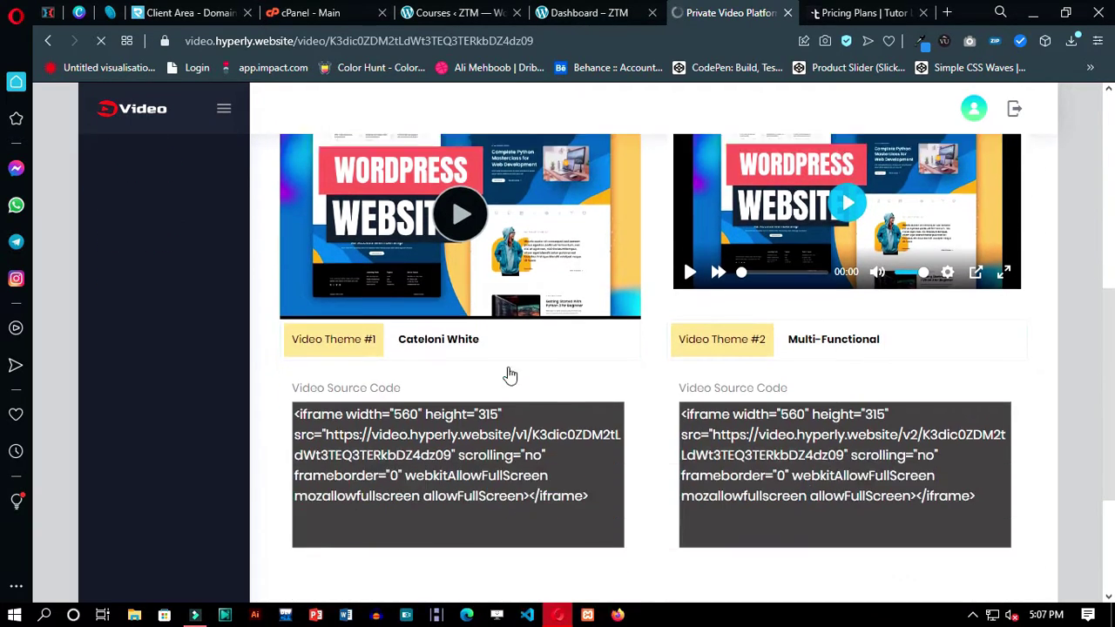
double_click(747, 331)
left_click(659, 353)
scroll(660, 353, "up", 1)
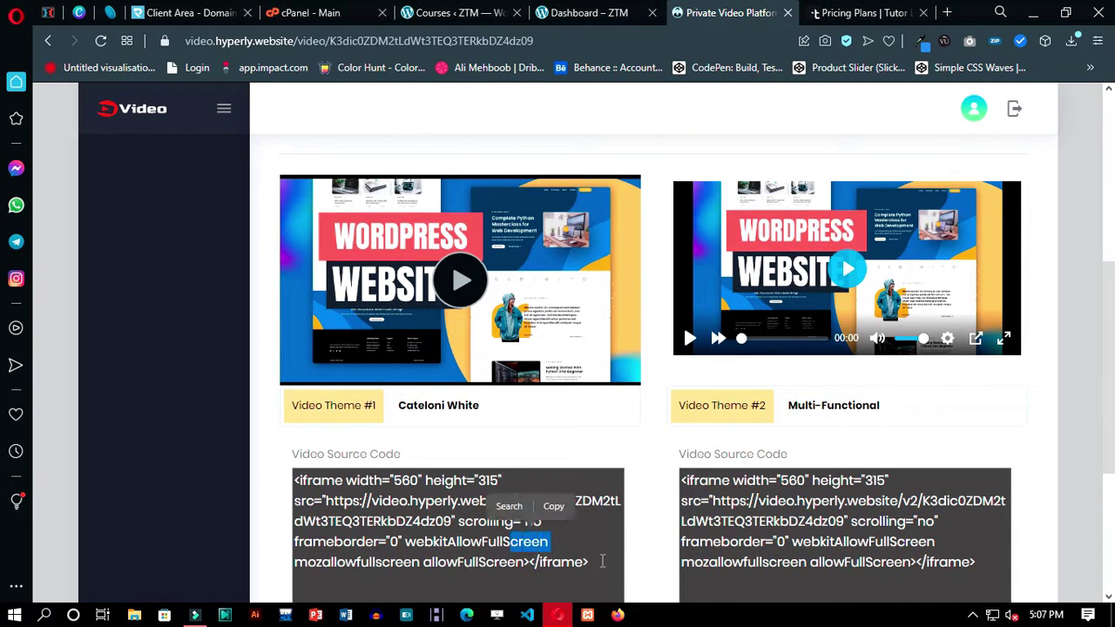
Step: Copy the Cateloni White theme's iframe code and paste it as the course intro video's embed code in the course editor
left_click_drag(590, 563, 296, 480)
key("ctrl+c")
left_click(449, 12)
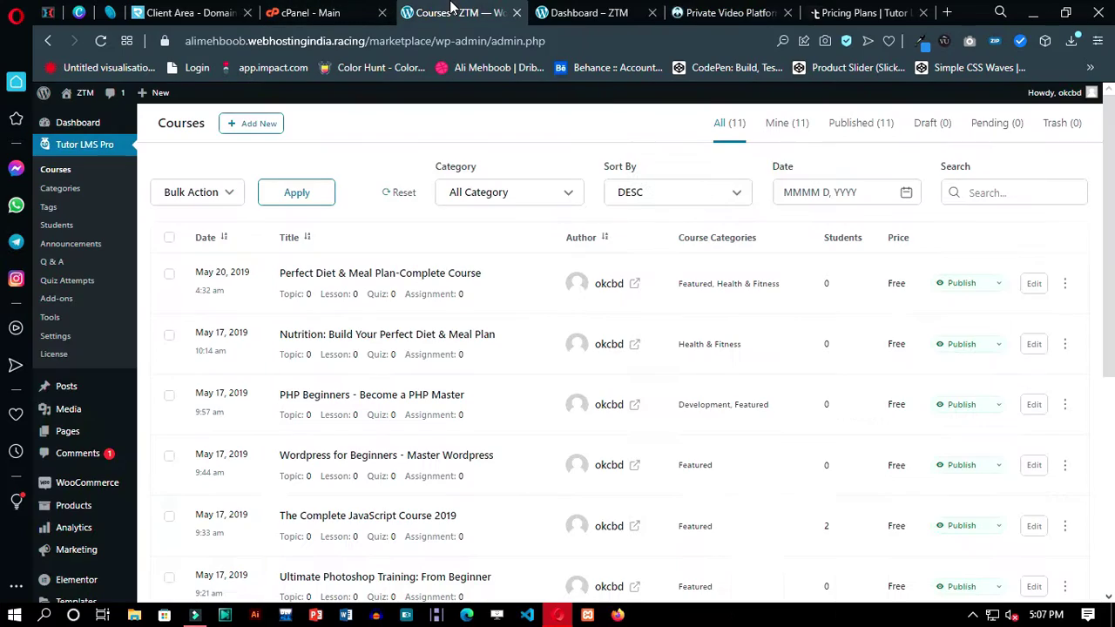
left_click(579, 13)
left_click(294, 389)
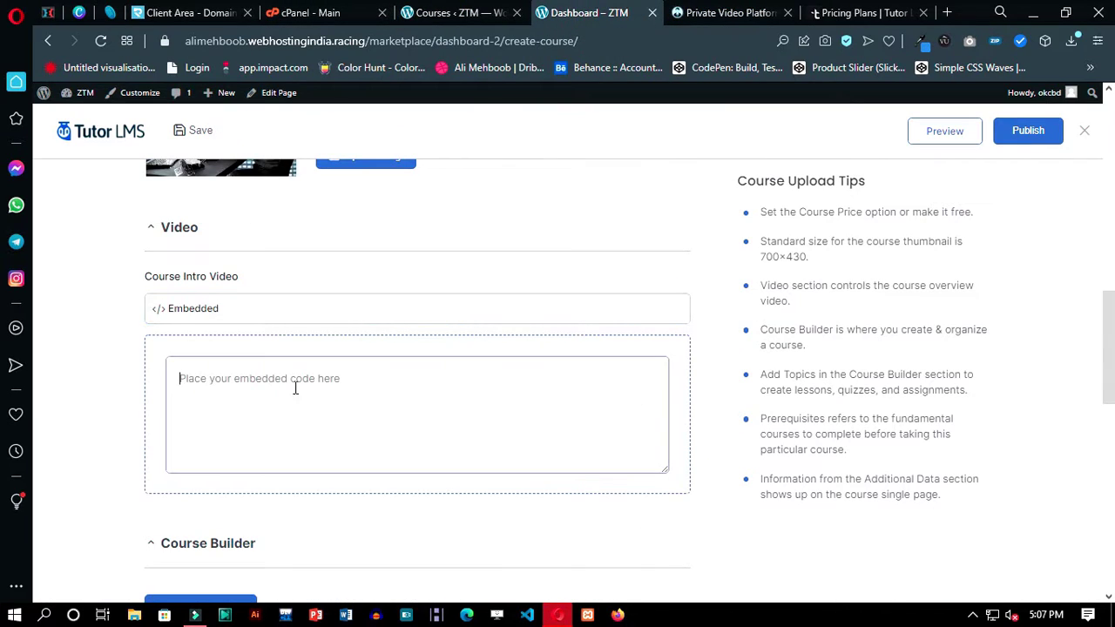
key("ctrl+v")
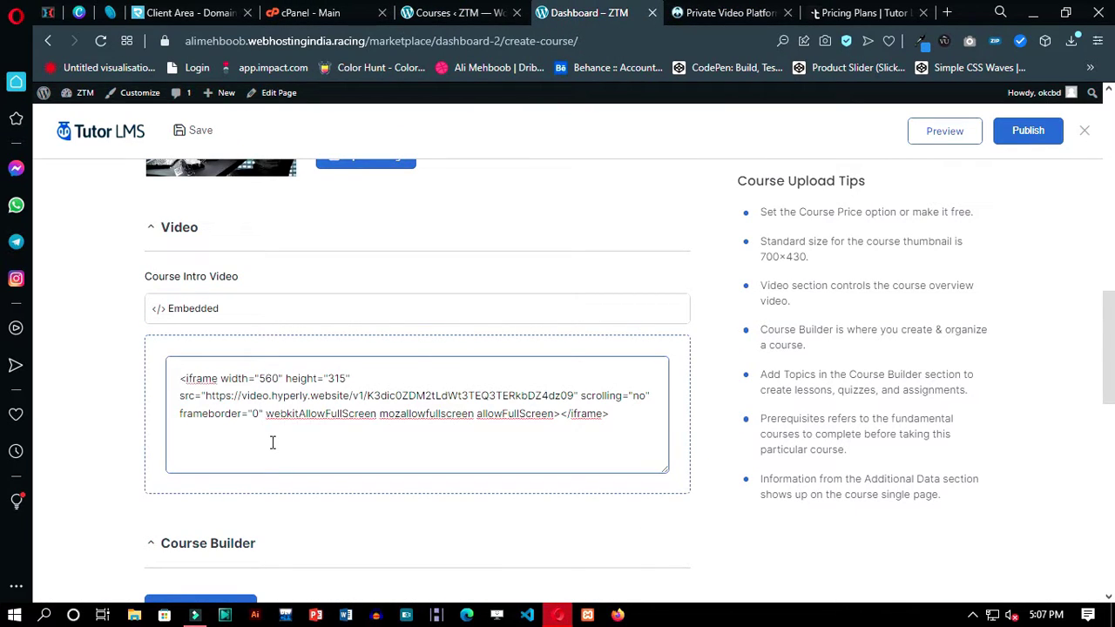
Step: Add a course topic named "Module 1 : Introduction" in the Course Builder
scroll(274, 515, "down", 2)
scroll(340, 448, "down", 1)
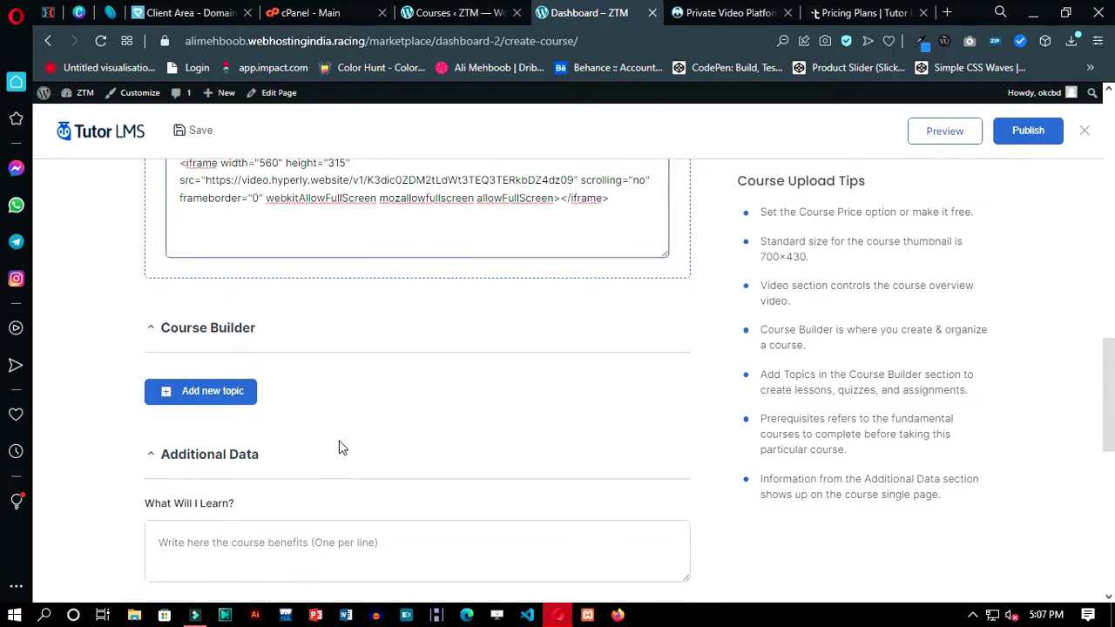
left_click(168, 364)
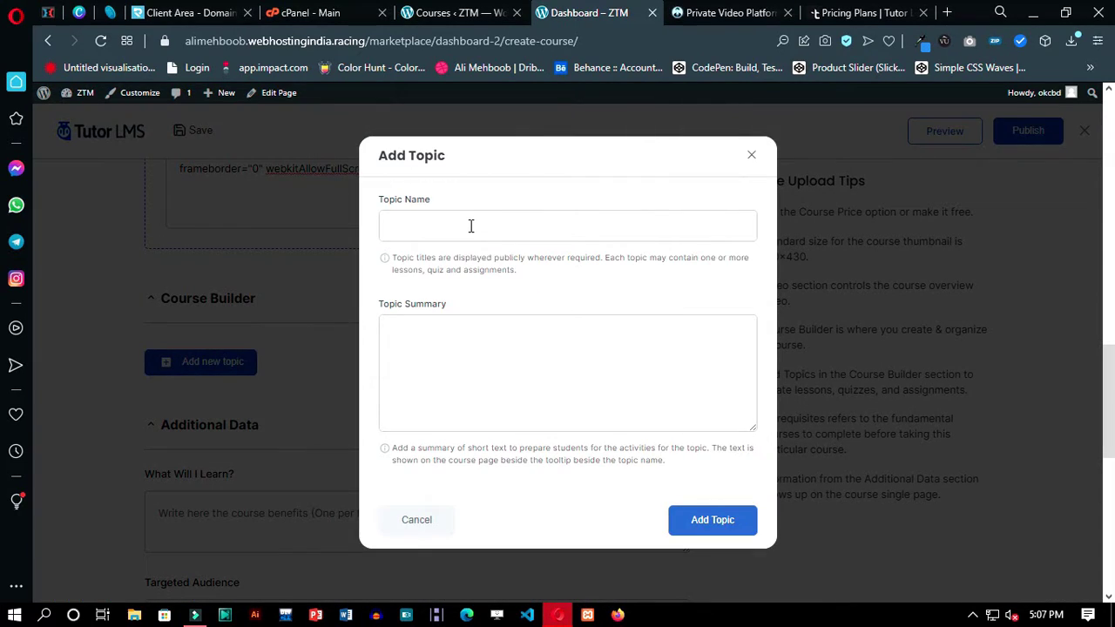
left_click(470, 226)
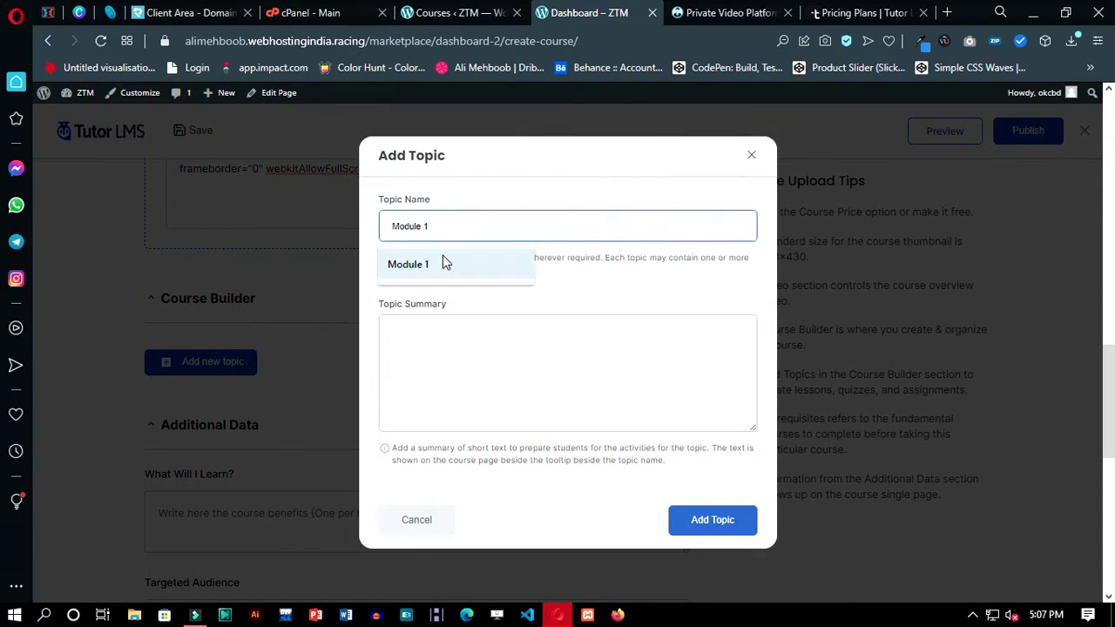
left_click(441, 260)
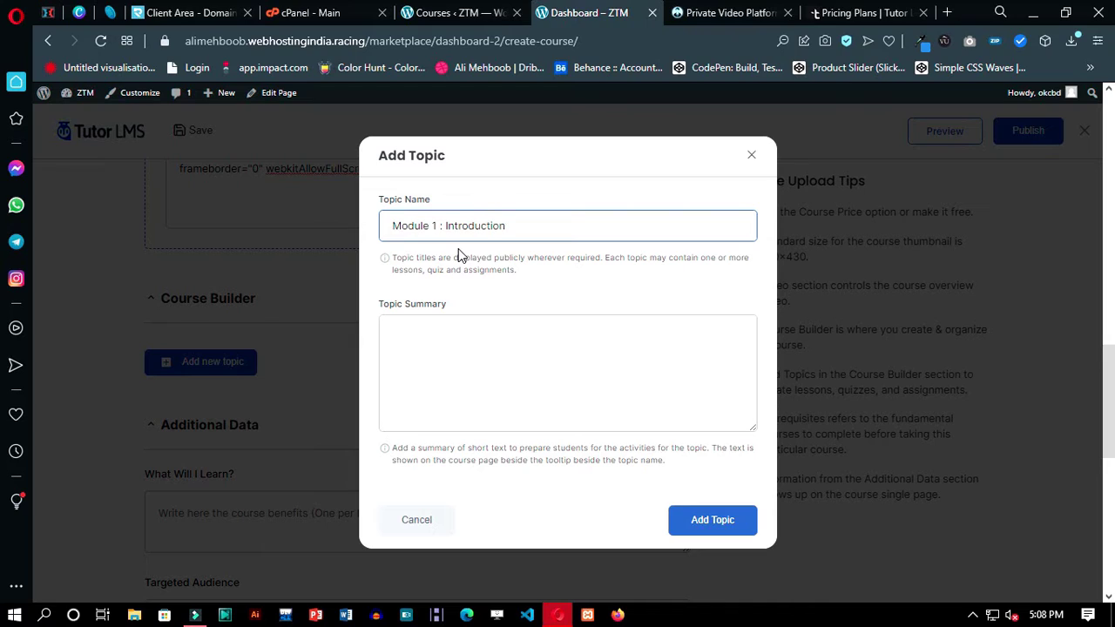
left_click(713, 520)
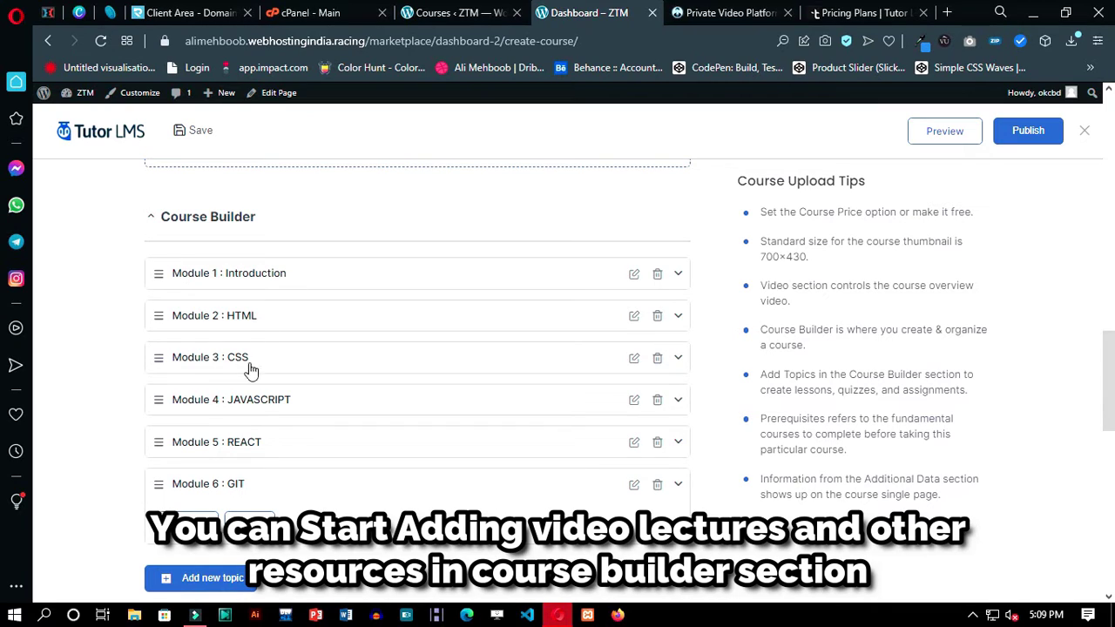
Step: Collapse Module 6 and start a lesson in Module 1 named "Lesson 1 : What we are going to do?"
left_click(677, 486)
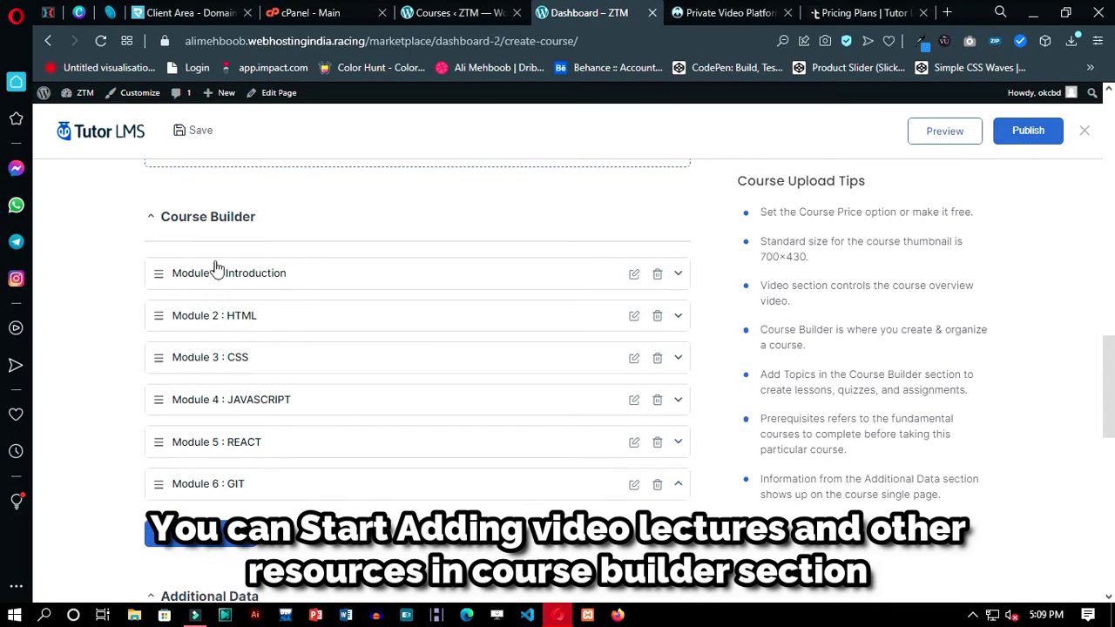
left_click(680, 275)
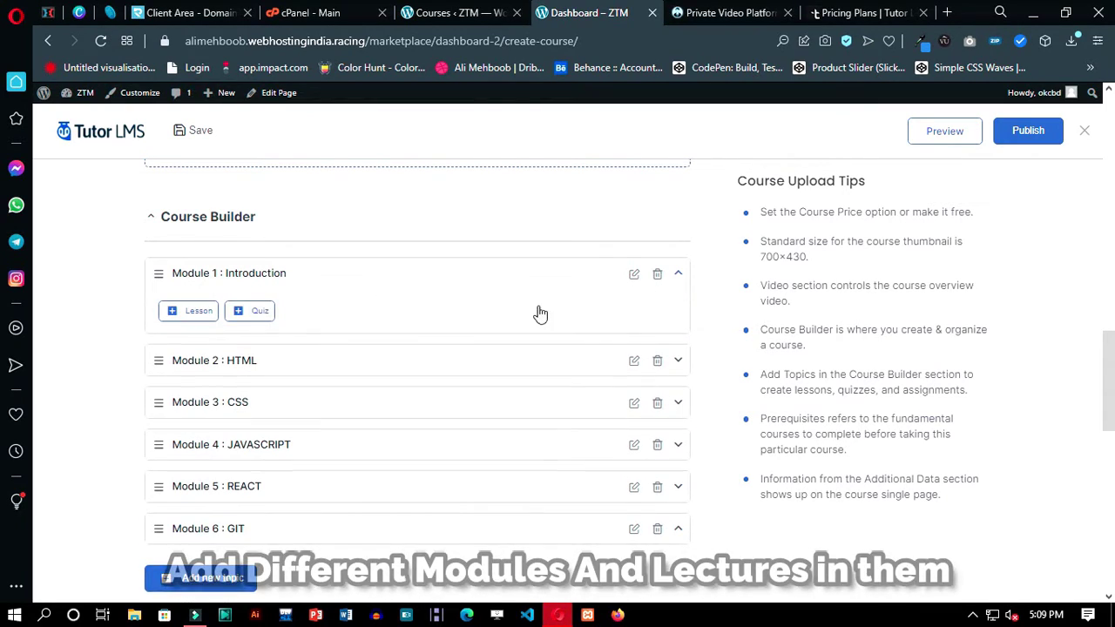
left_click_drag(218, 277, 170, 307)
left_click(185, 312)
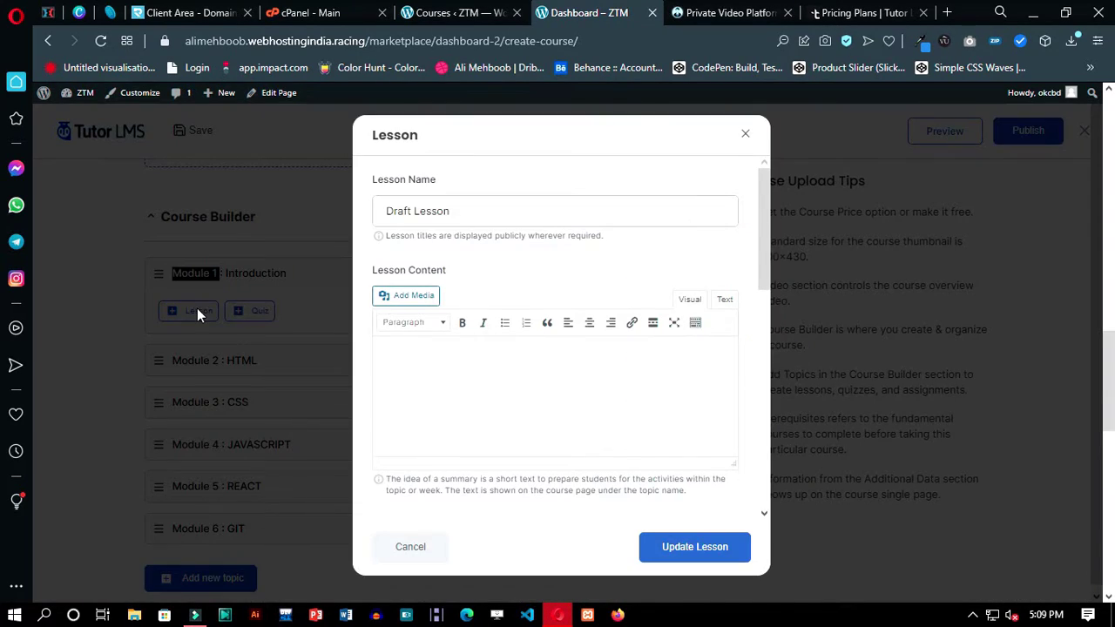
left_click_drag(497, 217, 373, 179)
left_click(464, 215)
left_click_drag(464, 215, 366, 220)
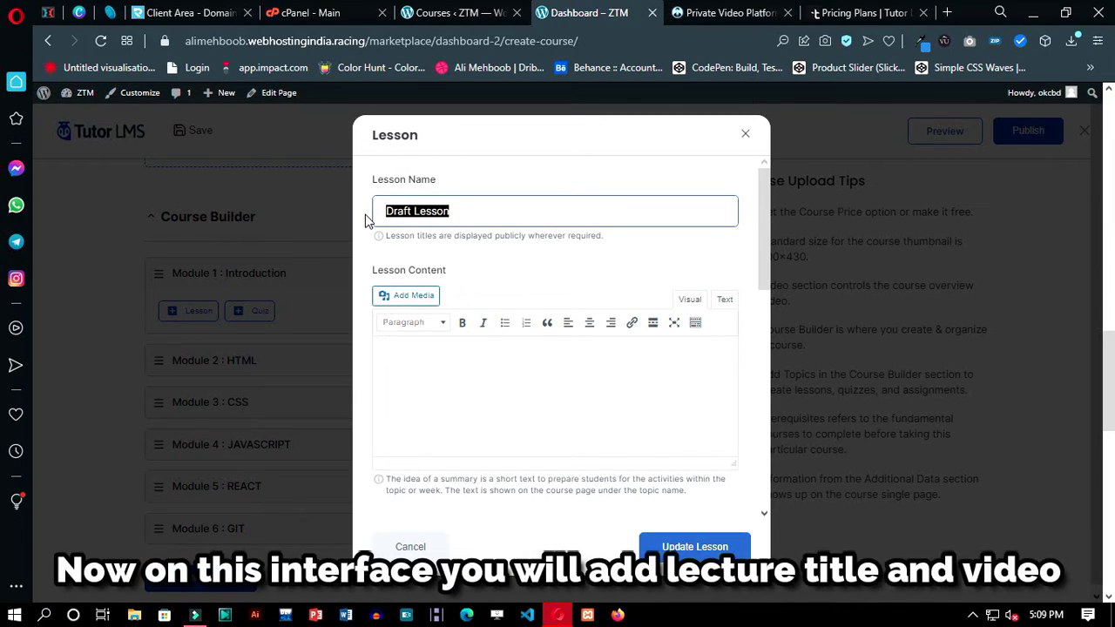
type("Les")
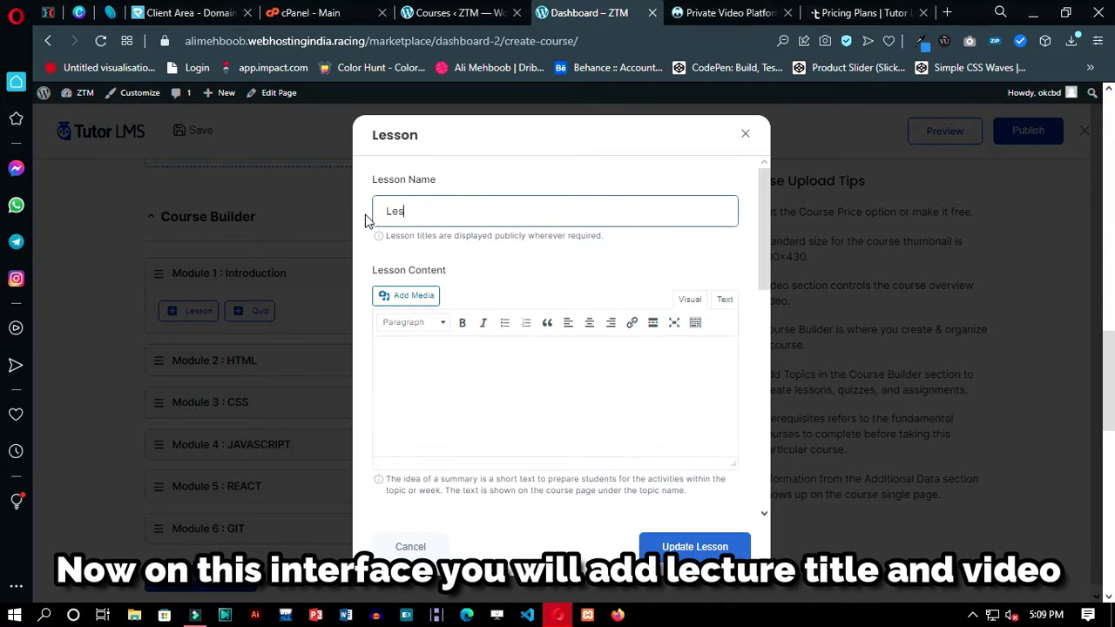
type("son 1 : What we are going to do?")
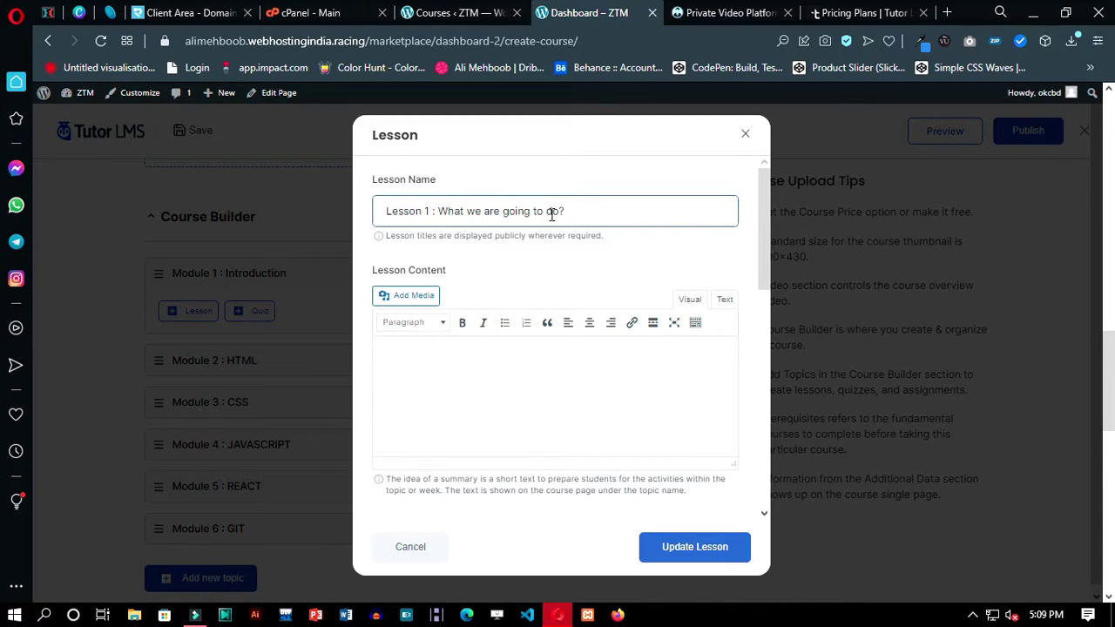
Step: Set the lesson's video source to Embedded
scroll(497, 305, "down", 6)
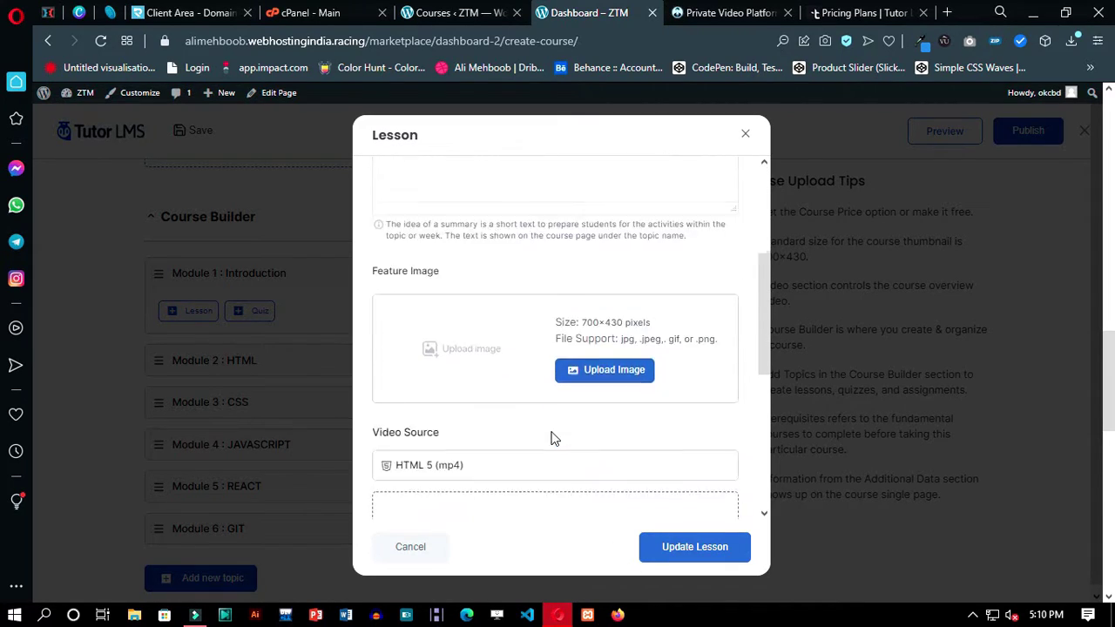
scroll(488, 227, "down", 3)
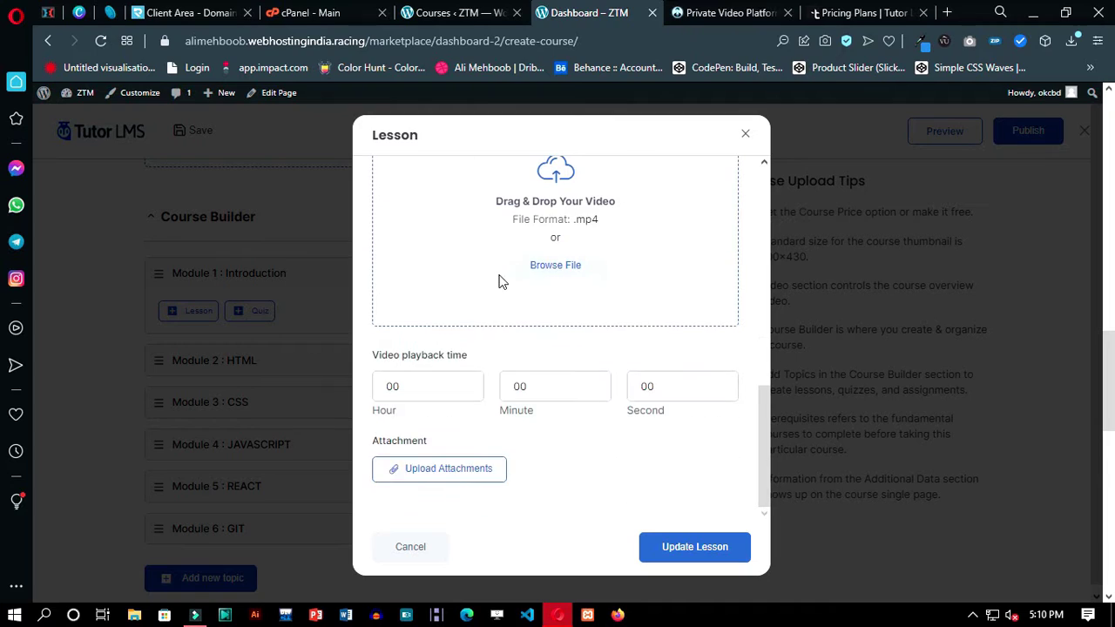
scroll(496, 278, "up", 3)
left_click_drag(394, 236, 456, 212)
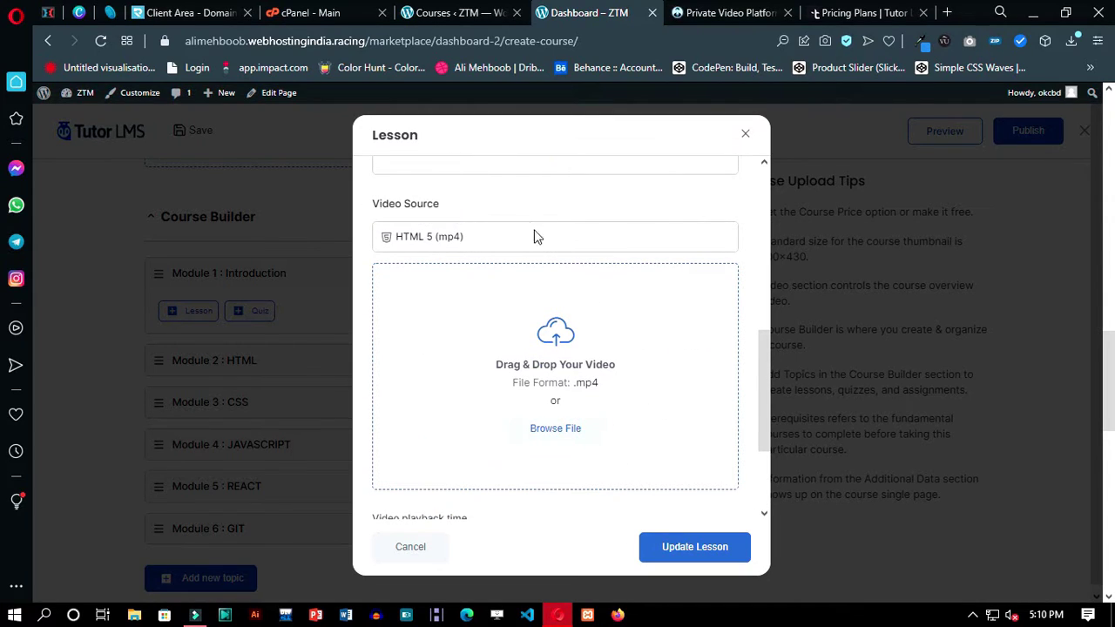
left_click(625, 236)
left_click(430, 324)
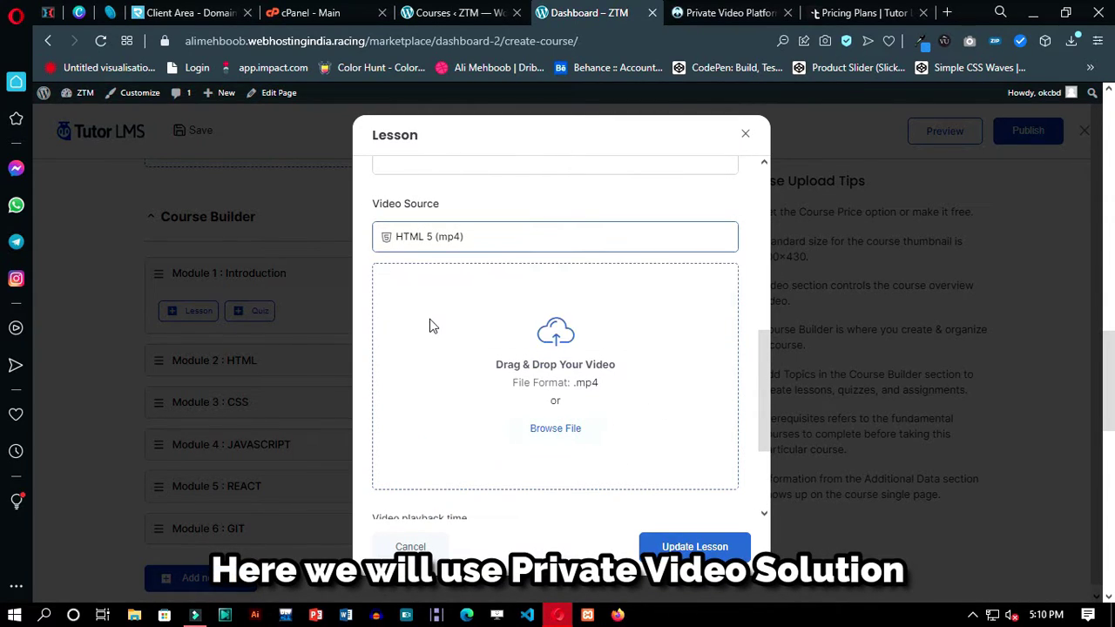
Step: Copy the Multi-Functional theme's iframe code from the private video platform and paste it as the lesson's embed code
left_click(754, 11)
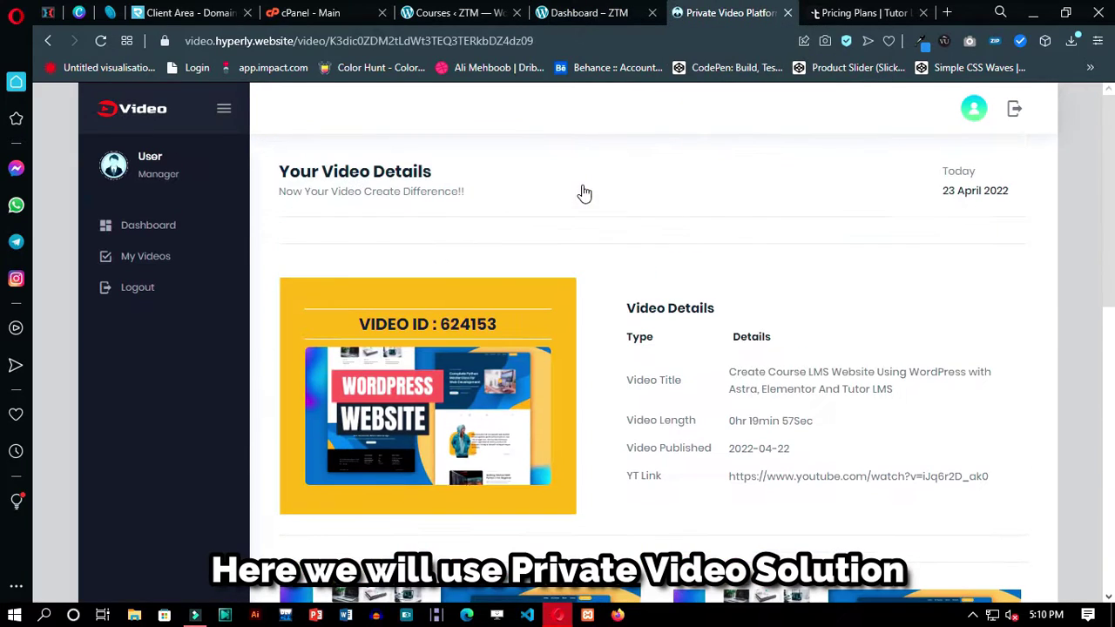
scroll(588, 390, "down", 5)
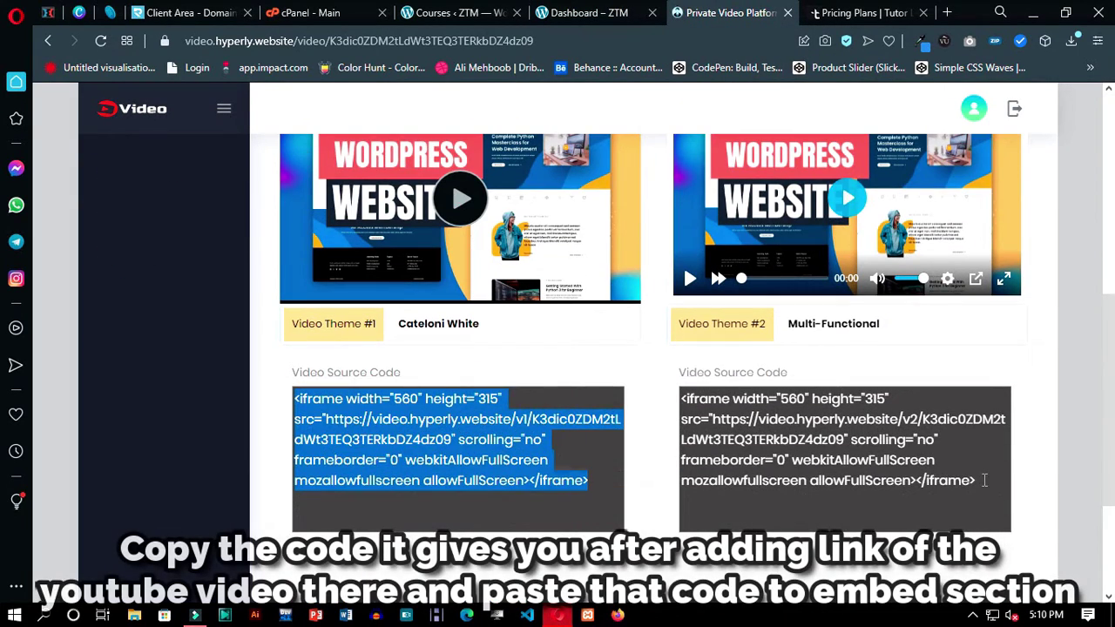
left_click_drag(975, 481, 704, 403)
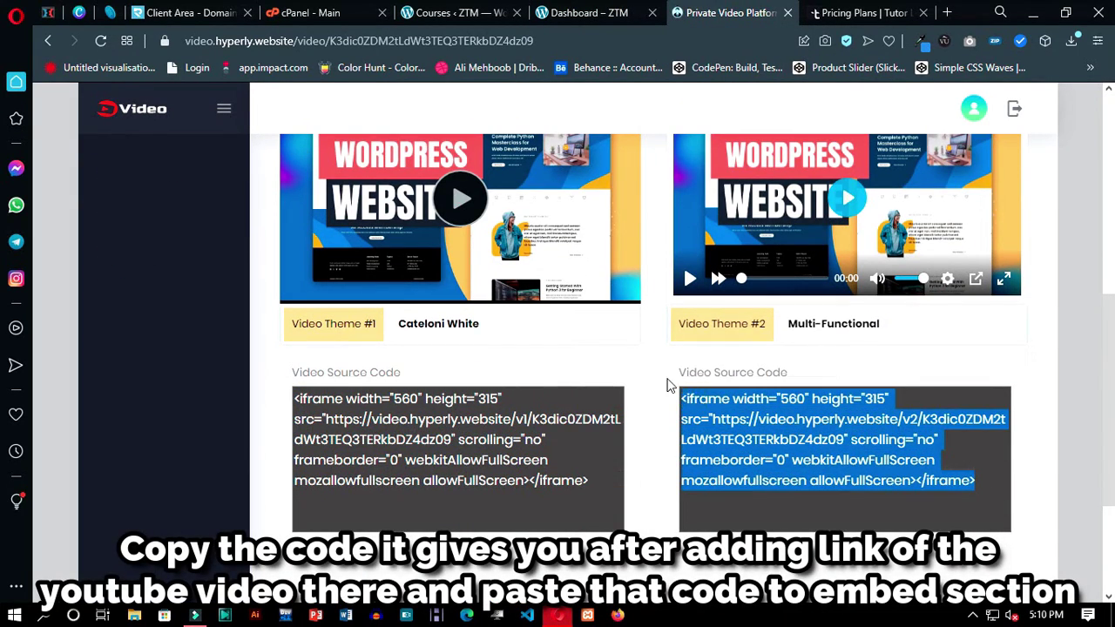
key("ctrl+c")
left_click(589, 12)
left_click(510, 307)
key("ctrl+v")
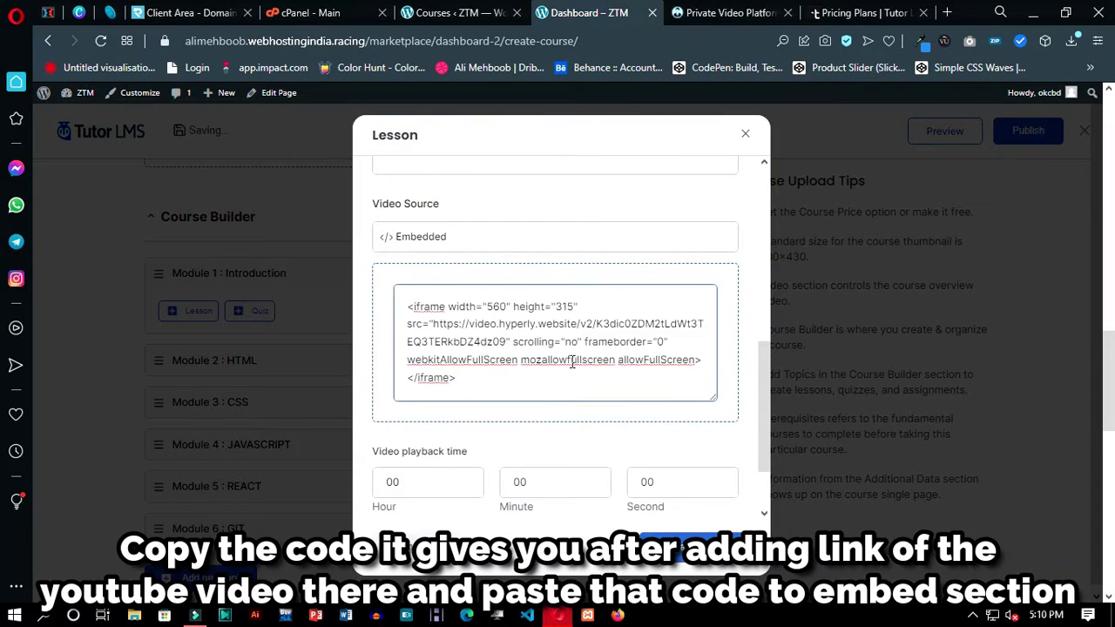
Step: Save the embedded-video lesson in Module 1 and expand the Module 2 : HTML topic
scroll(572, 363, "down", 1)
left_click(688, 563)
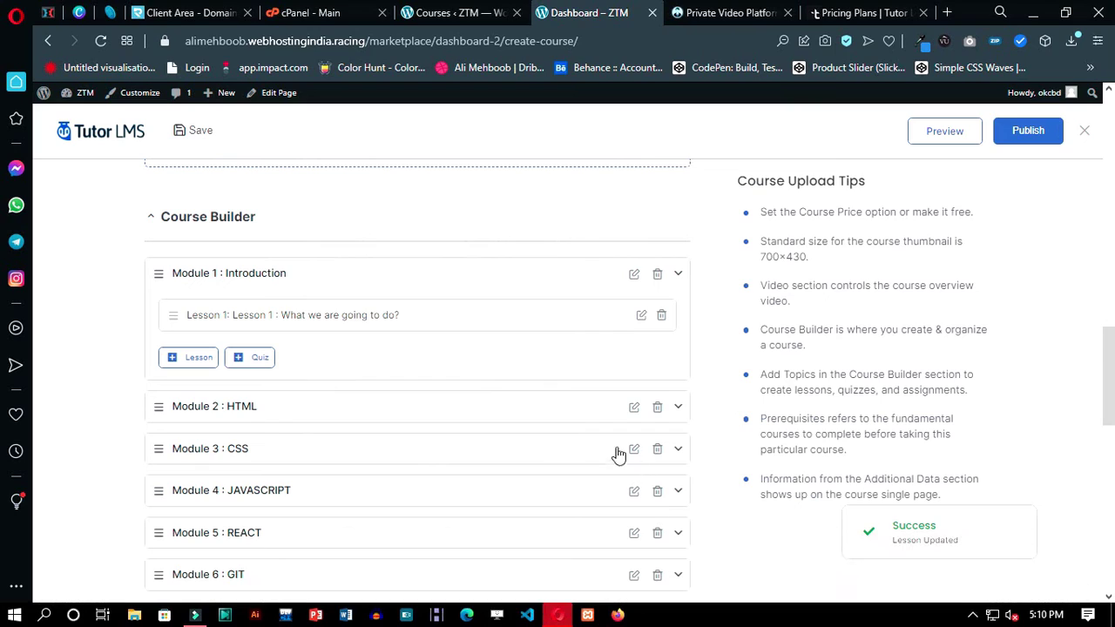
left_click(680, 410)
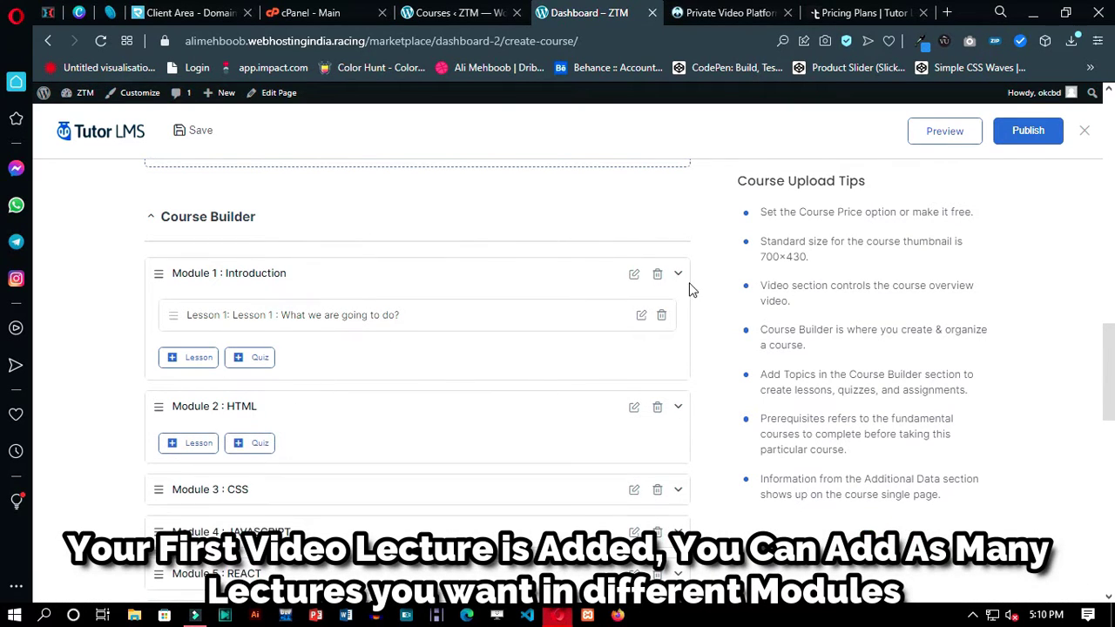
Step: Copy the numbered list text from About Course into the What Will I Learn? and Targeted Audience fields
scroll(684, 284, "down", 6)
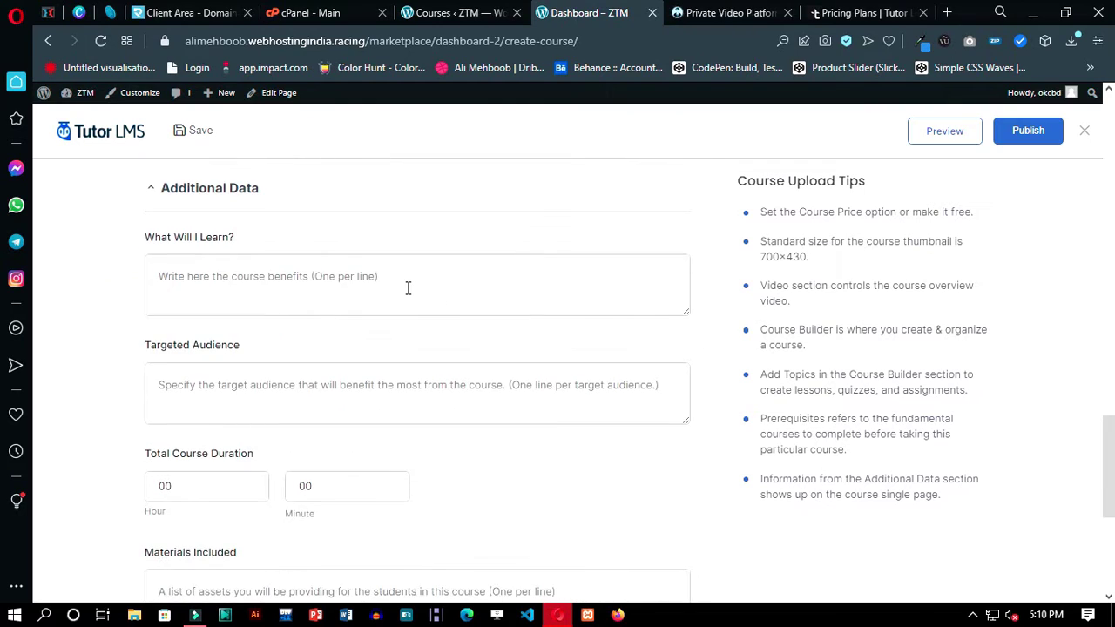
scroll(408, 288, "up", 15)
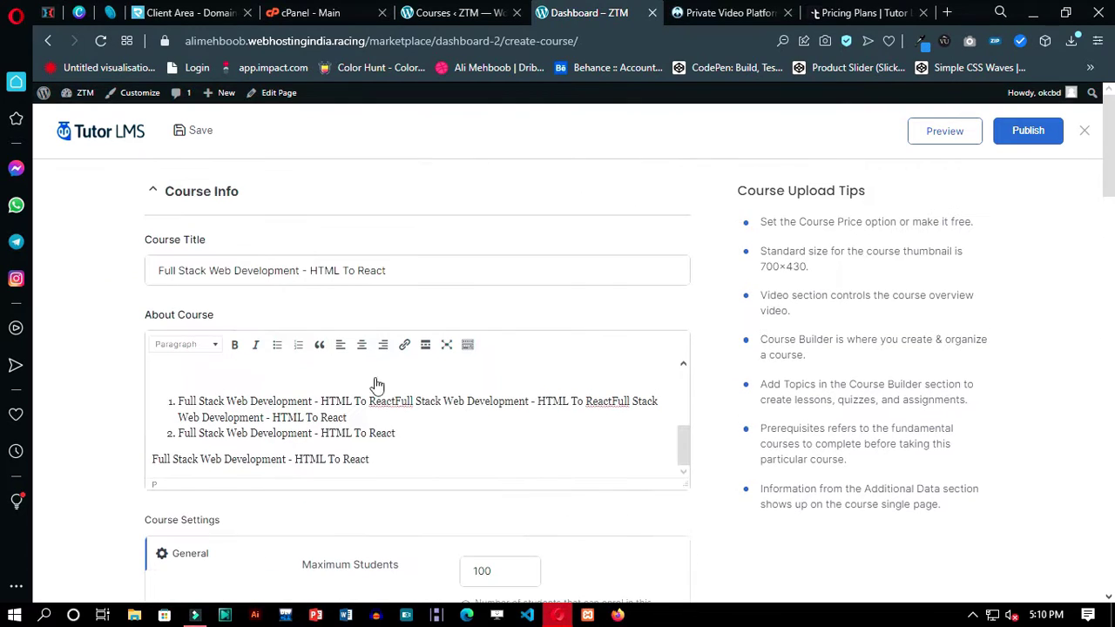
left_click_drag(395, 433, 172, 402)
scroll(309, 389, "down", 15)
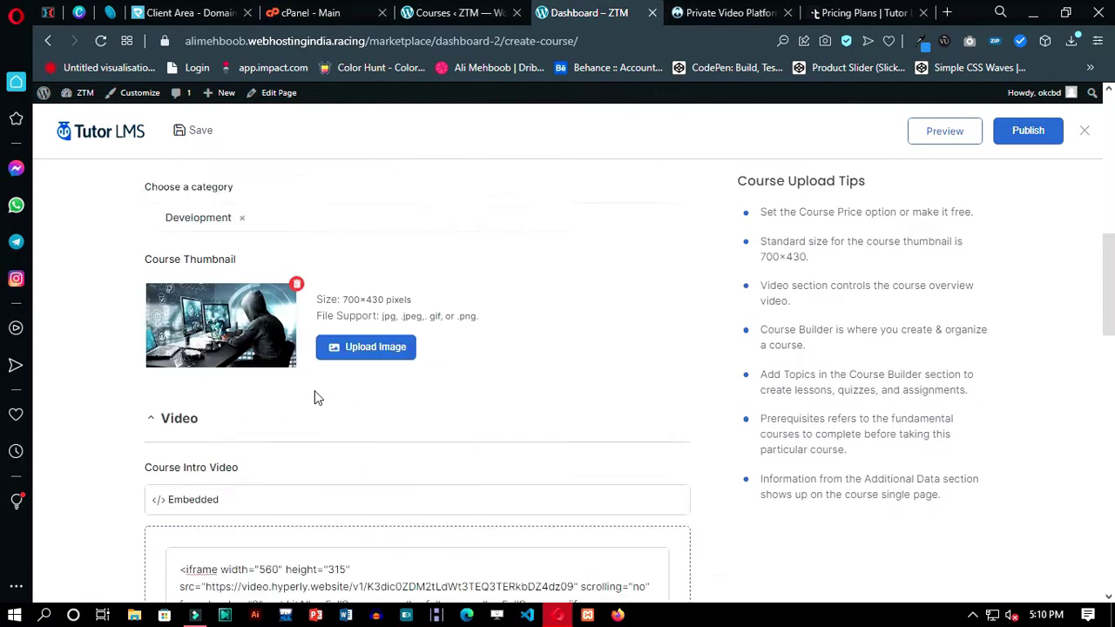
left_click(224, 271)
key("ctrl+v")
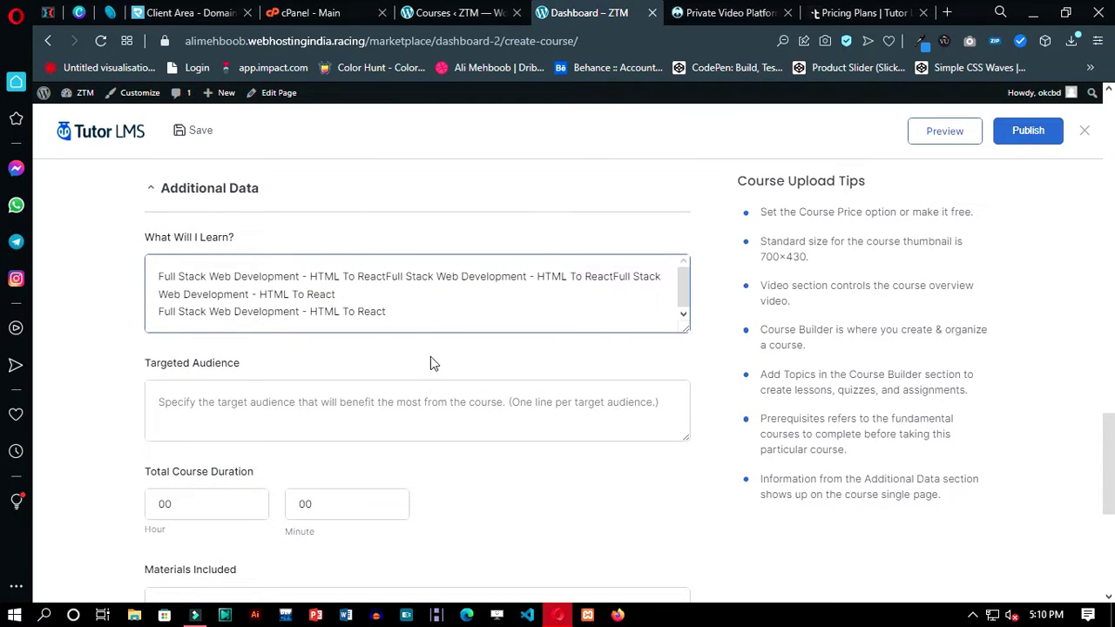
key("ctrl+v")
Step: Set the total course duration to 150 hours and 59 minutes
scroll(209, 449, "down", 1)
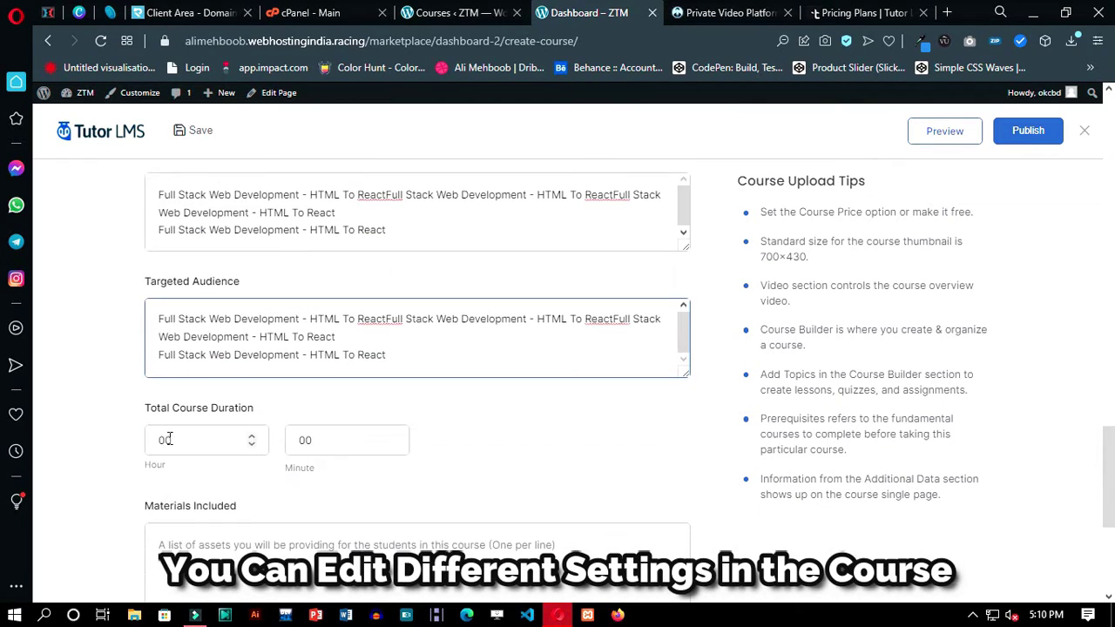
double_click(153, 440)
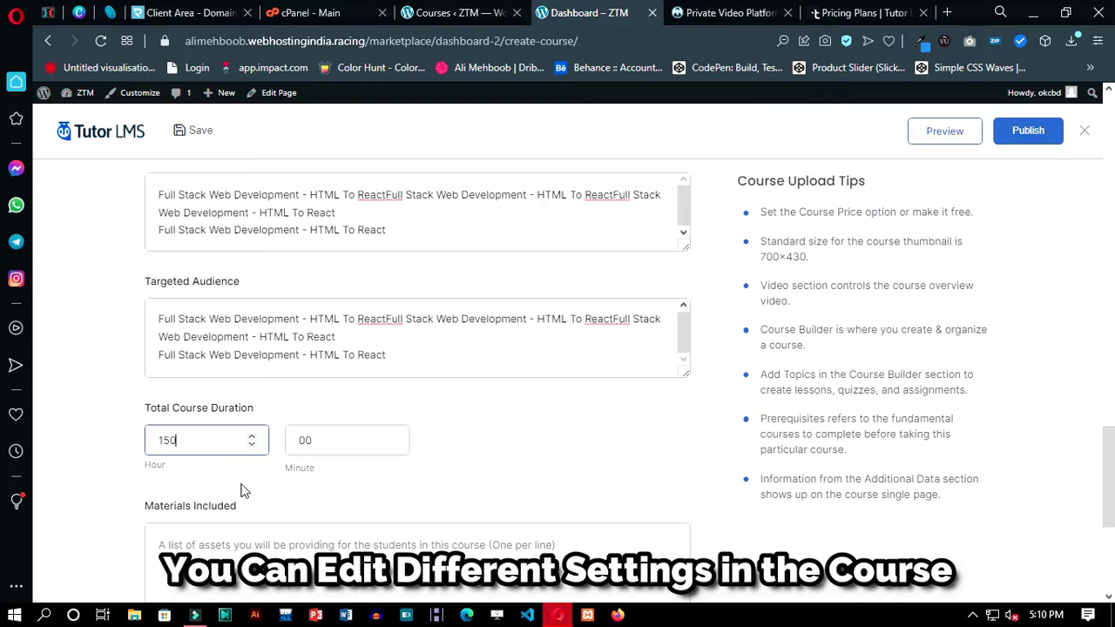
key("Tab")
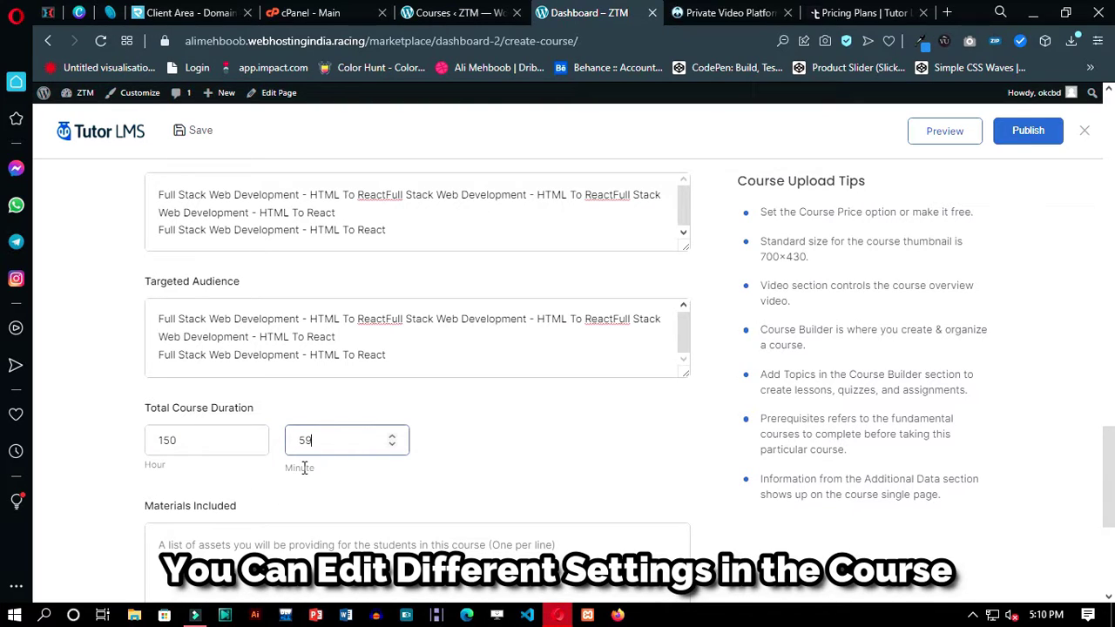
Step: Paste the copied course list text into the Materials Included and Requirements/Instructions fields
scroll(287, 444, "down", 2)
left_click(282, 436)
key("ctrl+v")
scroll(281, 436, "down", 2)
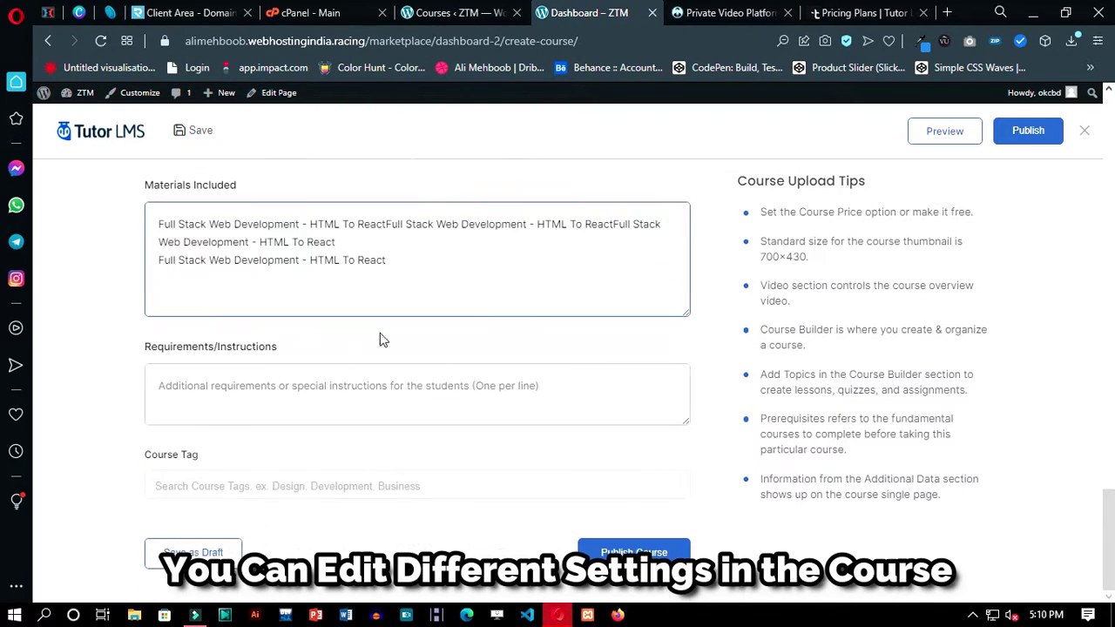
left_click(323, 388)
key("ctrl+v")
Step: Add the Development tag to the course and look through the remaining available tags
left_click(388, 512)
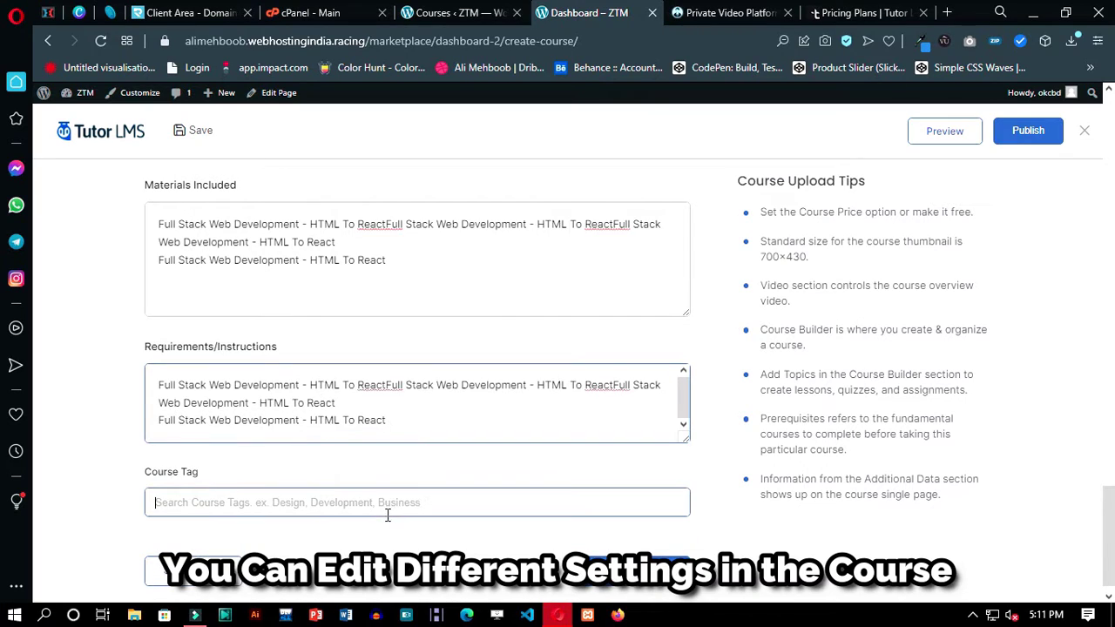
scroll(236, 440, "down", 3)
scroll(222, 449, "up", 1)
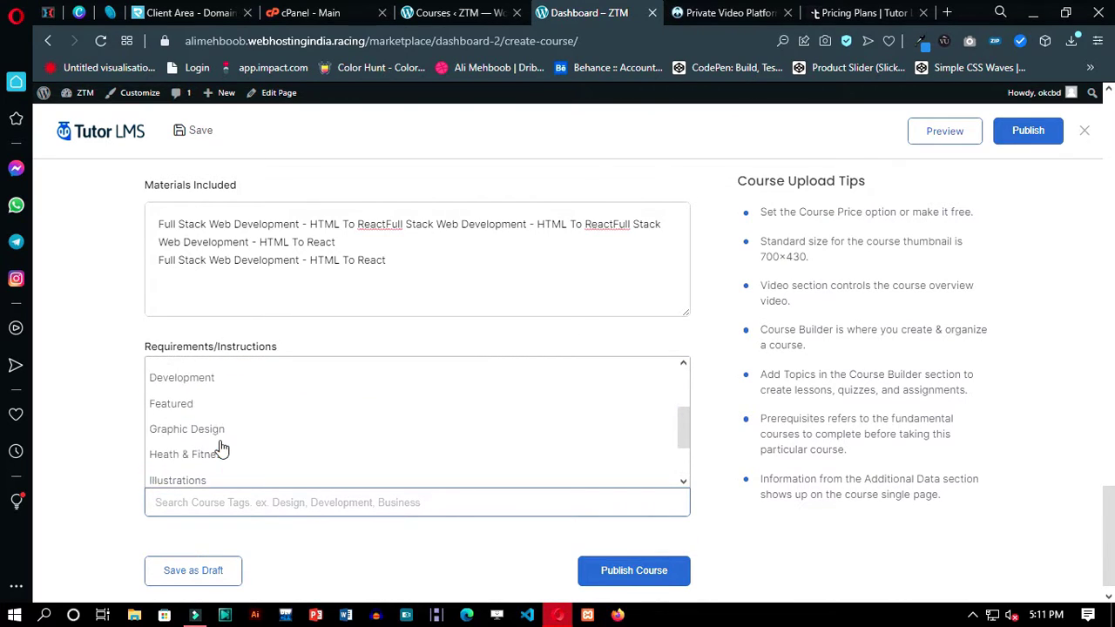
scroll(219, 448, "up", 3)
scroll(209, 406, "down", 3)
scroll(207, 409, "up", 1)
left_click(206, 411)
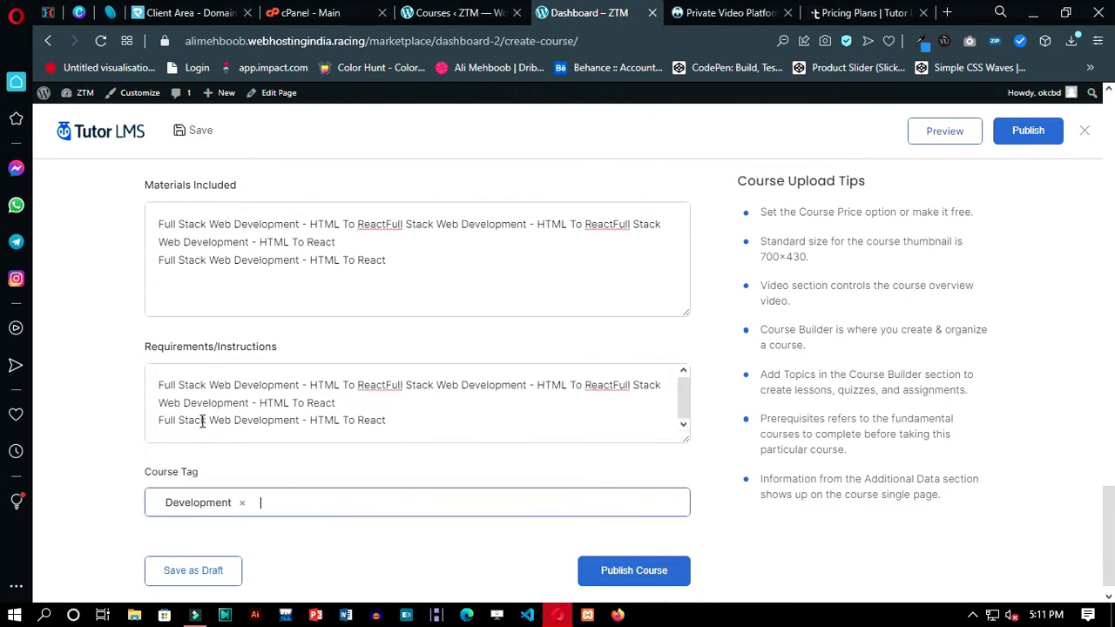
left_click(301, 496)
scroll(271, 454, "up", 3)
scroll(249, 409, "down", 5)
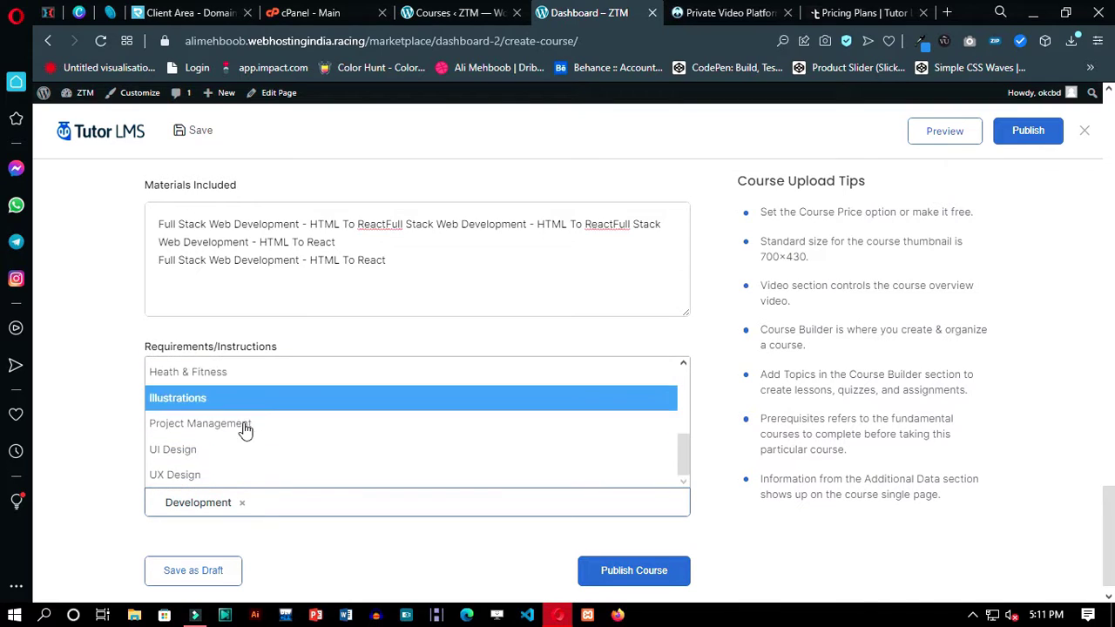
Step: Close the tag list and publish the course from the course builder
left_click(348, 560)
scroll(485, 548, "down", 1)
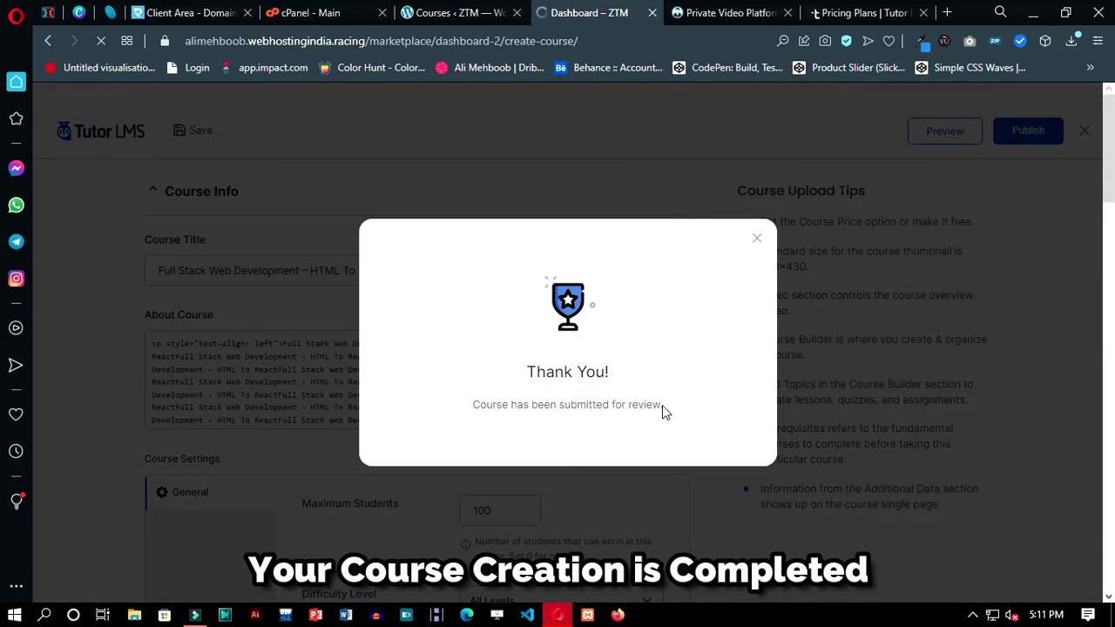
left_click_drag(662, 406, 473, 406)
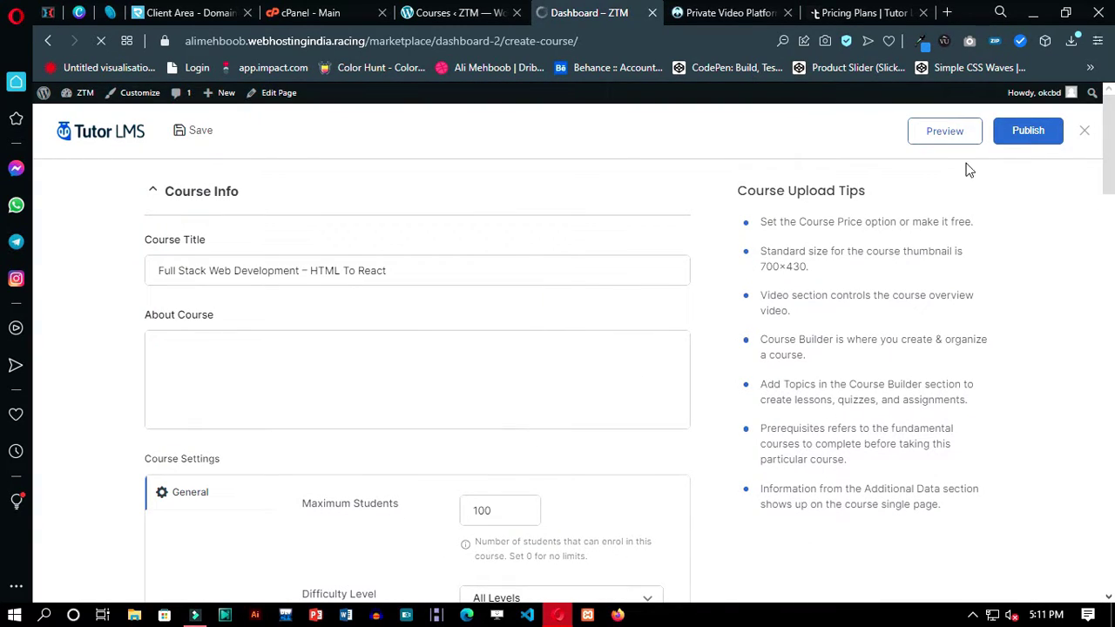
Step: Reload the WordPress admin Courses list and check the available status options for the Full Stack Web Development course
left_click(462, 12)
left_click(101, 41)
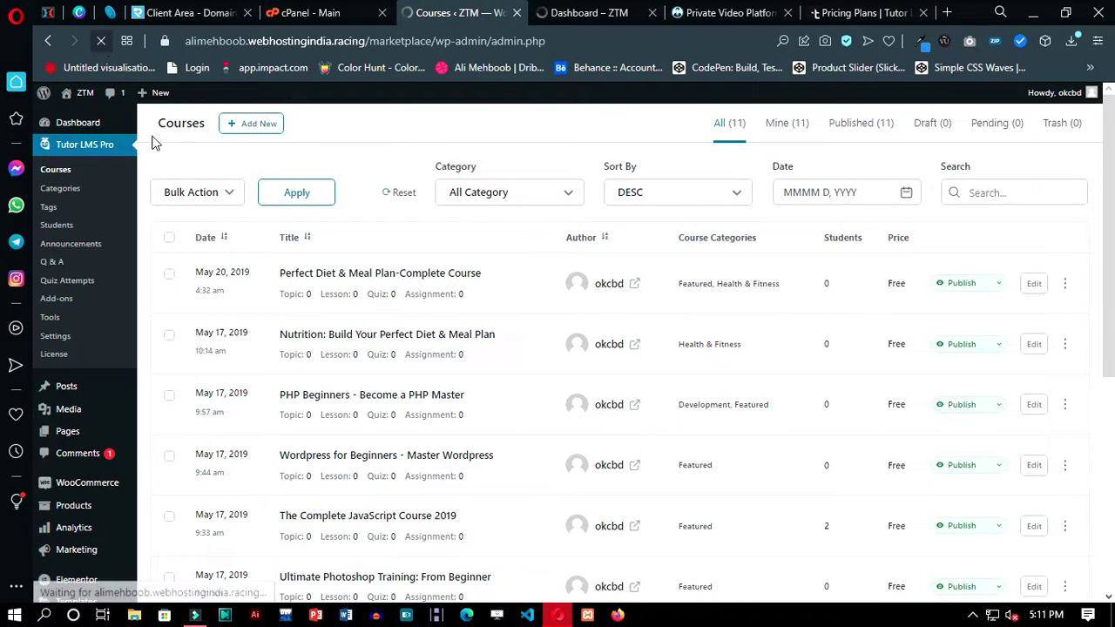
left_click(1001, 287)
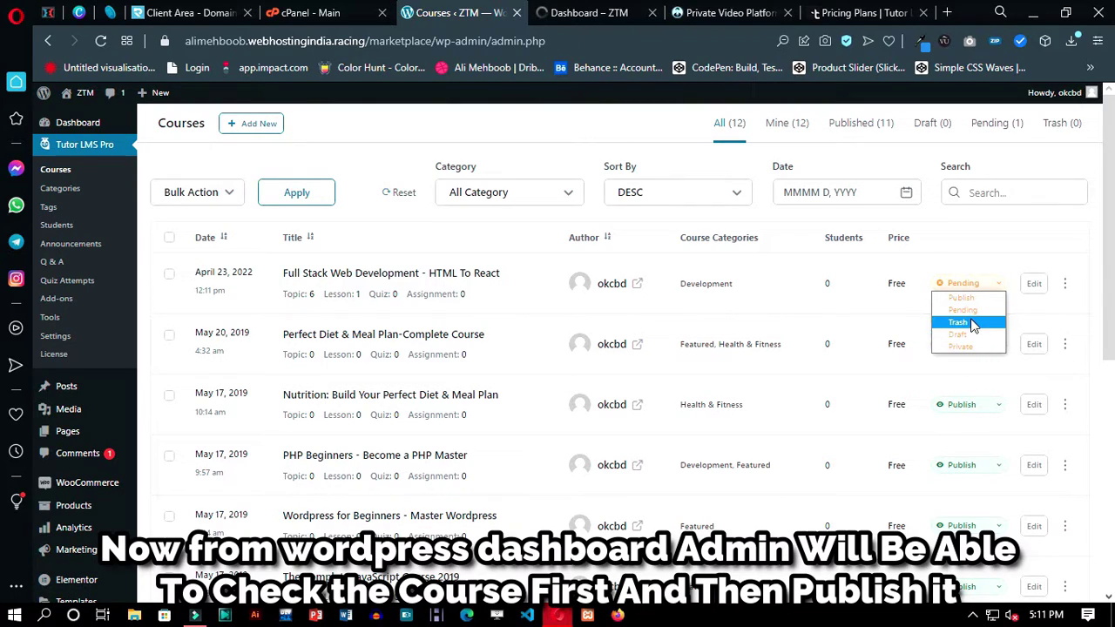
left_click(886, 305)
left_click_drag(512, 274, 283, 273)
Step: Exit the frontend course builder and return to the WordPress admin Courses list
left_click(558, 12)
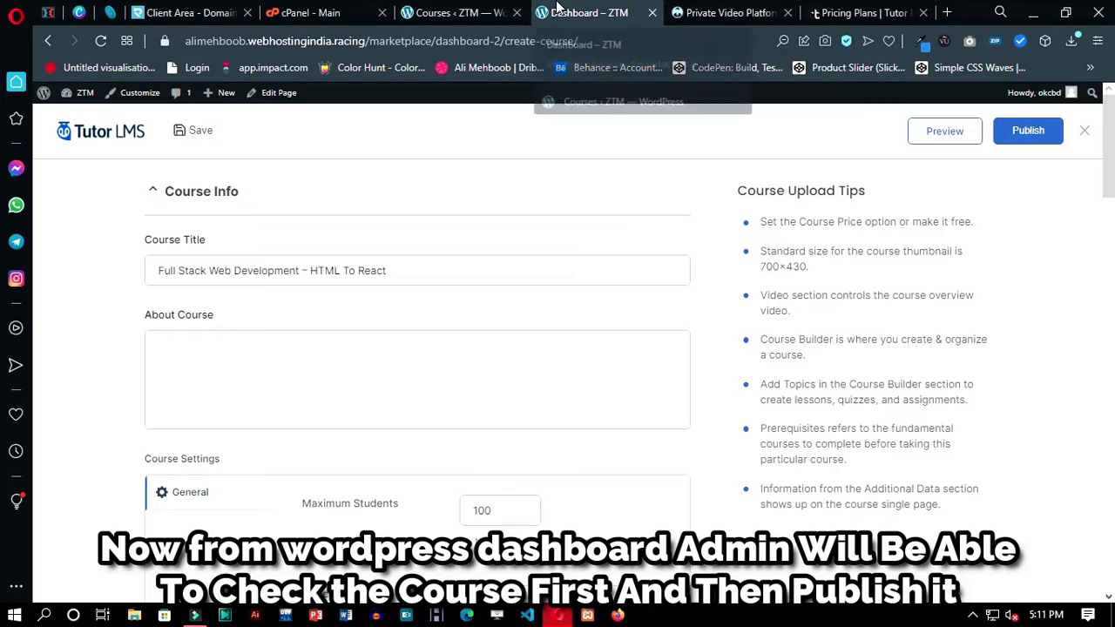
left_click(1084, 132)
left_click(453, 12)
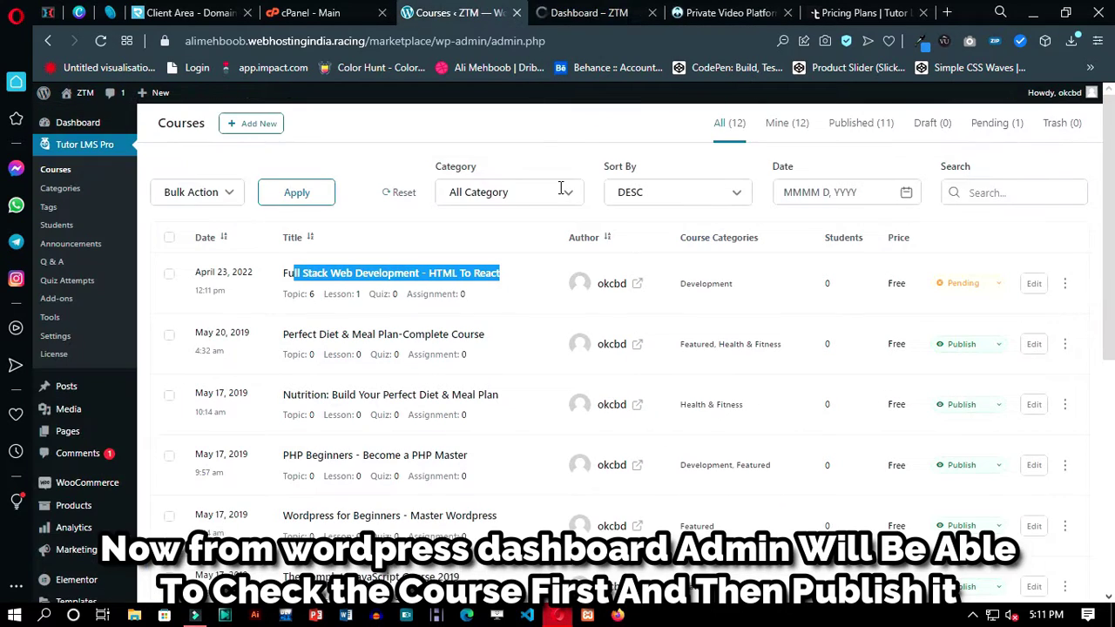
Step: Change the status of the Full Stack Web Development - HTML To React course to Publish
left_click(996, 286)
left_click(974, 308)
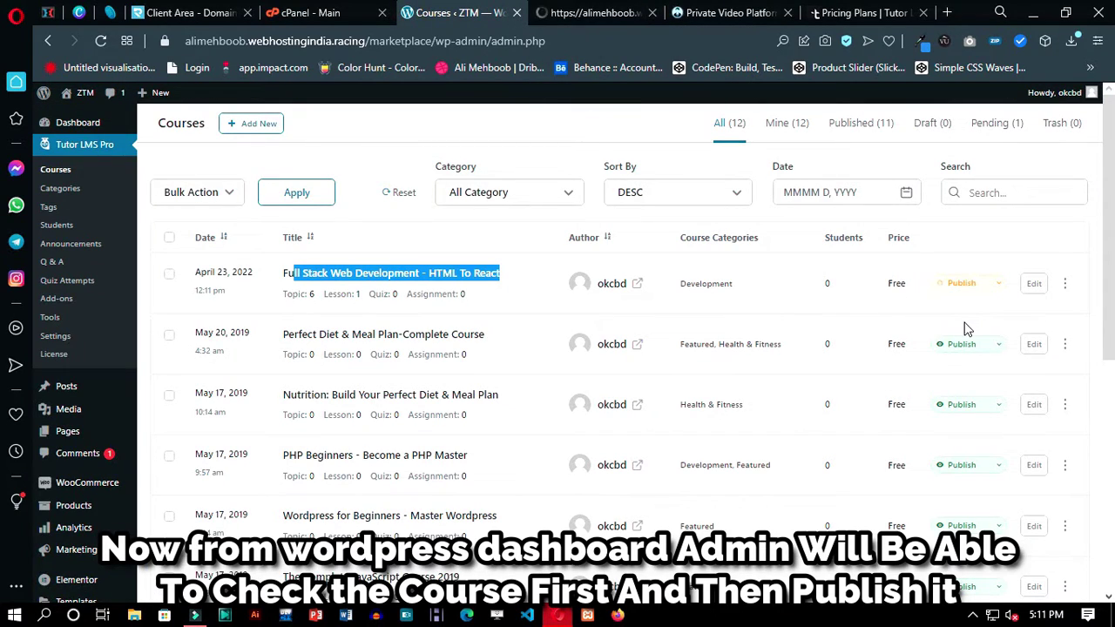
left_click_drag(969, 541, 890, 523)
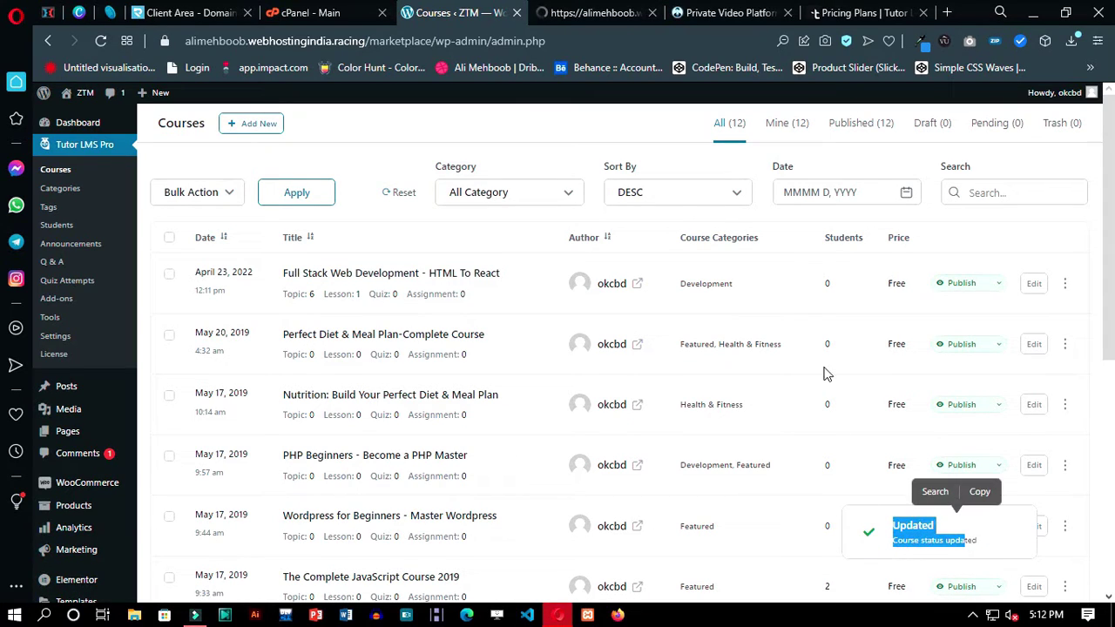
Step: Check the My Courses table on the frontend dashboard for the Full Stack Web Development course
left_click(610, 12)
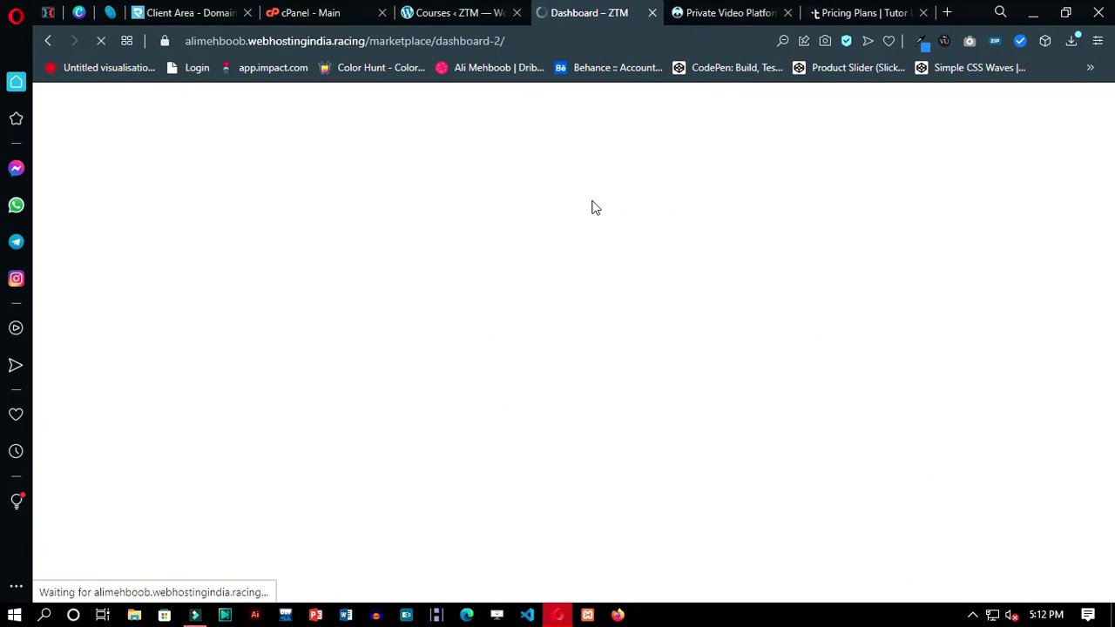
scroll(587, 211, "down", 7)
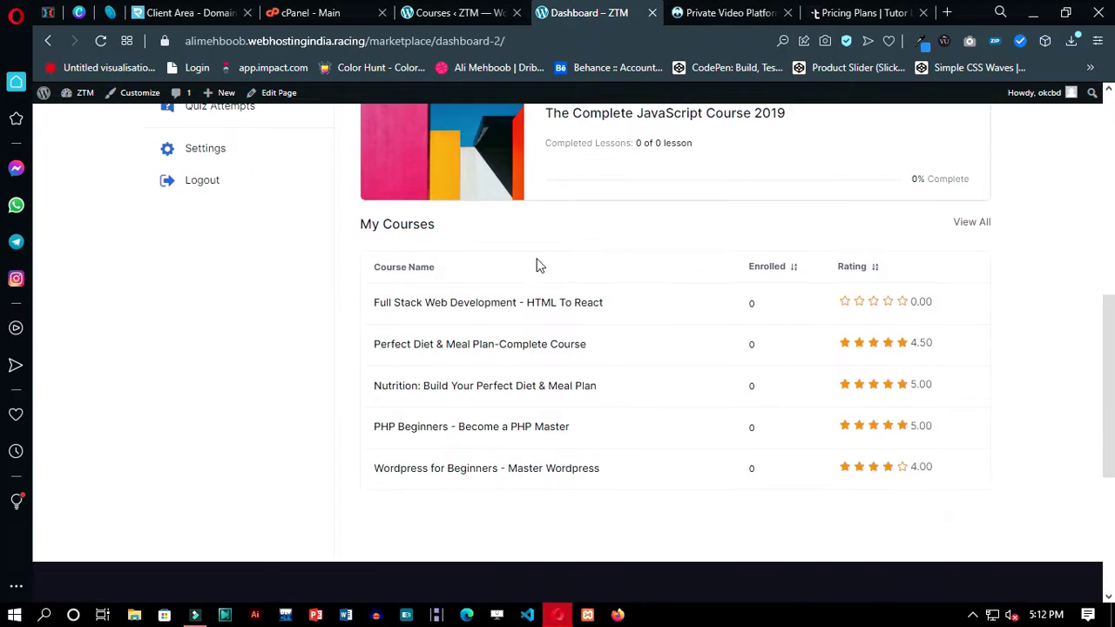
left_click_drag(602, 305, 367, 320)
left_click(369, 320)
scroll(319, 316, "up", 3)
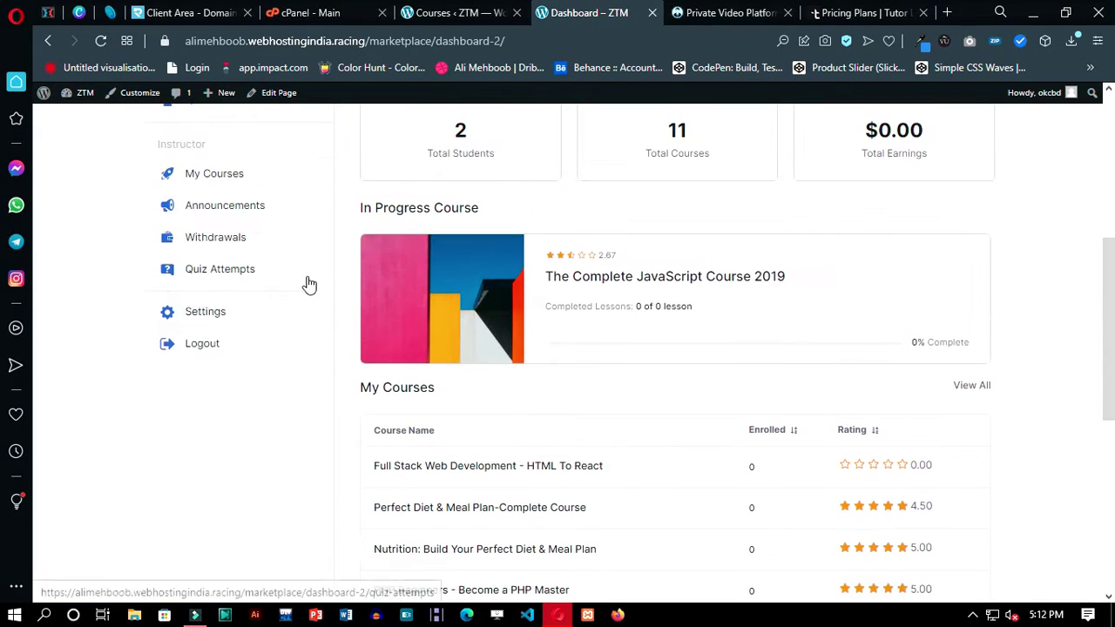
Step: Open the instructor's My Courses page and review the published course cards, including the Full Stack Web Development one
left_click(190, 258)
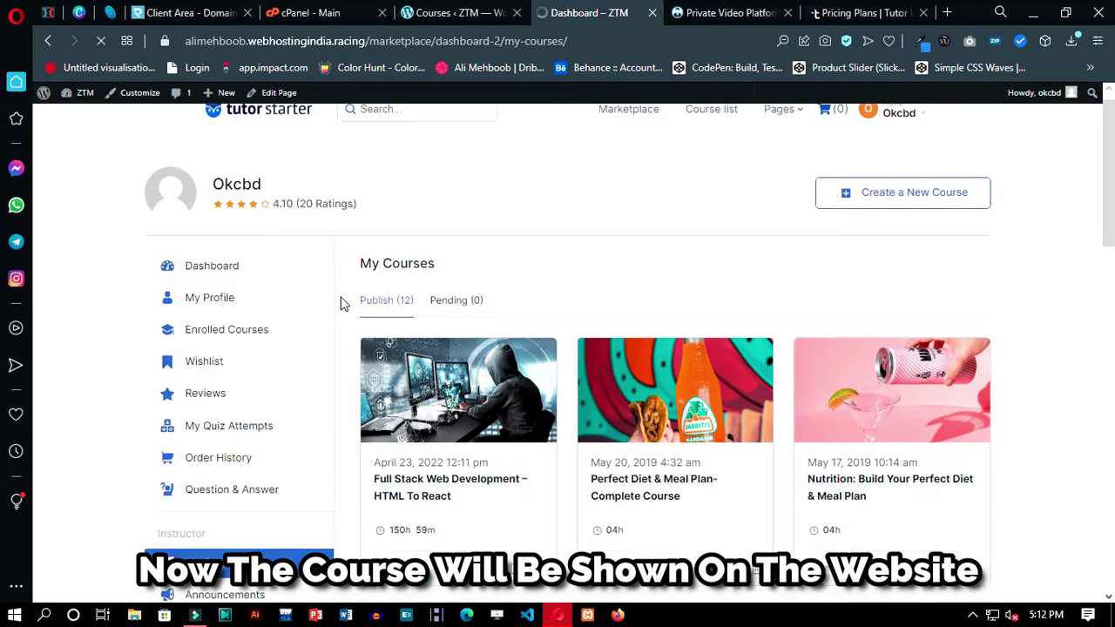
scroll(341, 302, "down", 2)
left_click_drag(451, 353, 311, 333)
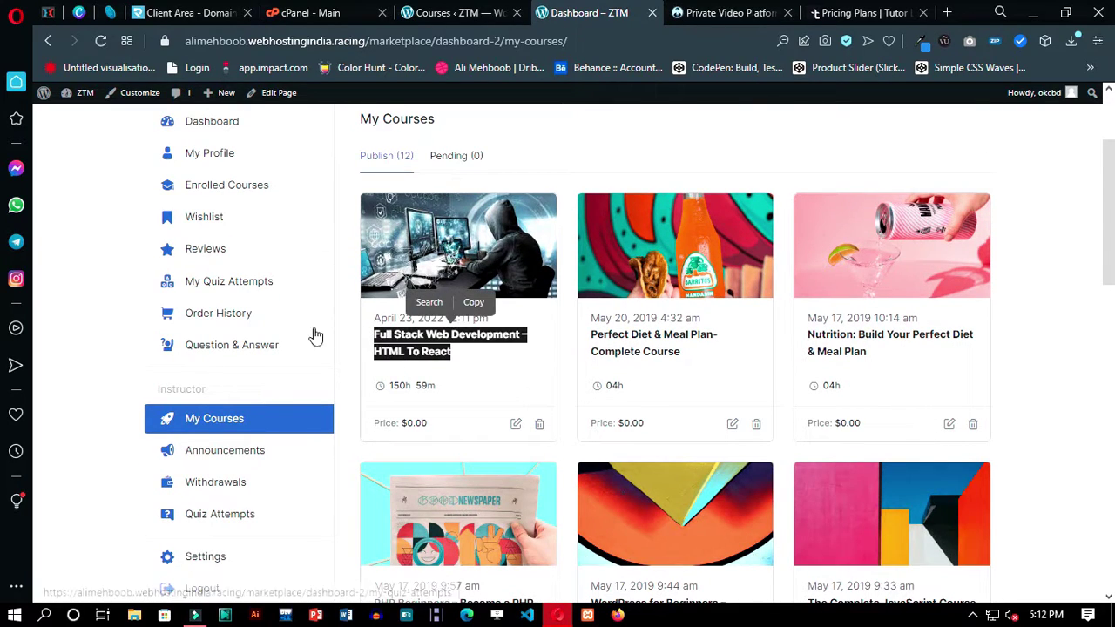
left_click(336, 380)
scroll(342, 374, "up", 2)
scroll(342, 374, "down", 2)
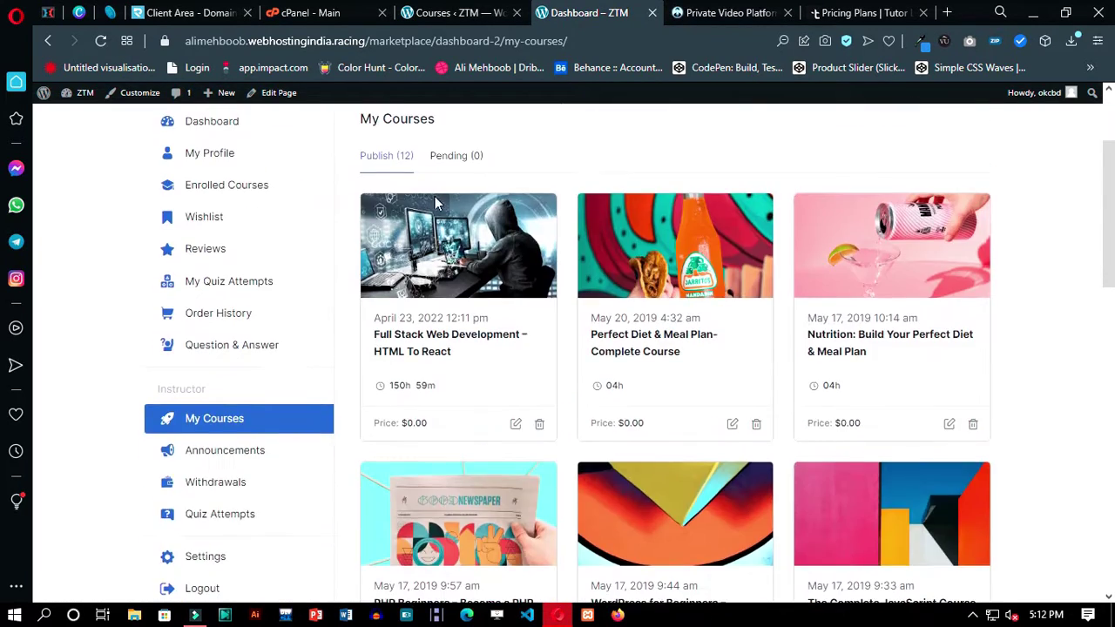
scroll(453, 241, "down", 4)
scroll(357, 316, "down", 5)
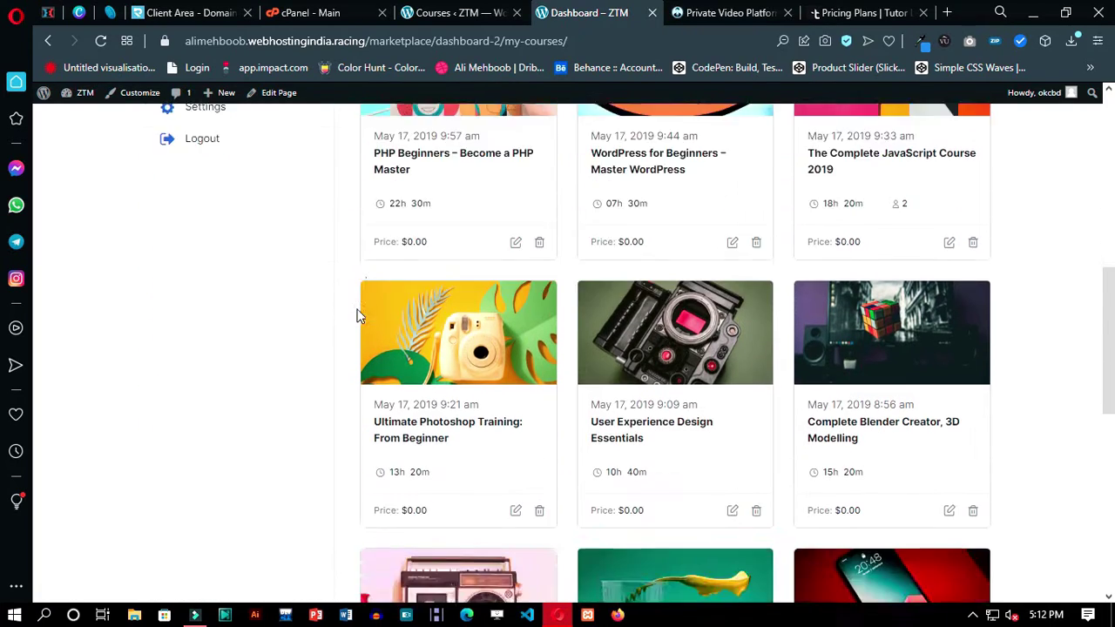
scroll(357, 315, "up", 6)
scroll(357, 315, "up", 5)
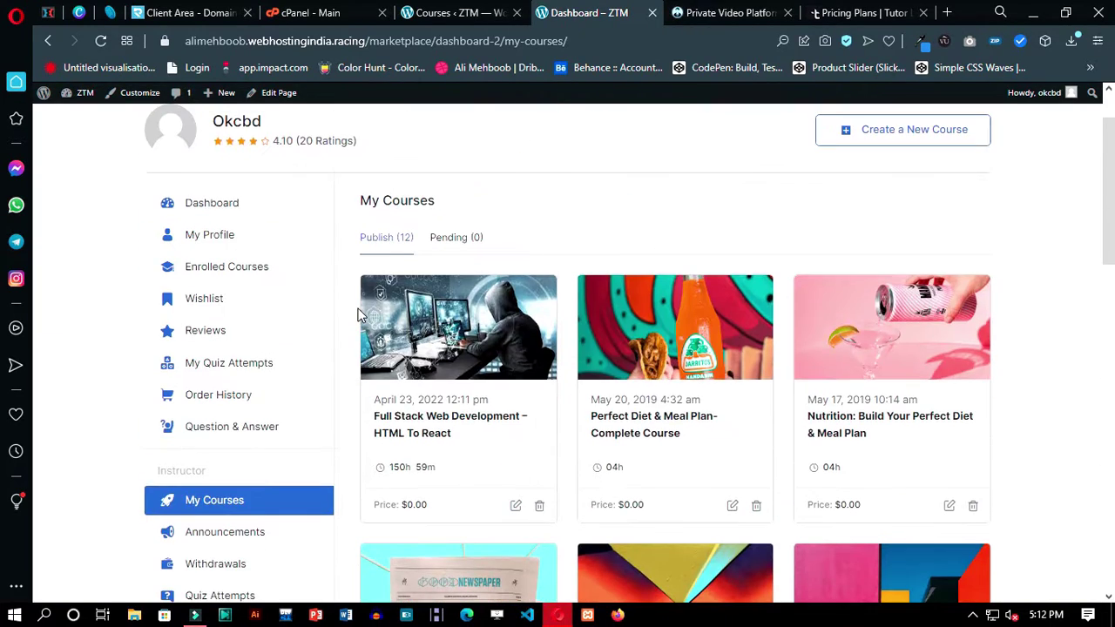
Step: In the admin's Tutor LMS Monetization settings, select WooCommerce as the eCommerce engine
key("ctrl+shift+Tab")
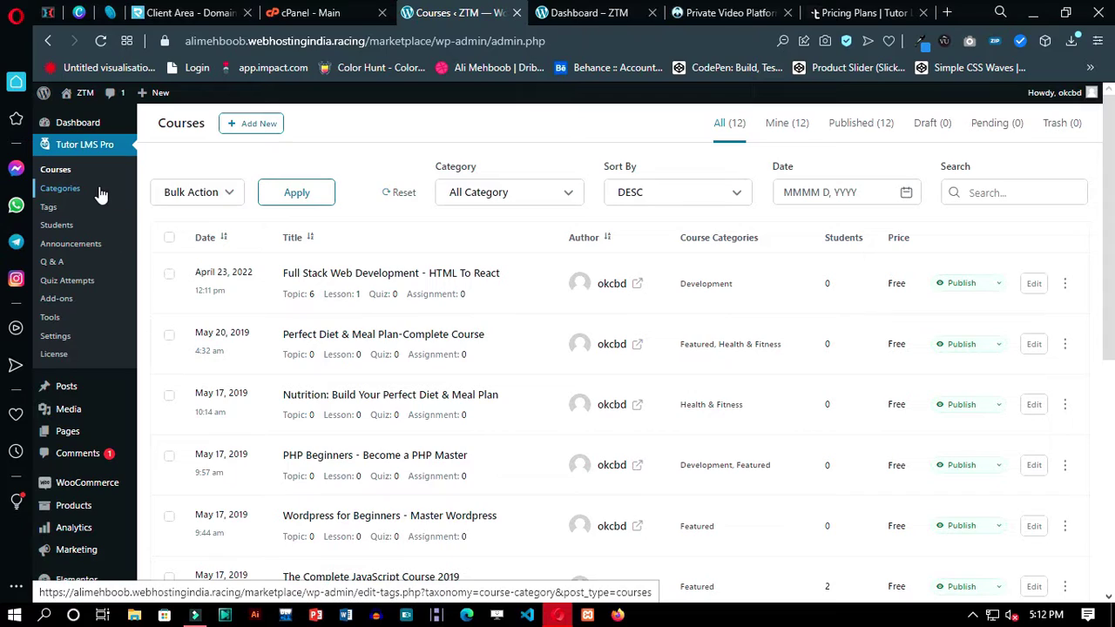
left_click(55, 337)
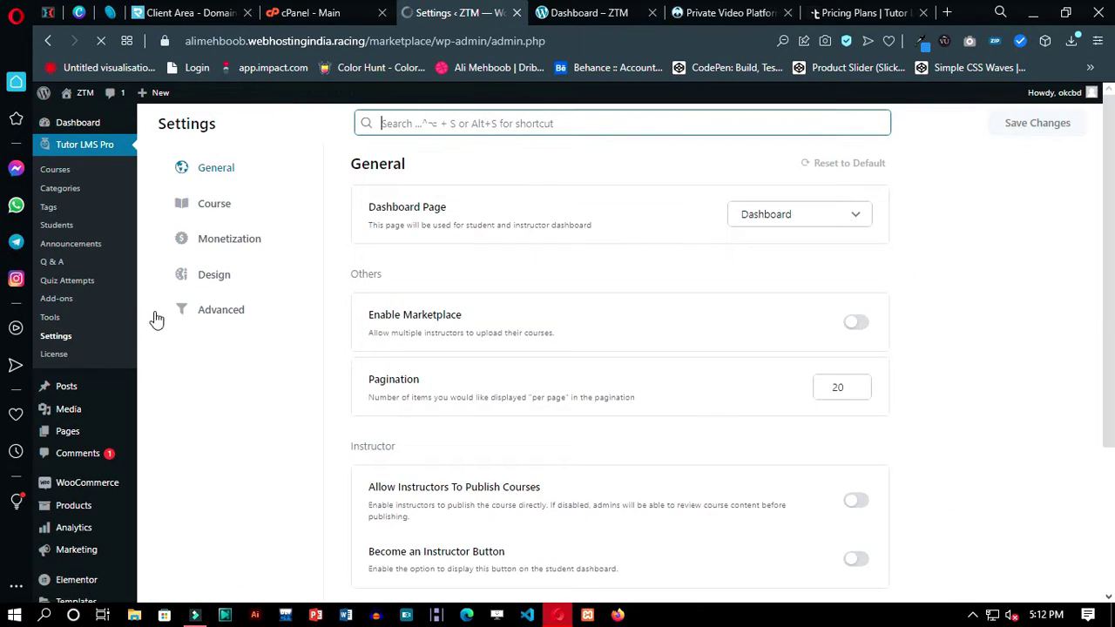
left_click(229, 238)
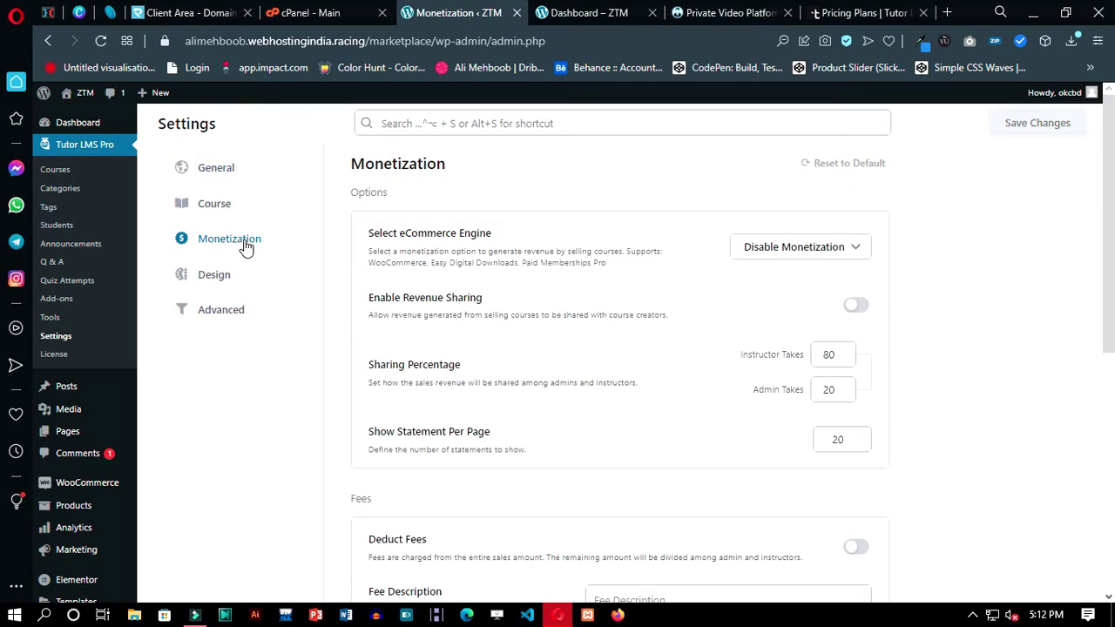
left_click(858, 260)
left_click(768, 324)
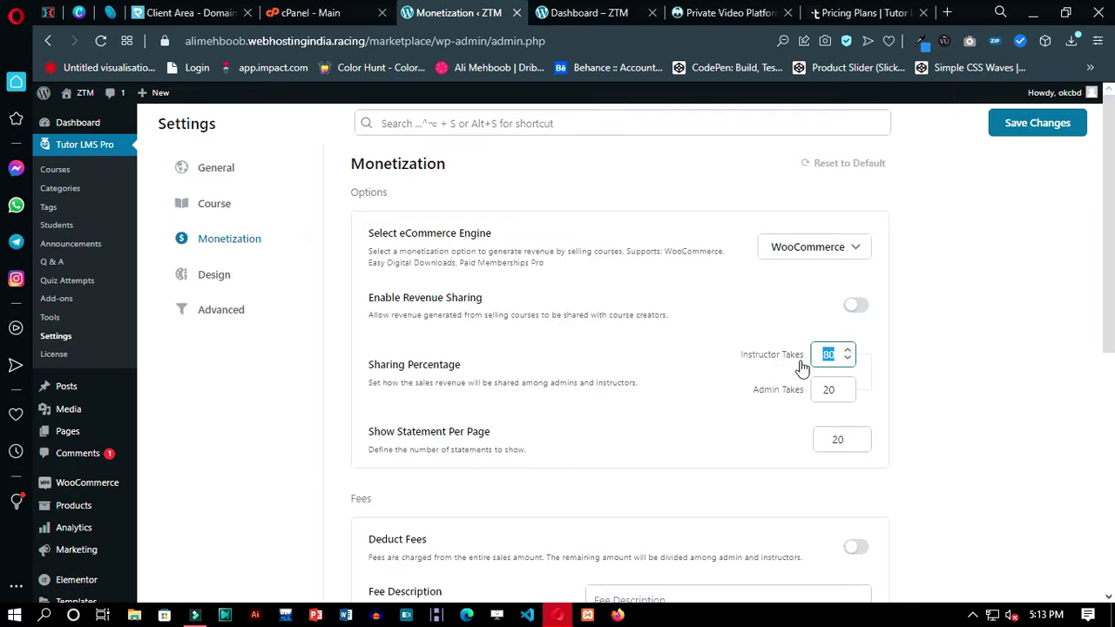
Step: Set the revenue sharing percentage to 70 for the instructor and 30 for the admin
left_click(869, 416)
scroll(805, 458, "down", 1)
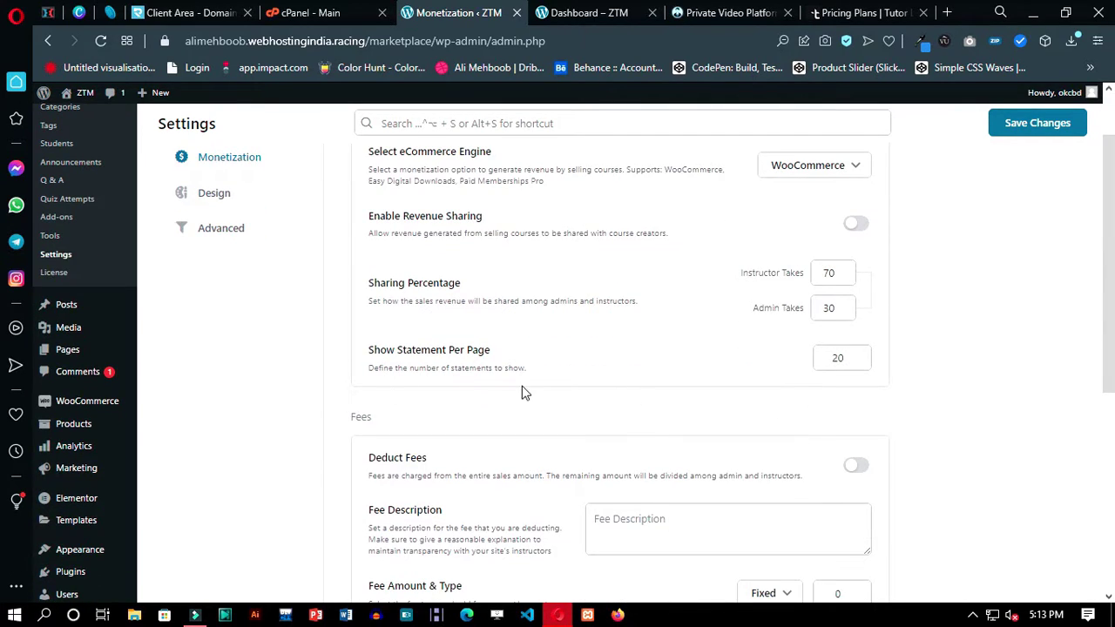
Step: Review the remaining fee and withdrawal options in the Monetization settings and save the changes
scroll(523, 393, "down", 5)
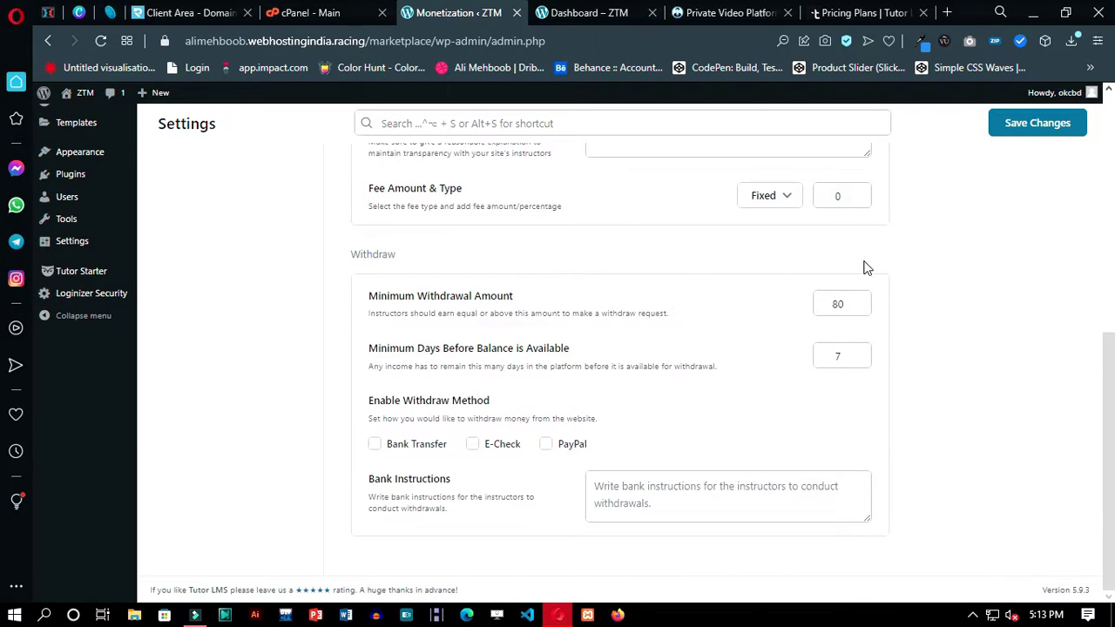
scroll(867, 267, "up", 8)
left_click(1027, 129)
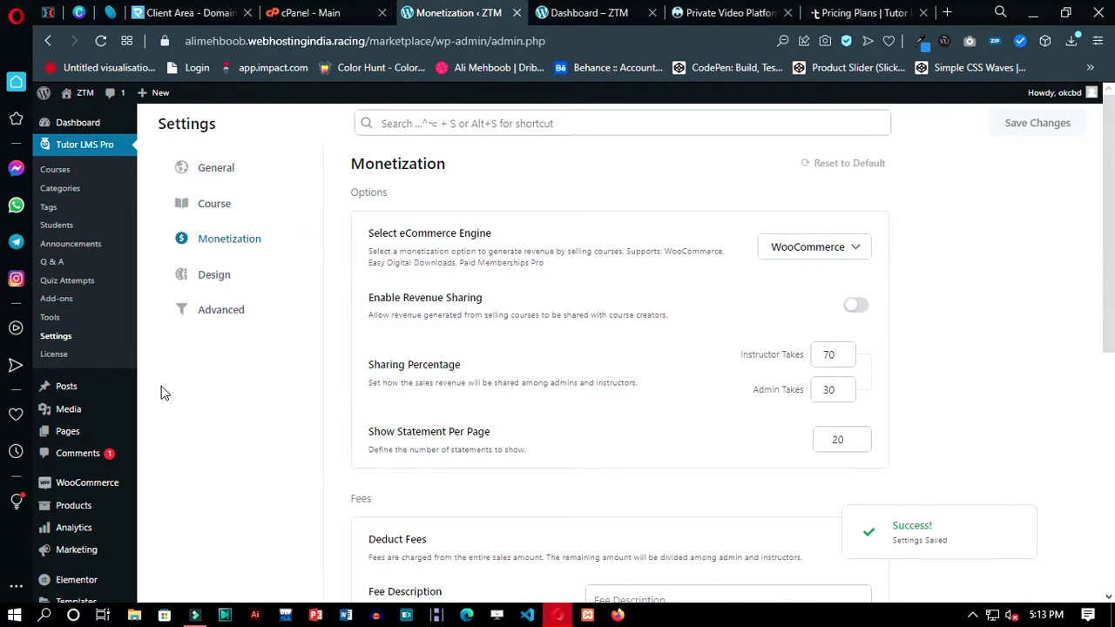
Step: Open the WooCommerce products list and start adding a new product
scroll(91, 493, "down", 1)
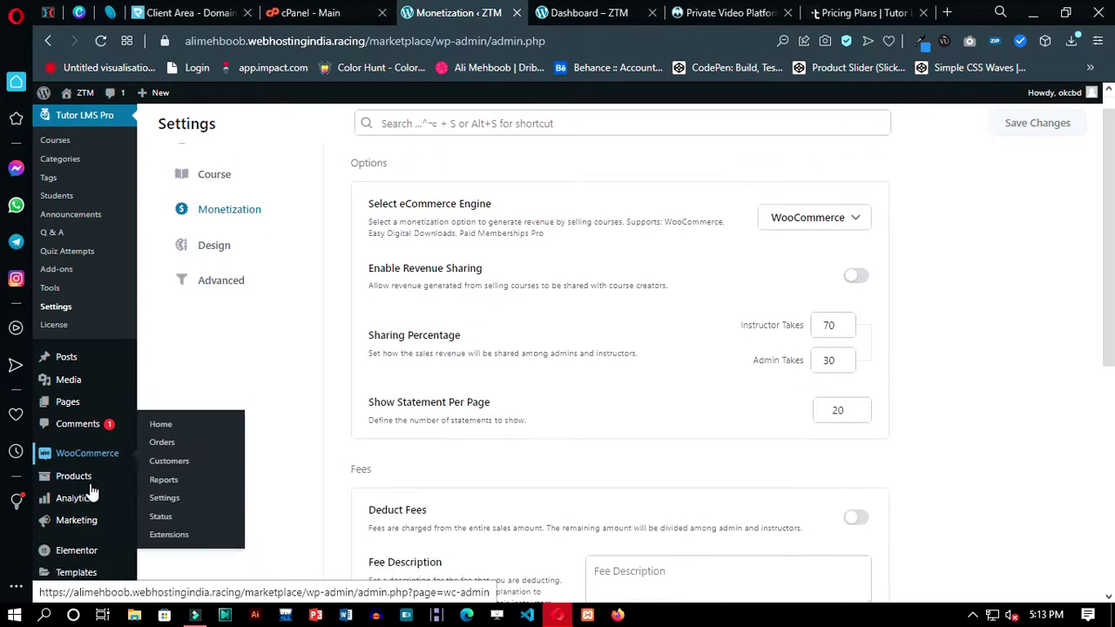
left_click(168, 430)
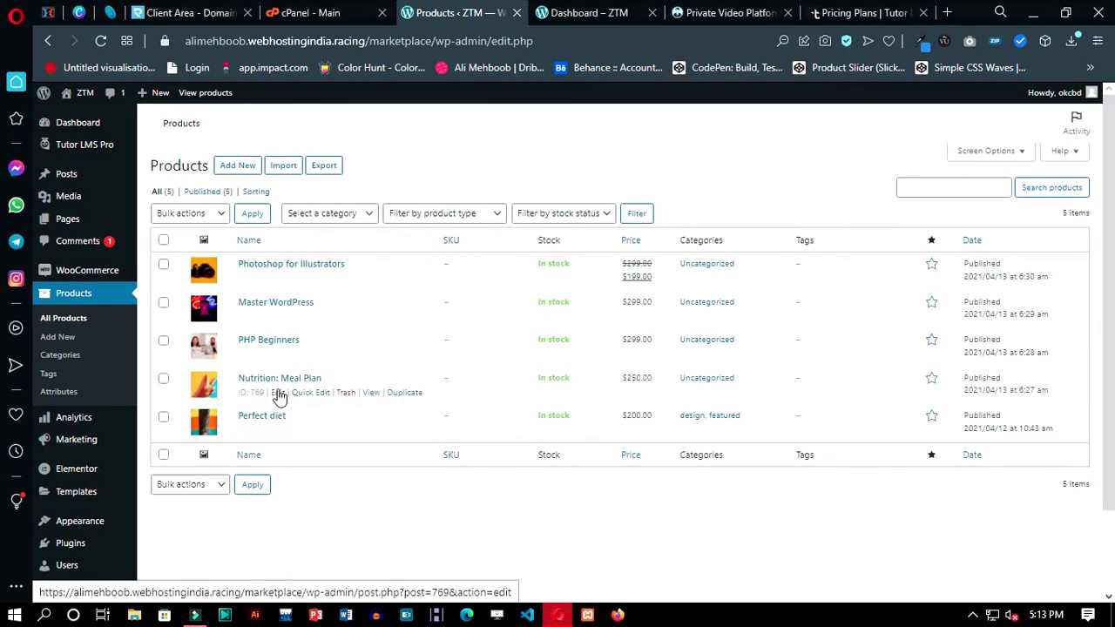
left_click(233, 166)
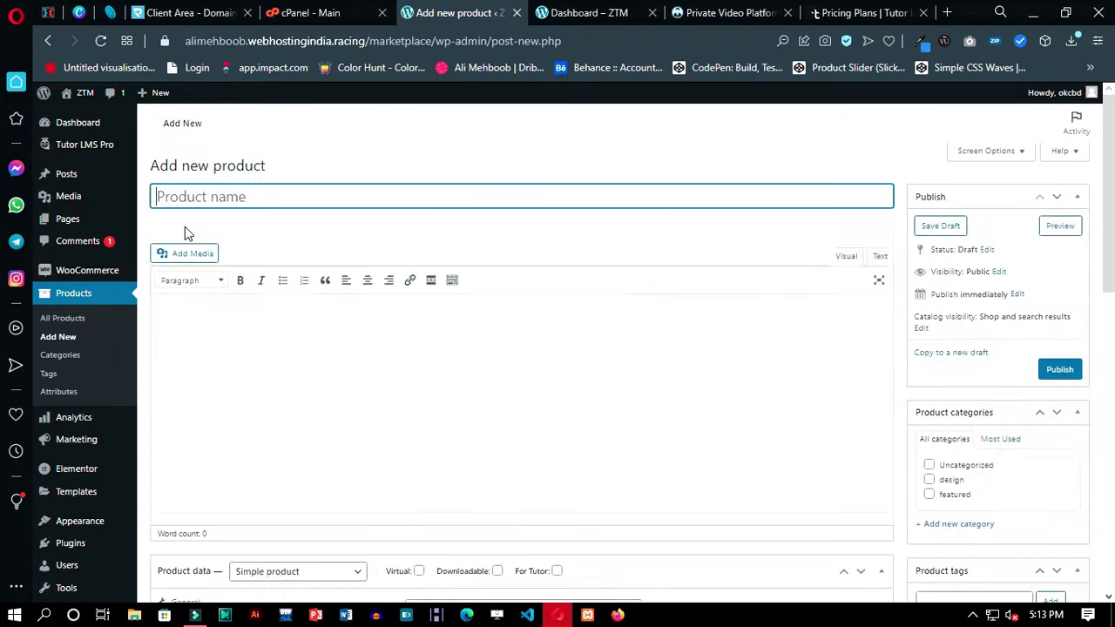
Step: Copy the "Full Stack Web Development – HTML To React" title from the instructor's My Courses page and use it as the new product's name
left_click(585, 12)
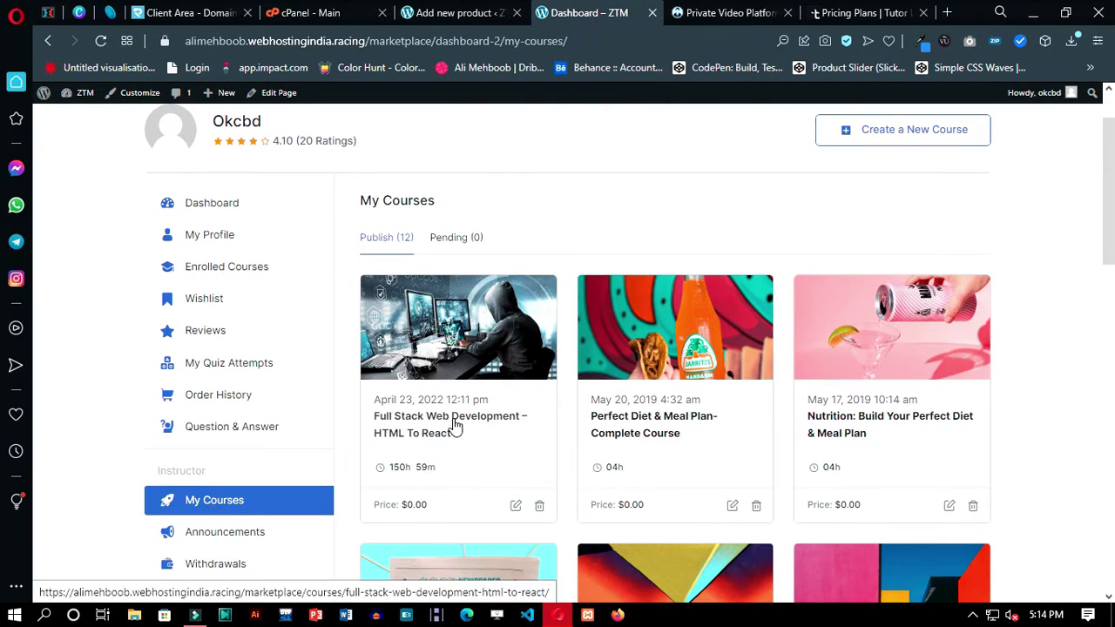
left_click_drag(454, 433, 379, 424)
key("ctrl+c")
left_click(357, 12)
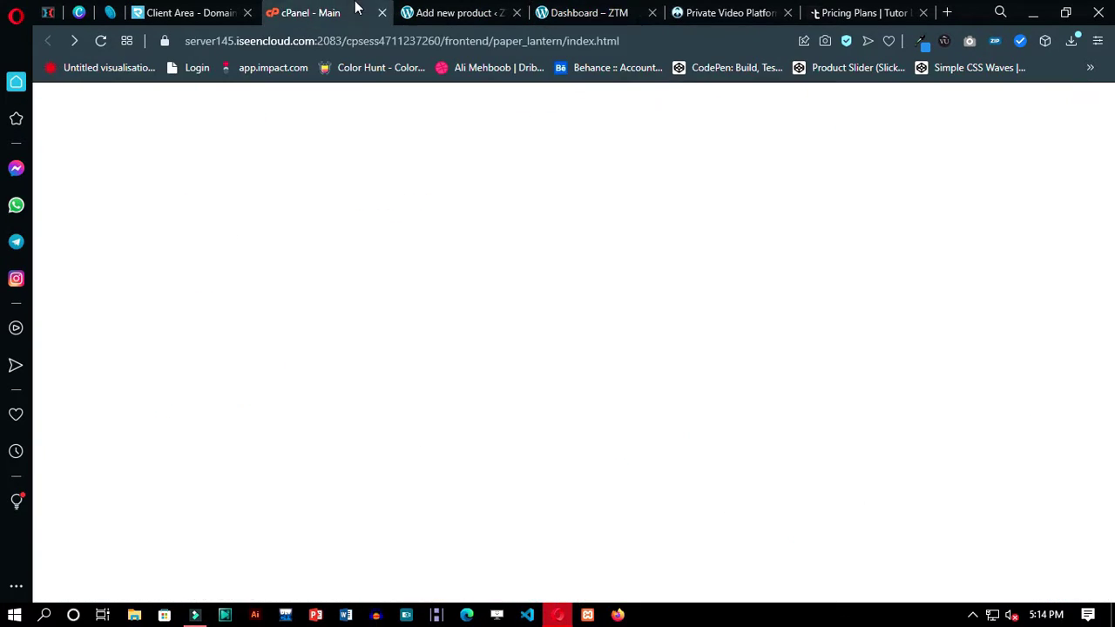
left_click(426, 12)
left_click(351, 200)
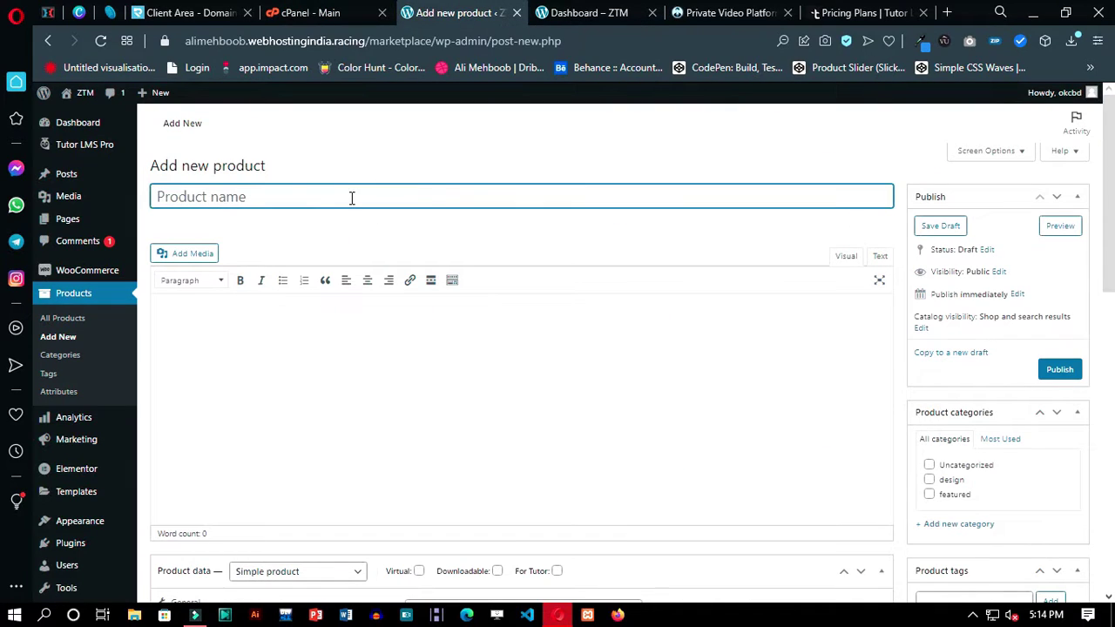
key("ctrl+v")
Step: Fill the product description with four copies of the copied course title
left_click(415, 353)
key("ctrl+v")
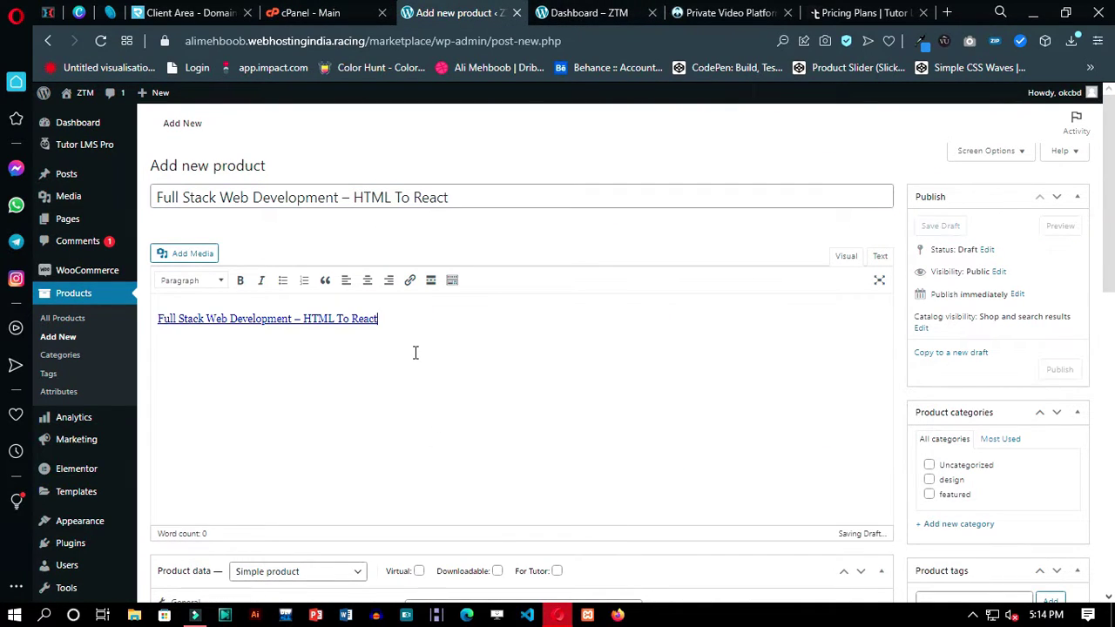
key("ctrl+v")
key("ctrl+v")
key("ctrl+v")
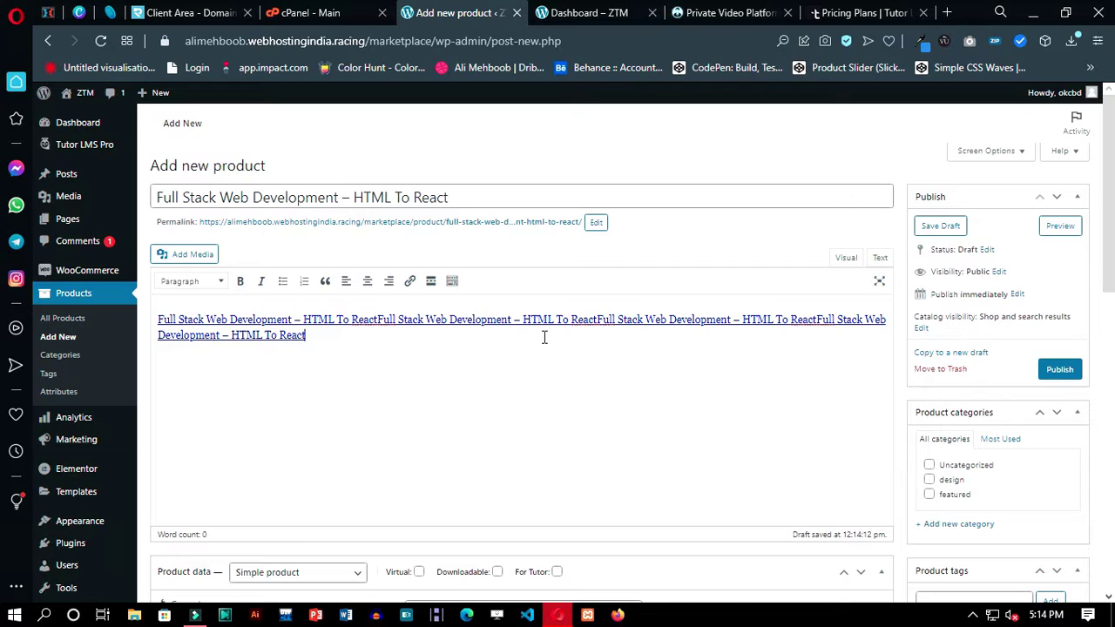
Step: Mark the product as virtual and downloadable, and set its regular price to 49.99
scroll(747, 341, "down", 3)
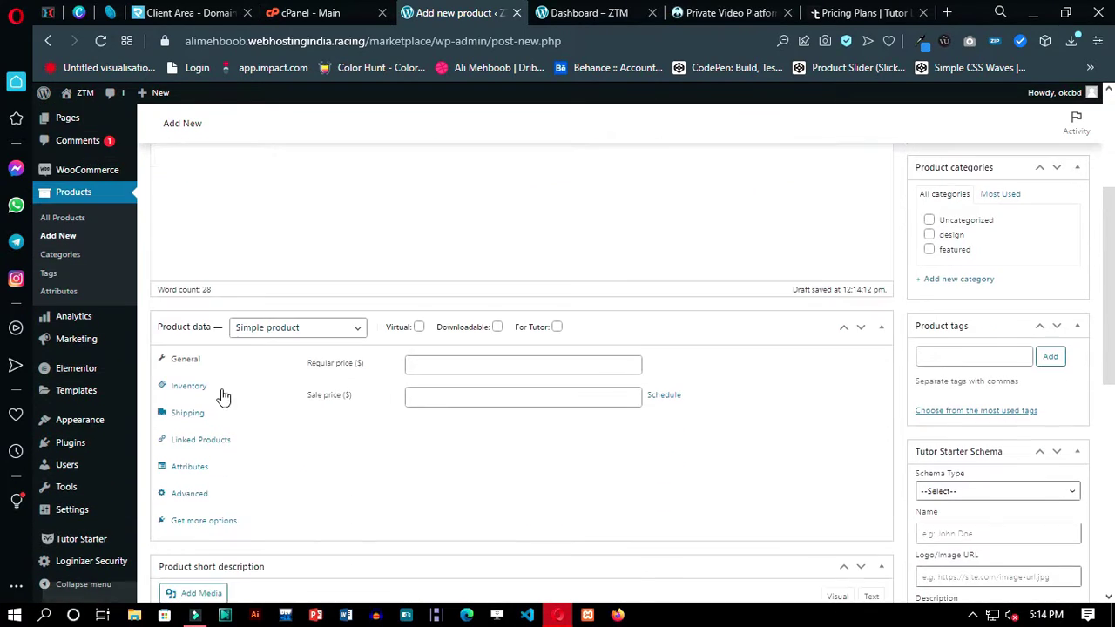
left_click(419, 327)
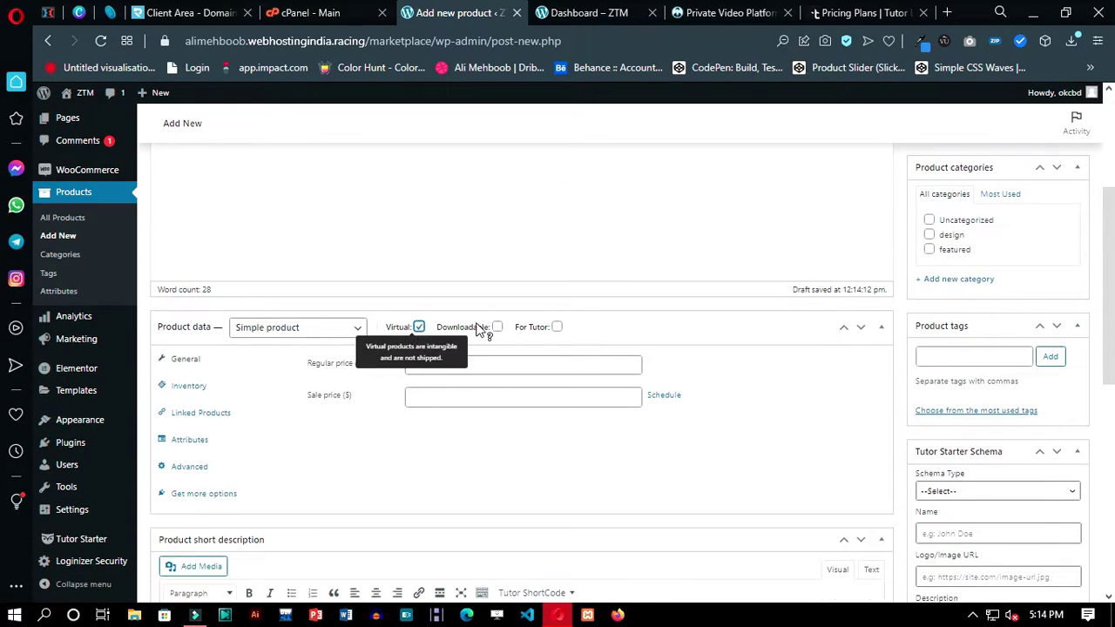
left_click(496, 326)
left_click(445, 366)
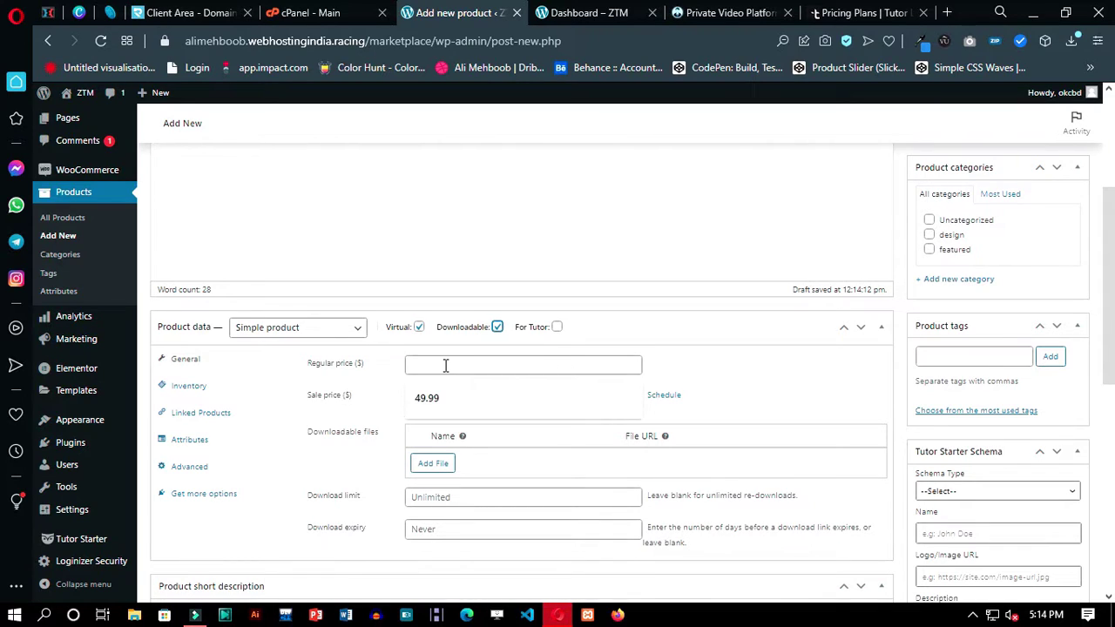
left_click(427, 399)
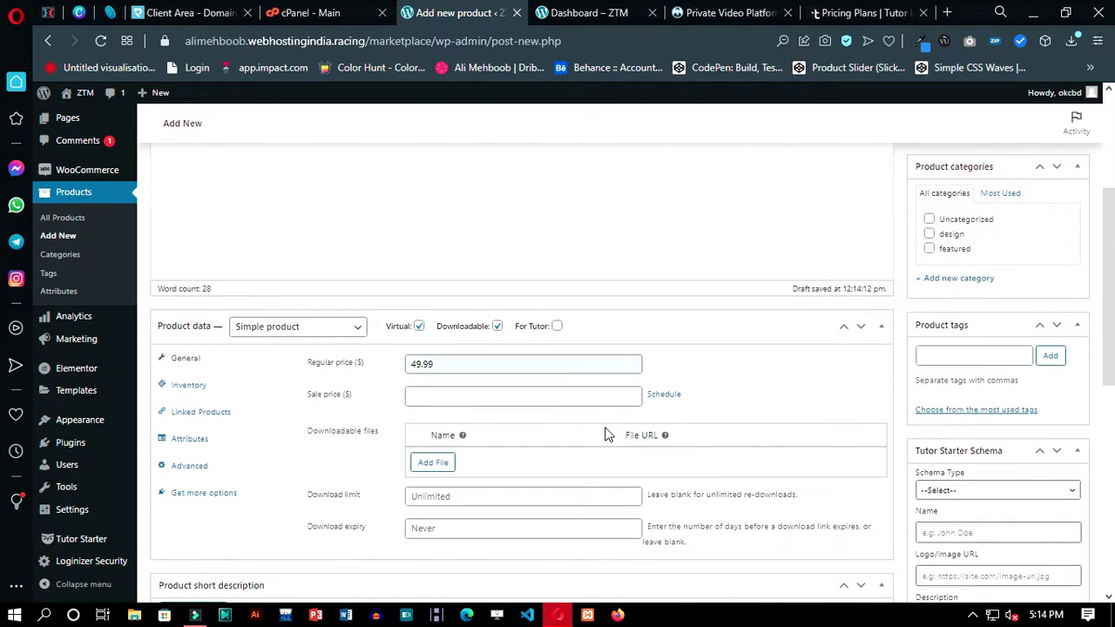
Step: Clear the repeated course title from the main product description
scroll(605, 433, "down", 3)
scroll(287, 427, "up", 8)
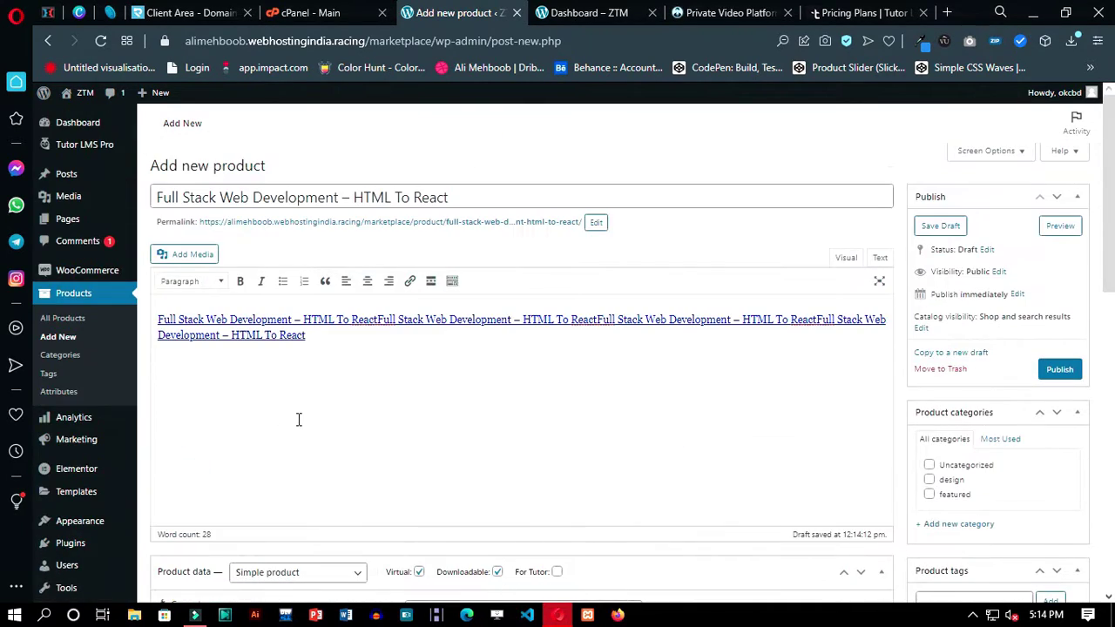
key("ctrl+a")
key("BackSpace")
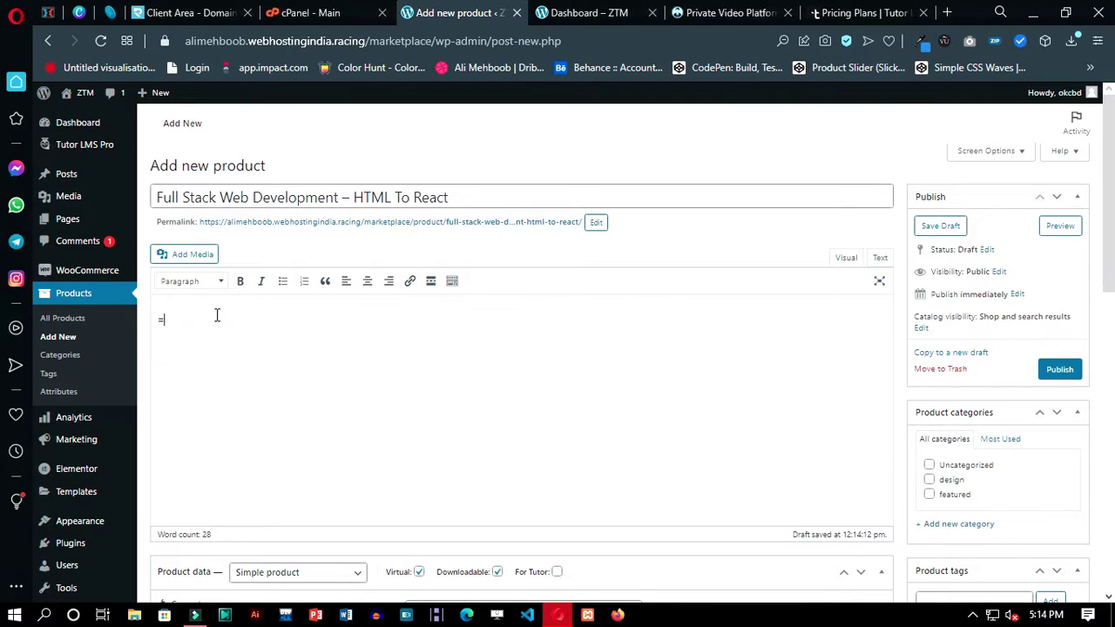
scroll(563, 532, "down", 10)
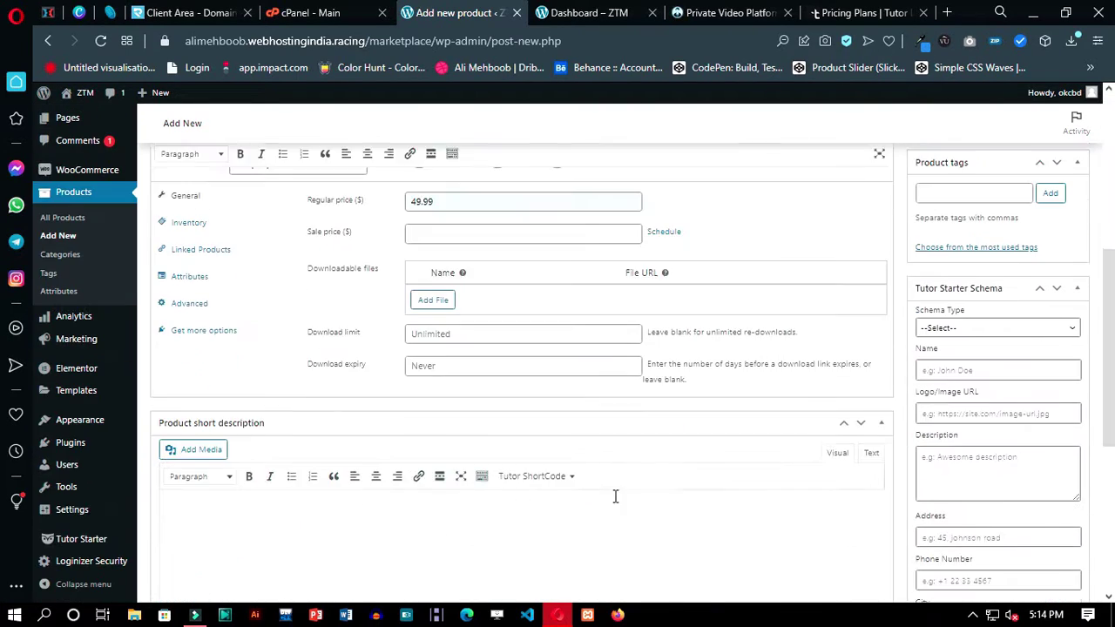
key("ctrl+v")
key("ctrl+v")
key("ctrl+z")
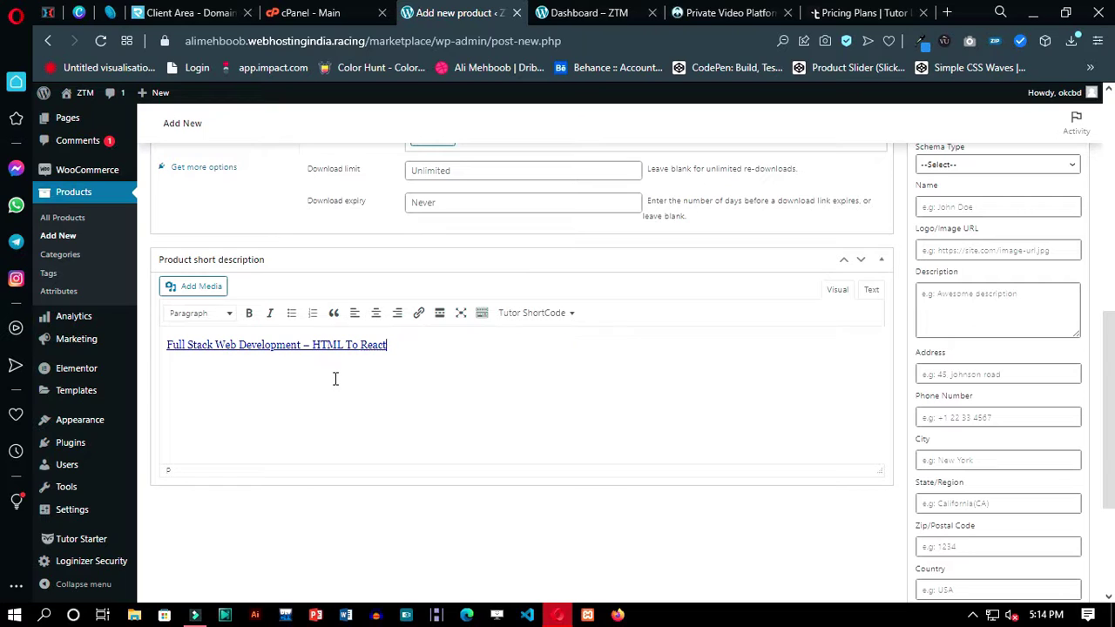
key("ctrl+z")
Step: Look over the remaining product fields and publish the Full Stack Web Development product
scroll(887, 478, "up", 3)
scroll(887, 478, "up", 4)
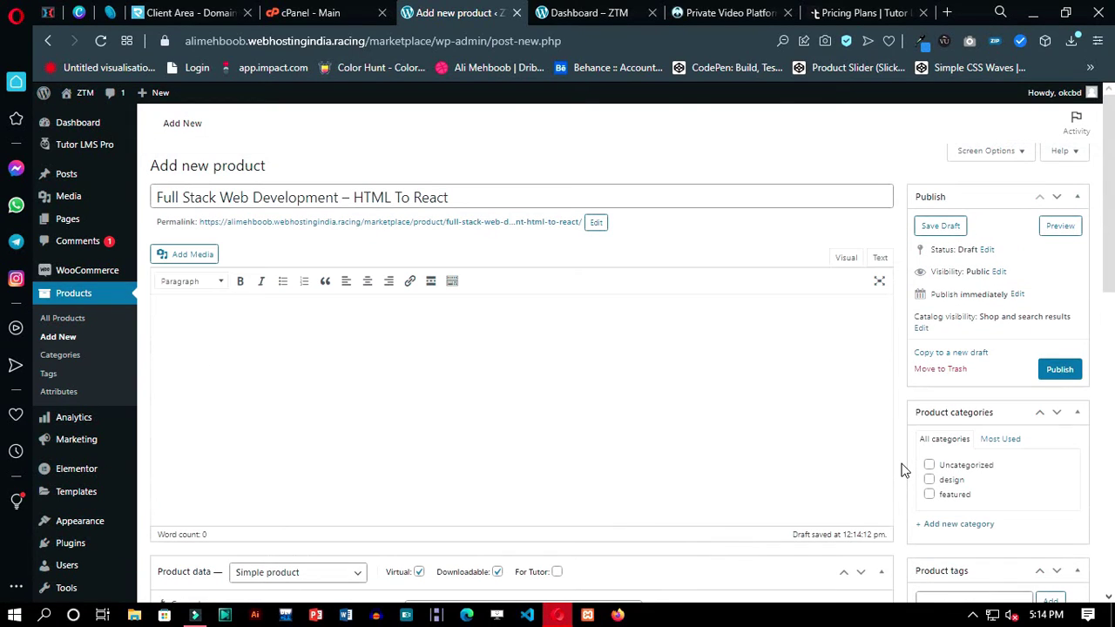
scroll(904, 468, "down", 5)
scroll(921, 468, "down", 4)
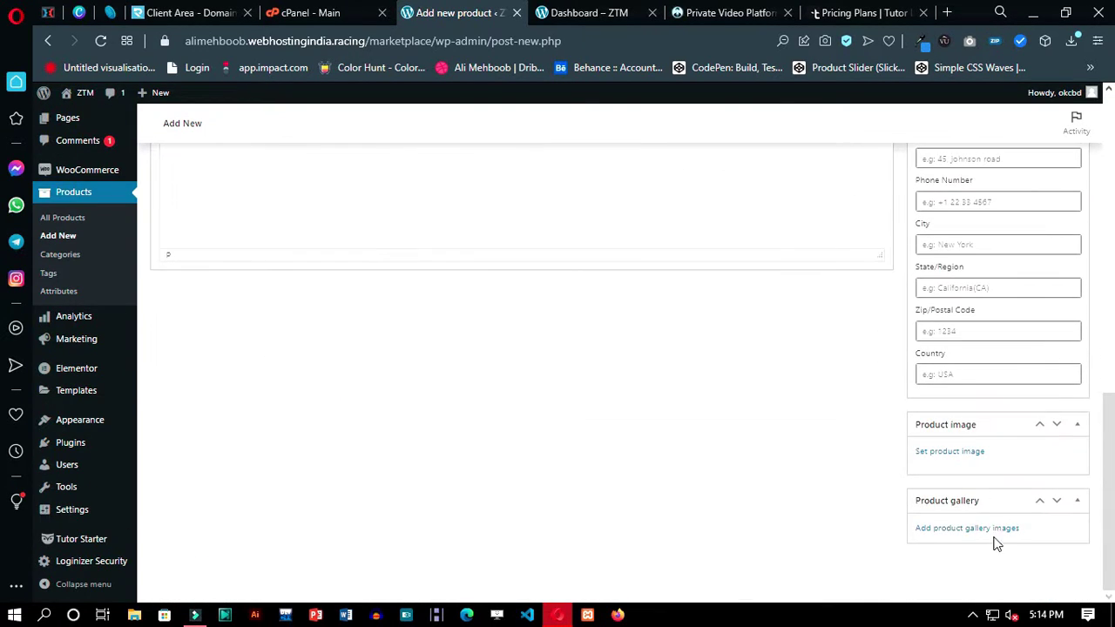
scroll(996, 543, "up", 8)
left_click(1059, 369)
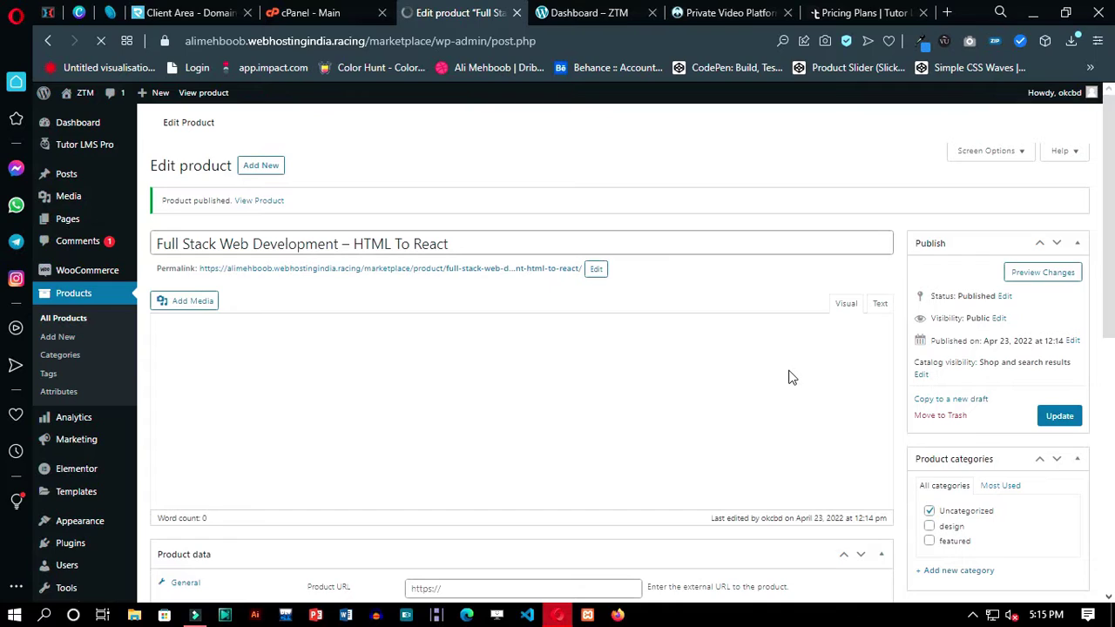
triple_click(176, 205)
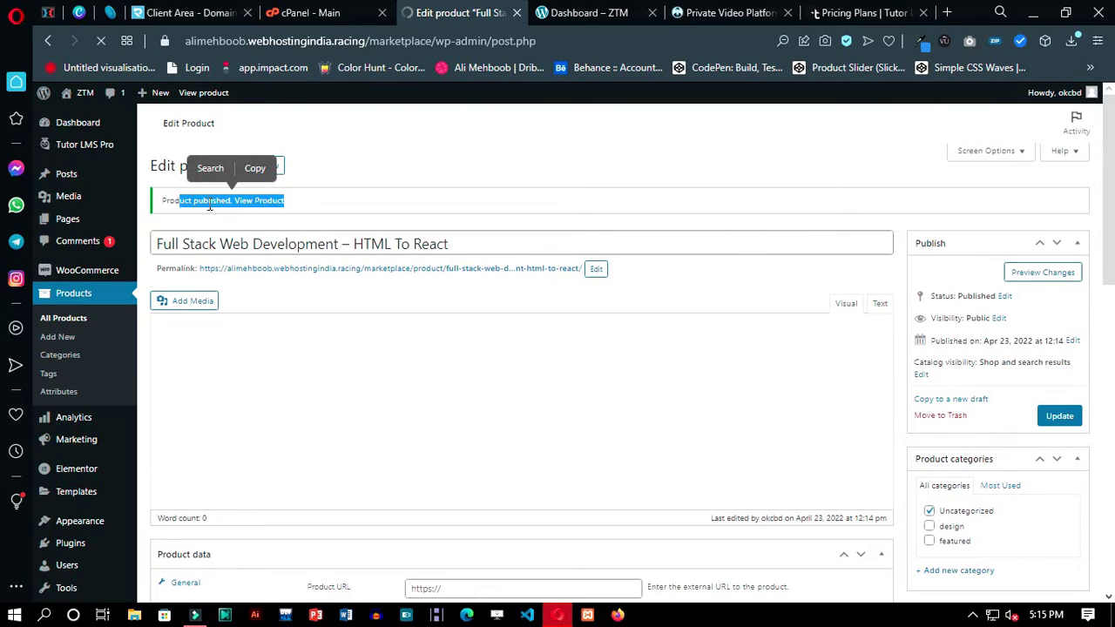
left_click(167, 213)
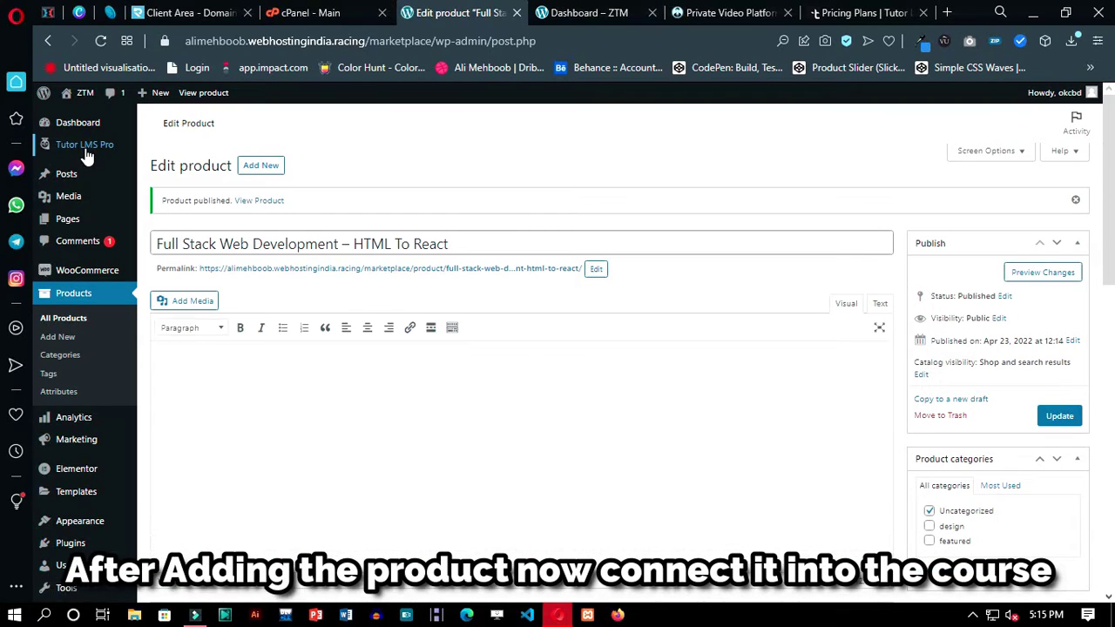
Step: Open the Full Stack Web Development - HTML To React course from the Tutor LMS course list for editing
mouse_move(88, 147)
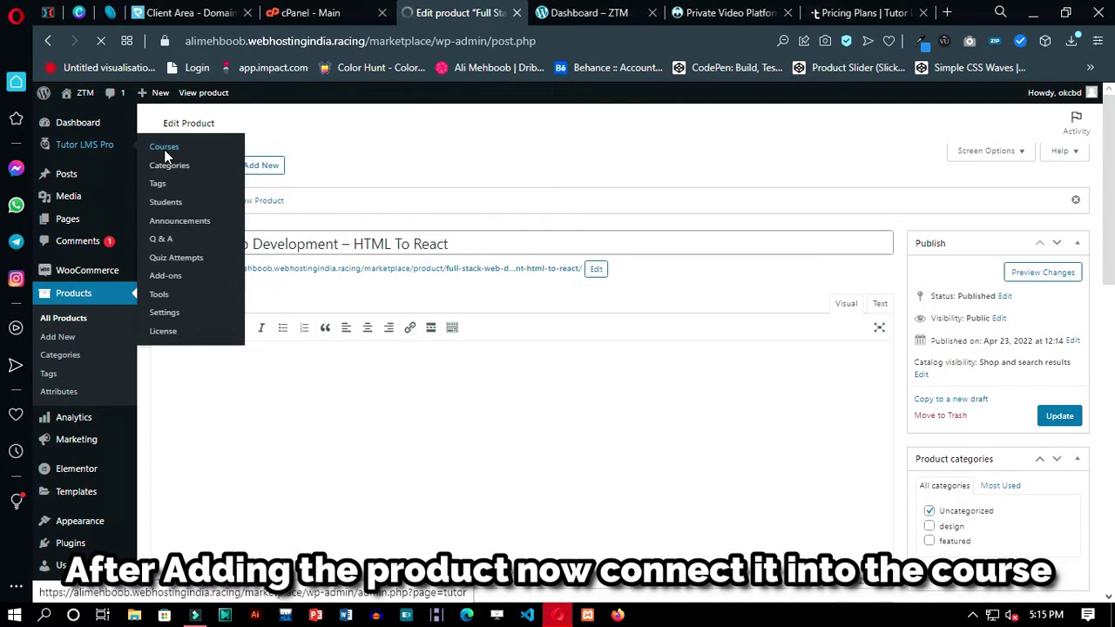
left_click(164, 149)
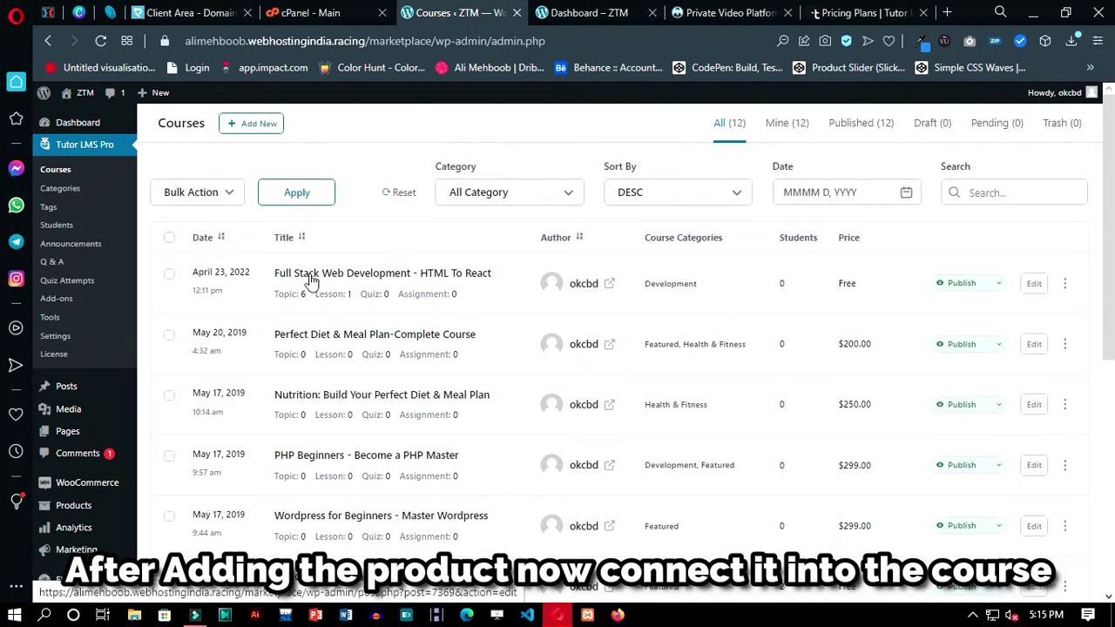
left_click(1040, 293)
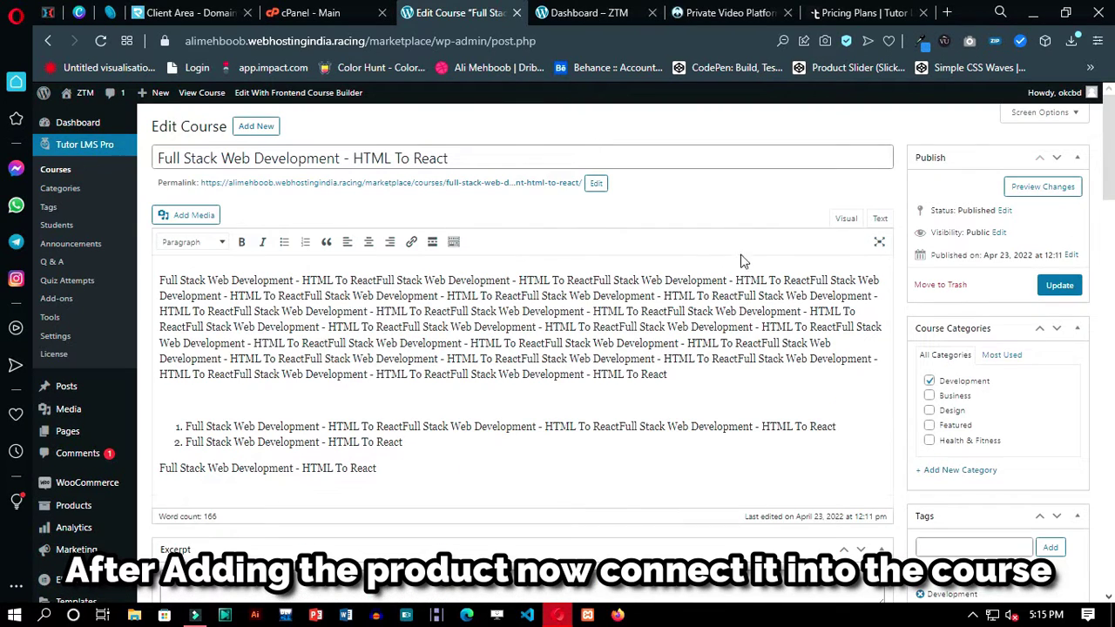
Step: Link the Full Stack Web Development – HTML To React product to the course as a Paid course type, and update the course
scroll(911, 283, "down", 10)
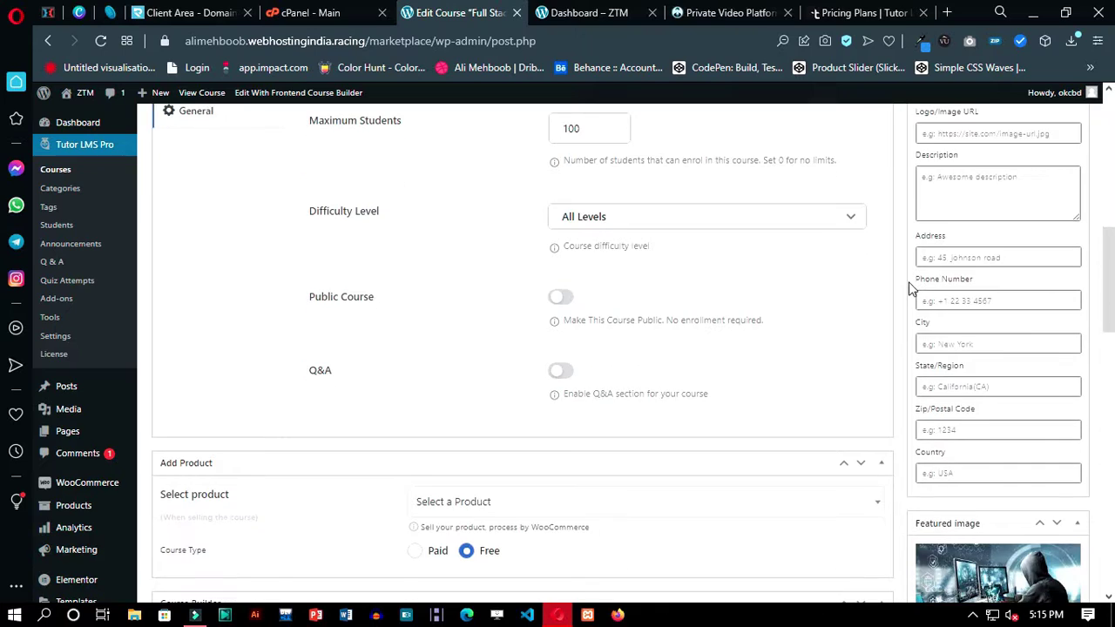
scroll(912, 284, "down", 3)
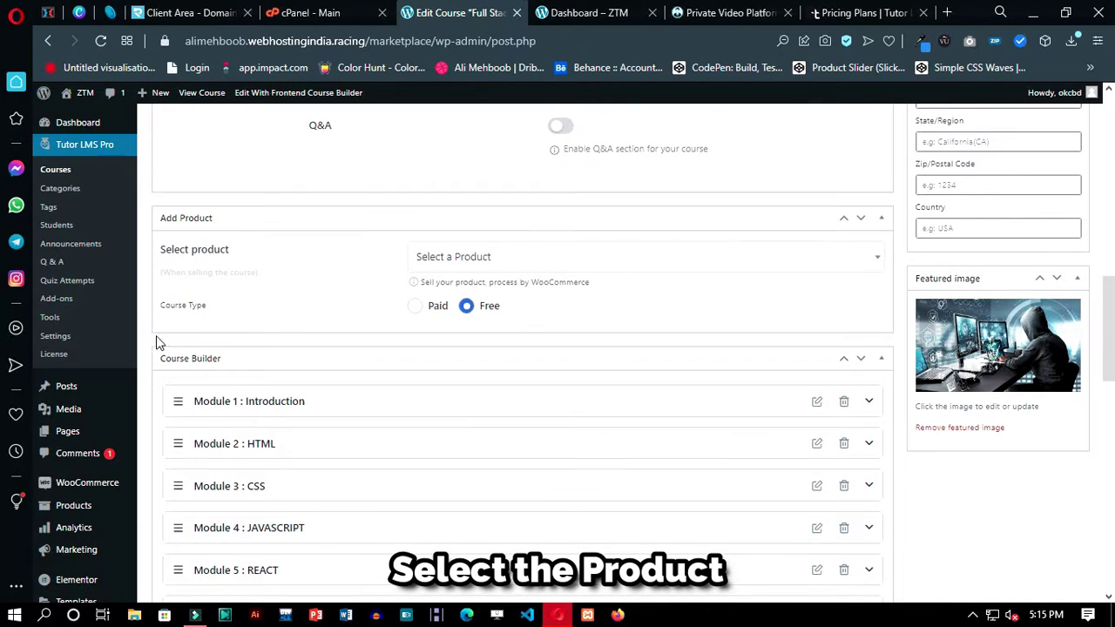
left_click(723, 266)
scroll(534, 383, "down", 1)
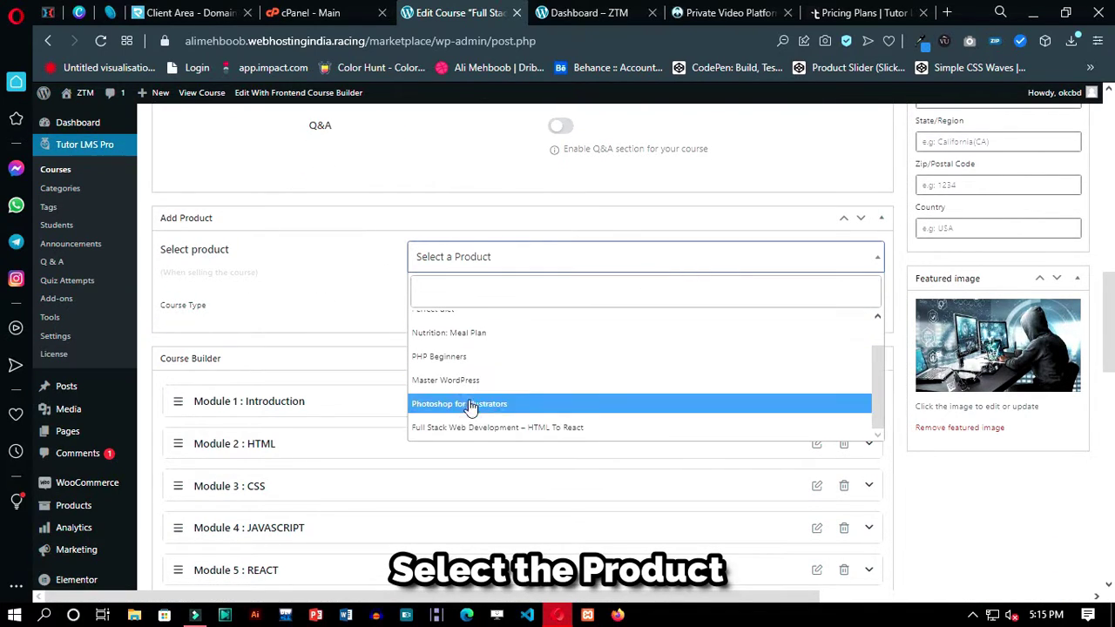
left_click(506, 428)
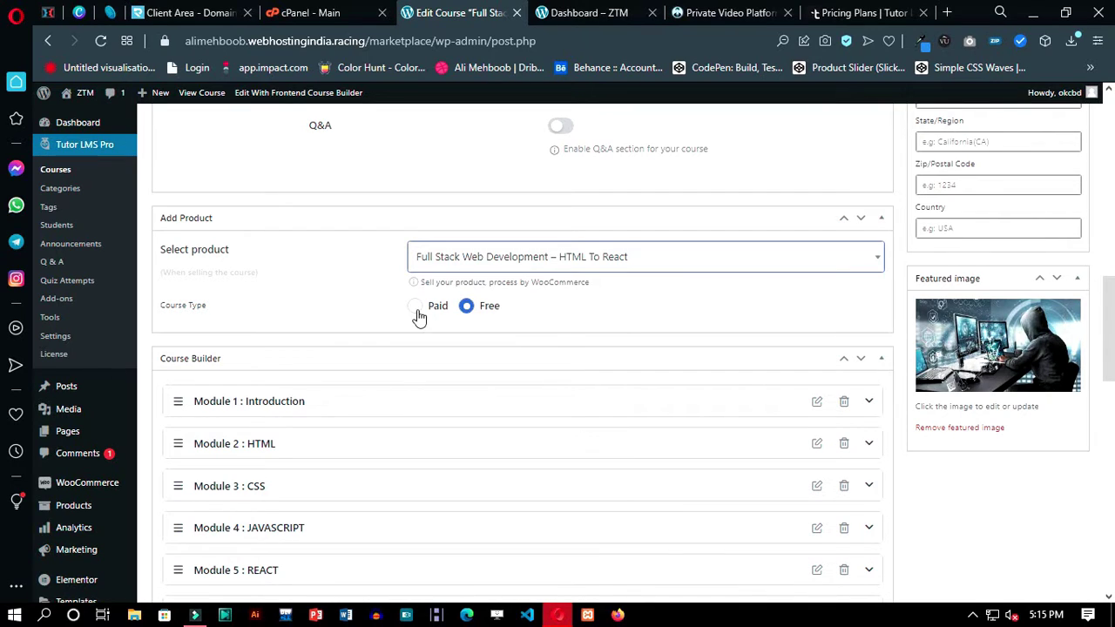
left_click(415, 309)
scroll(871, 276, "up", 10)
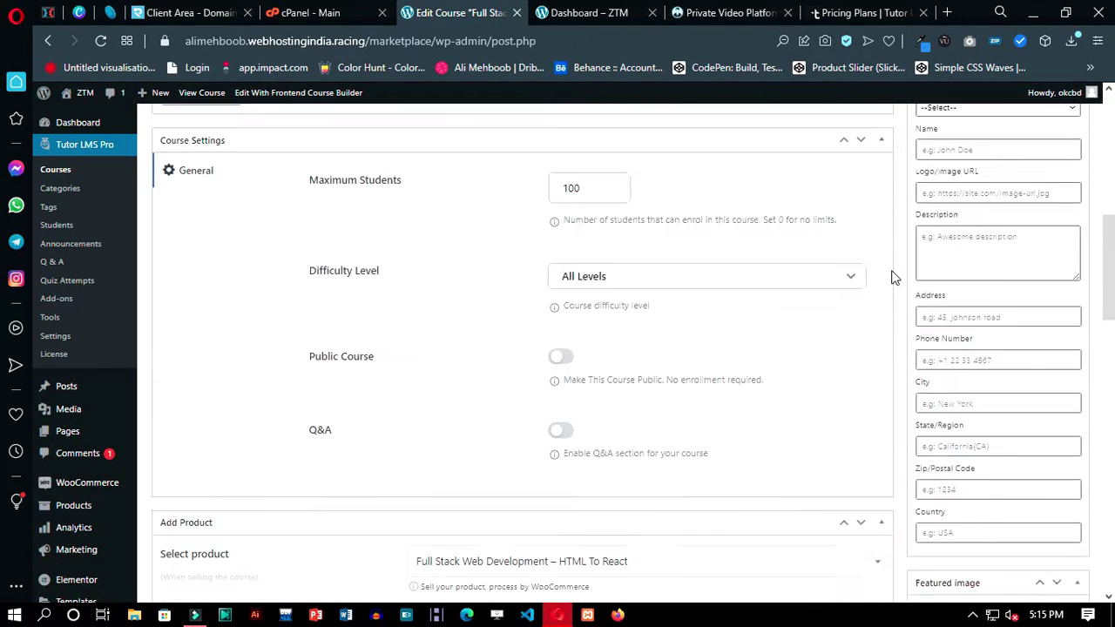
left_click(1077, 293)
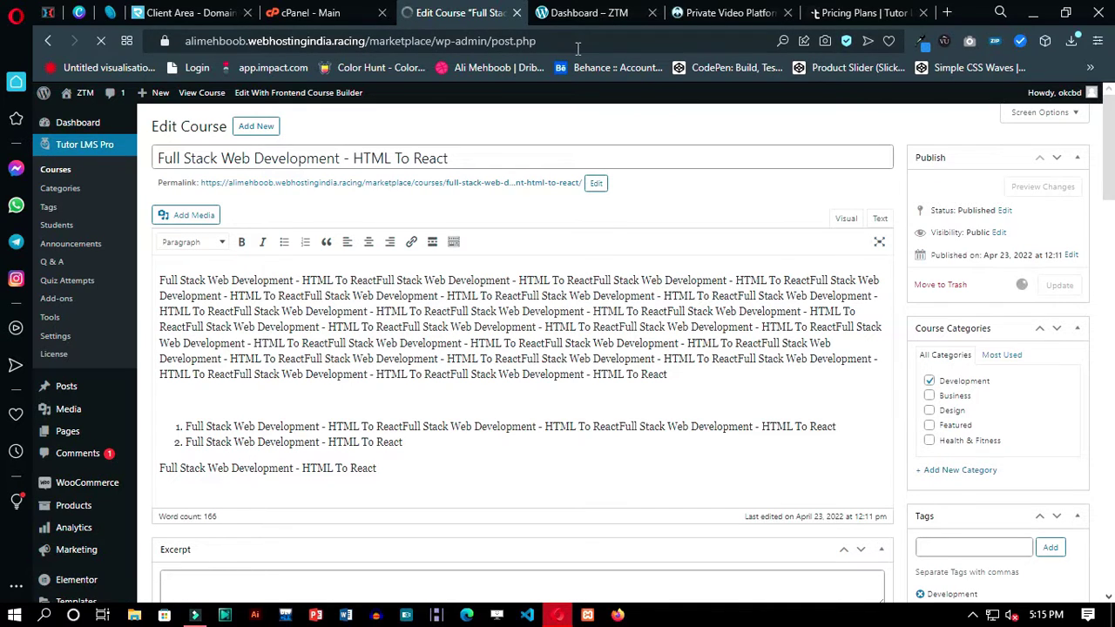
Step: View the Full Stack Web Development course page on the frontend and check its price and curriculum
left_click(585, 13)
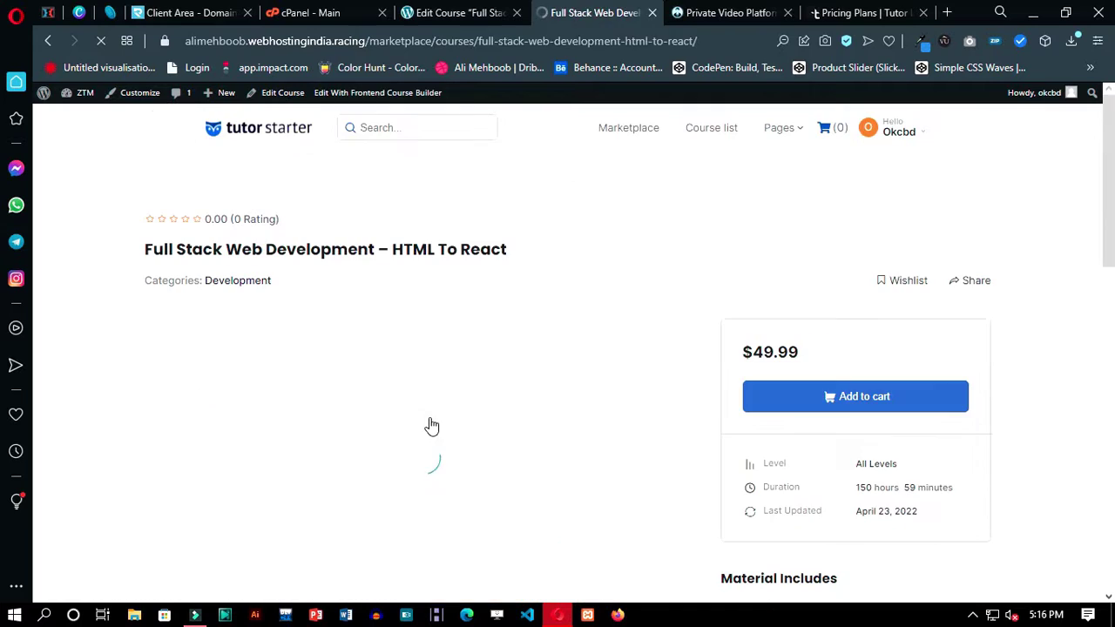
left_click_drag(509, 251, 214, 251)
left_click(701, 304)
scroll(702, 305, "down", 5)
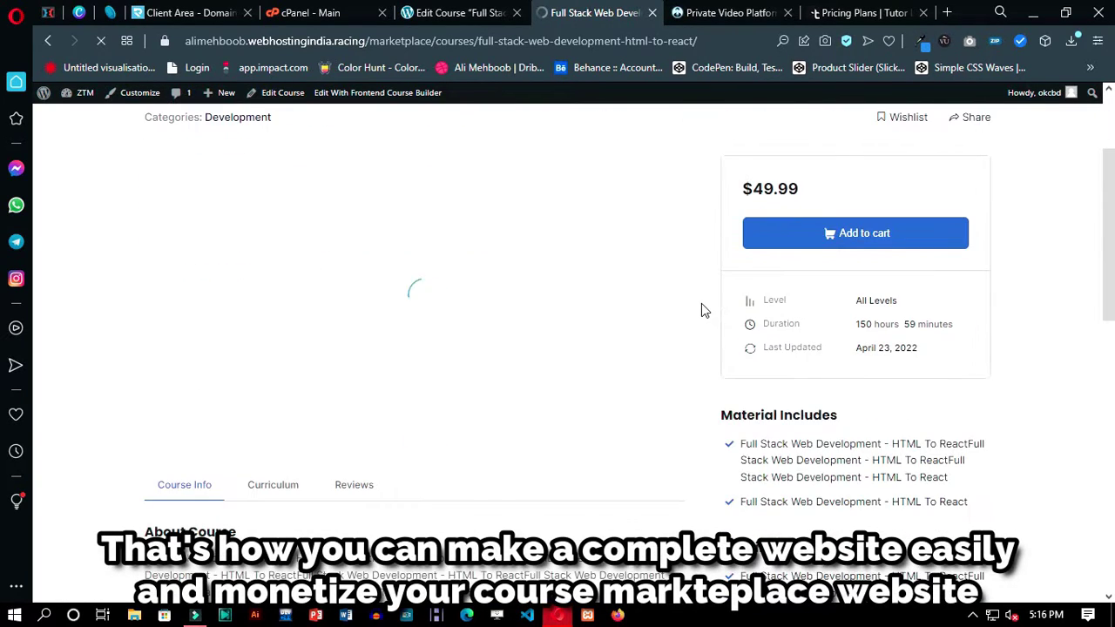
left_click(289, 251)
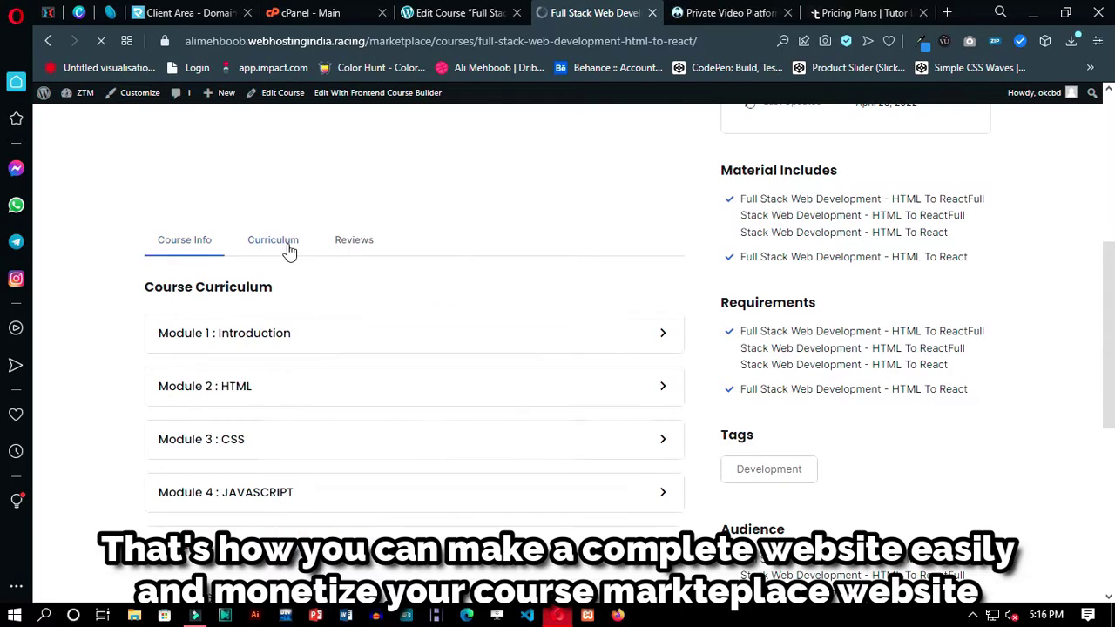
Step: Review the course info on the Full Stack Web Development course page, expanding the full description and checking the learning outcomes and audience
scroll(279, 358, "down", 2)
scroll(480, 331, "up", 3)
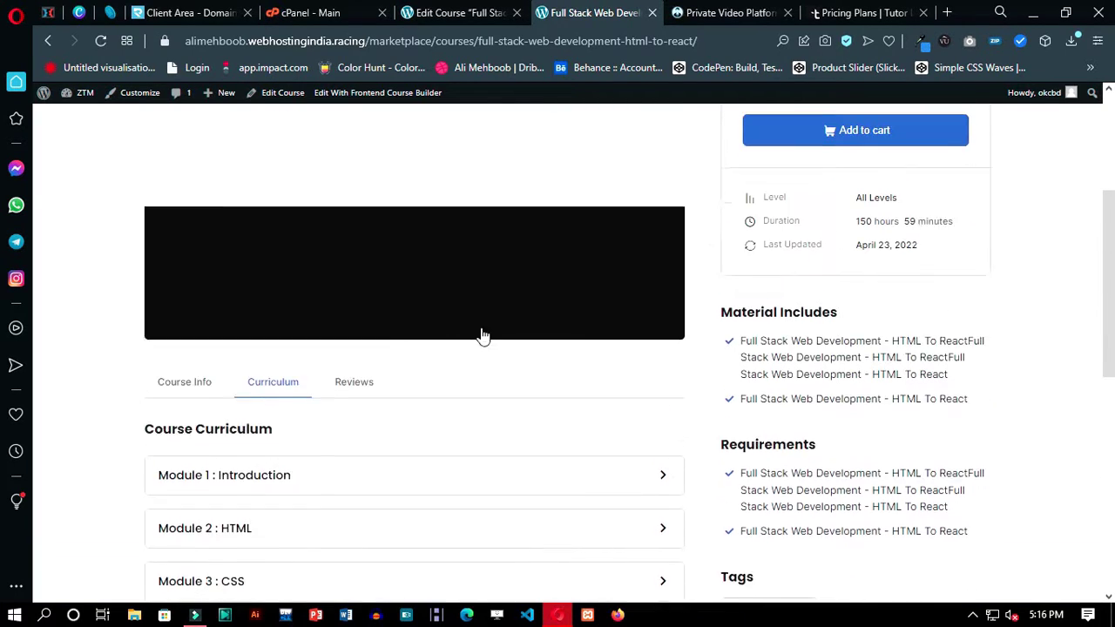
left_click(199, 402)
scroll(453, 398, "up", 2)
scroll(453, 398, "down", 1)
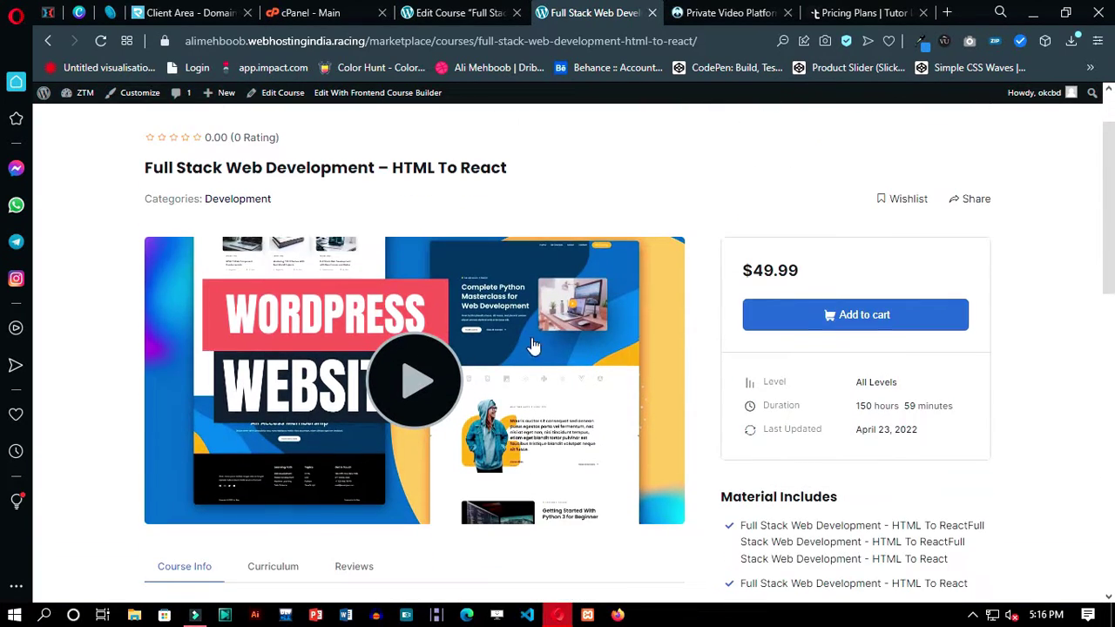
left_click_drag(493, 192, 143, 169)
left_click(87, 241)
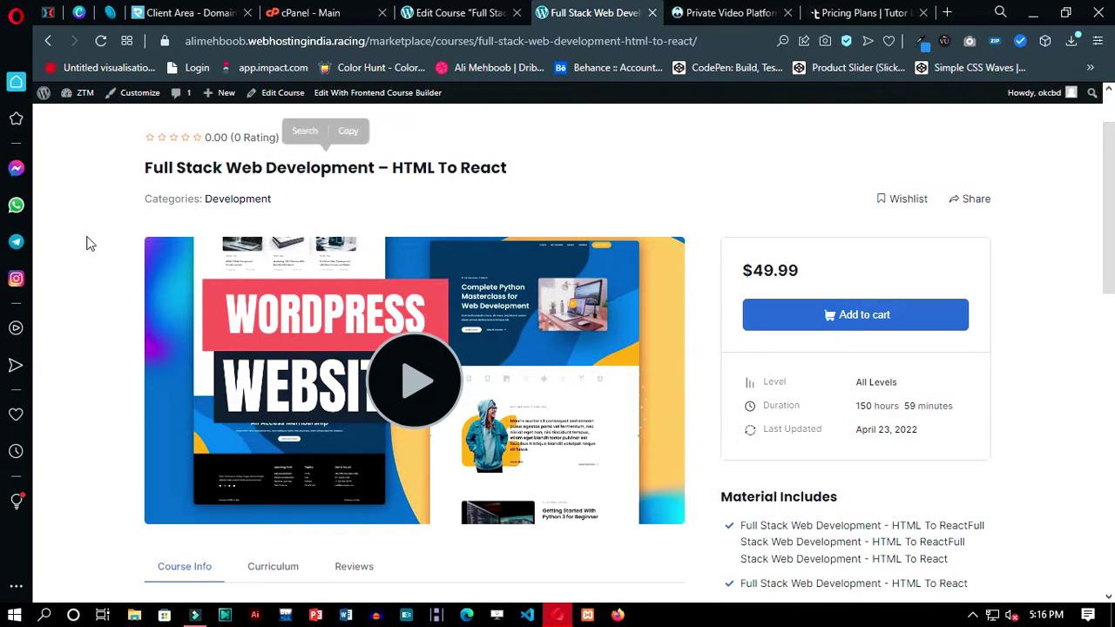
scroll(87, 244, "down", 2)
scroll(161, 242, "down", 5)
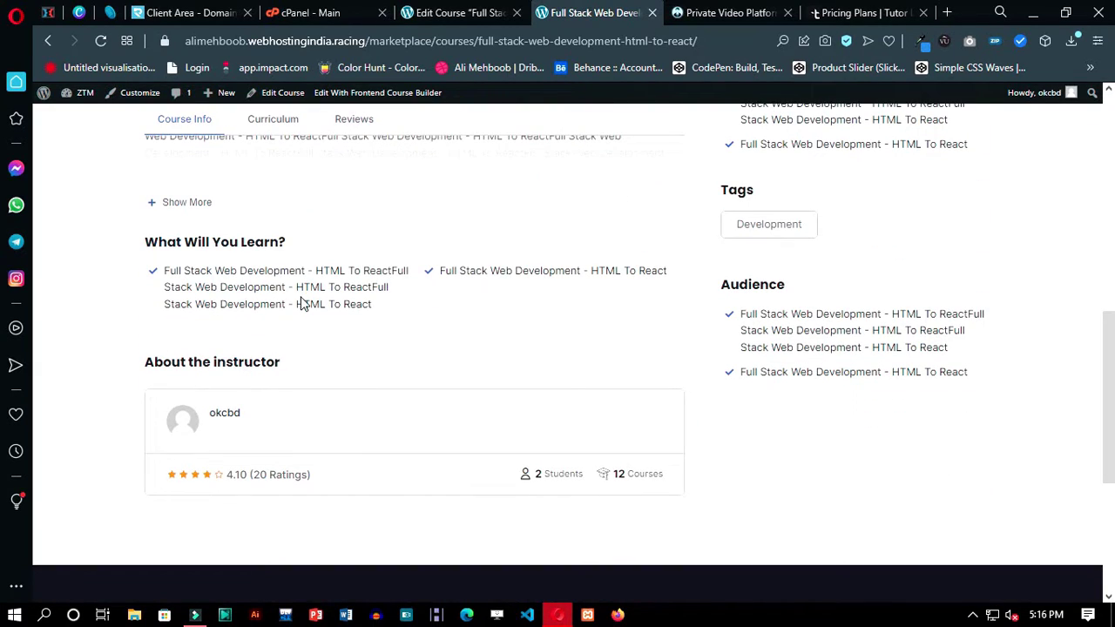
scroll(301, 303, "up", 2)
left_click(187, 366)
scroll(508, 403, "down", 2)
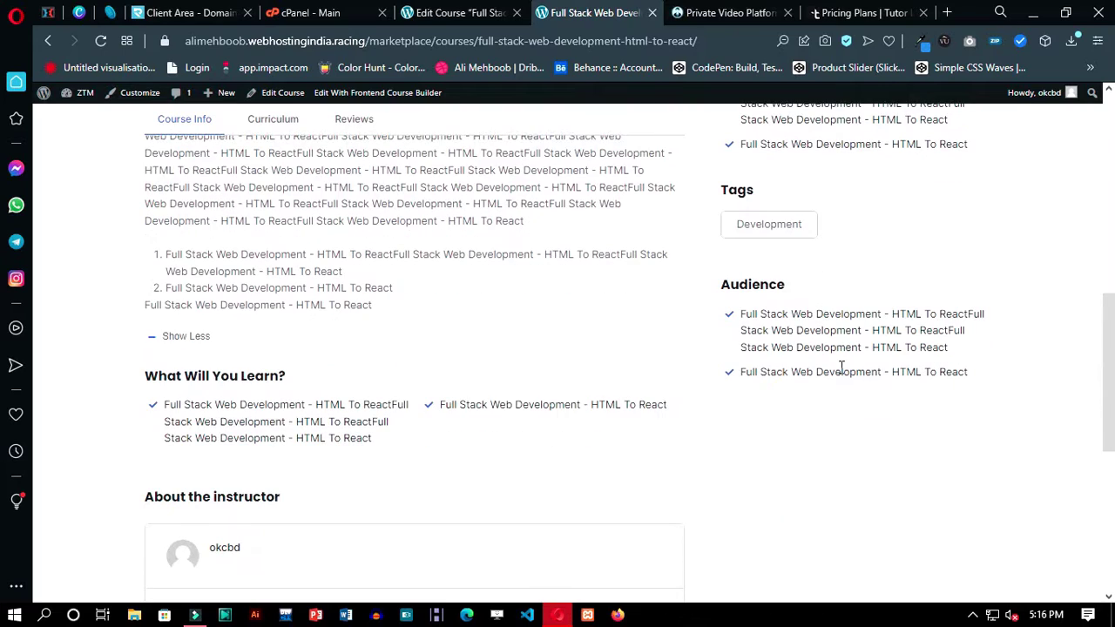
Step: Add the Full Stack Web Development – HTML To React course to the cart and open the cart
scroll(813, 316, "up", 3)
scroll(814, 314, "up", 5)
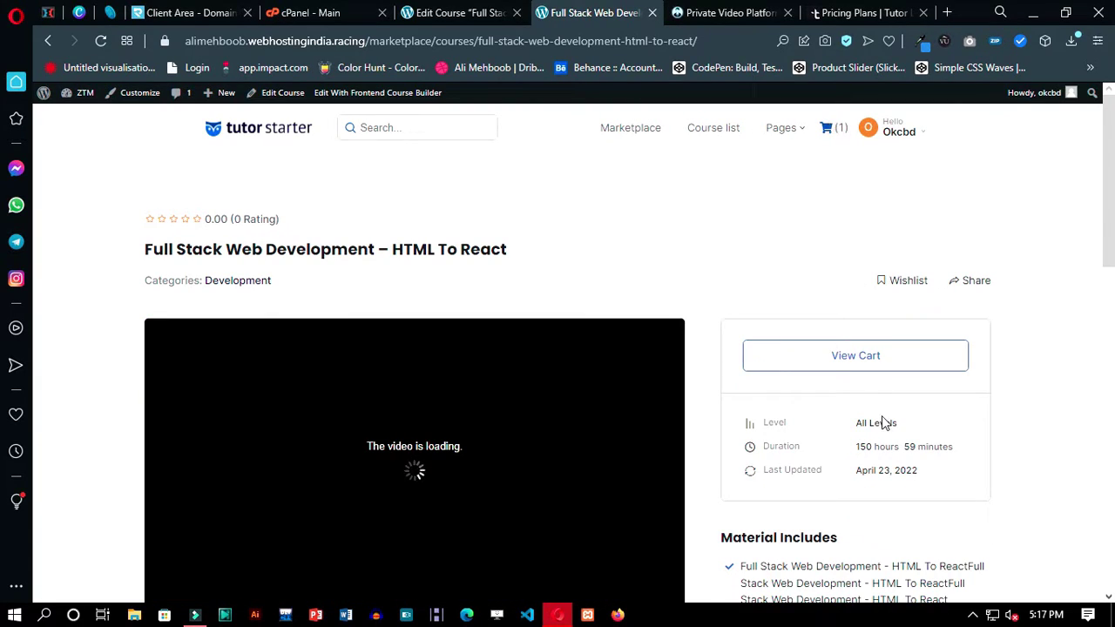
left_click(829, 362)
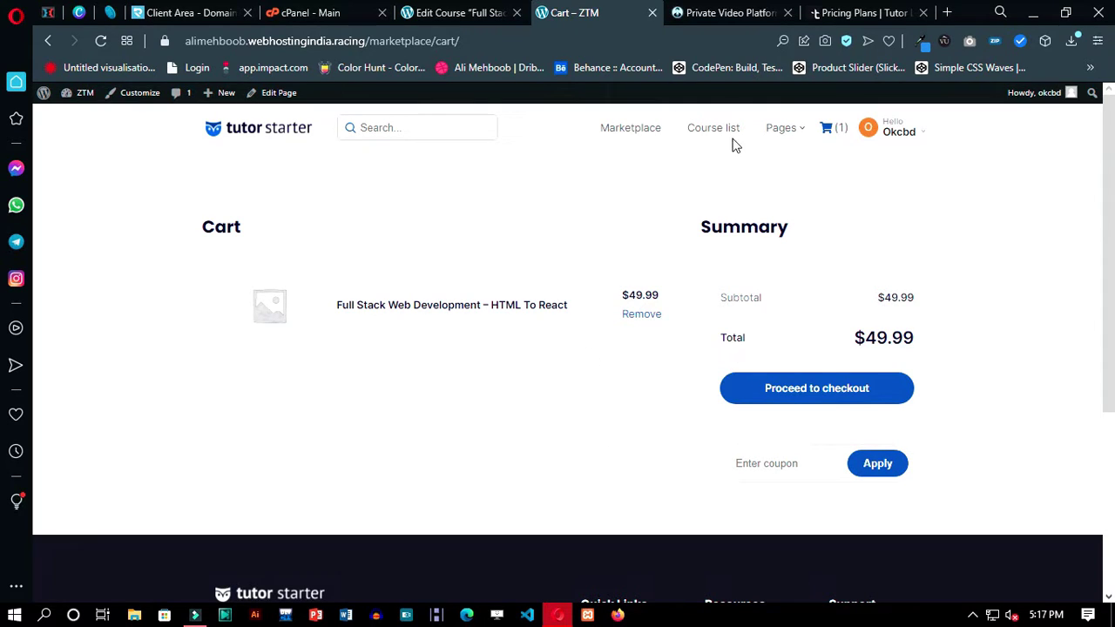
Step: Open the Marketplace home page and look over its course listings, statistics and news sections
left_click(633, 129)
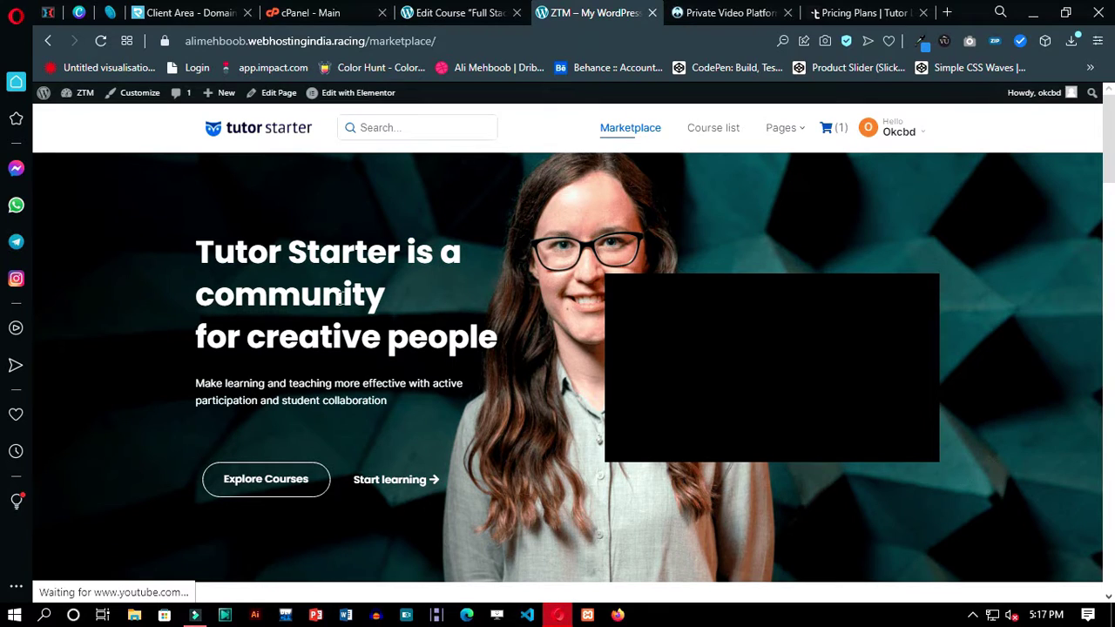
scroll(341, 298, "down", 10)
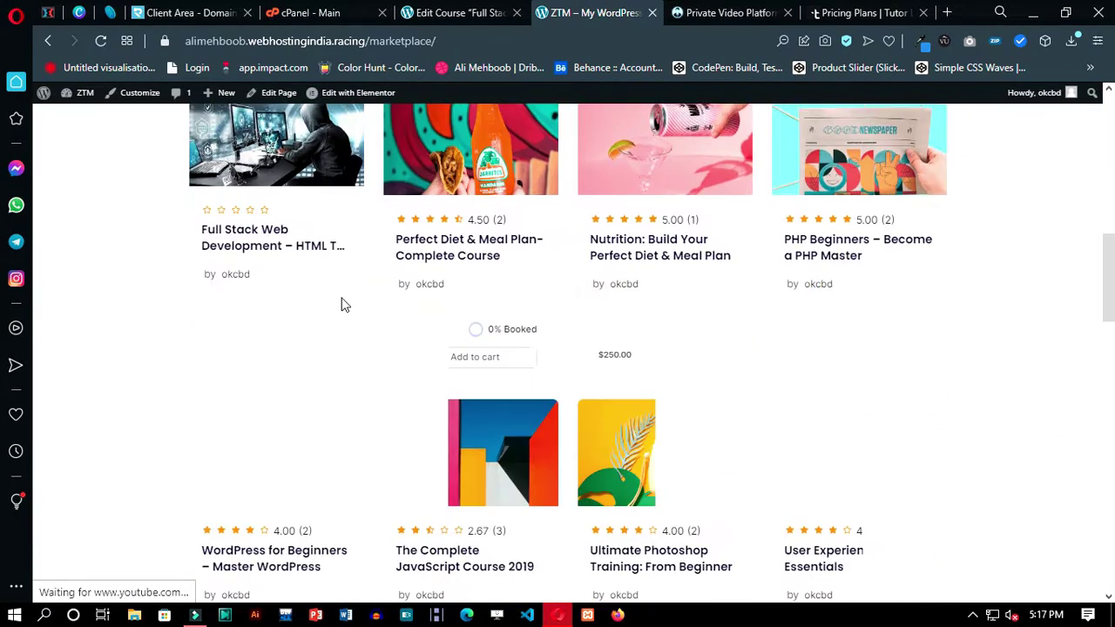
scroll(342, 304, "down", 10)
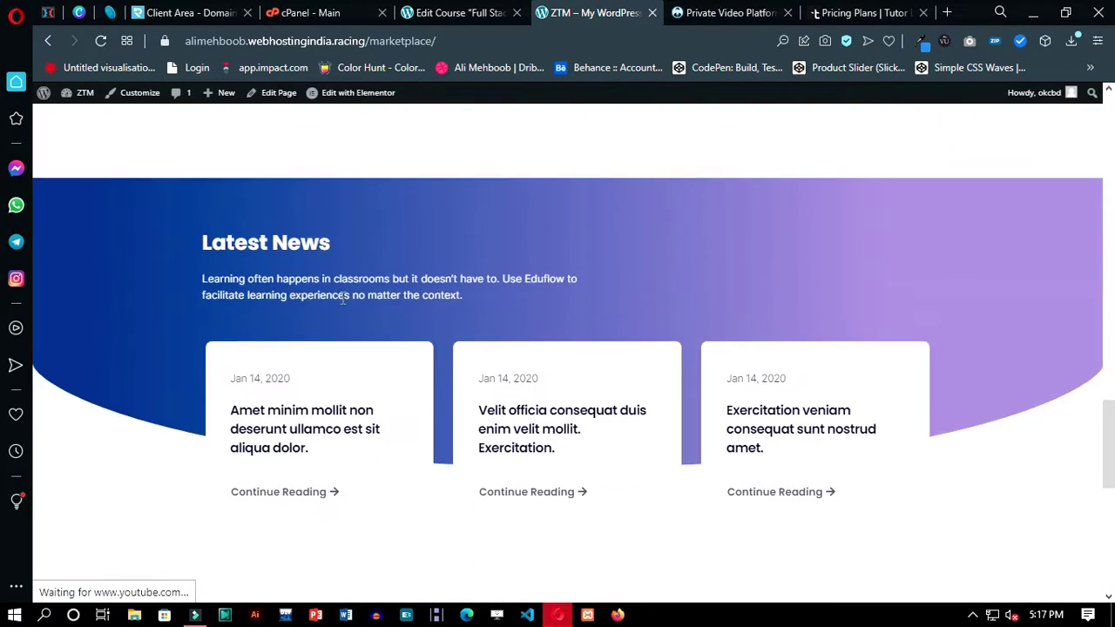
scroll(342, 304, "down", 2)
scroll(342, 304, "up", 12)
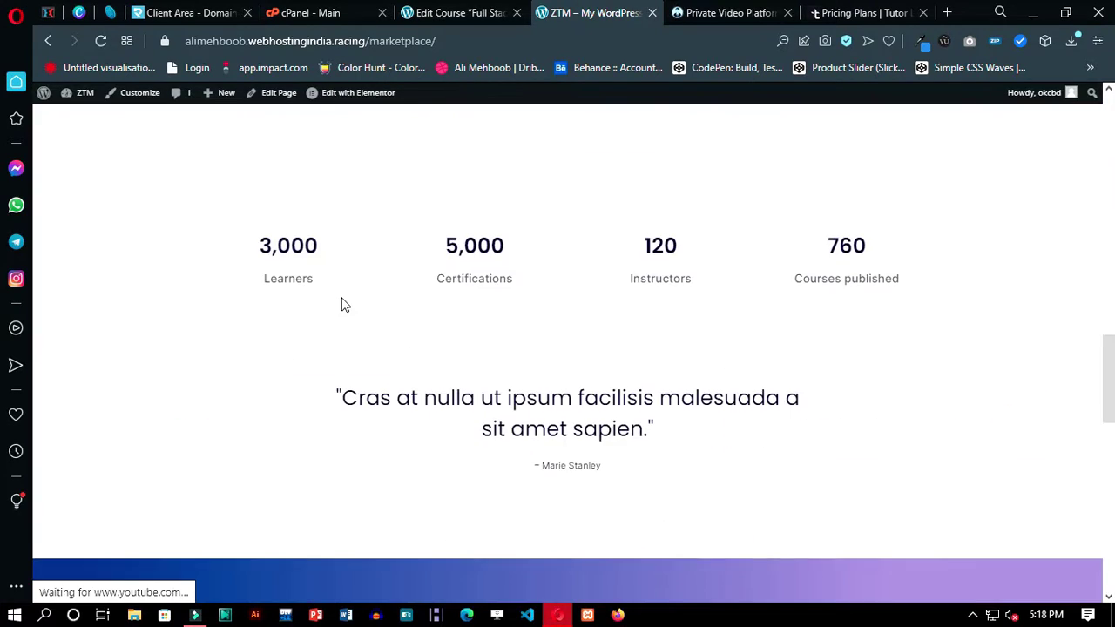
scroll(343, 303, "up", 8)
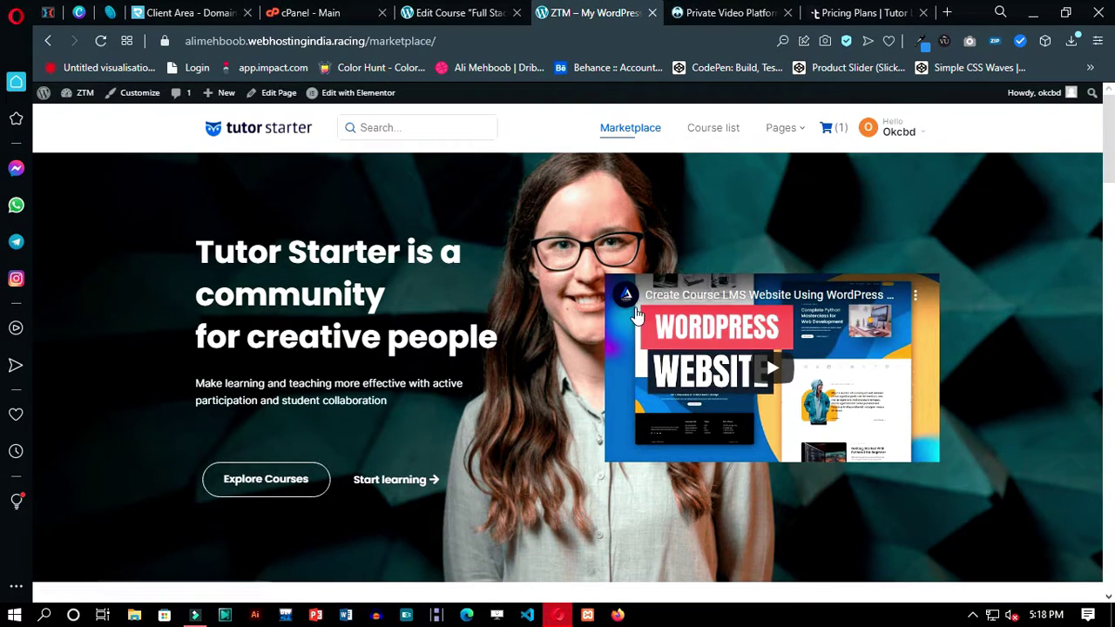